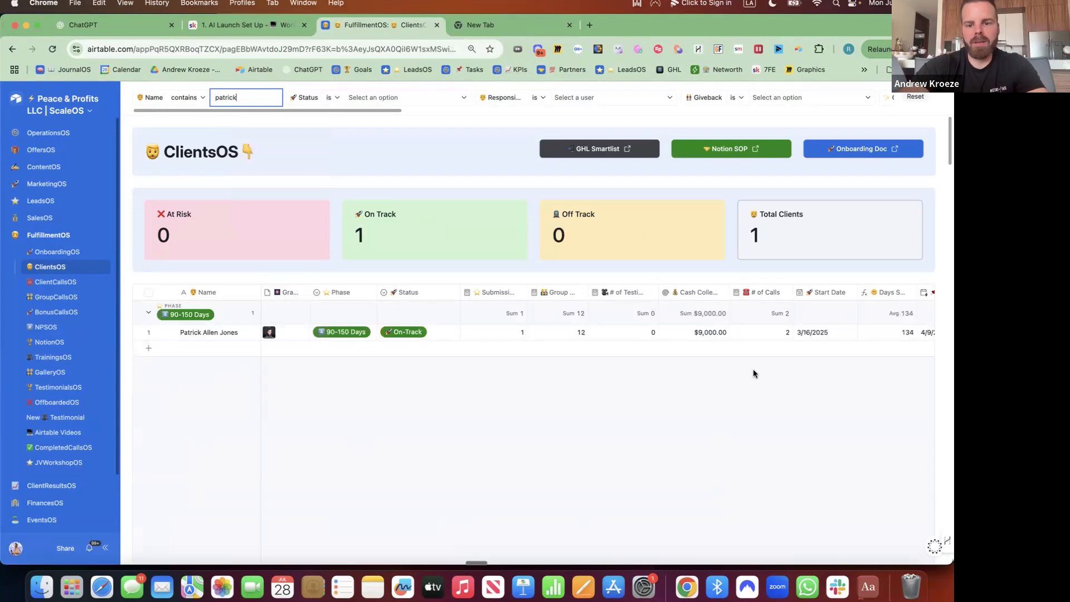
Expand the filtered client's row and review their full client record.
click(165, 334)
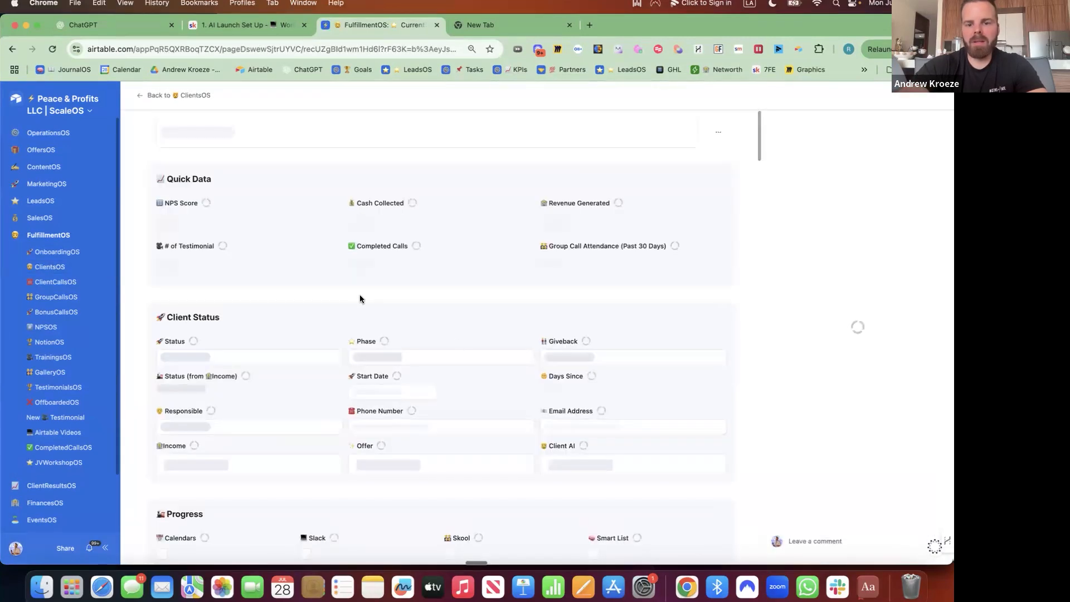
scroll(360, 287, down, 7)
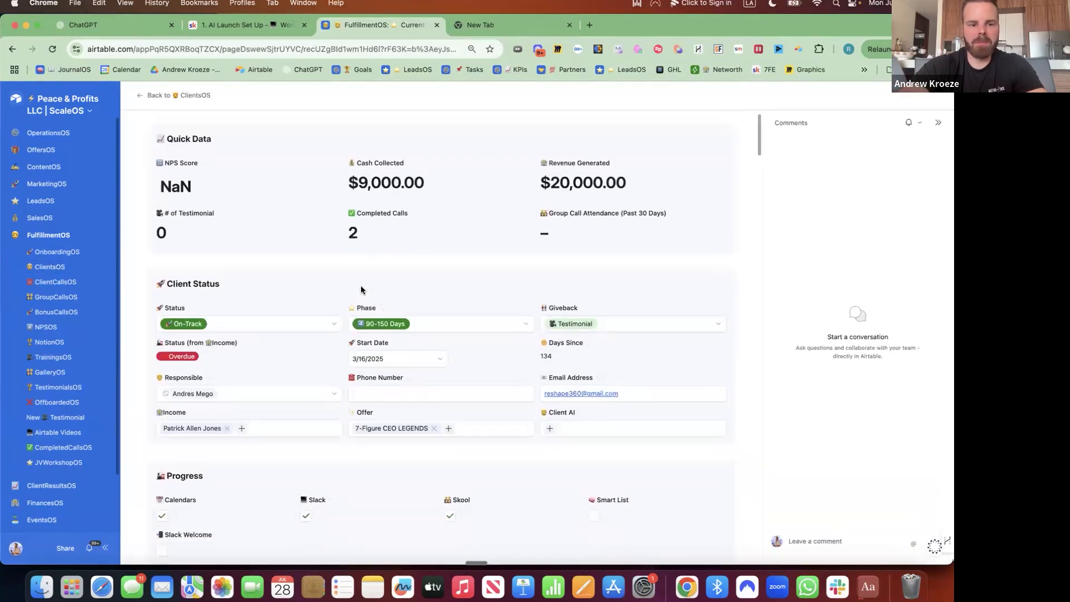
scroll(361, 286, up, 4)
scroll(361, 286, down, 10)
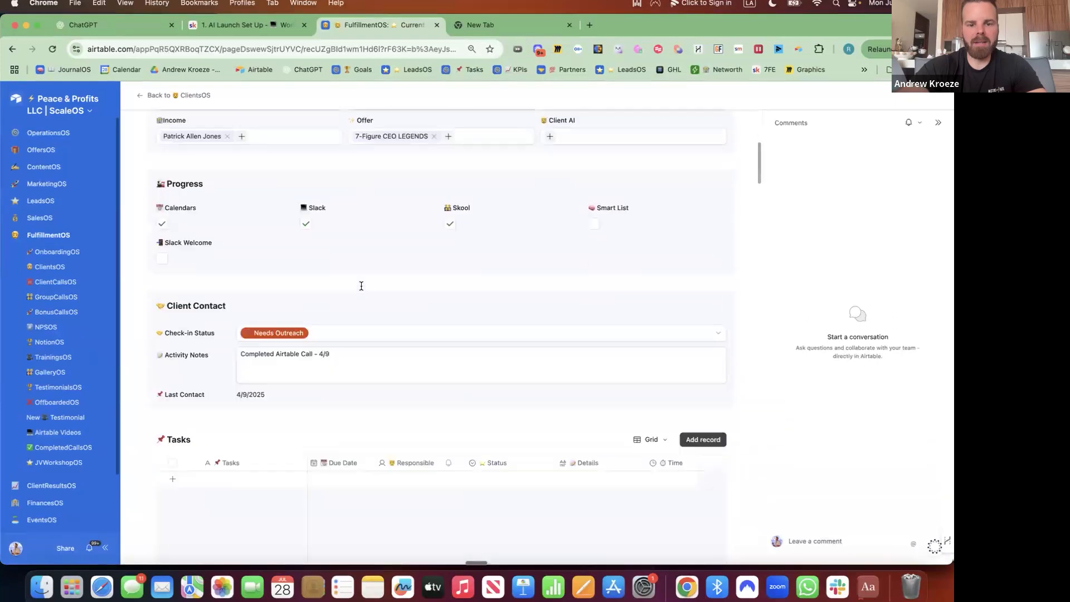
scroll(360, 287, down, 4)
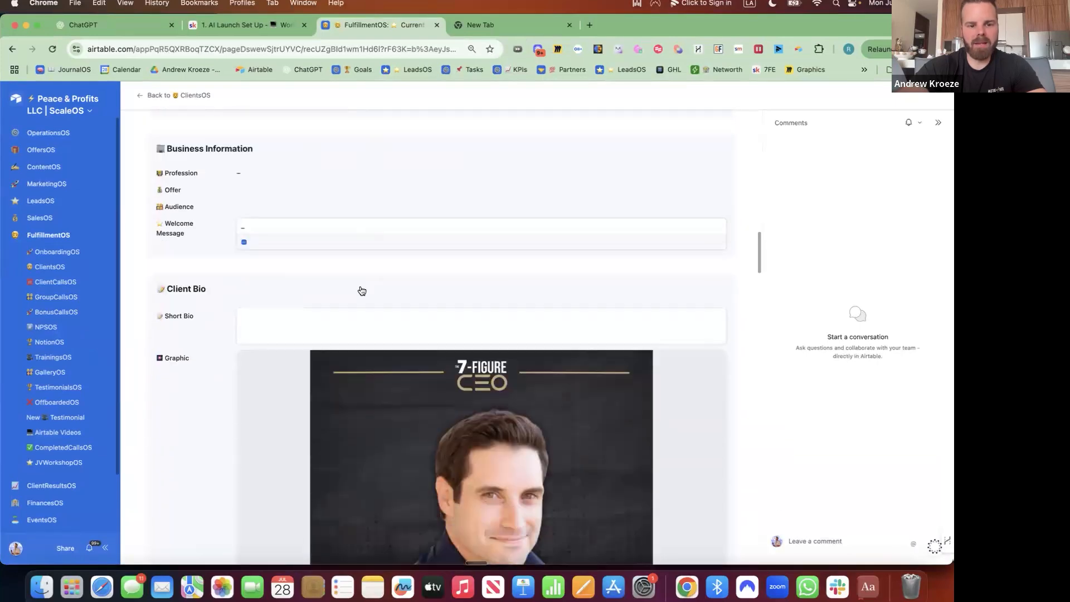
scroll(360, 288, up, 15)
scroll(361, 288, down, 5)
scroll(361, 289, down, 1)
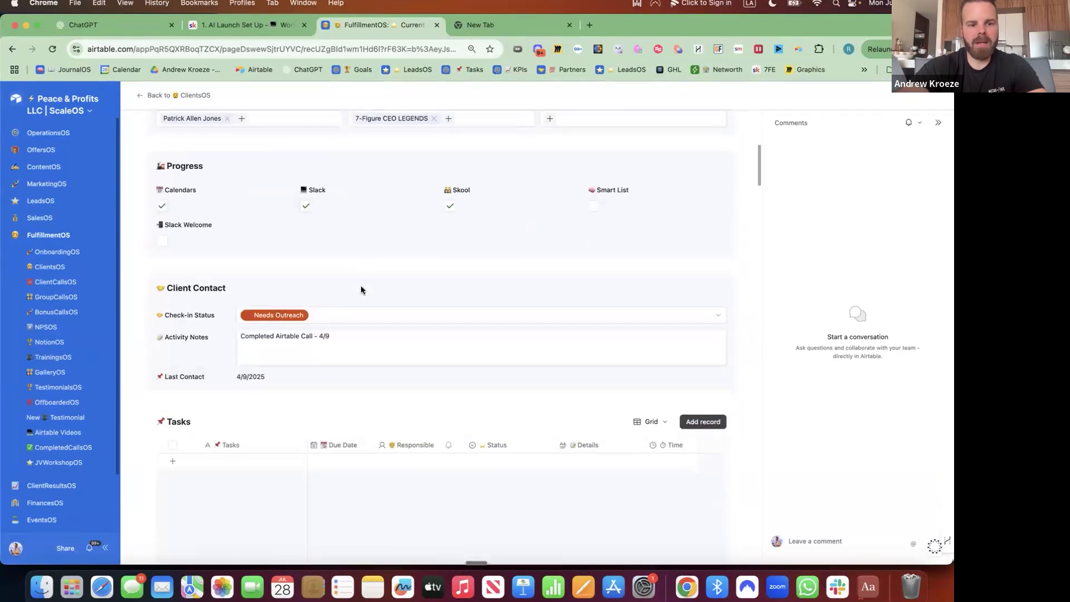
scroll(360, 290, up, 6)
Return to ClientsOS and open the client's BusinessOS link in a new tab.
click(144, 95)
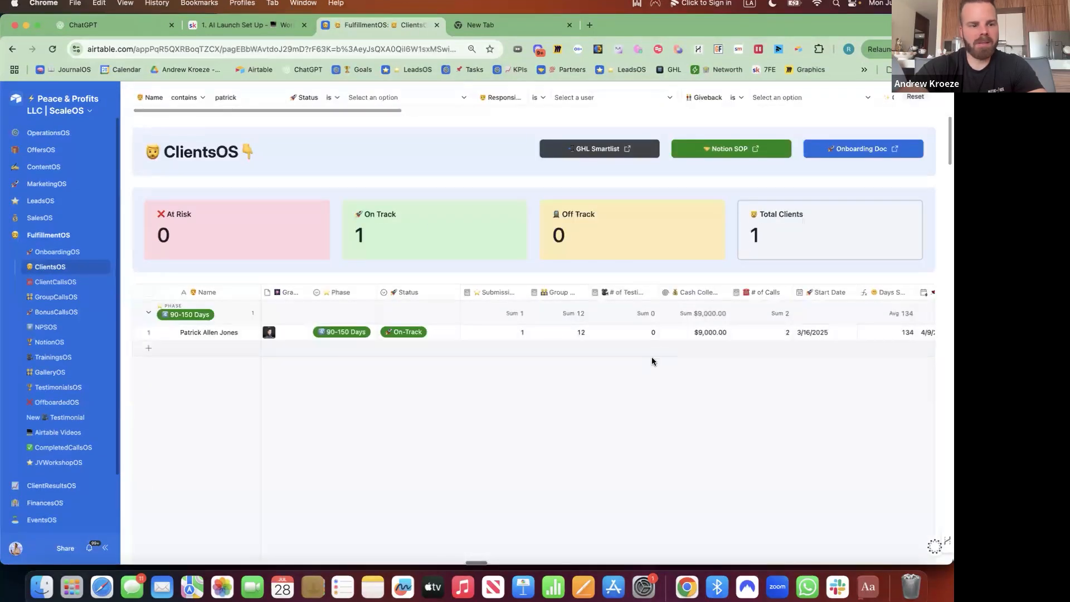
scroll(624, 355, right, 1)
scroll(623, 354, right, 6)
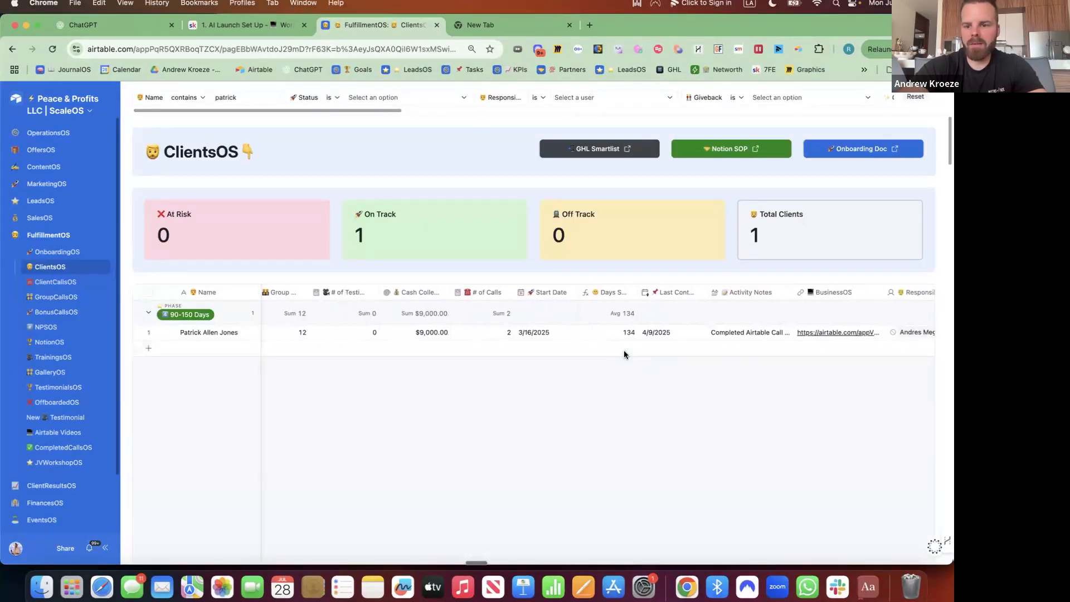
click(727, 331)
click(727, 332)
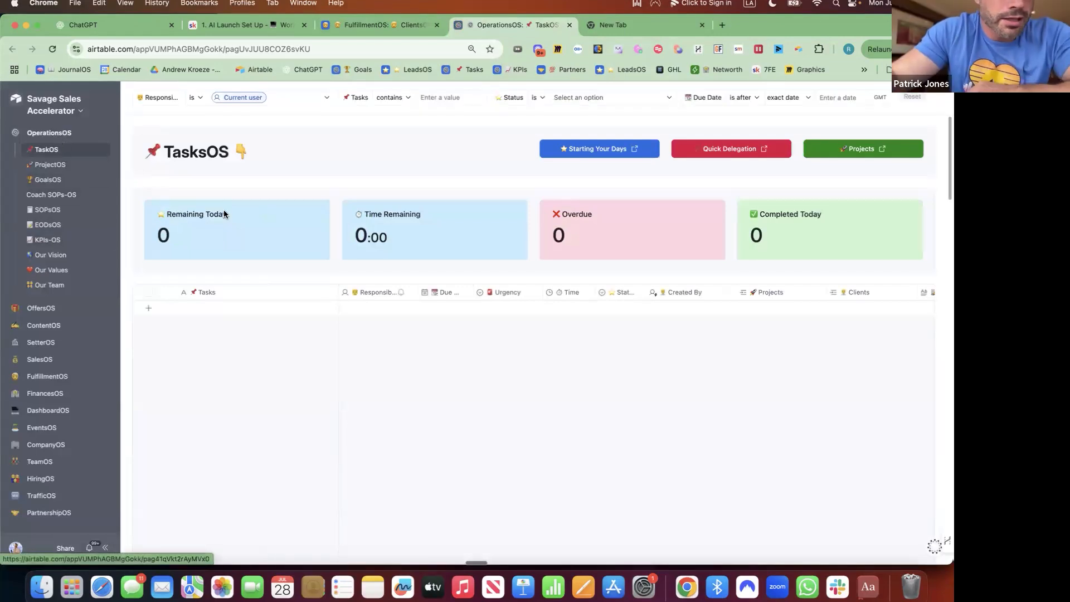
Filter TasksOS's Responsible field to the client, revealing three overdue tasks, then go to SOPsOS.
click(249, 97)
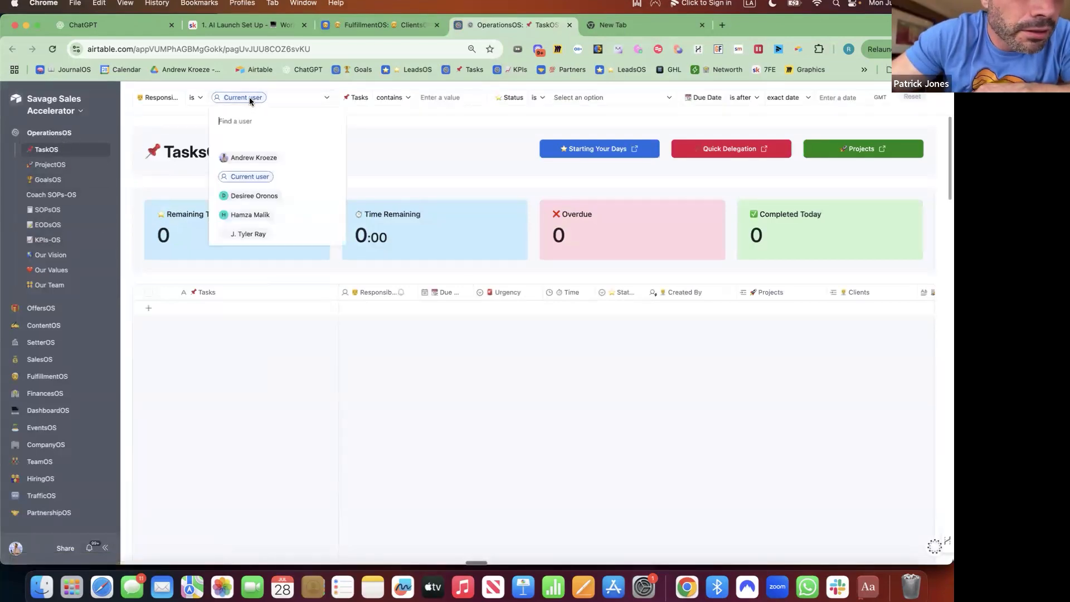
text(pat)
click(242, 140)
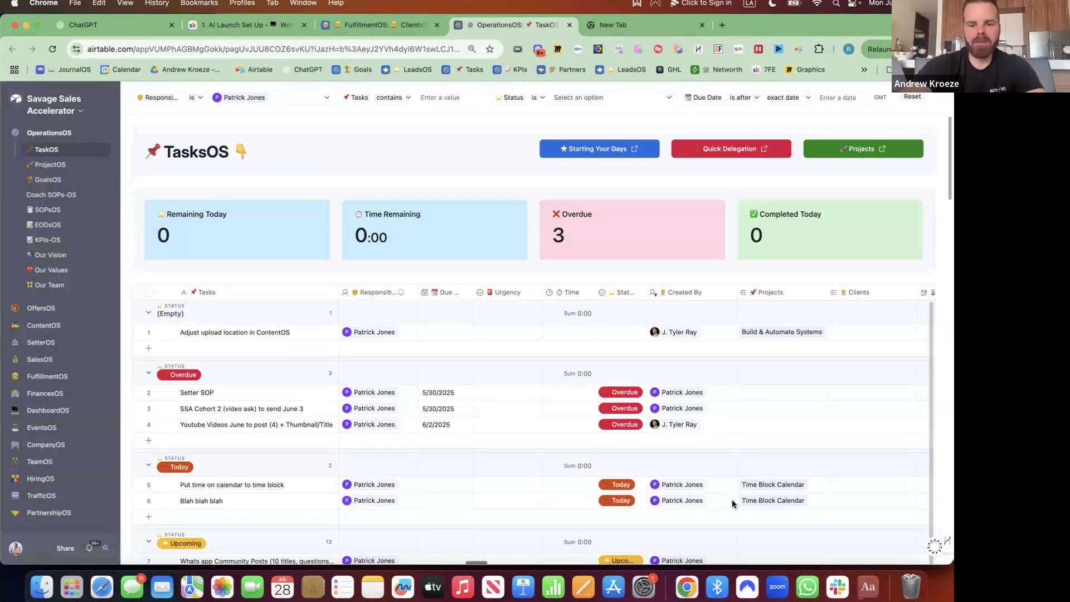
click(61, 216)
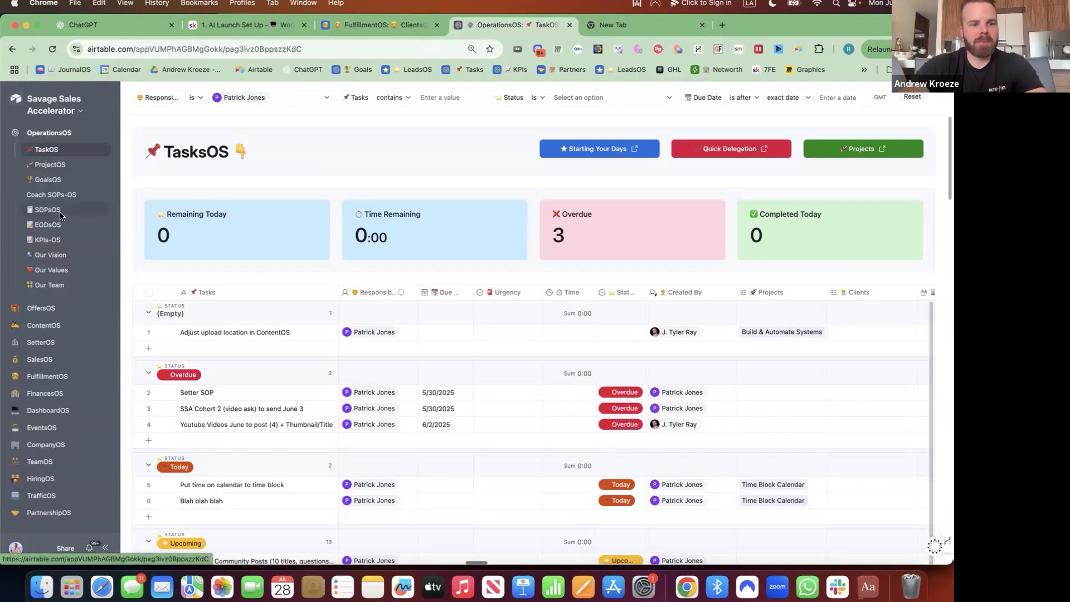
Add a new page under OperationsOS using the Dashboard layout.
click(80, 110)
click(67, 135)
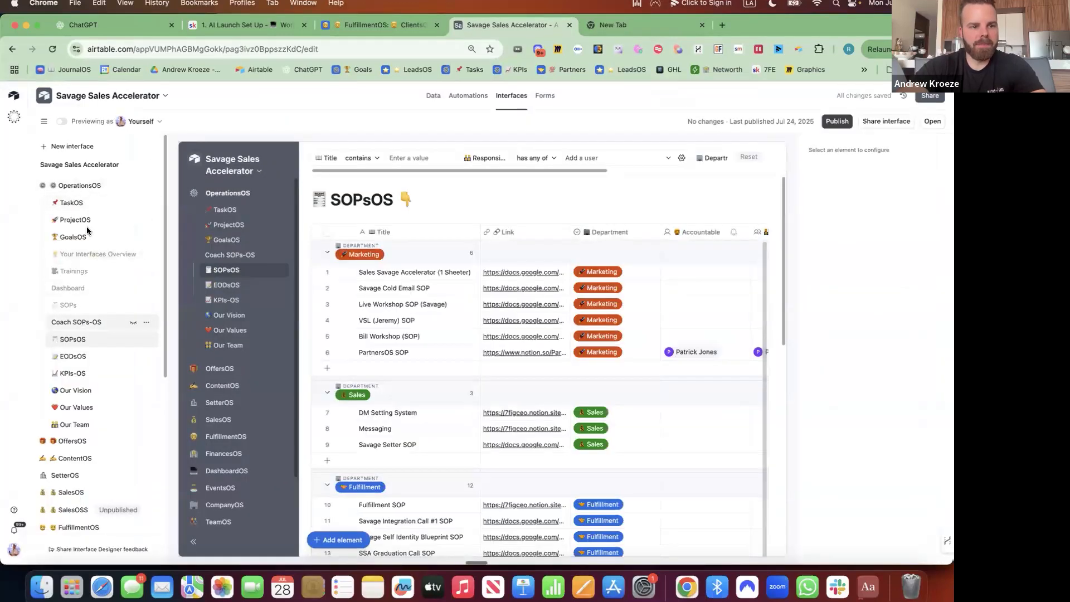
click(132, 186)
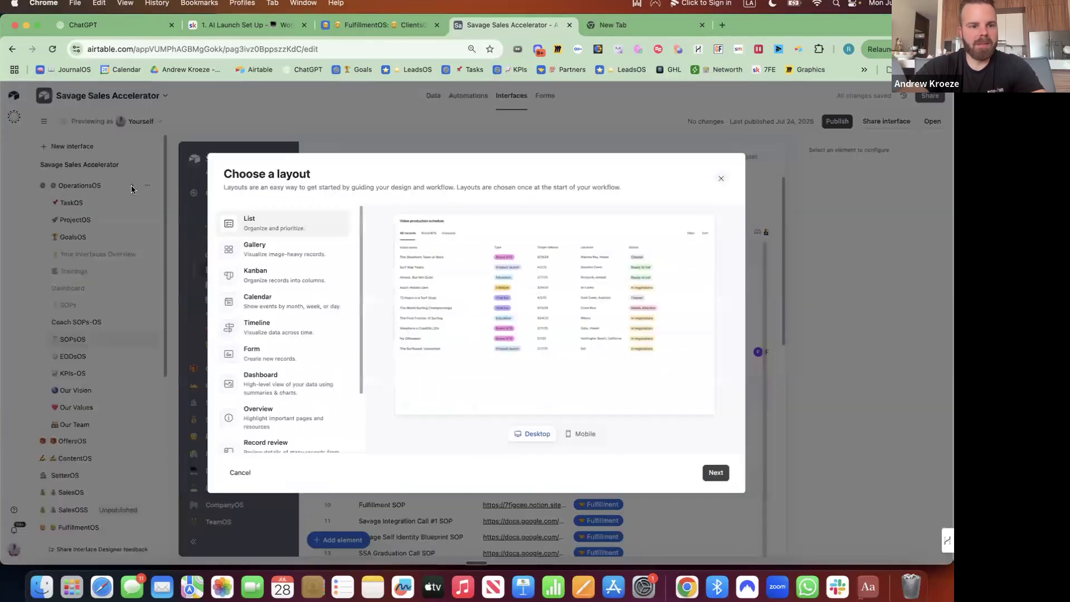
scroll(312, 349, down, 3)
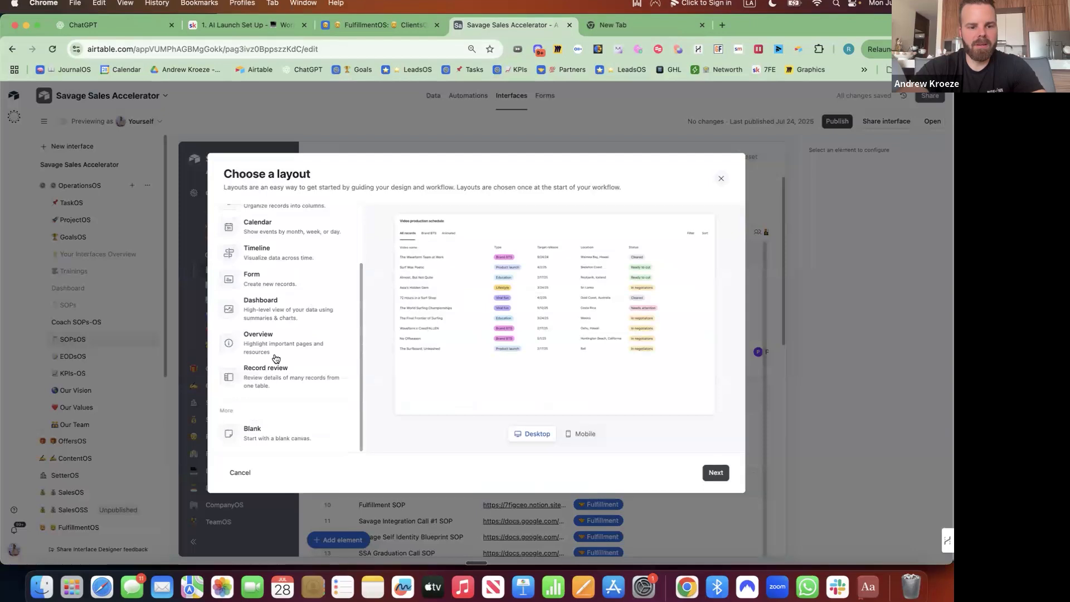
click(265, 309)
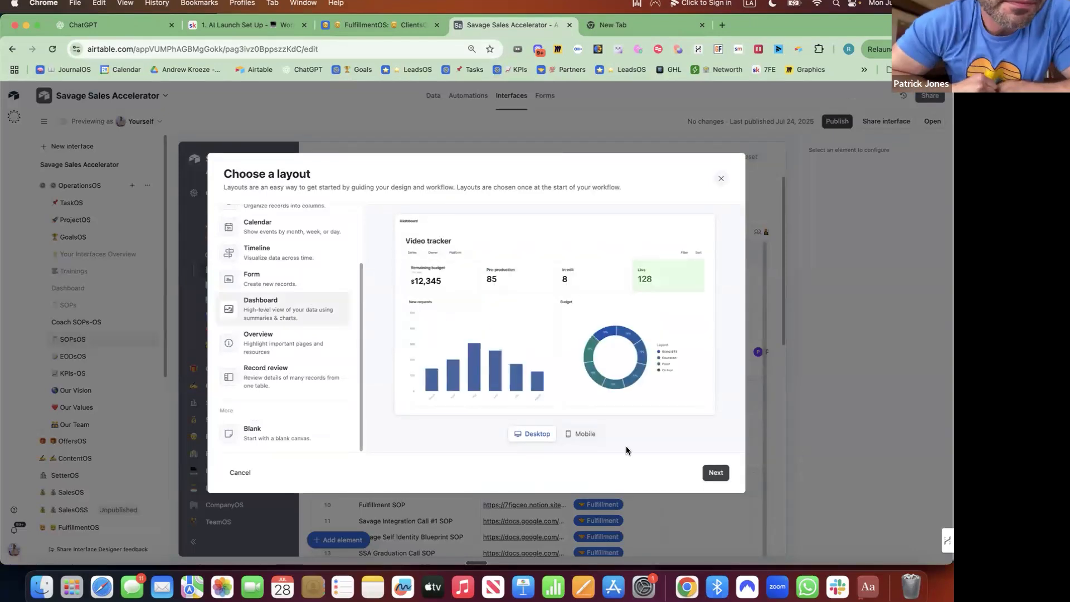
click(579, 434)
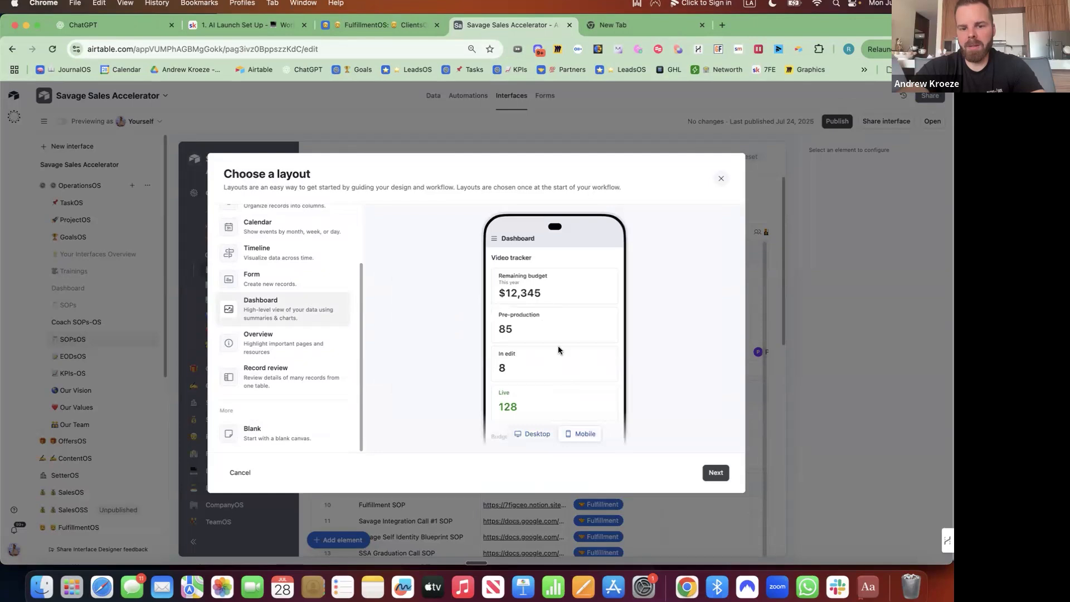
click(714, 472)
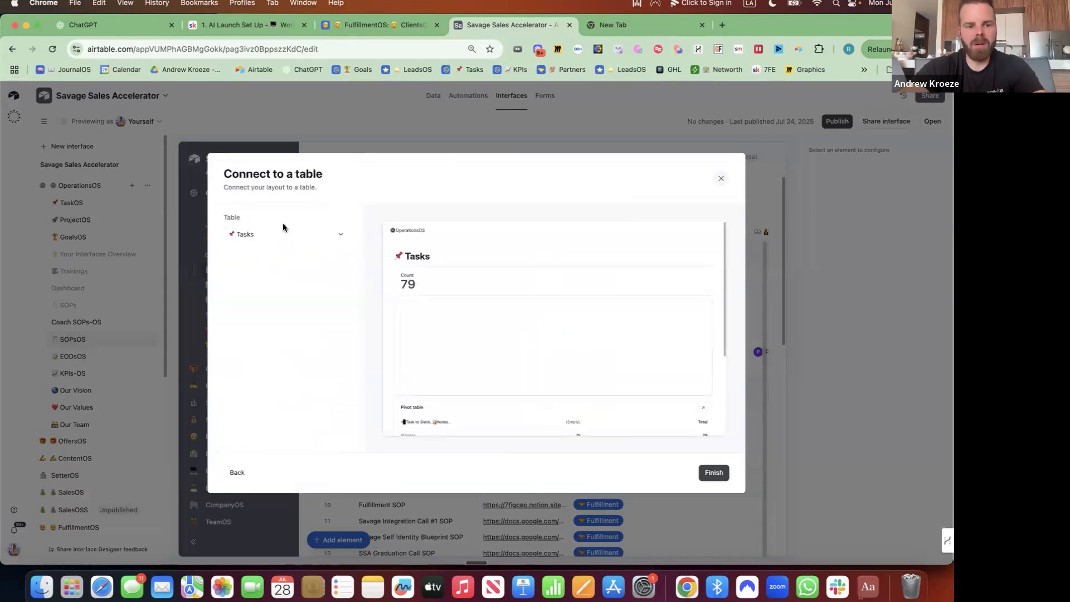
Connect the new dashboard to the SOPsOS table and create Dashboard 2.
click(279, 234)
text(sop)
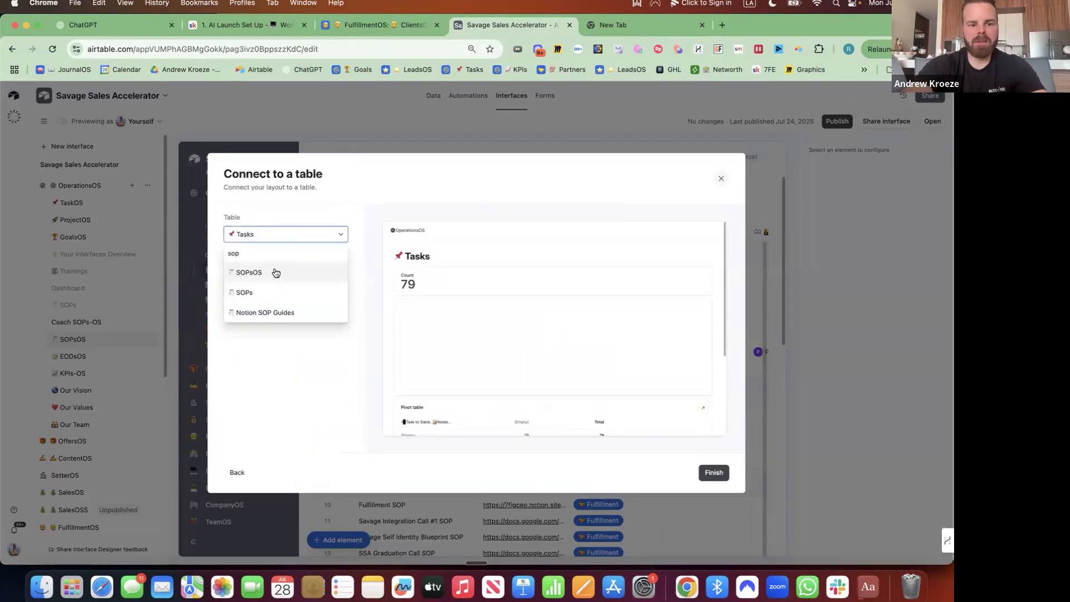
click(276, 273)
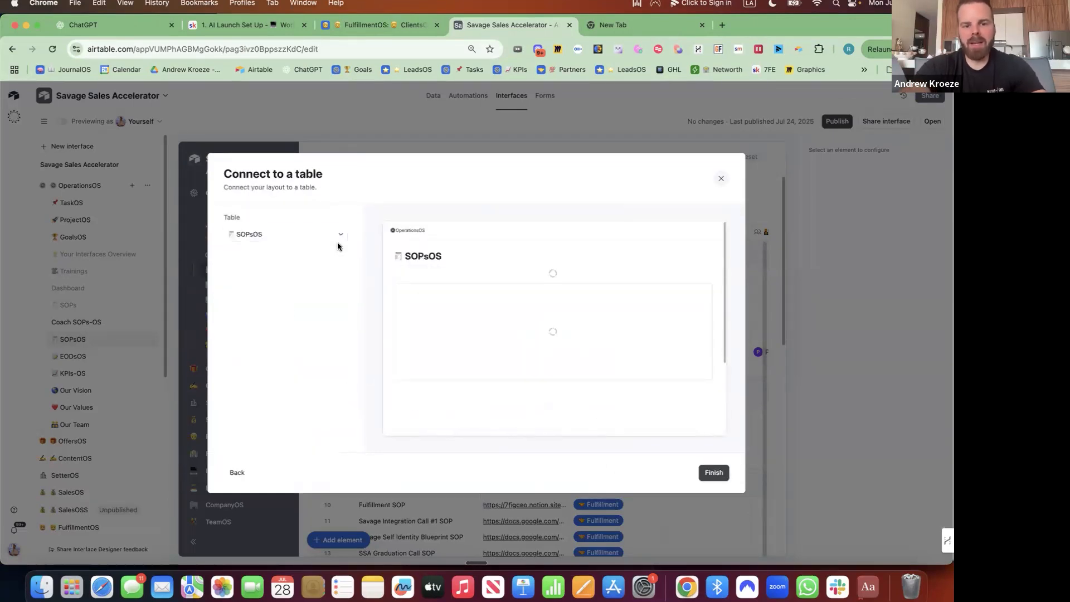
click(716, 472)
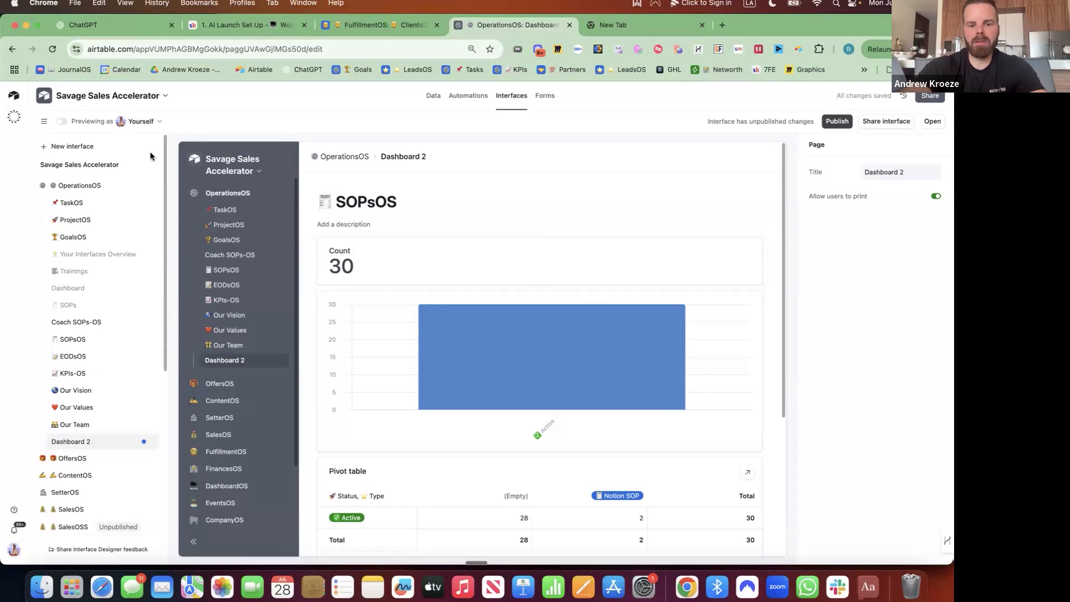
Insert a SOPsOS List element below the chart and drag the element group into position.
scroll(476, 381, down, 5)
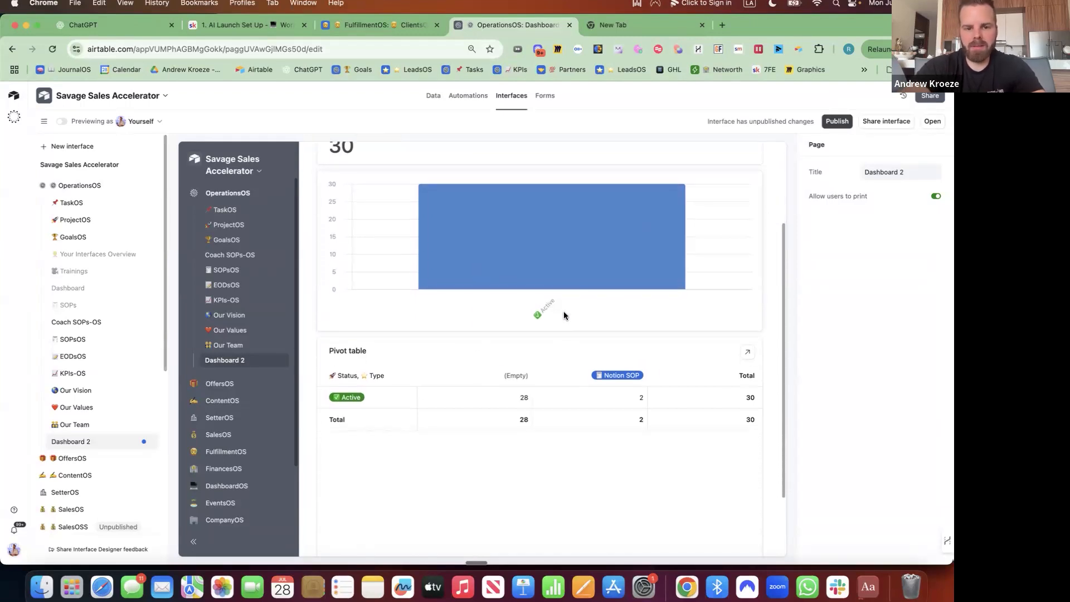
click(539, 335)
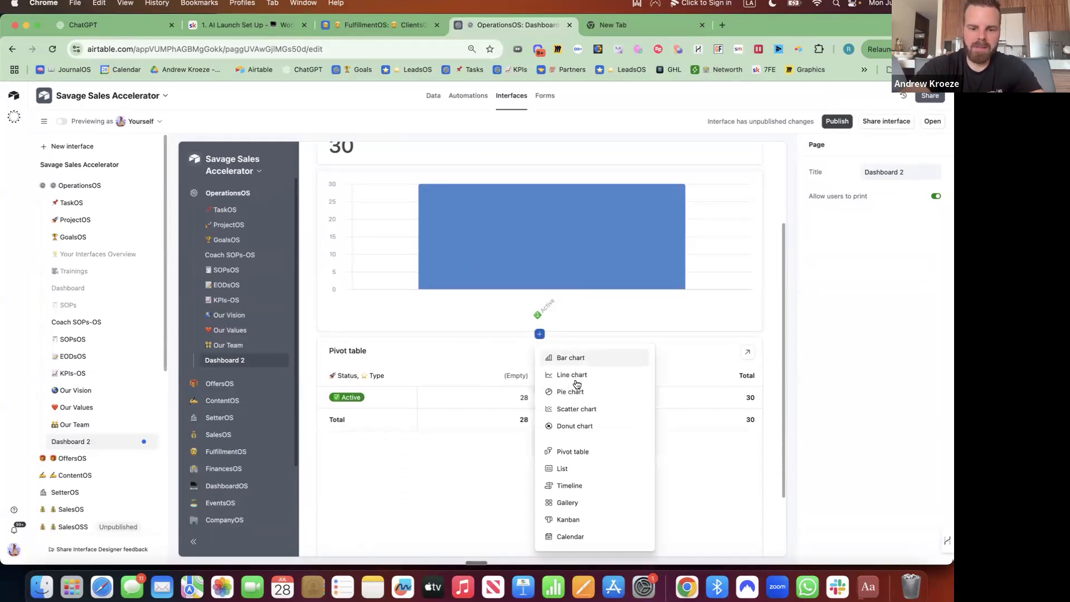
click(572, 468)
click(555, 334)
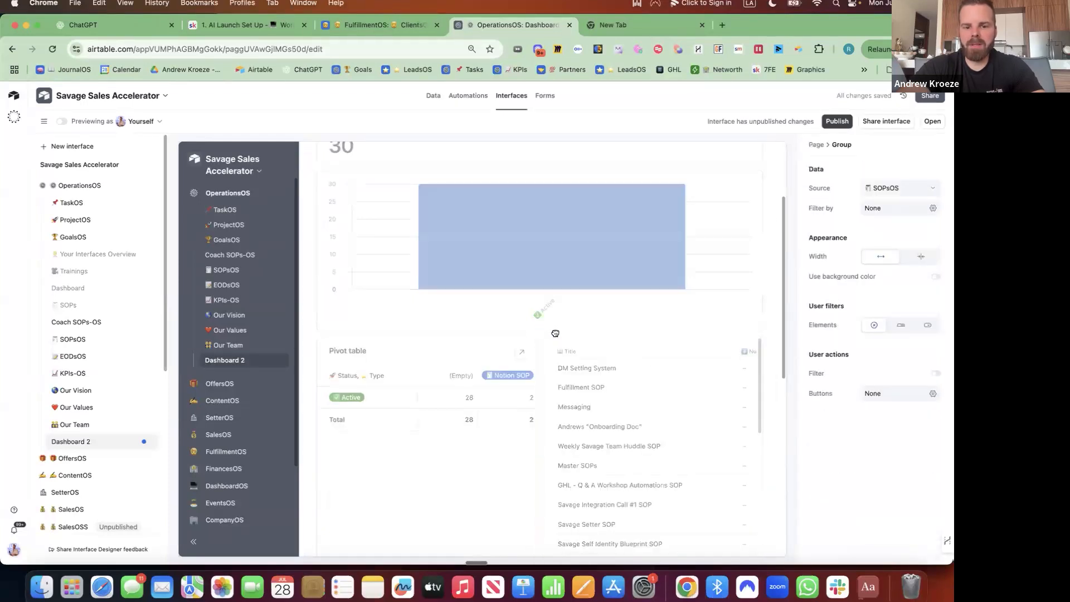
drag(559, 353, 547, 300)
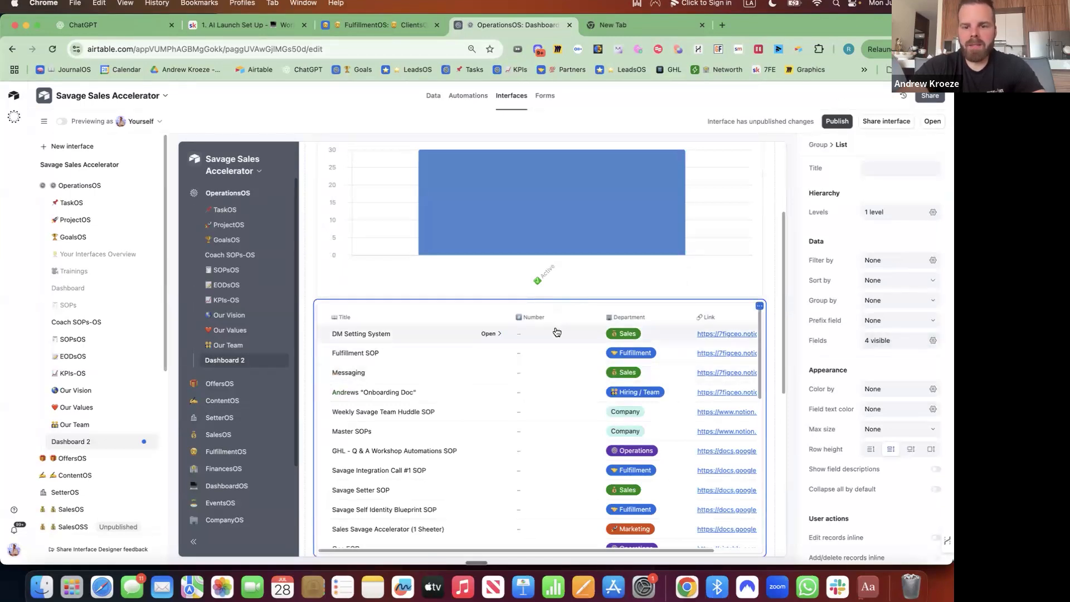
Show Details, Type, Responsible, Added By, Date Added, Status and Accountable in the list.
click(933, 342)
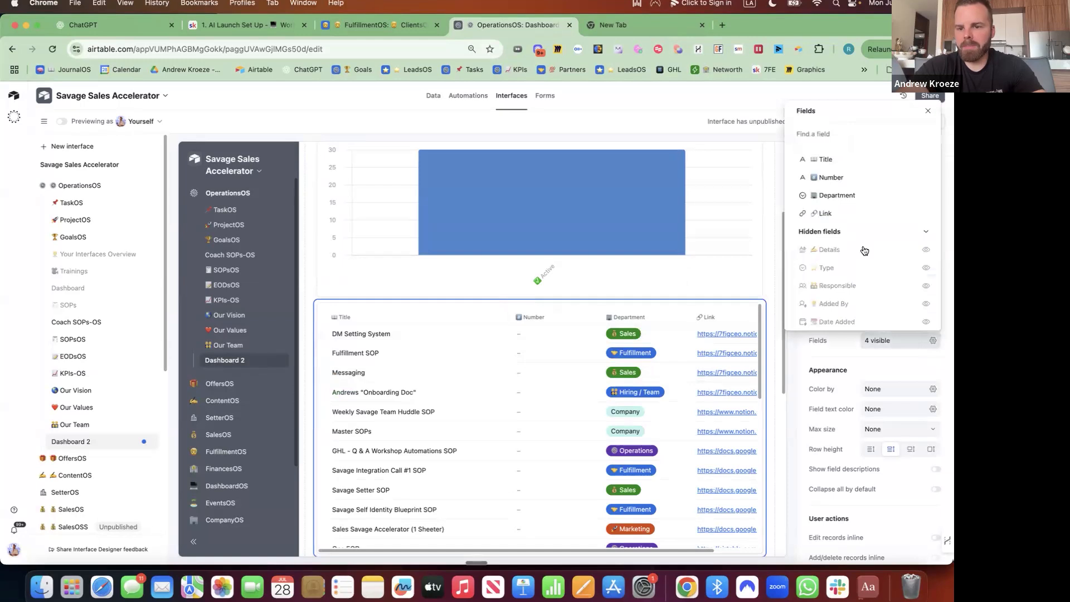
scroll(831, 242, down, 2)
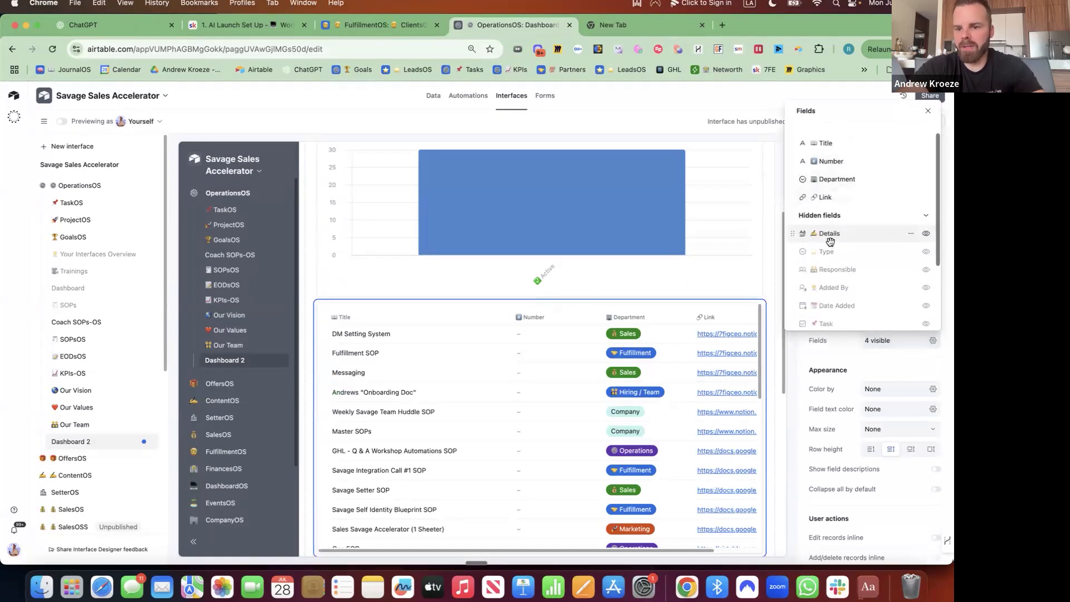
click(927, 225)
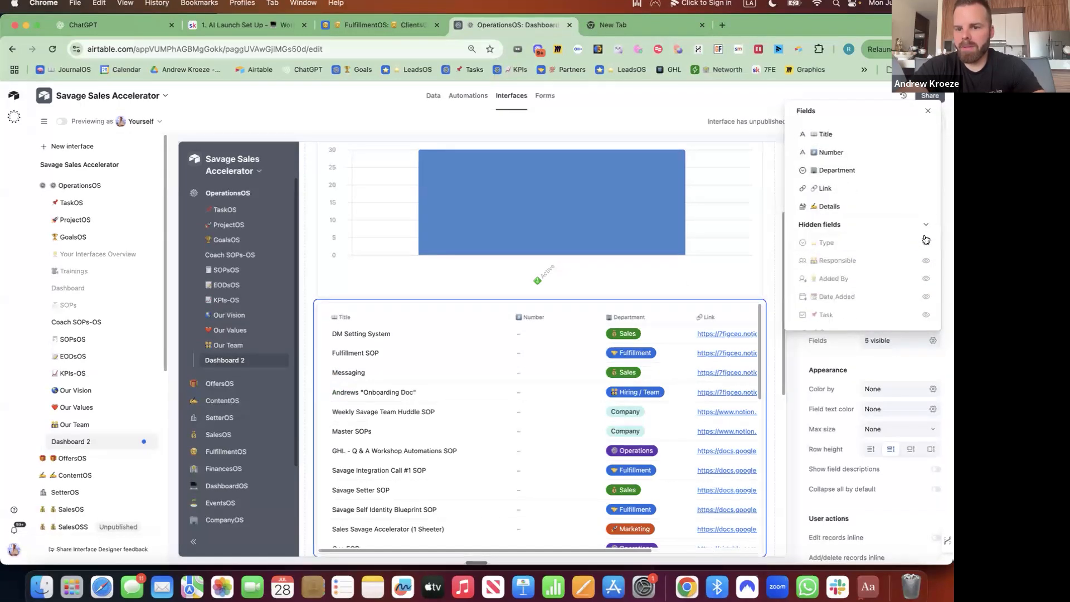
click(926, 243)
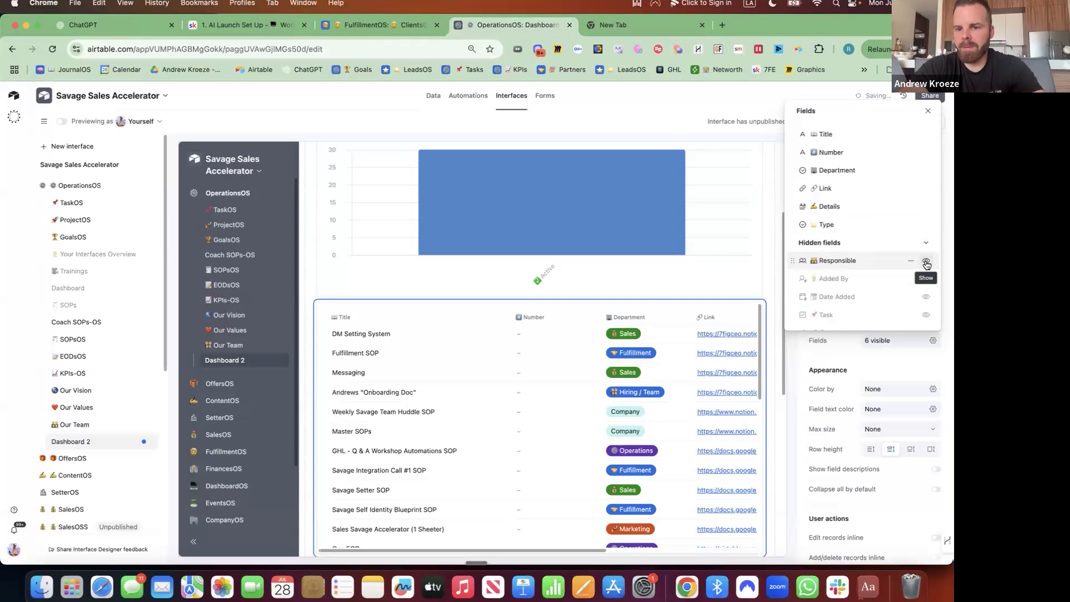
click(926, 262)
click(925, 279)
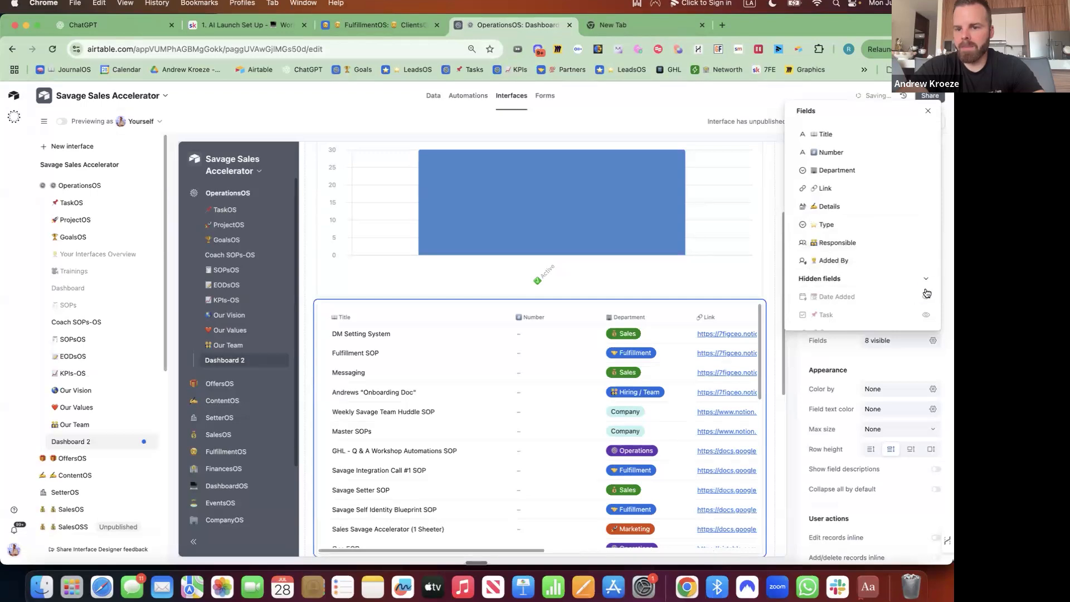
click(925, 296)
scroll(870, 278, down, 3)
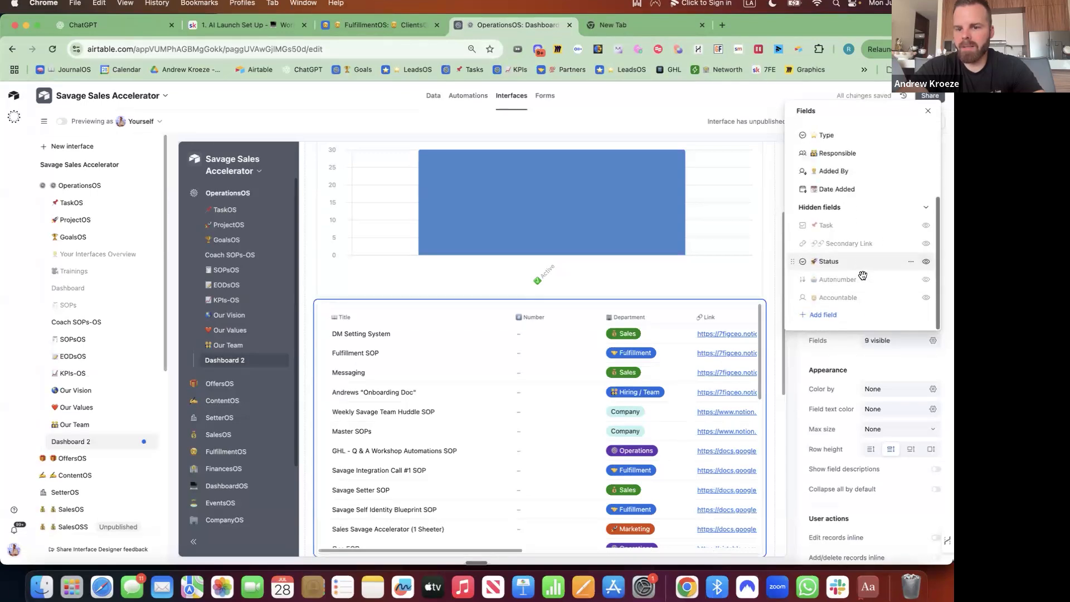
click(929, 263)
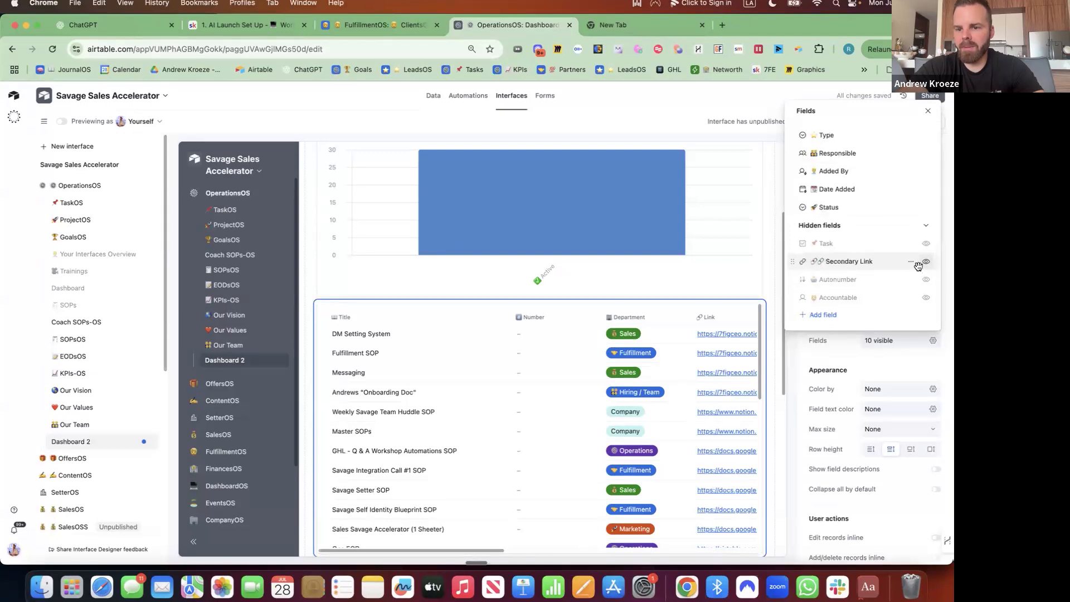
click(927, 303)
Move Accountable higher, hide Number and Responsible, and start adding a new field.
drag(792, 224, 795, 192)
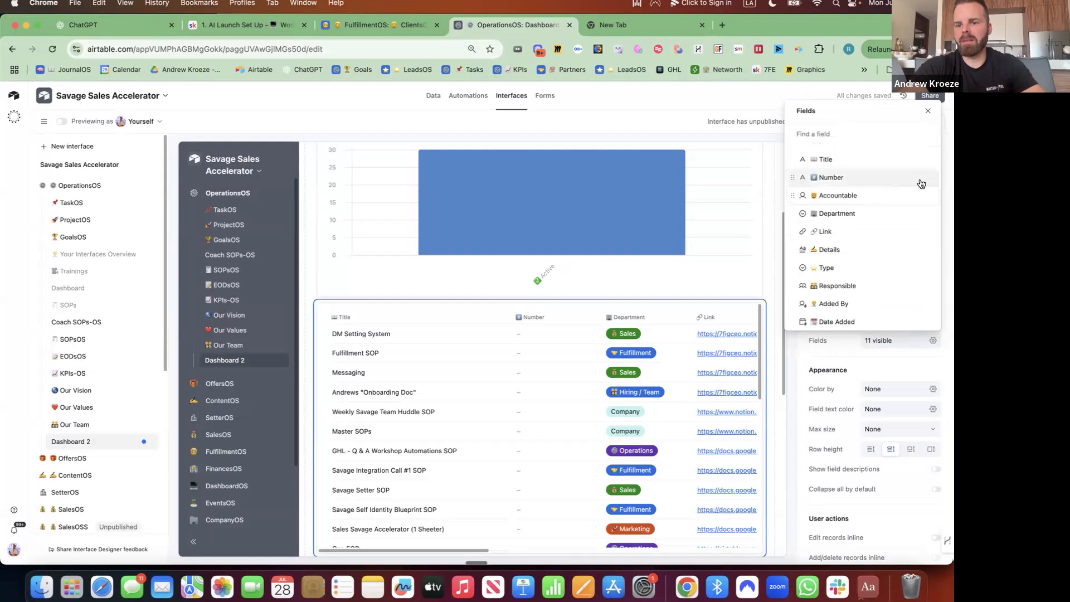
click(925, 178)
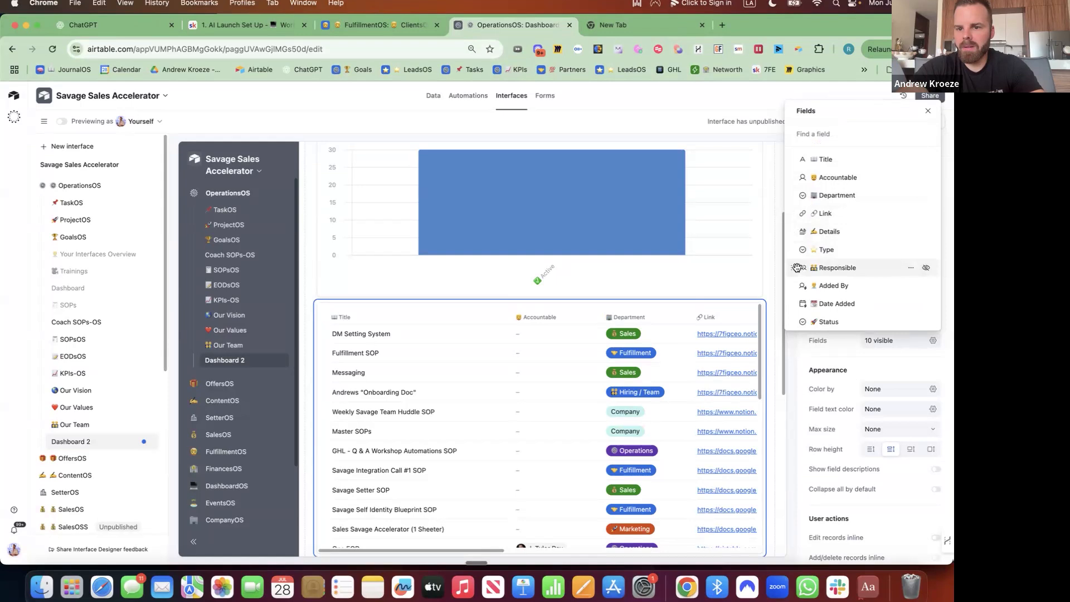
click(928, 270)
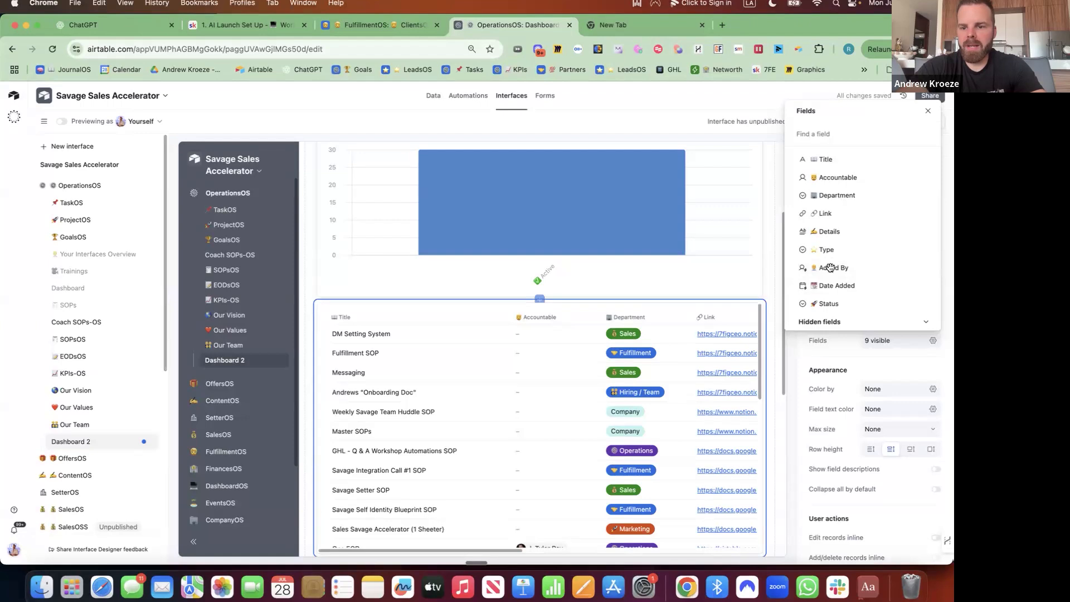
scroll(812, 267, down, 3)
click(835, 315)
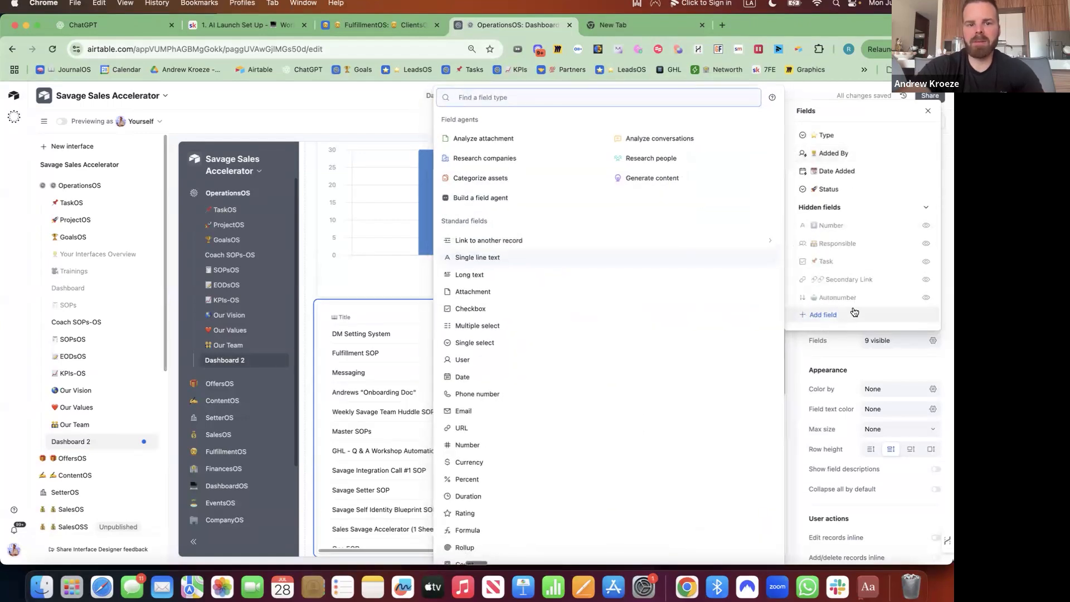
Make the field a single select named ⚡ Frequency with a first option ⭐ Daily.
click(475, 343)
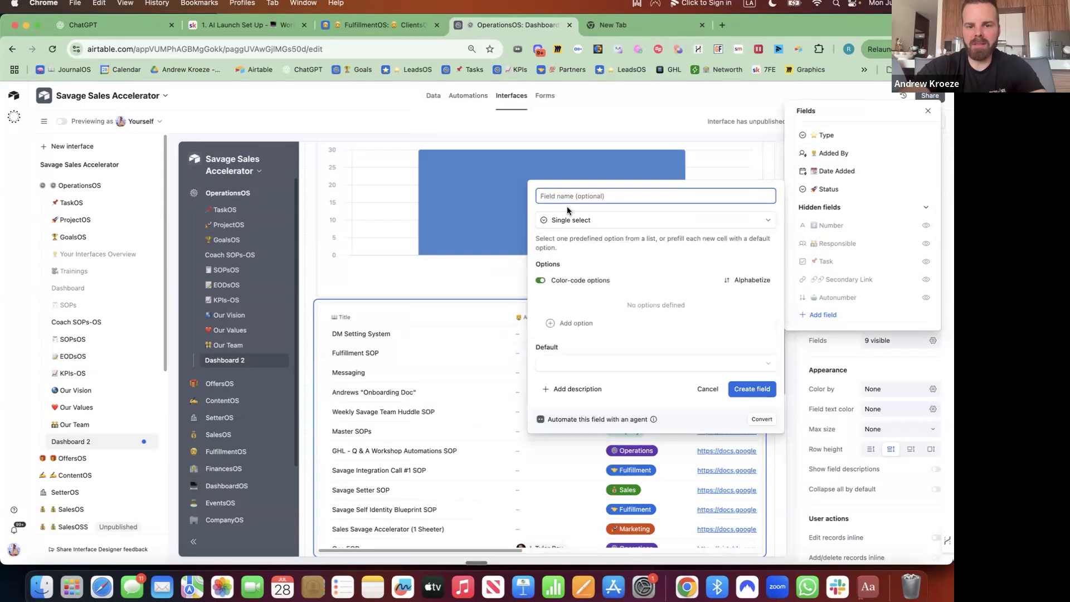
key(ctrl+super+space)
click(461, 274)
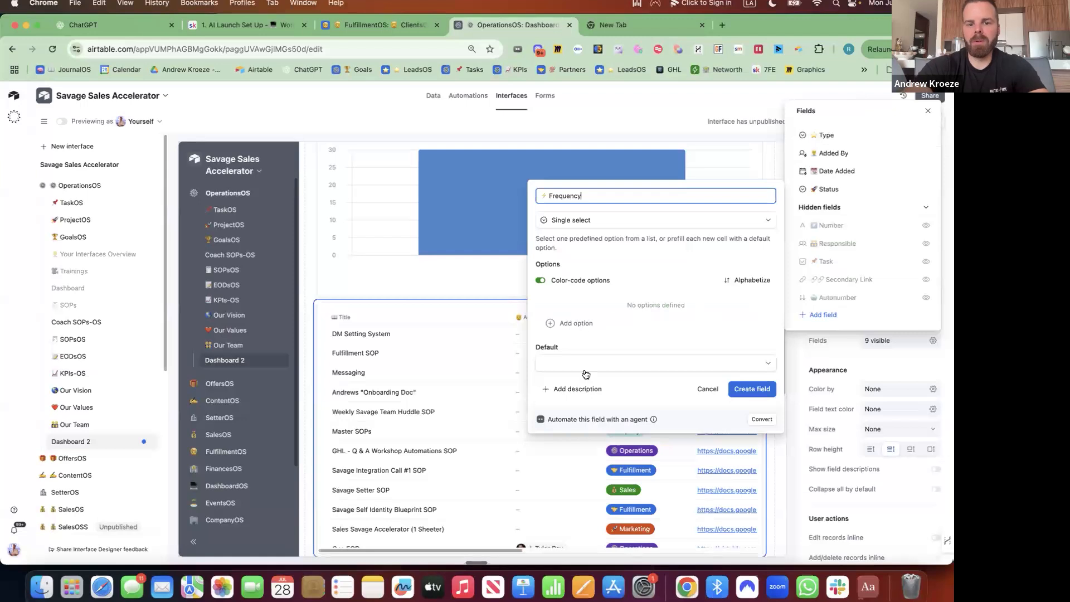
click(571, 325)
key(ctrl+super+space)
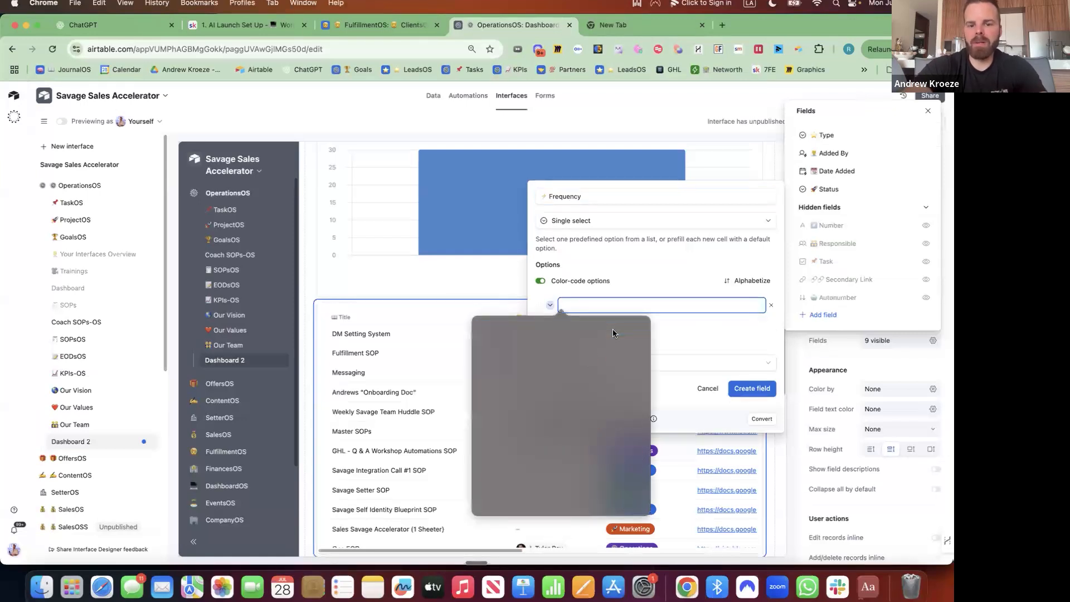
click(486, 362)
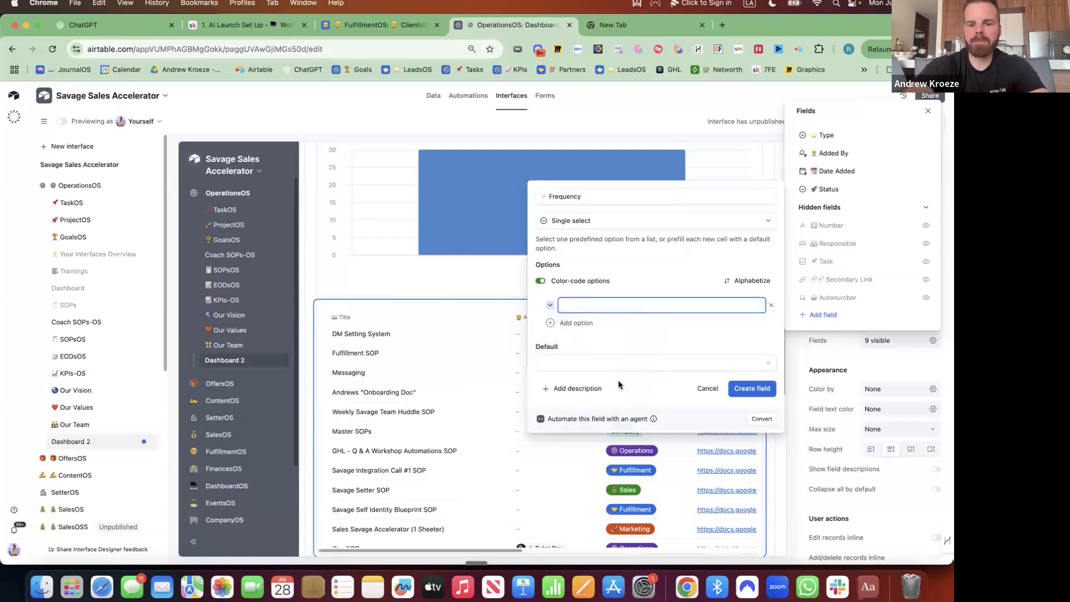
text(Daily)
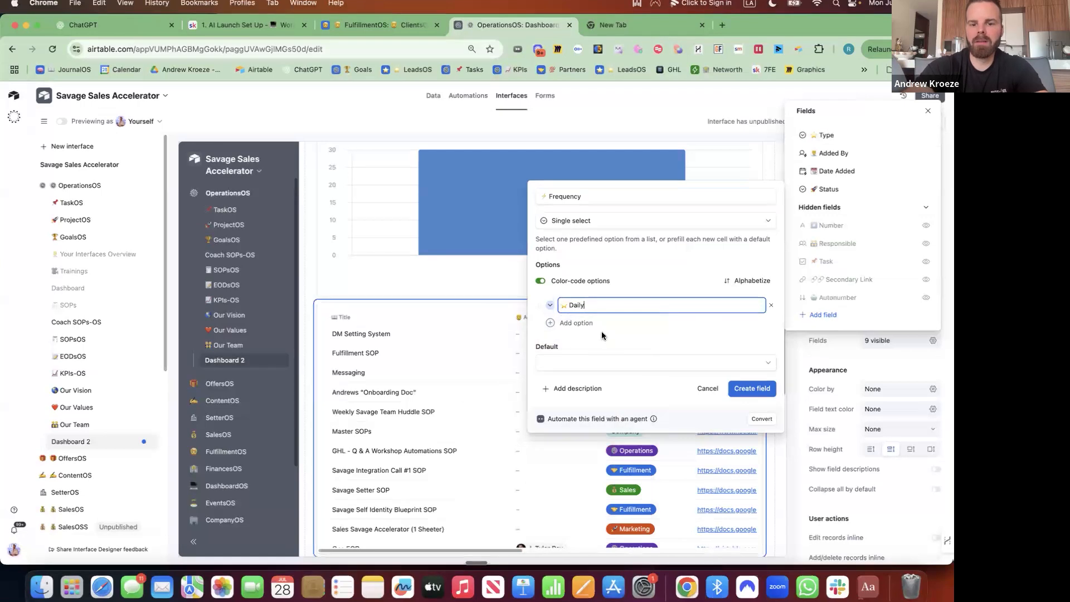
key(Return)
Add the 📆 Weekly and 🌙 Monthly options.
key(ctrl+super+space)
text(c)
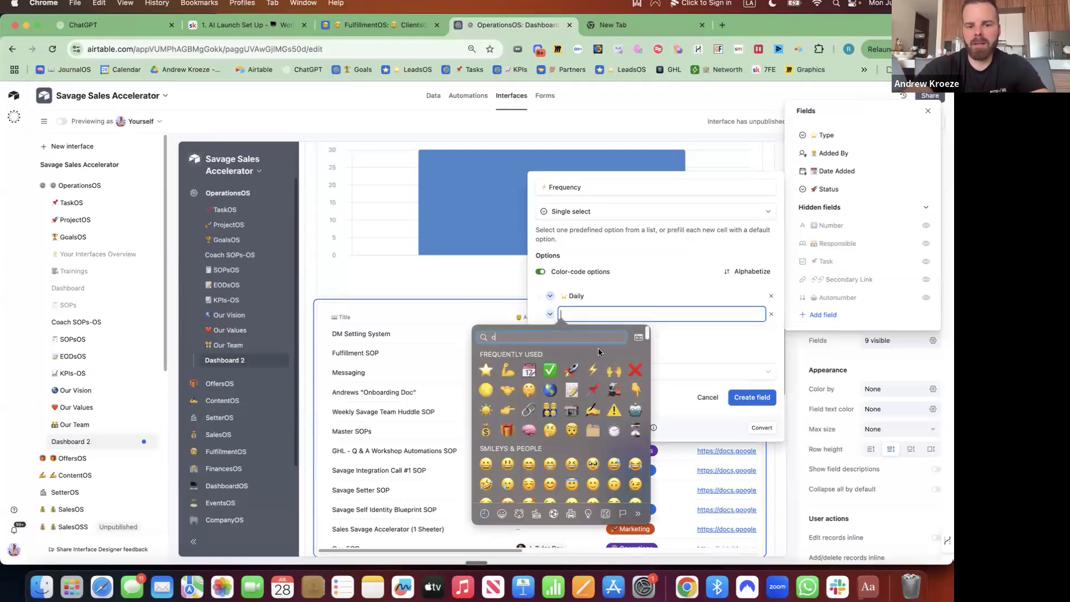
text(alend)
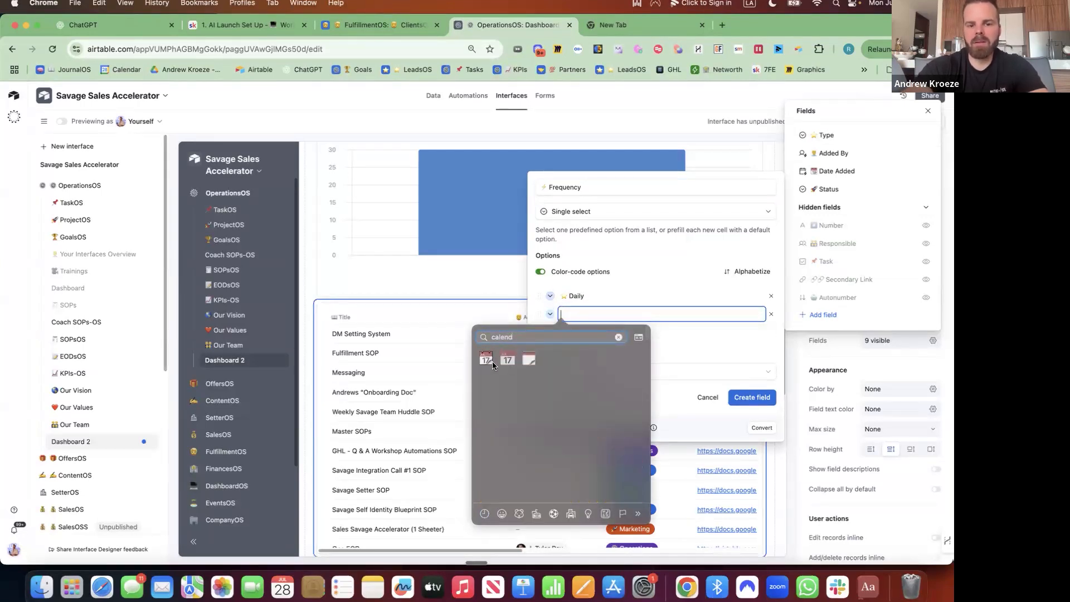
key(Escape)
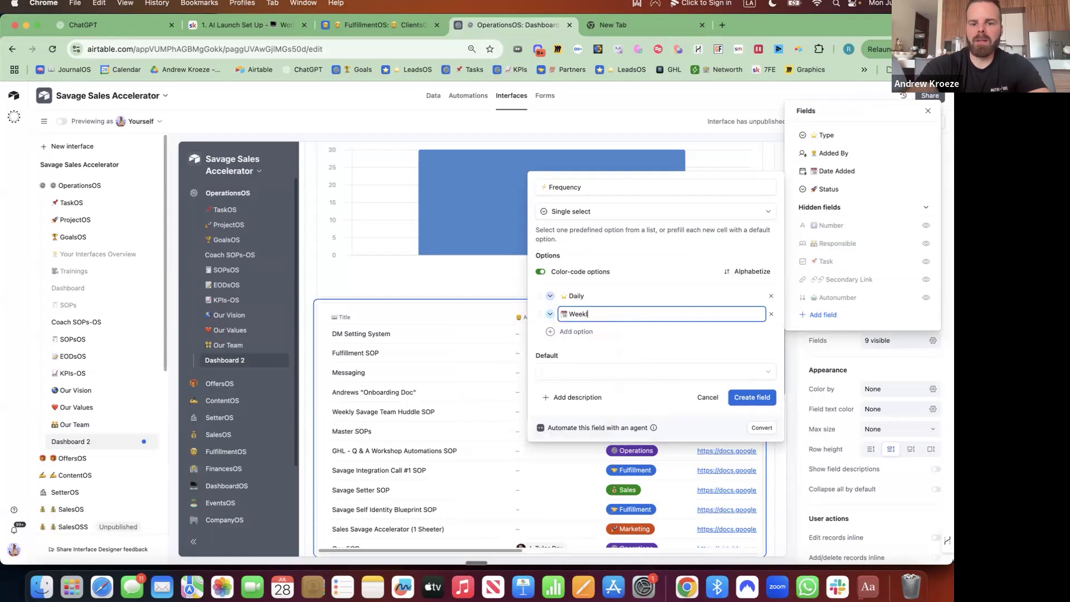
key(Return)
key(ctrl+super+space)
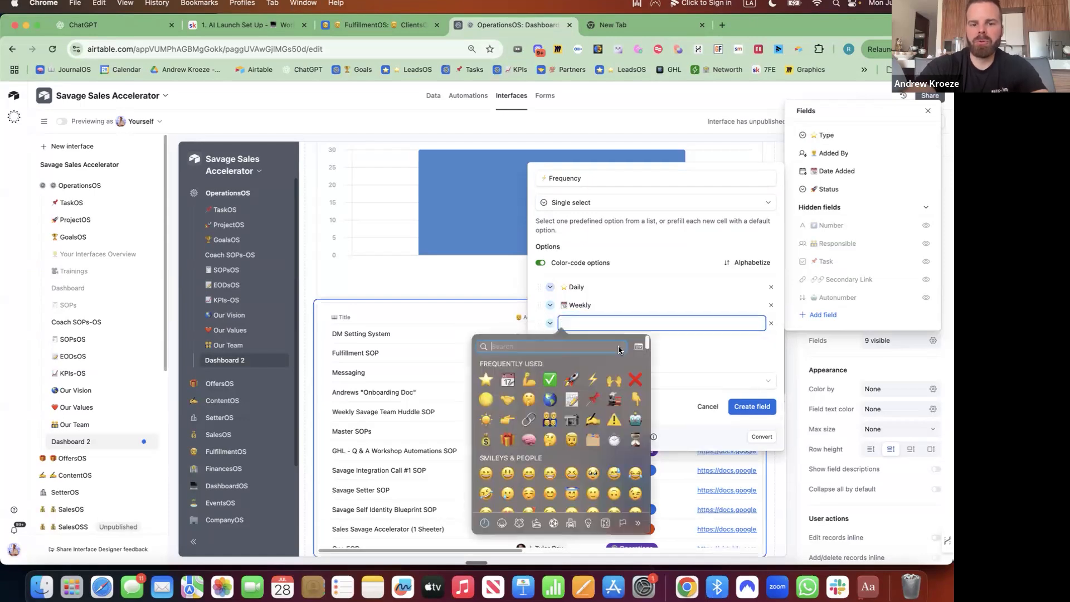
click(486, 369)
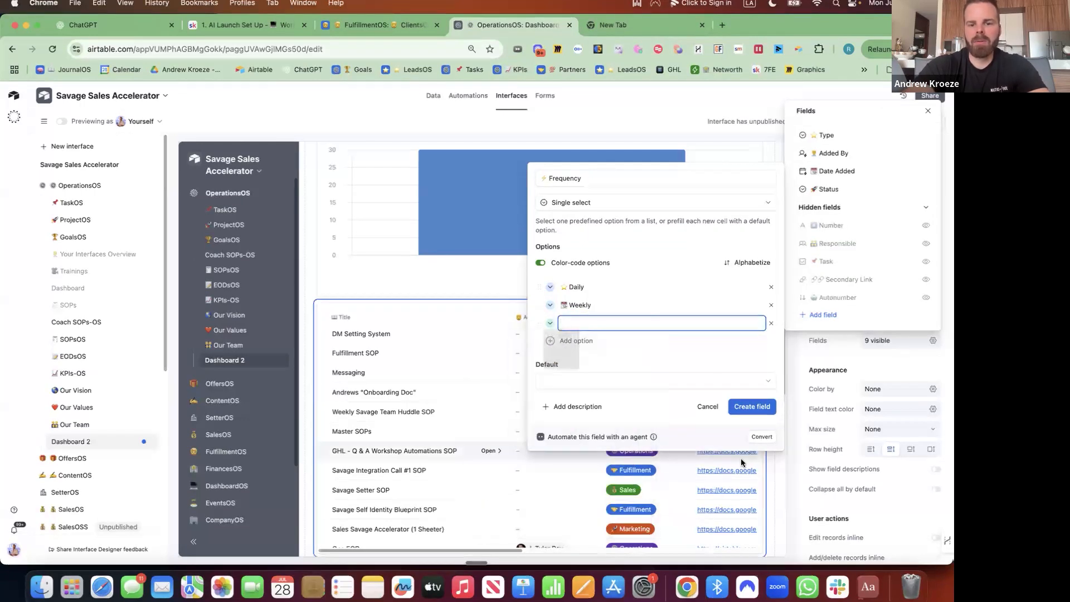
text(Monthly)
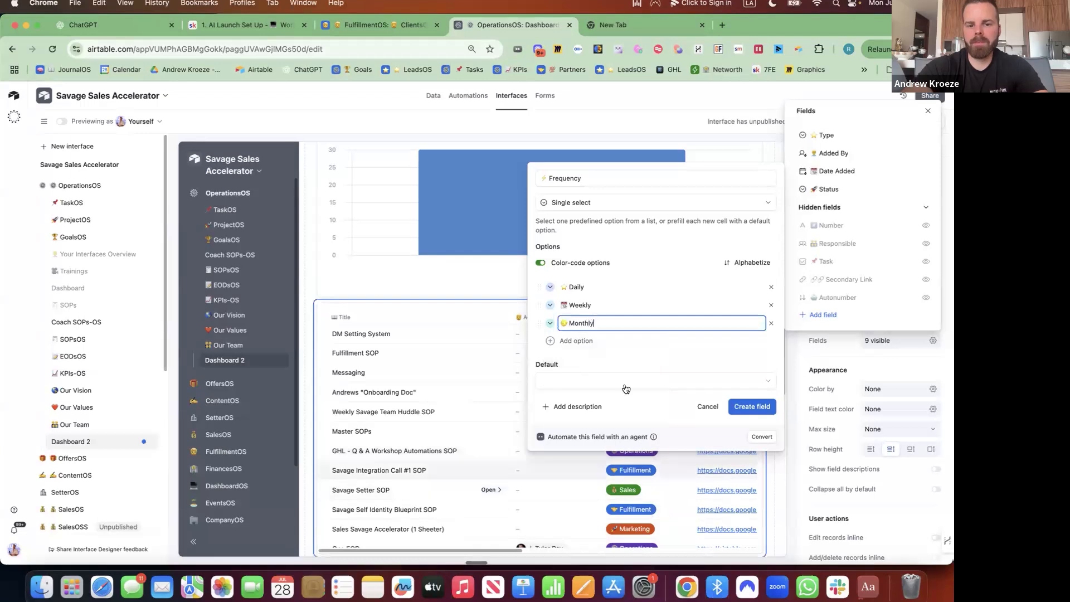
click(607, 343)
Add a 📌 Varies option, create the field, and move Frequency to the third column.
key(ctrl+super+space)
text(p)
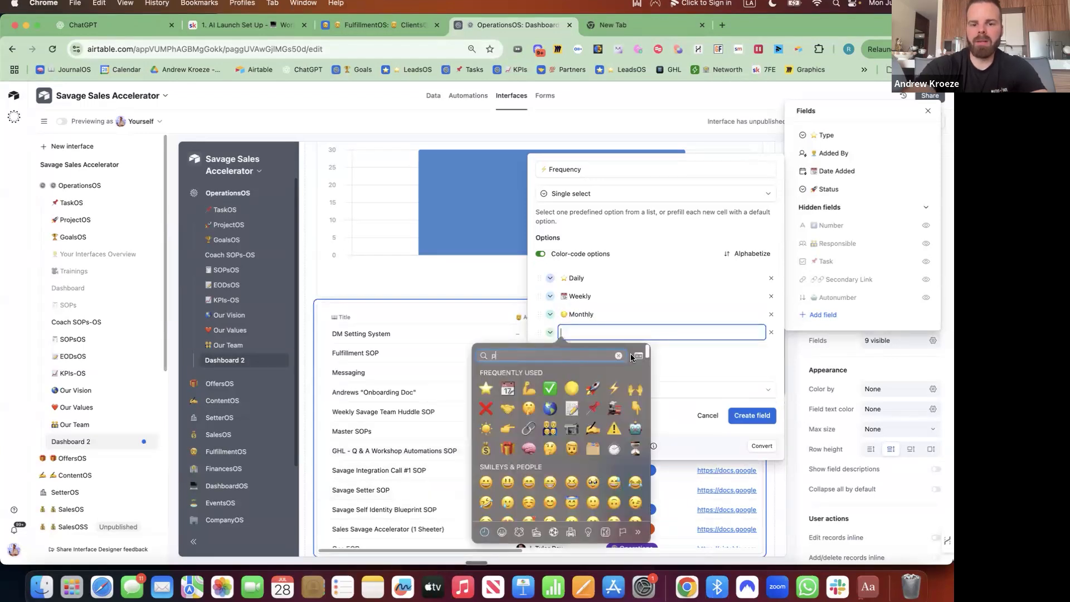
text(in)
key(Return)
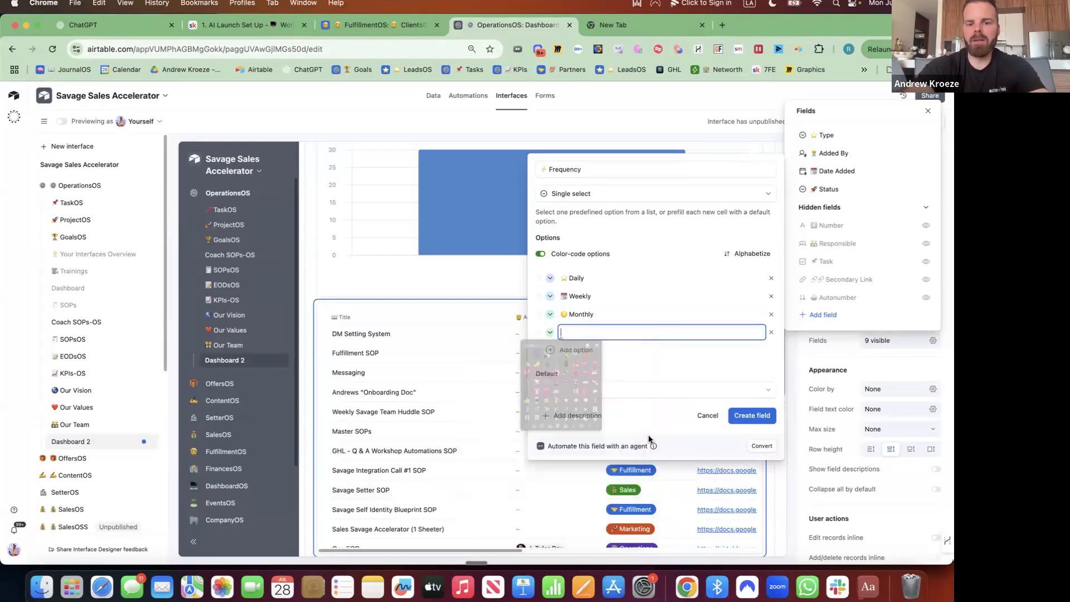
text(Varies)
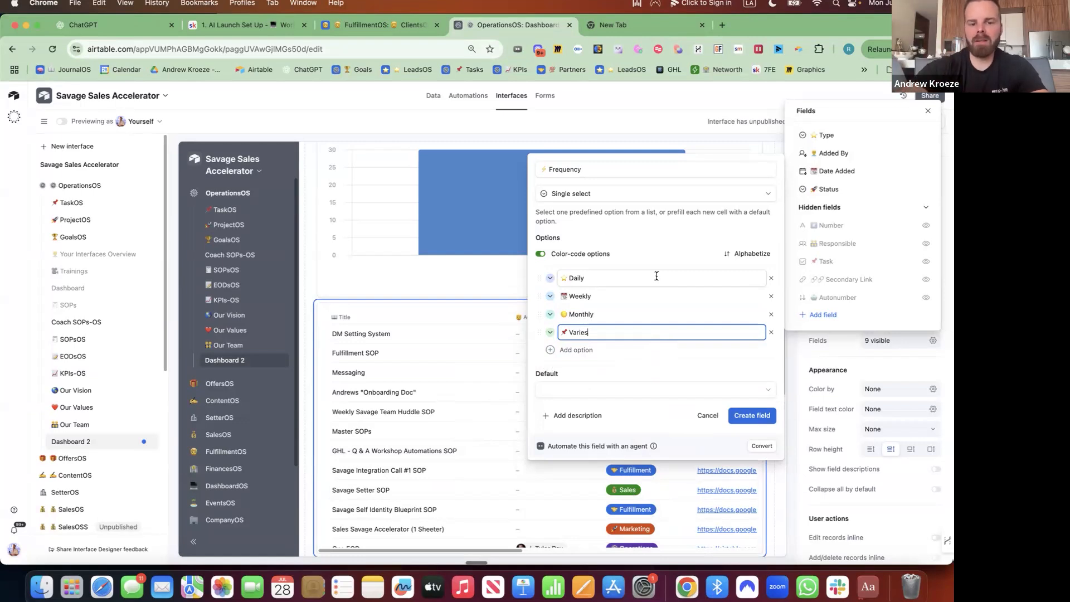
click(750, 420)
drag(793, 206, 796, 273)
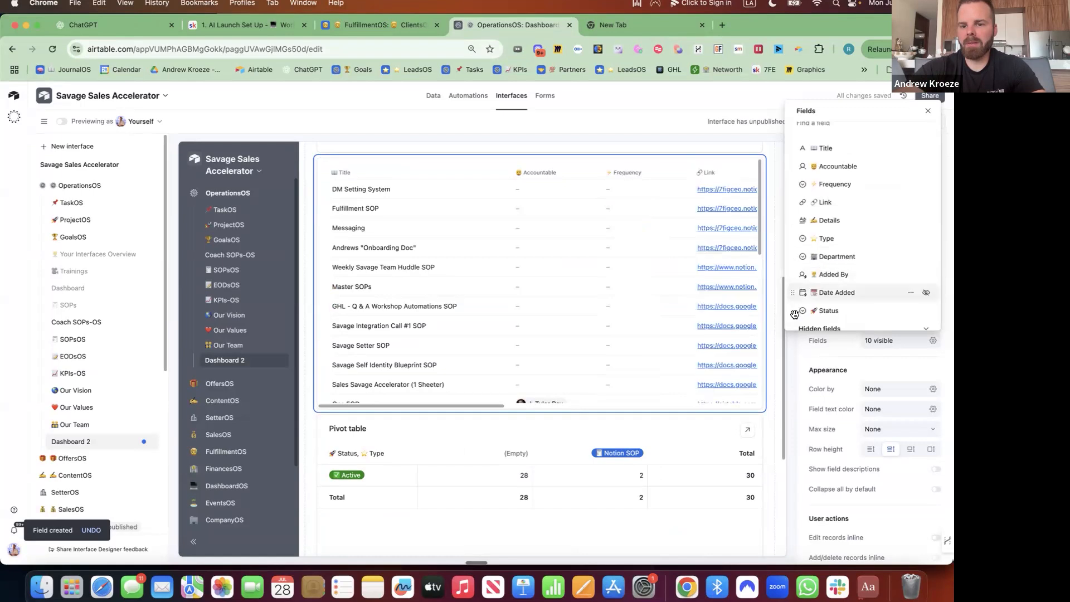
Move Status up after Details and set the SOPs list's max size to Large.
drag(794, 314, 794, 237)
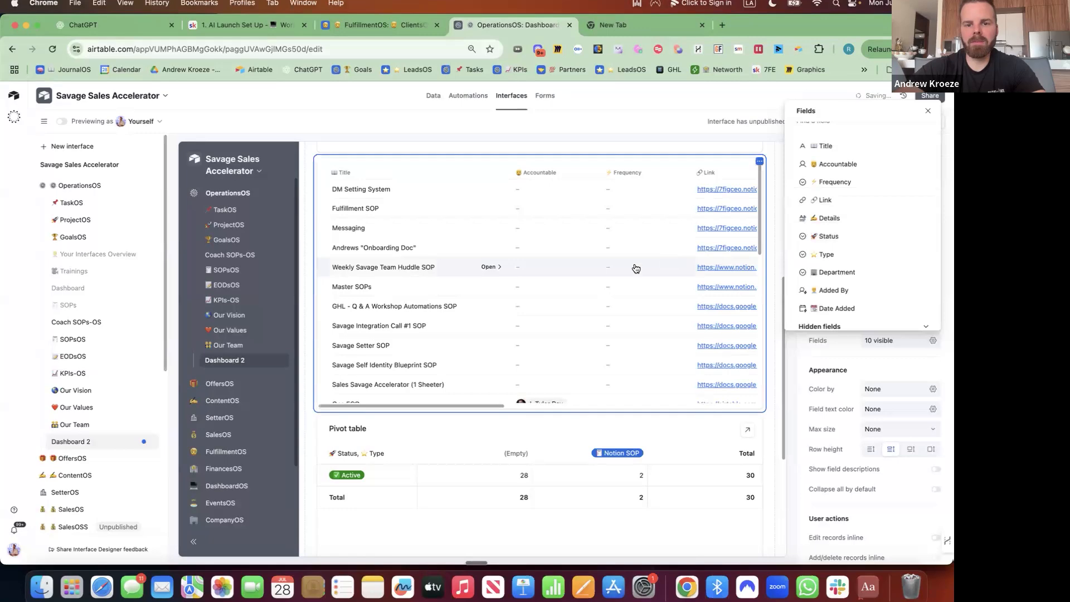
scroll(554, 270, up, 2)
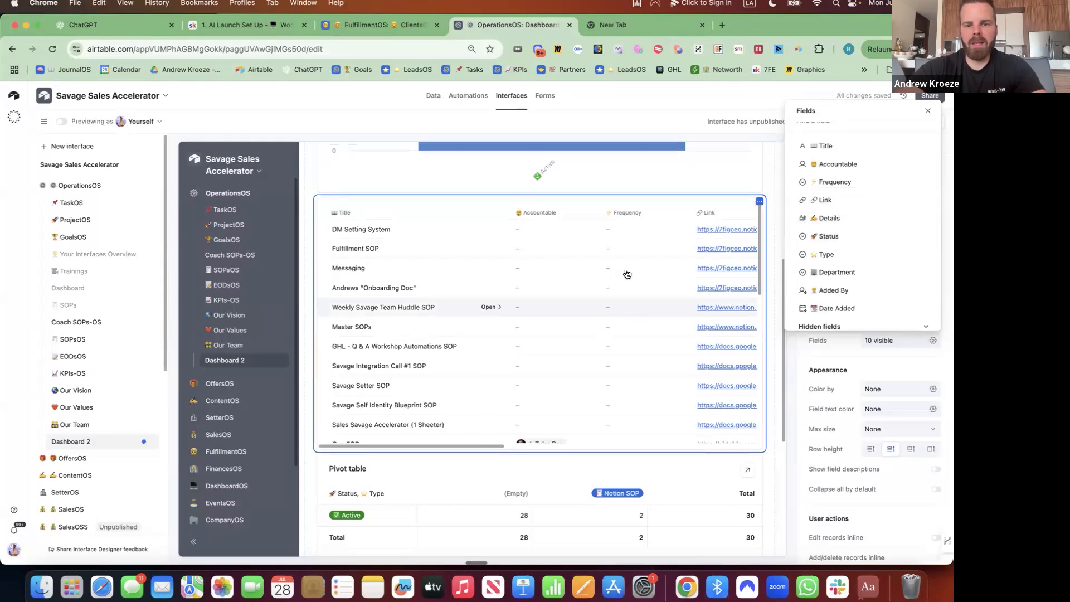
click(770, 342)
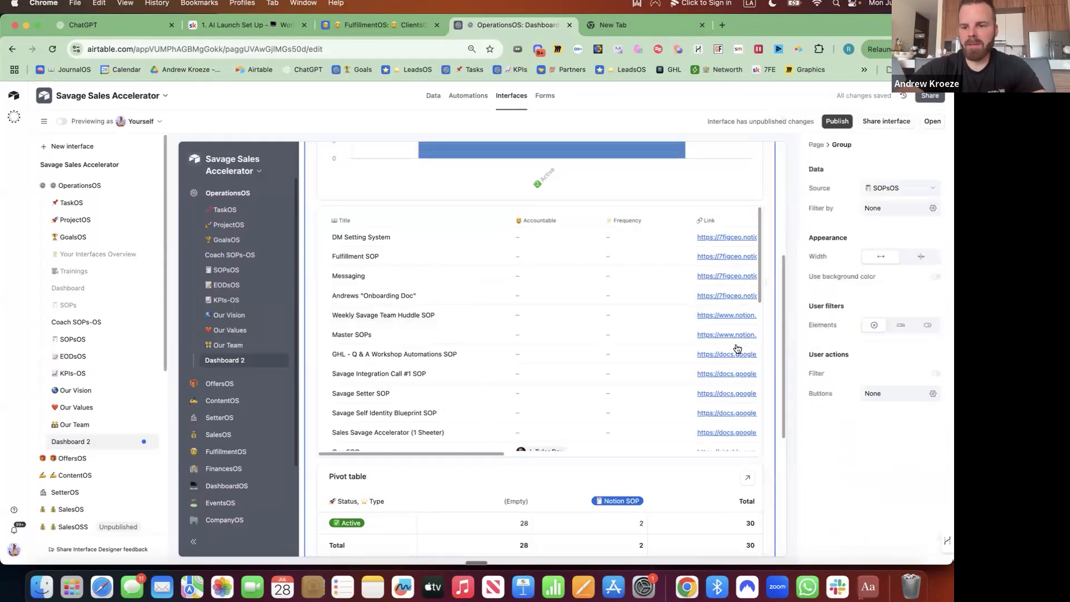
click(630, 342)
click(580, 226)
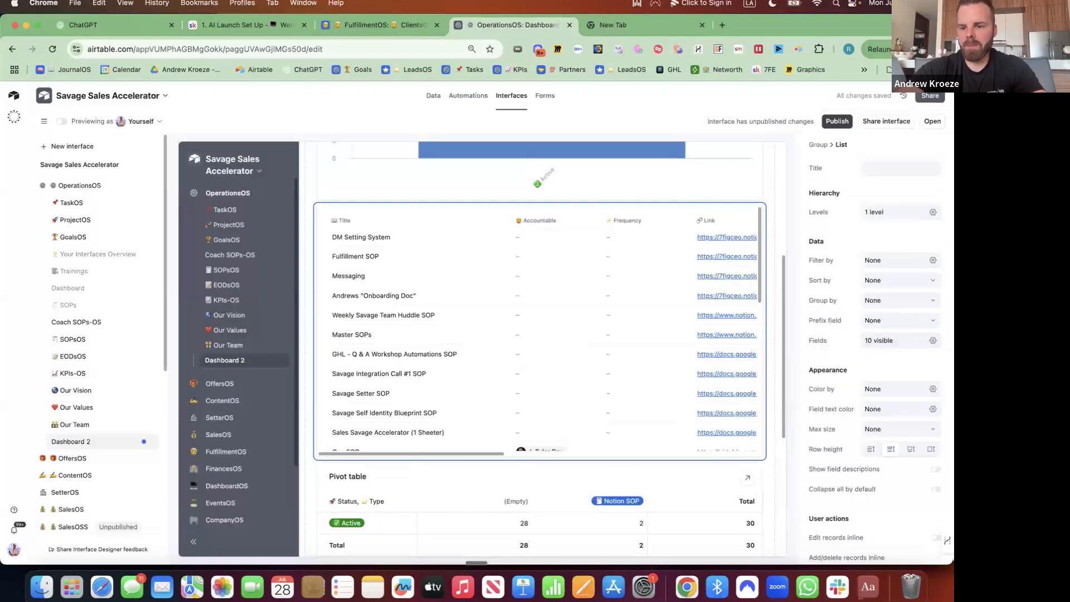
click(898, 428)
click(892, 494)
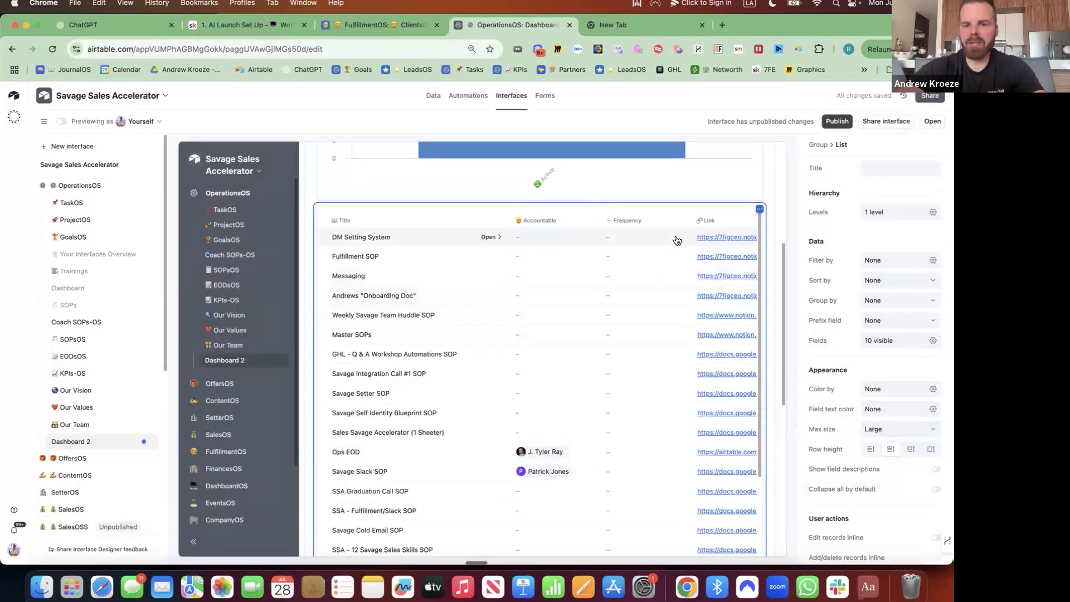
Group the list's records by Frequency.
click(903, 301)
click(744, 368)
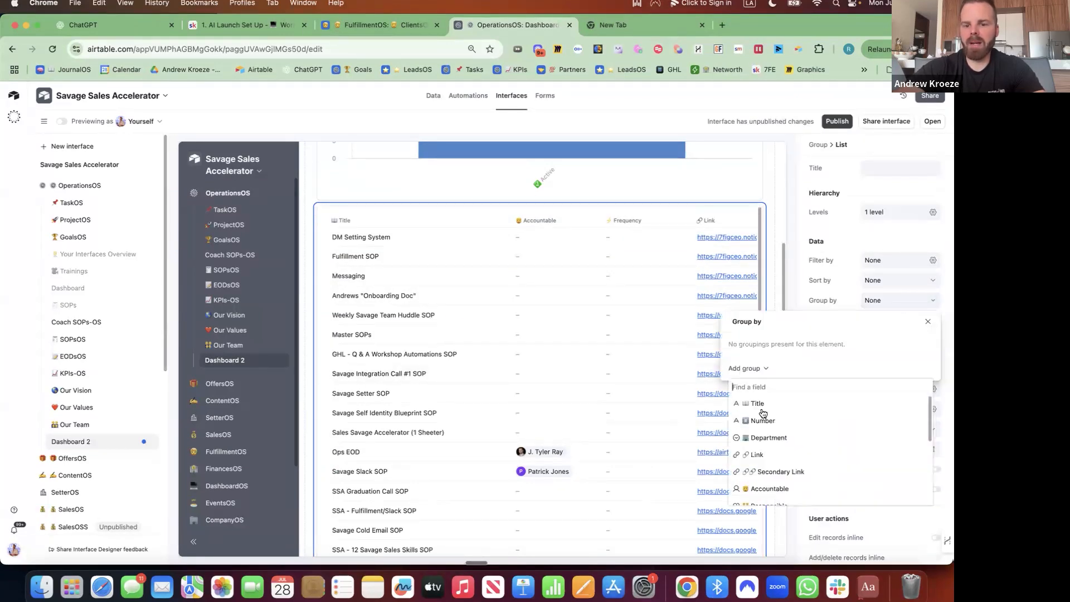
text(fre)
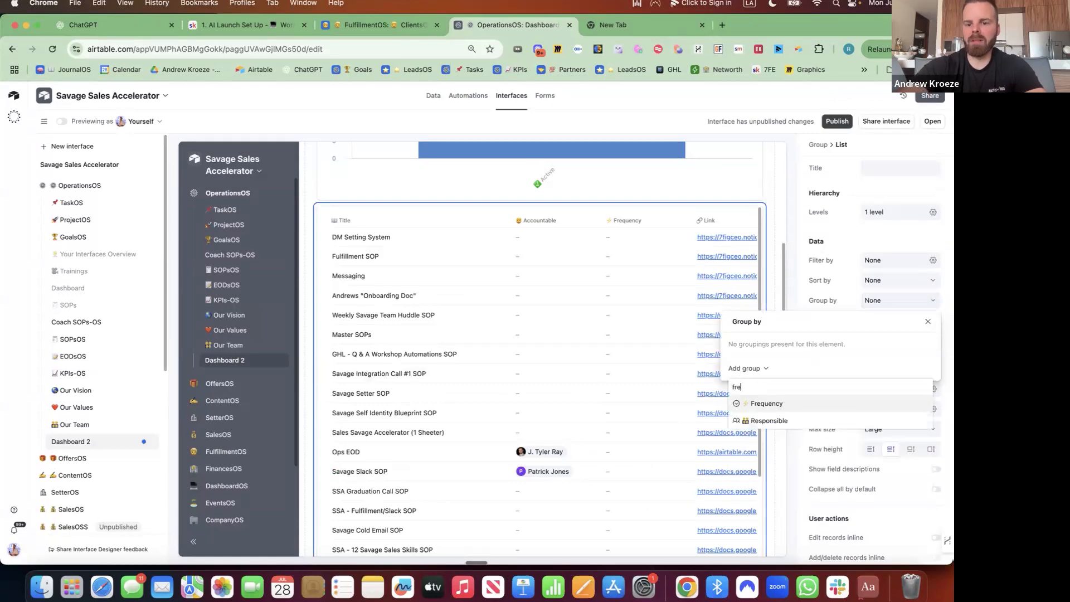
click(758, 405)
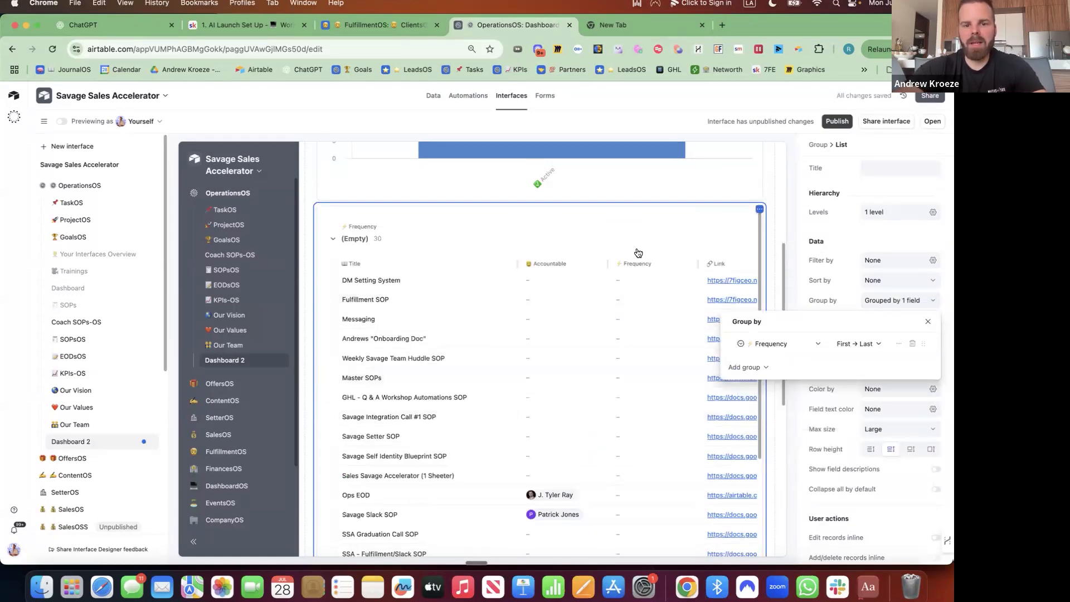
scroll(638, 253, up, 5)
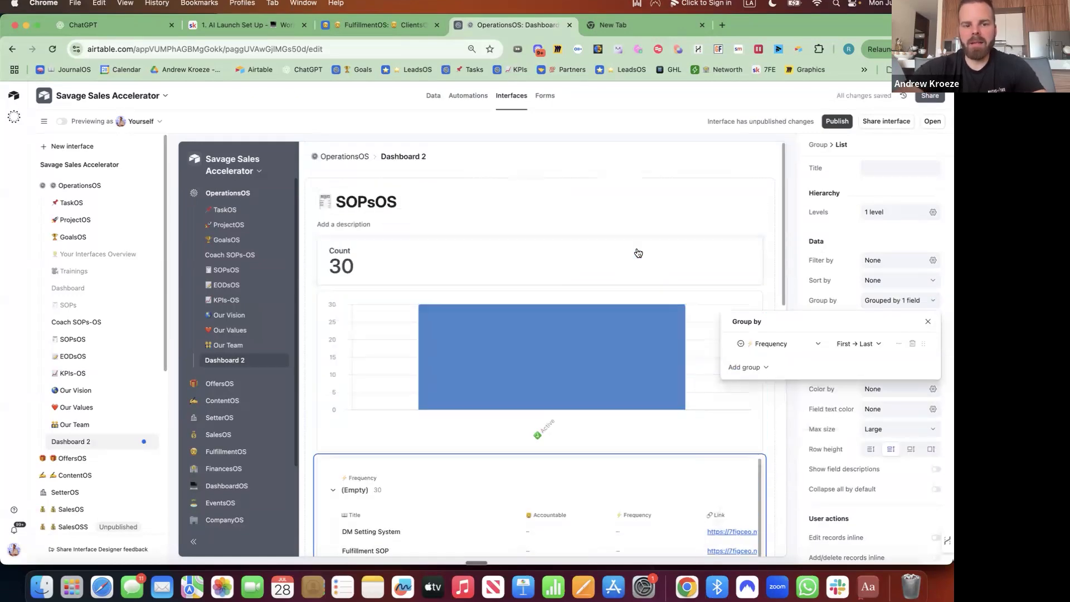
Switch the page's user filters to dropdown style and add a Department filter.
click(769, 241)
click(769, 210)
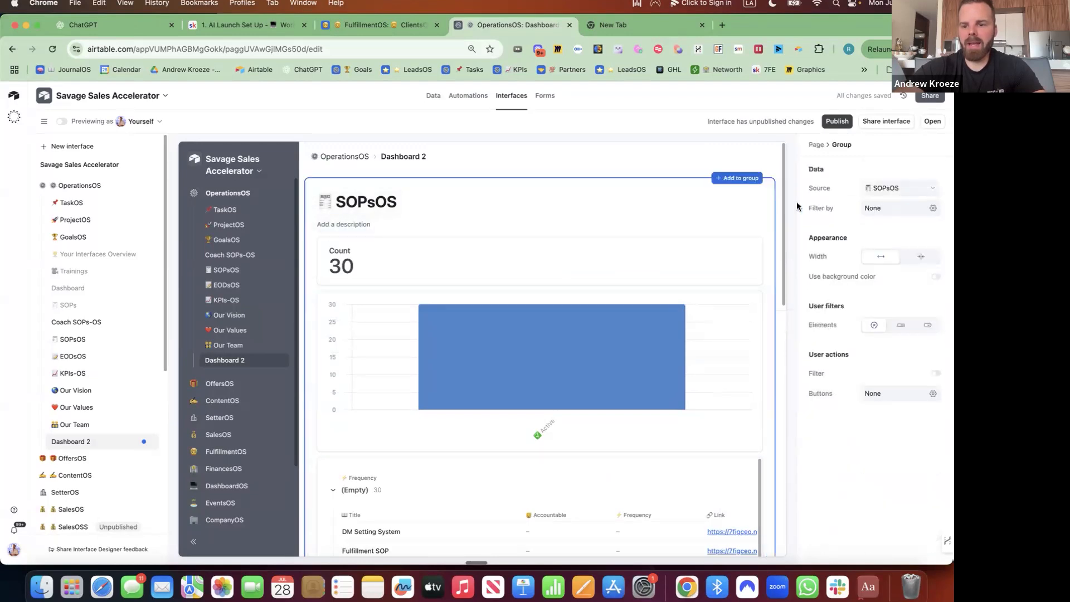
click(928, 324)
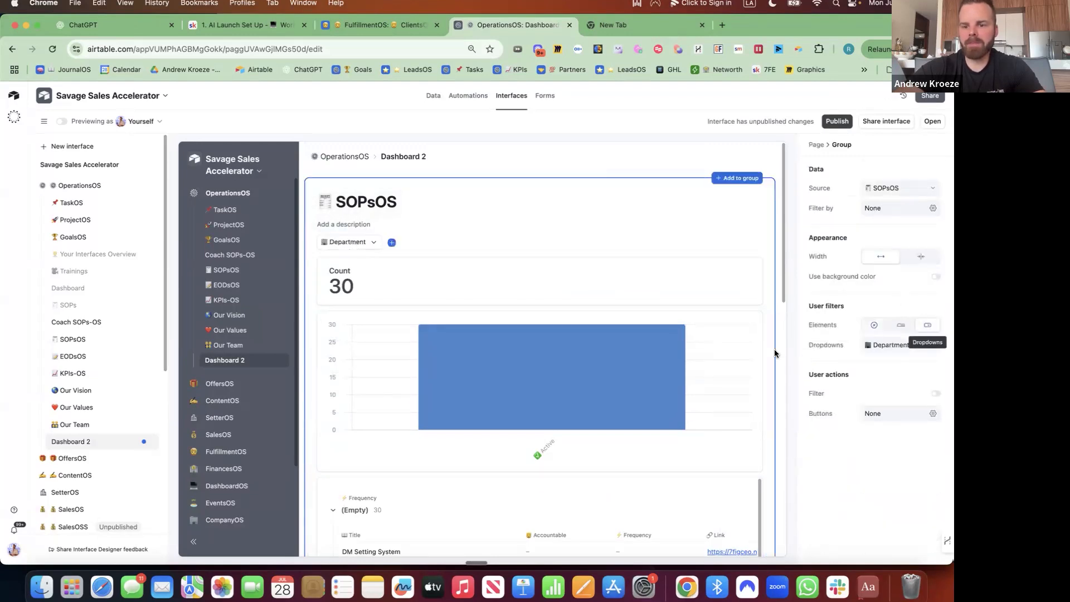
click(903, 346)
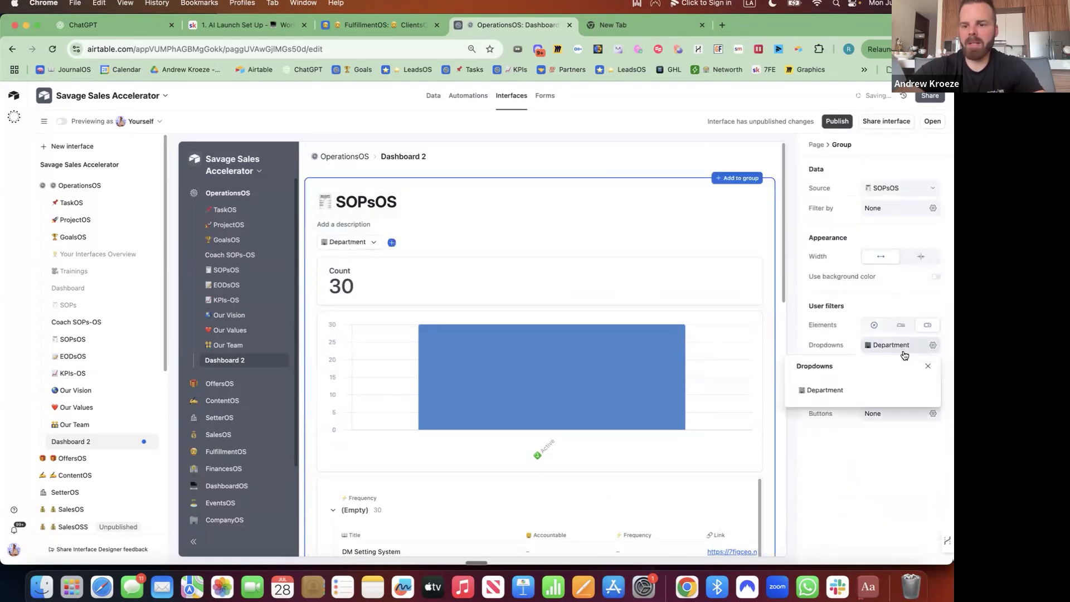
click(934, 348)
click(934, 348)
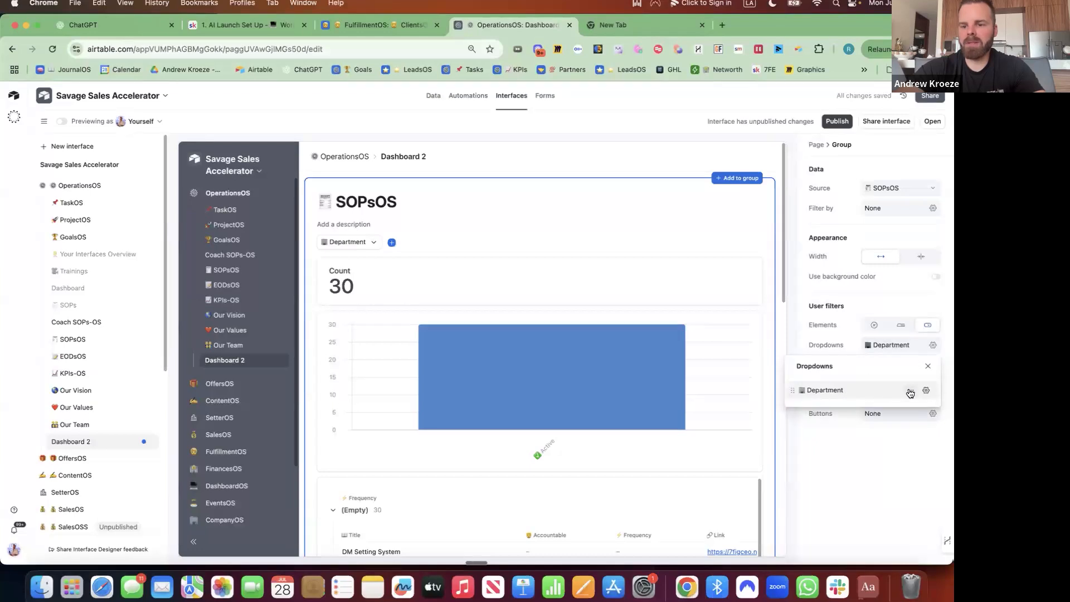
click(910, 392)
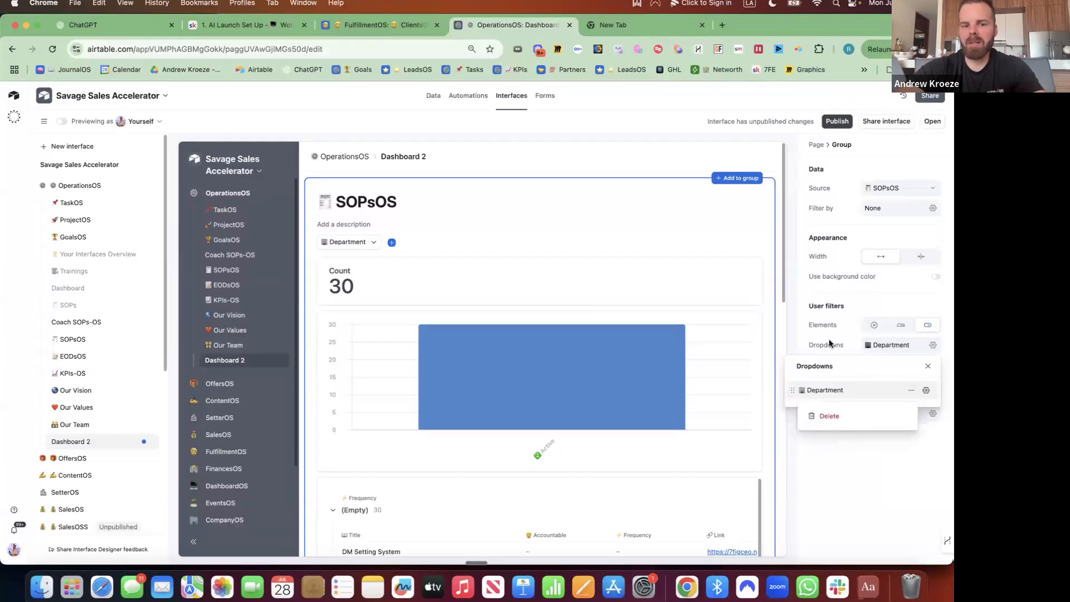
Add an Accountable dropdown filter defaulting to Current user, then clear its selection.
click(392, 243)
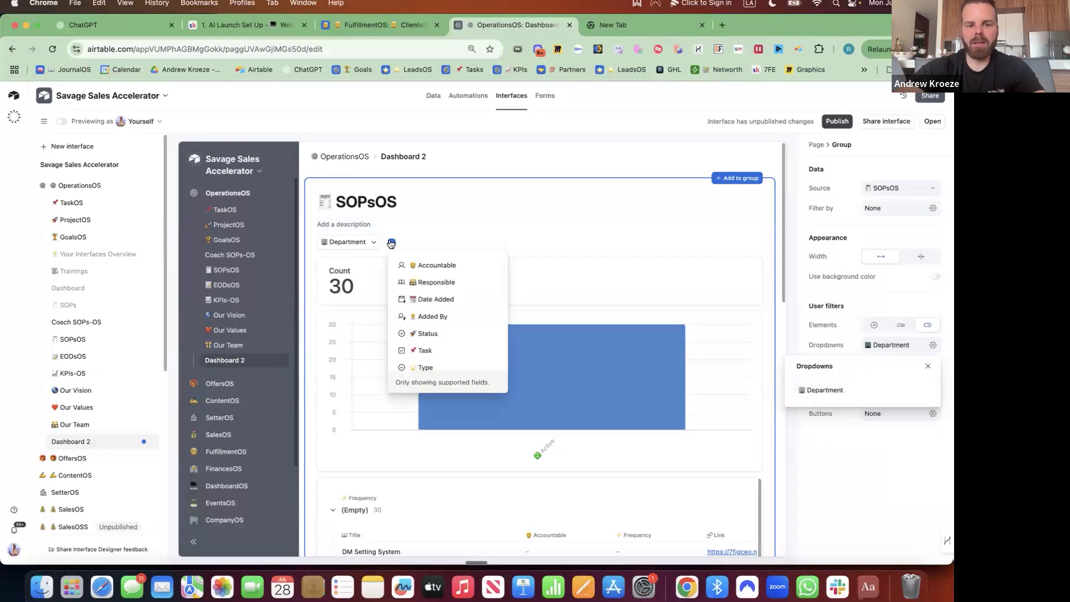
click(418, 267)
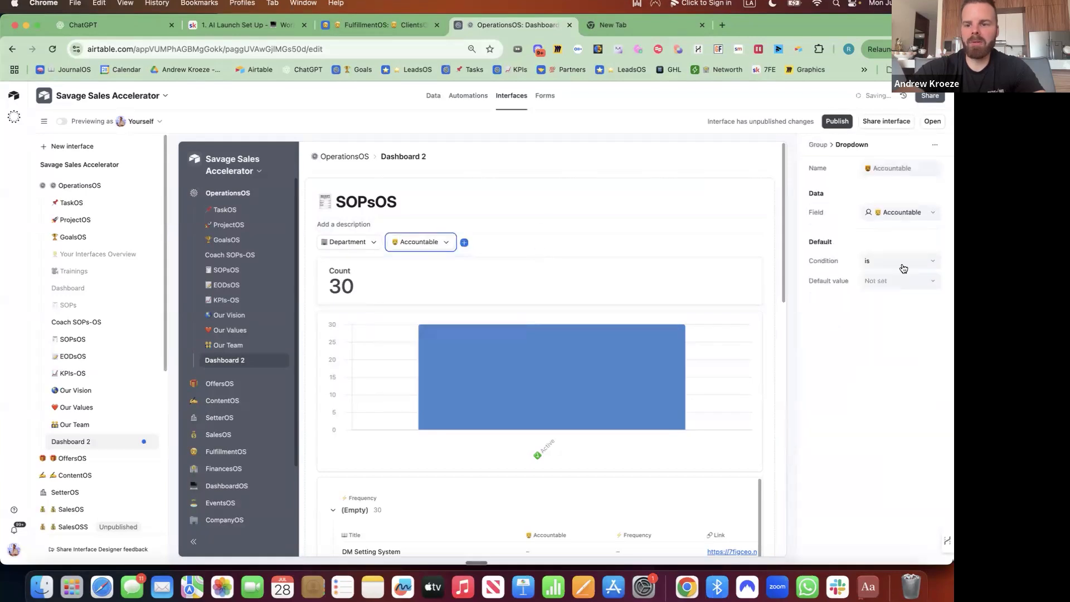
click(893, 283)
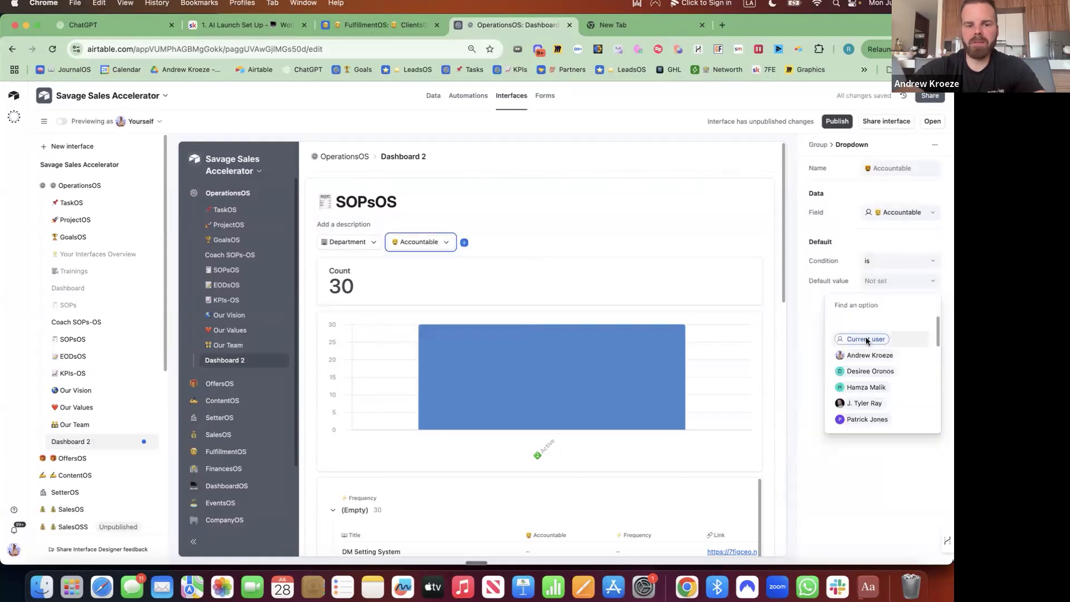
click(866, 340)
click(500, 246)
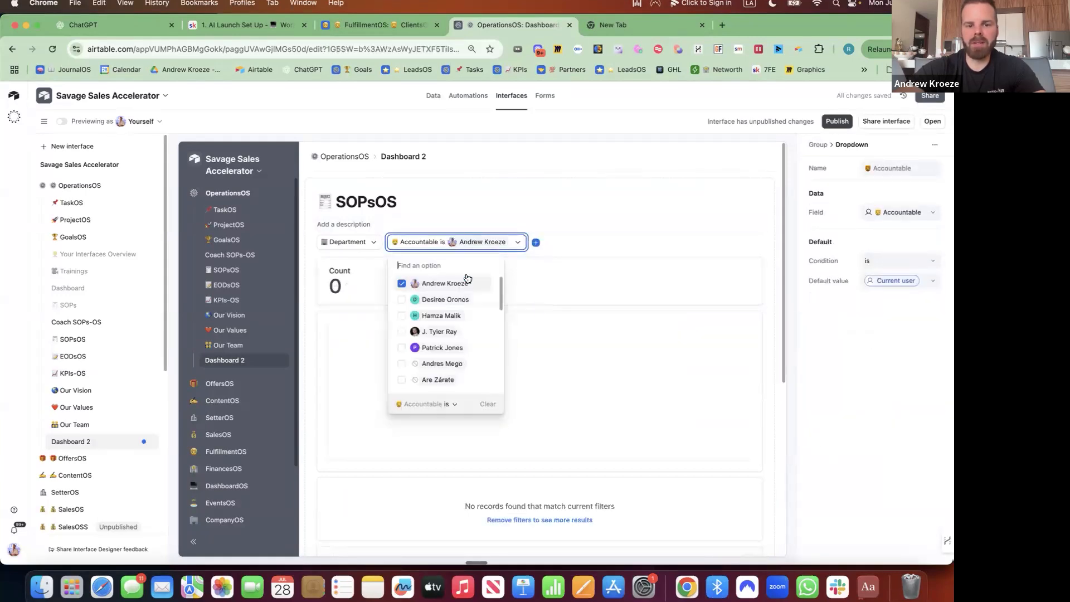
click(467, 282)
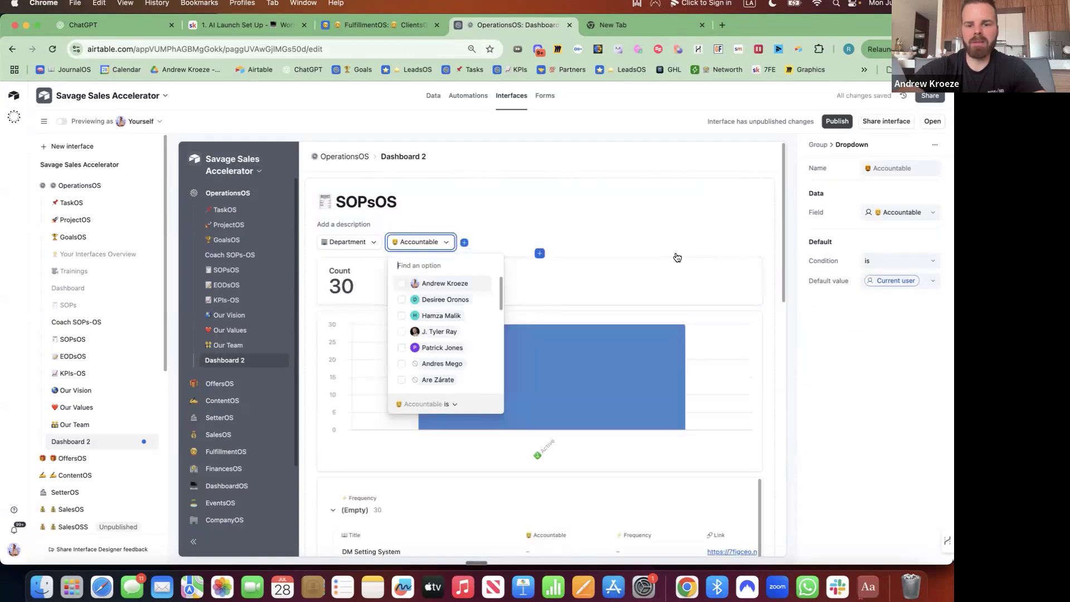
click(757, 254)
click(740, 268)
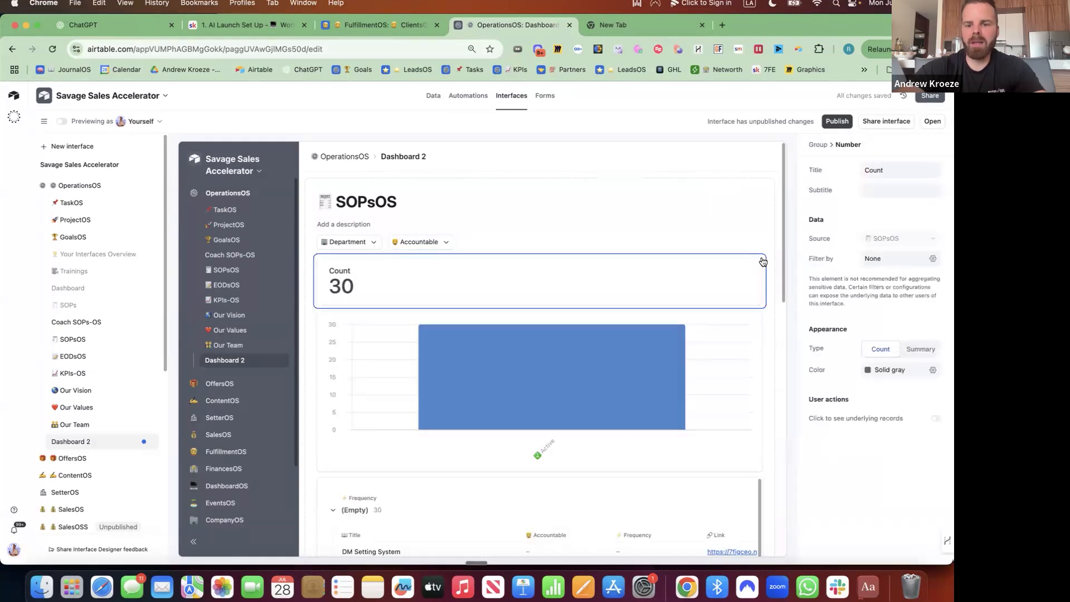
Retitle the Count card ⭐ Daily.
double_click(886, 170)
key(ctrl+super+space)
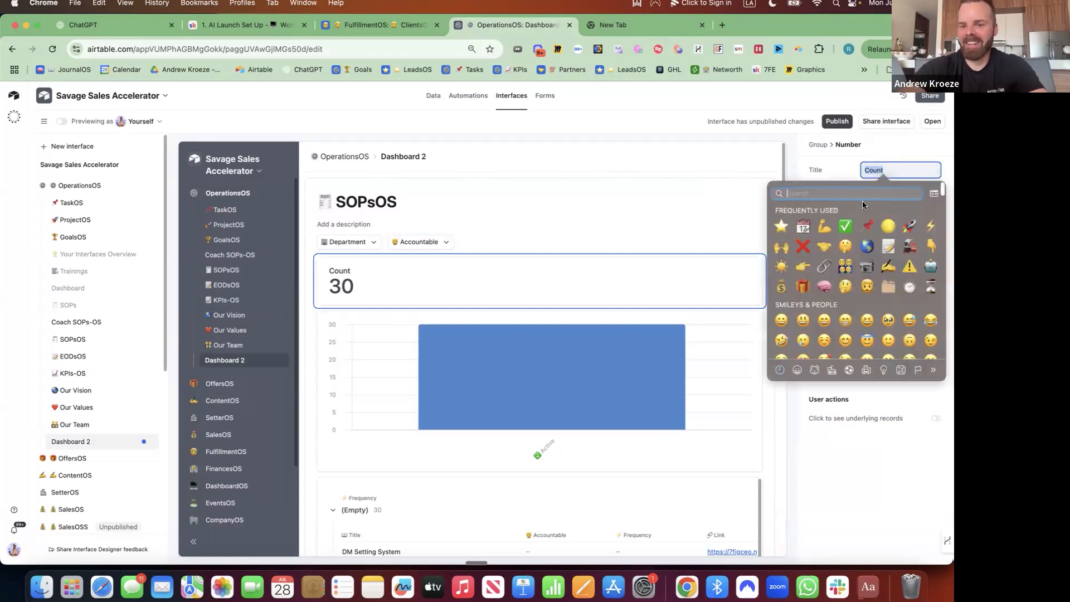
click(781, 226)
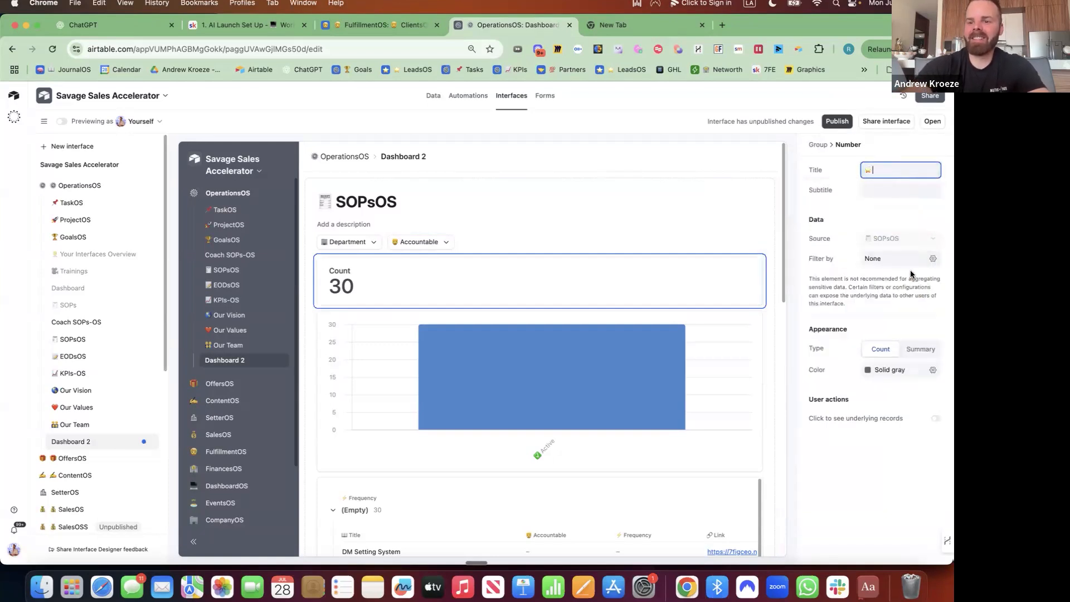
text(Daily)
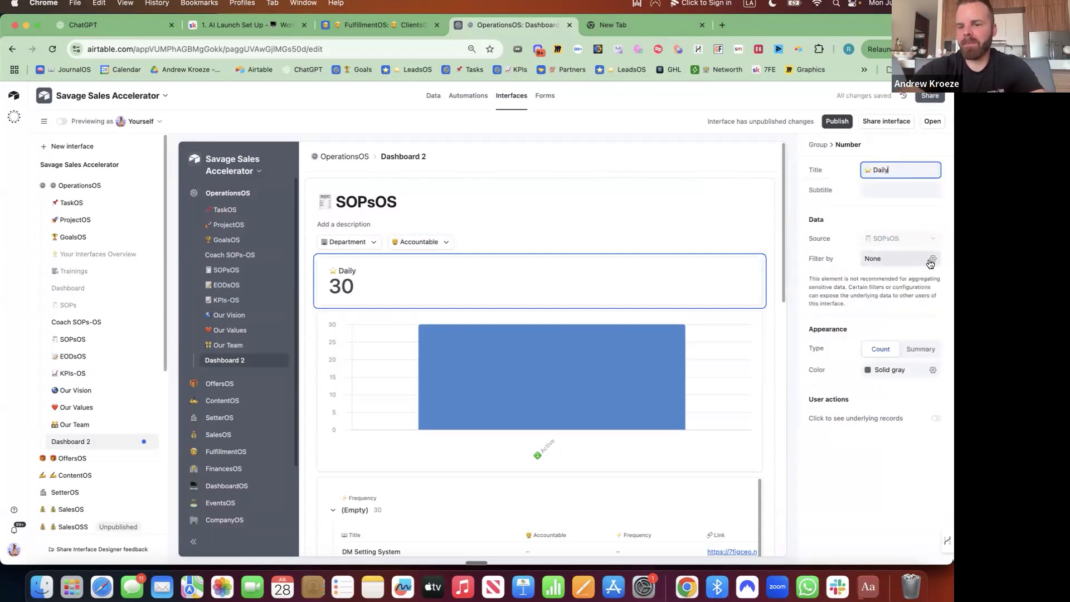
Filter the card to count only SOPs whose Frequency is Daily.
click(932, 259)
click(691, 303)
click(707, 303)
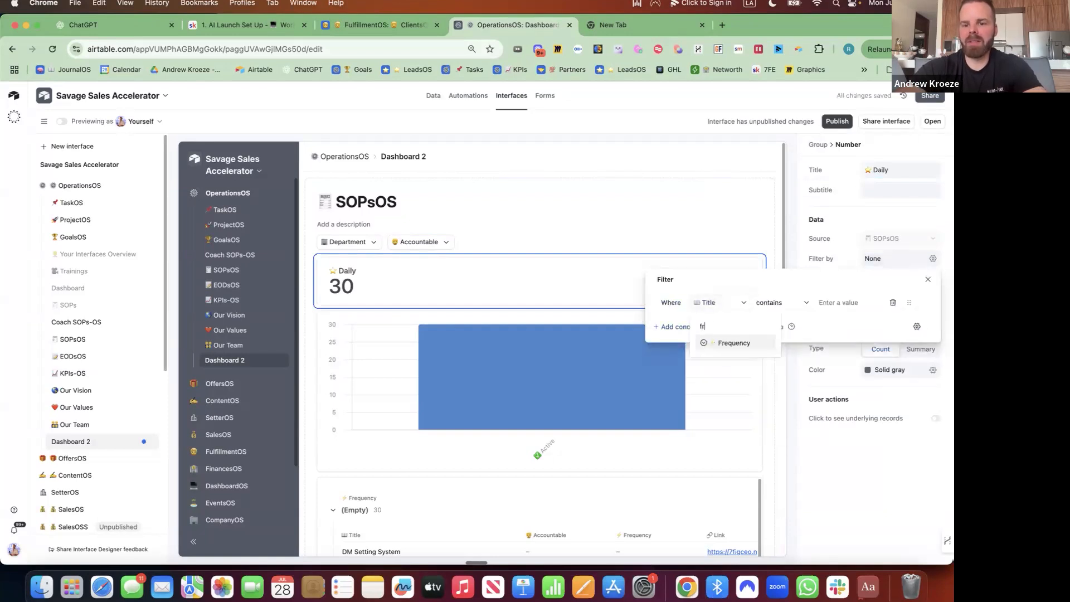
text(fre)
click(734, 343)
click(797, 303)
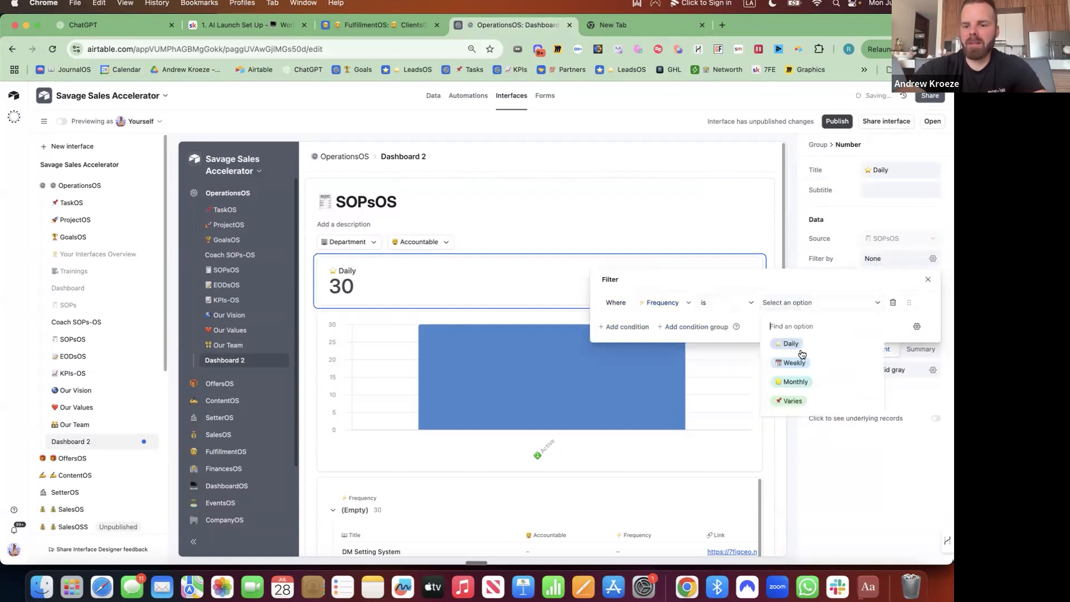
click(797, 344)
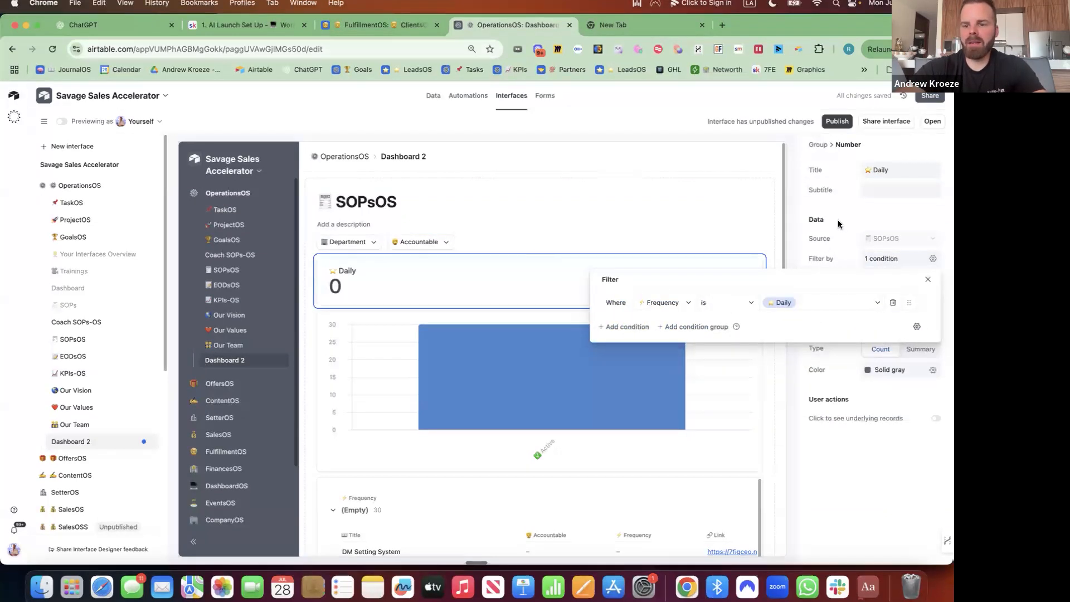
click(610, 270)
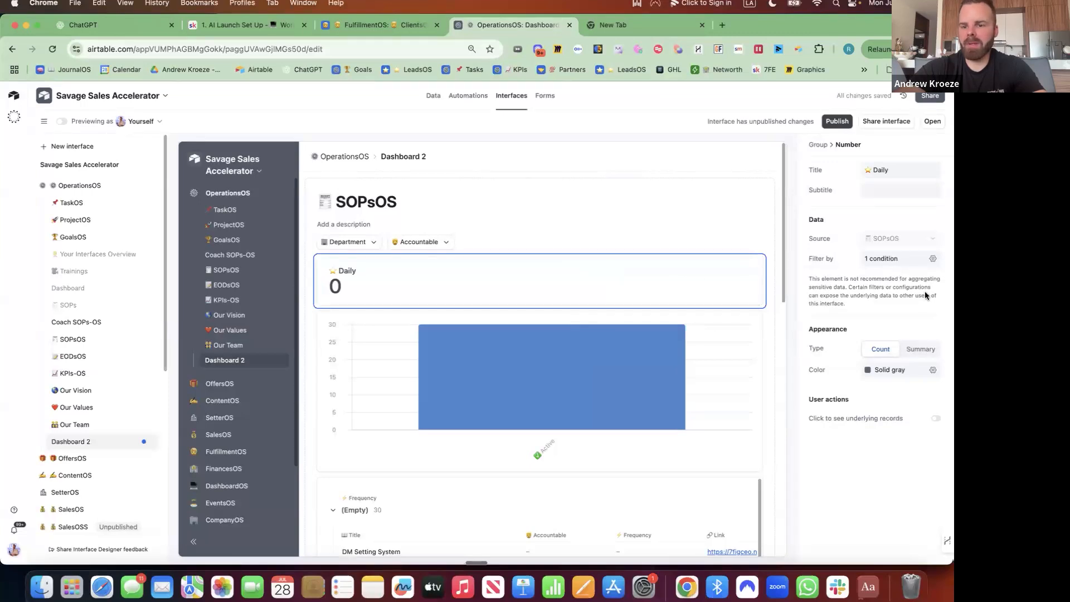
Enable Click to see underlying records and preview the Daily card's records.
click(935, 419)
click(513, 284)
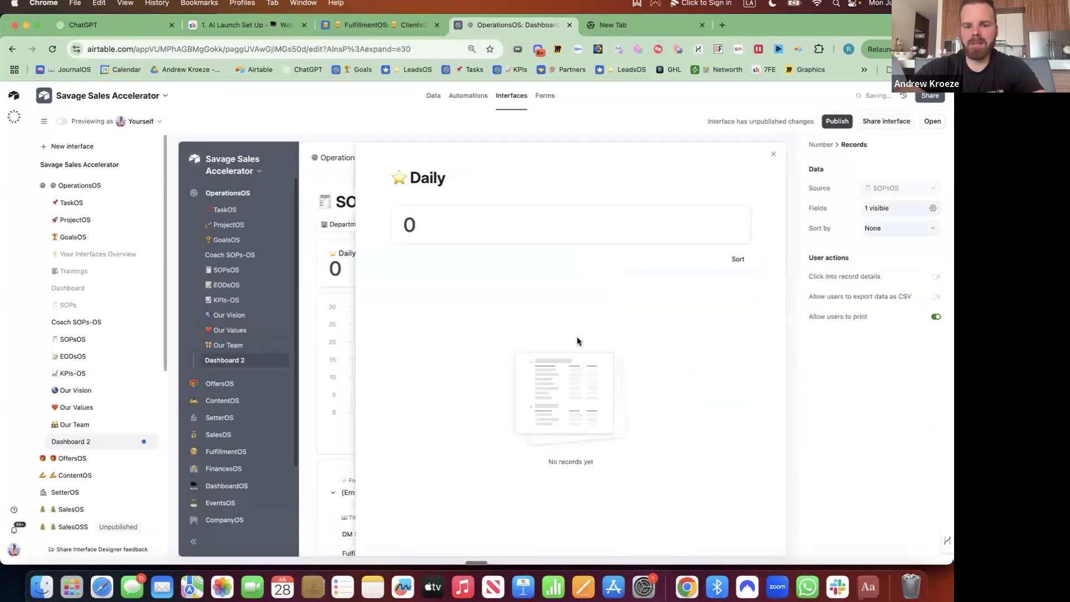
click(774, 154)
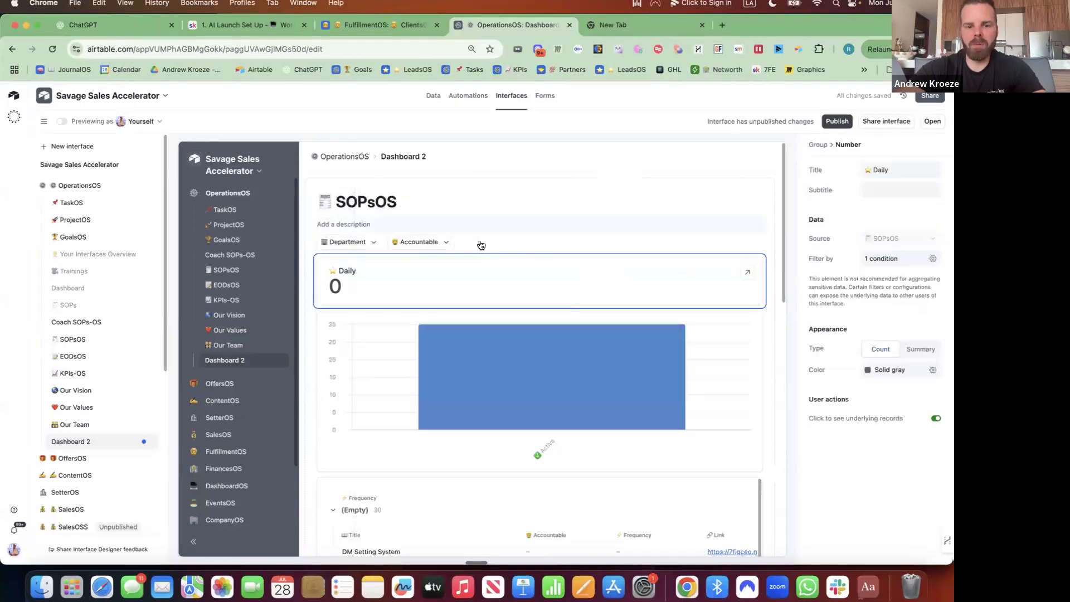
Duplicate the Daily card and give the original a green background.
click(760, 260)
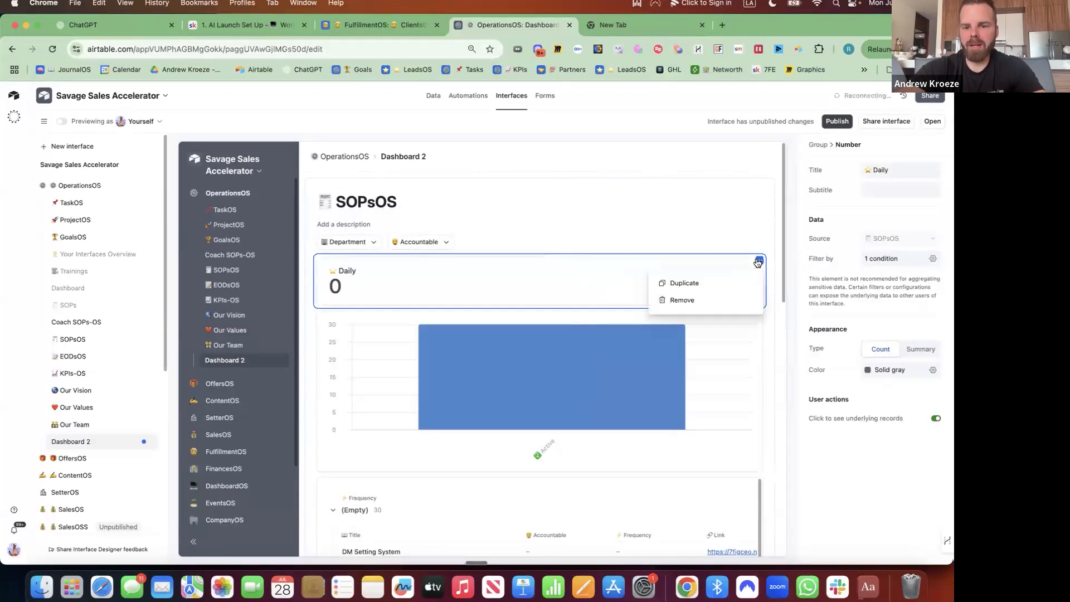
click(691, 289)
click(500, 287)
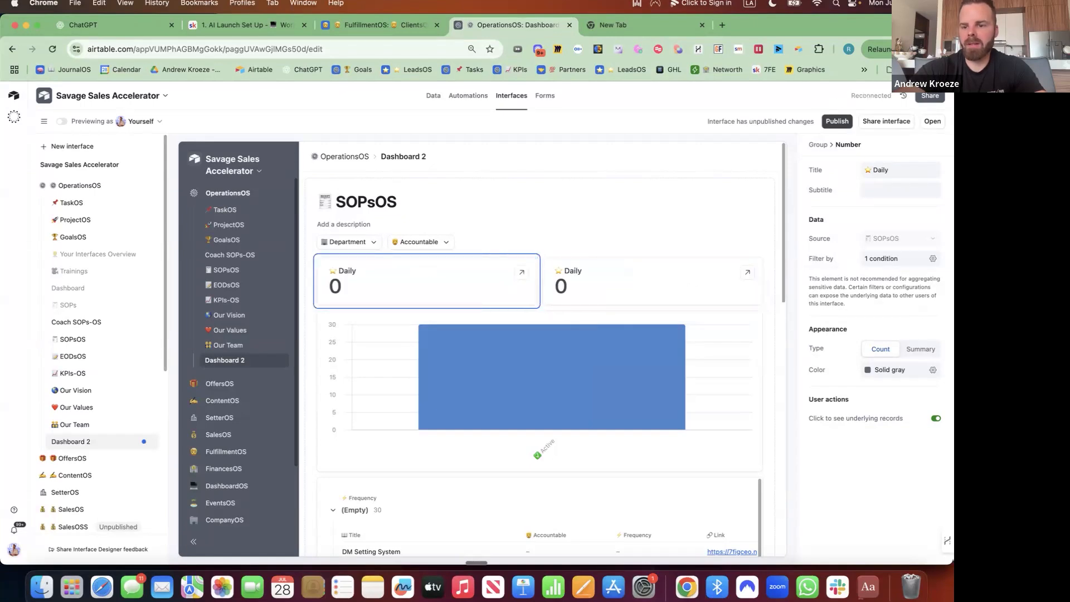
click(934, 371)
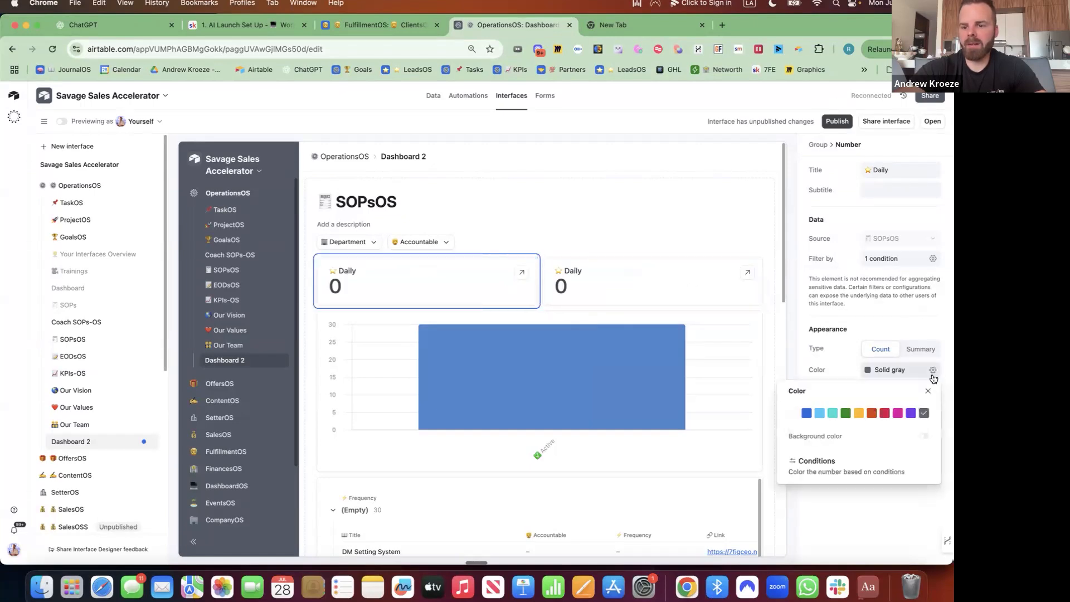
click(820, 414)
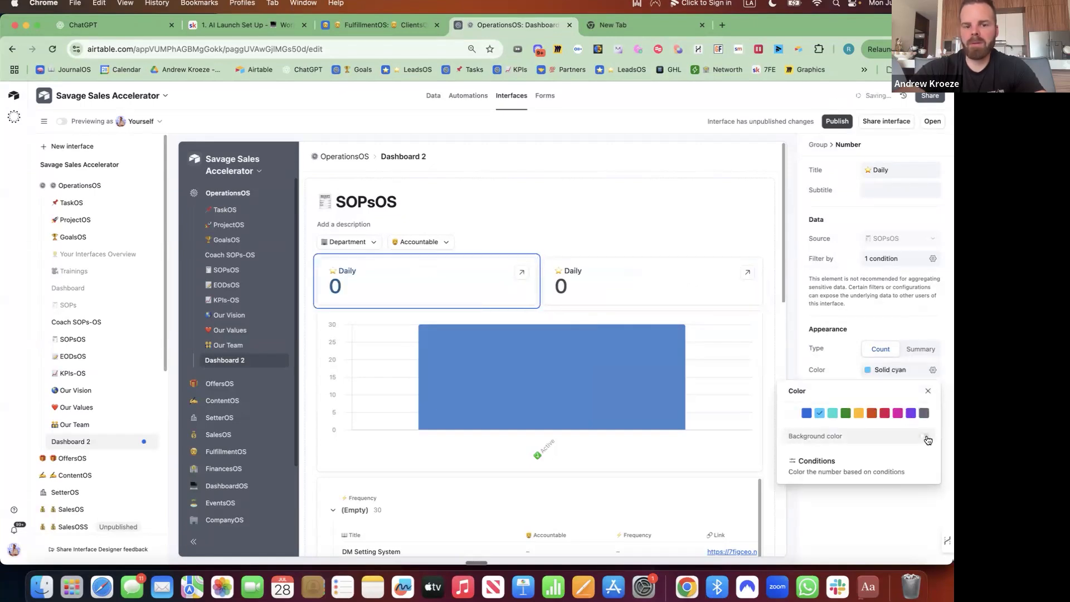
click(928, 440)
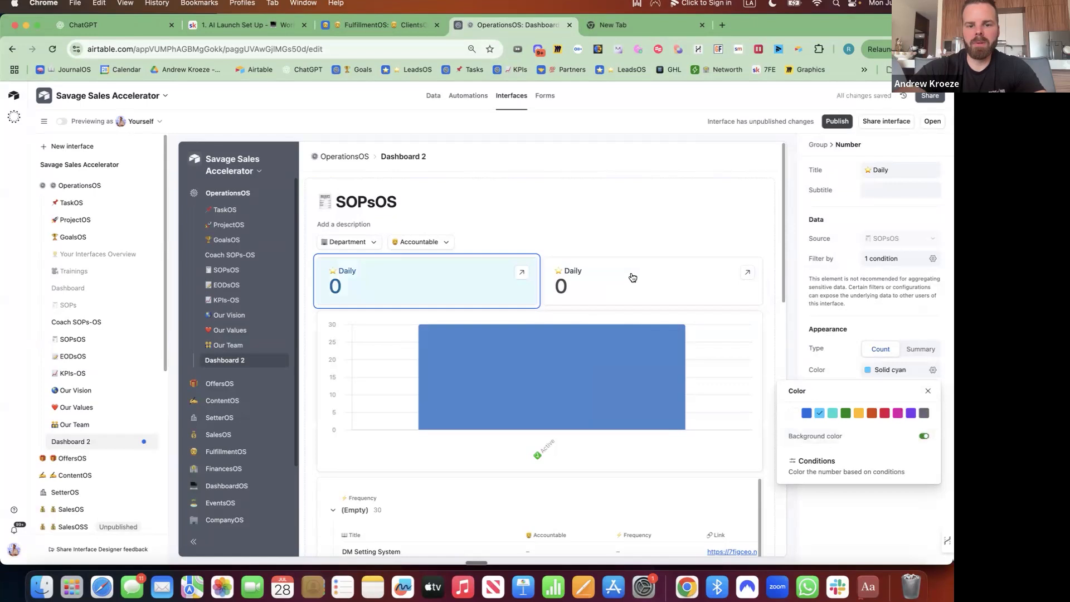
click(846, 413)
Retitle the copy 📆 Weekly and filter it to Weekly-frequency SOPs.
click(605, 270)
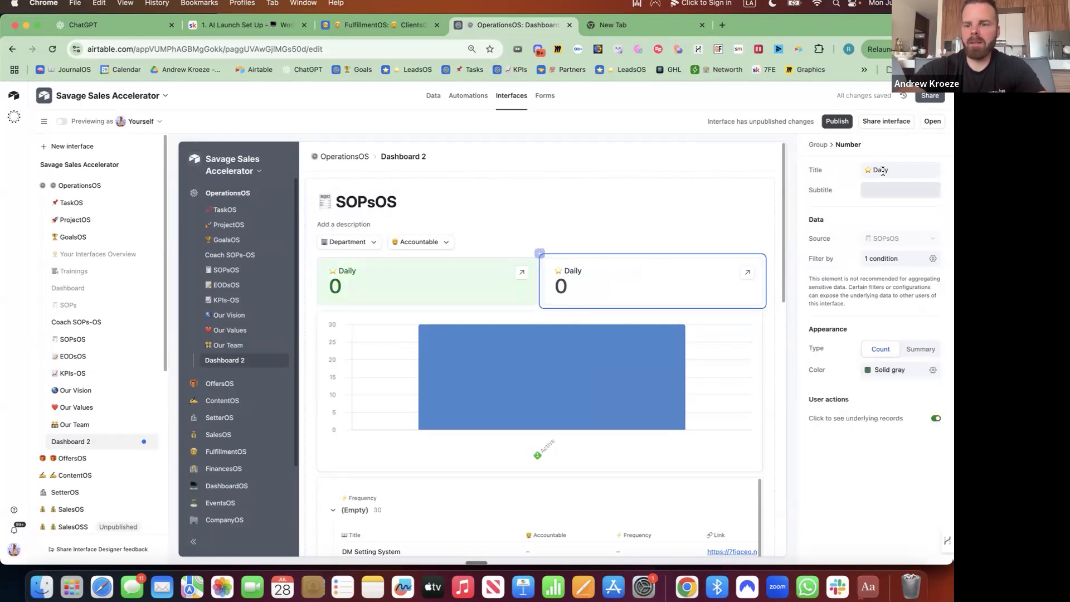
triple_click(893, 168)
key(ctrl+super+space)
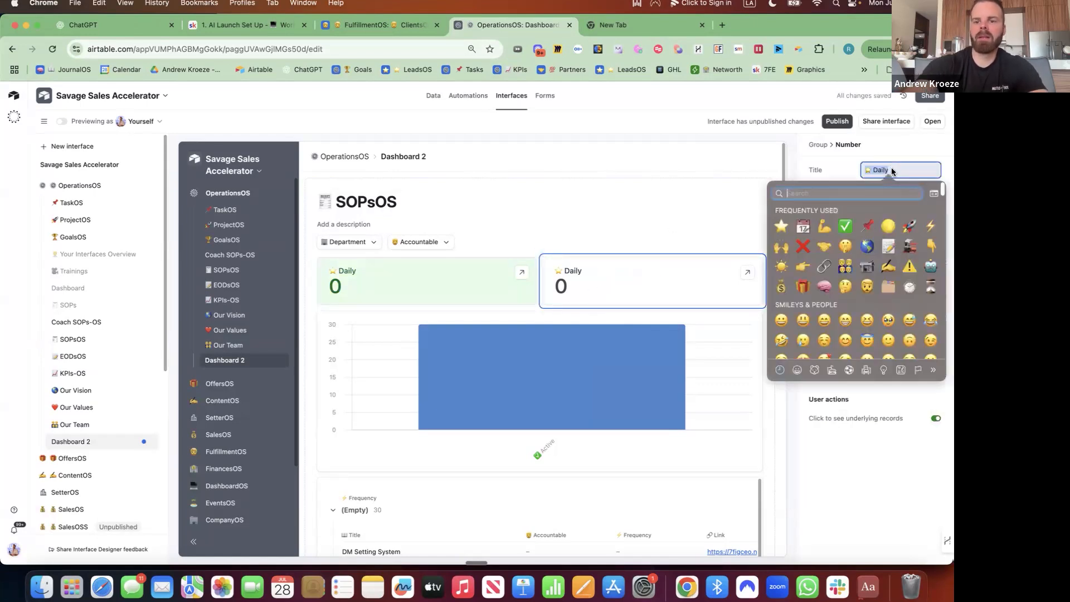
text(calendar)
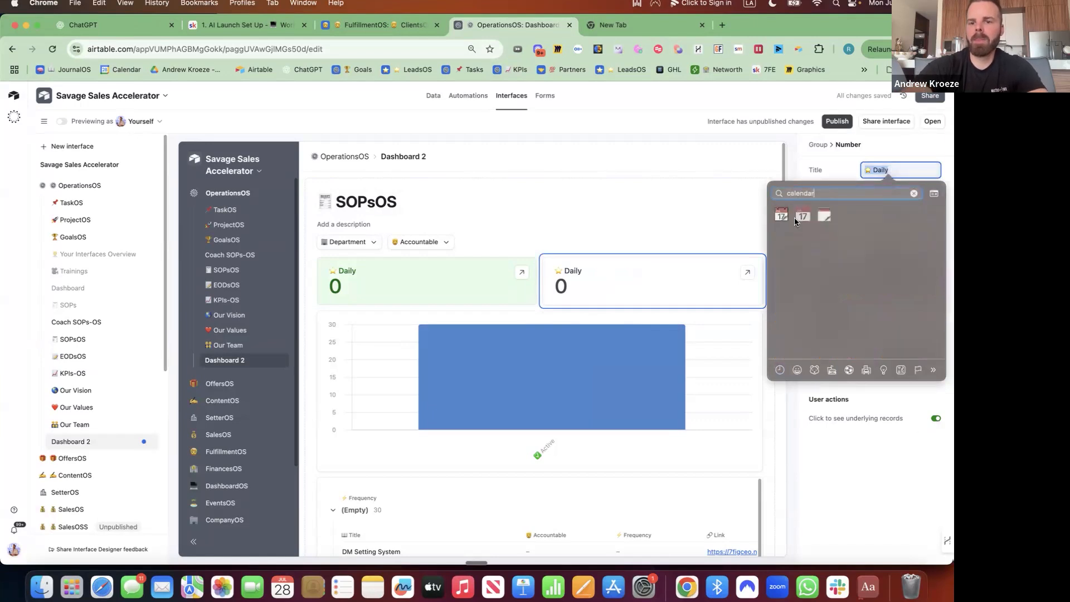
key(Return)
text(Weekly)
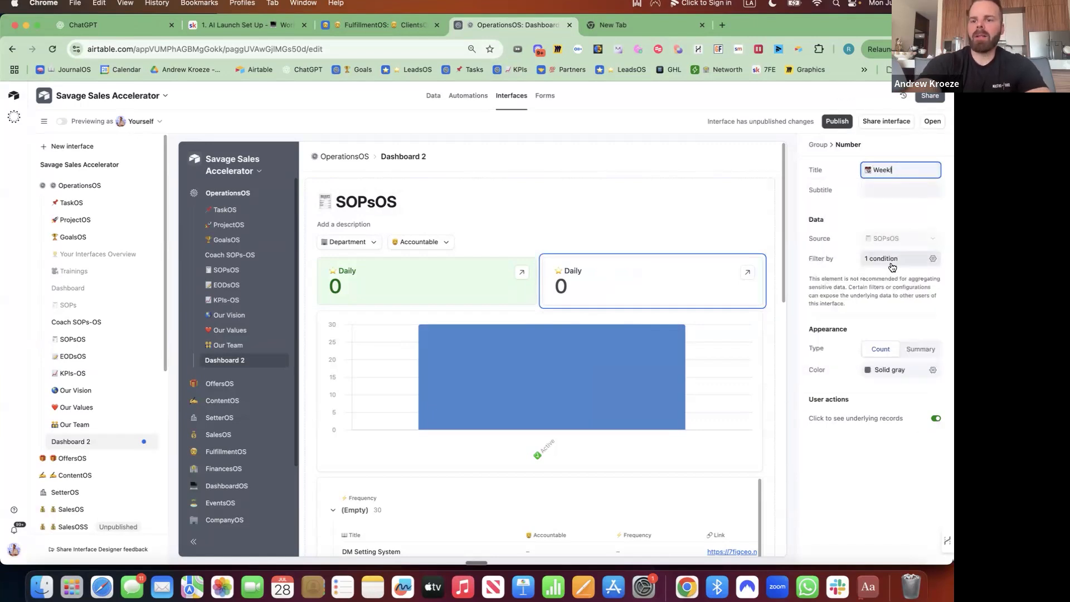
click(932, 258)
click(810, 304)
click(796, 362)
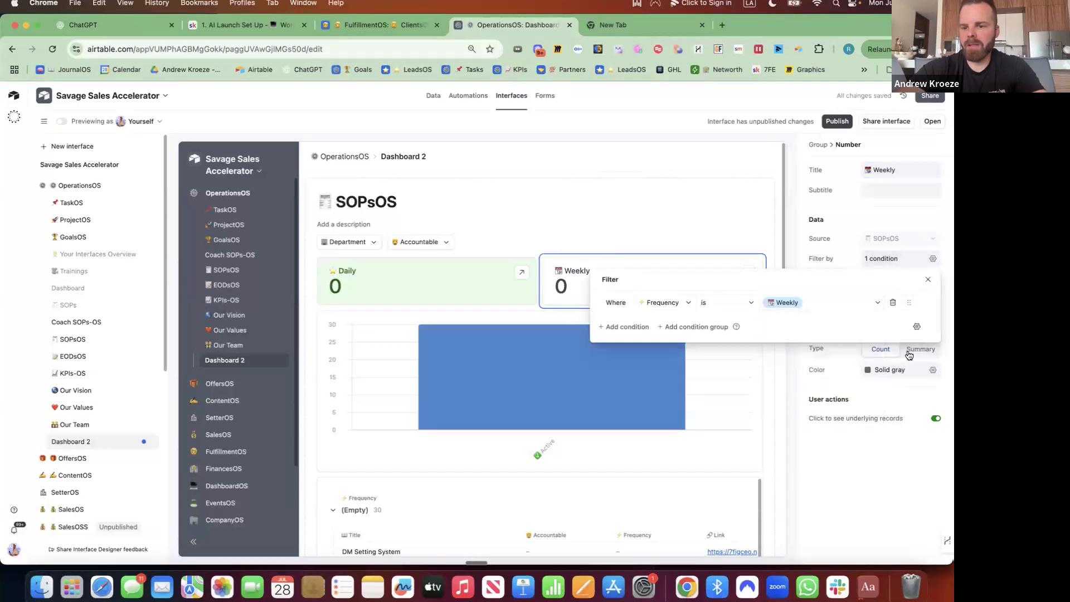
click(805, 367)
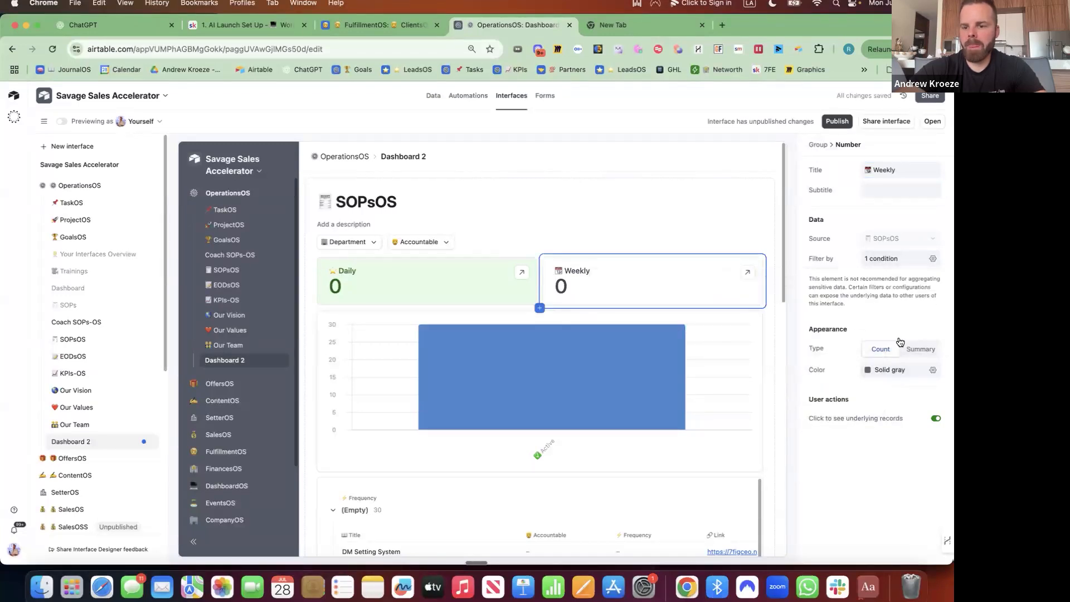
Give the Weekly card a teal background and duplicate it.
click(933, 371)
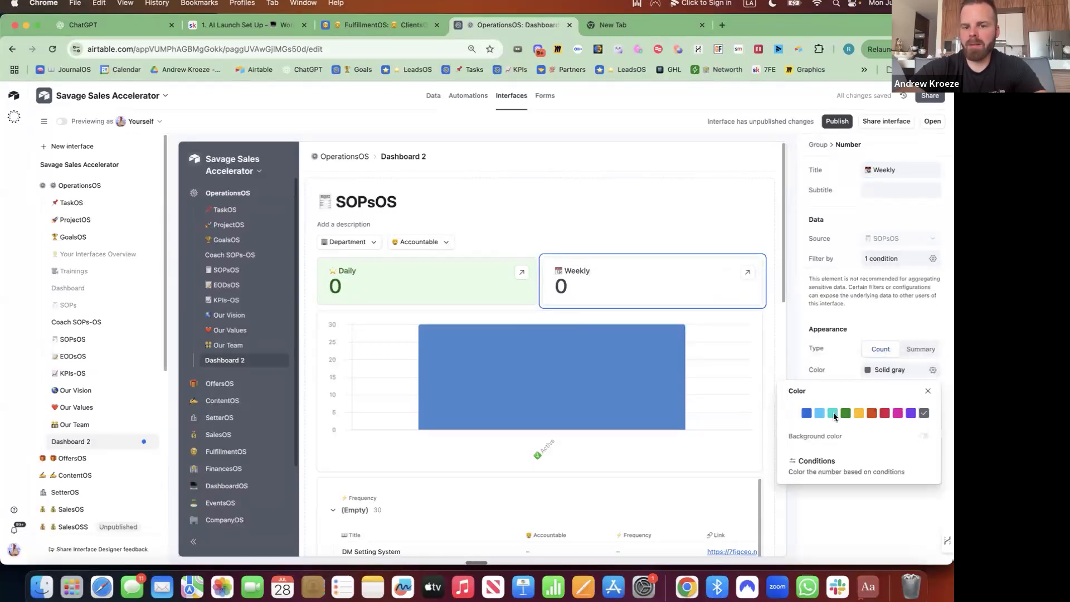
click(924, 436)
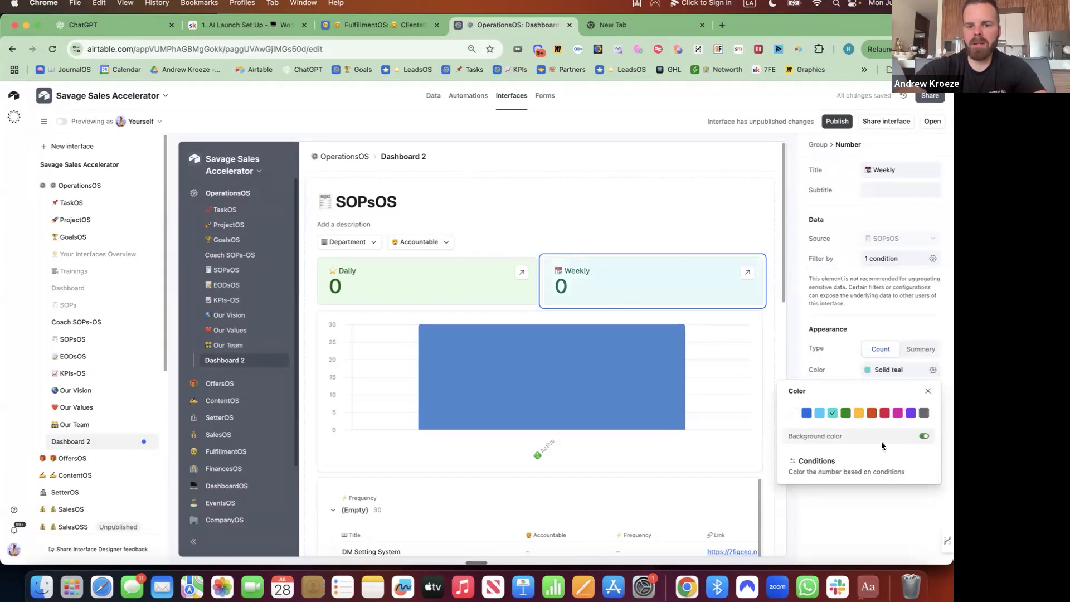
click(760, 261)
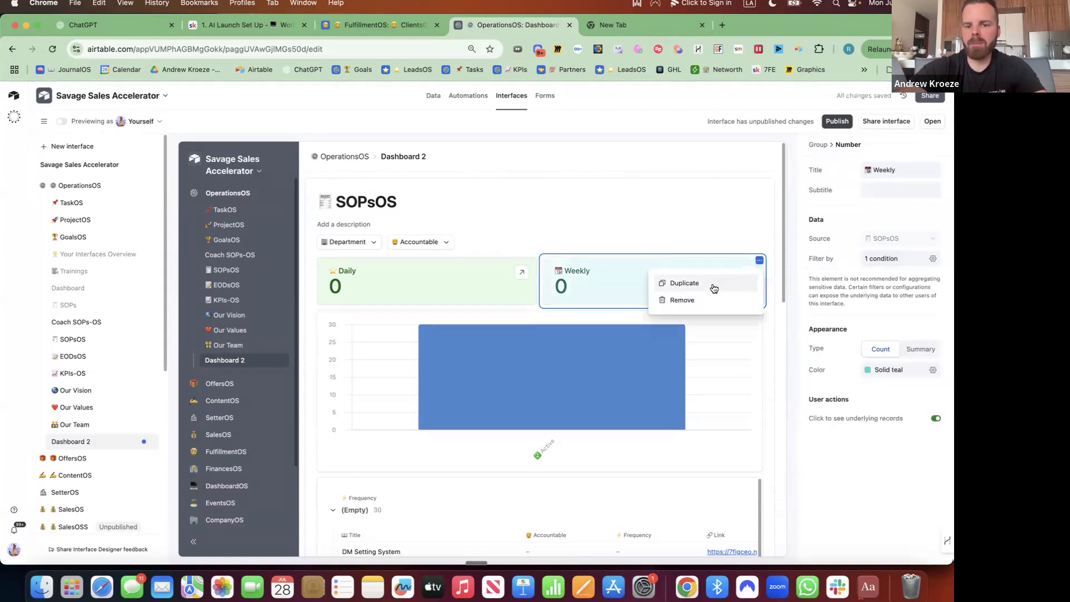
click(680, 283)
Retitle the duplicate card 'Monthly' with a moon emoji and colour it solid cyan.
double_click(892, 171)
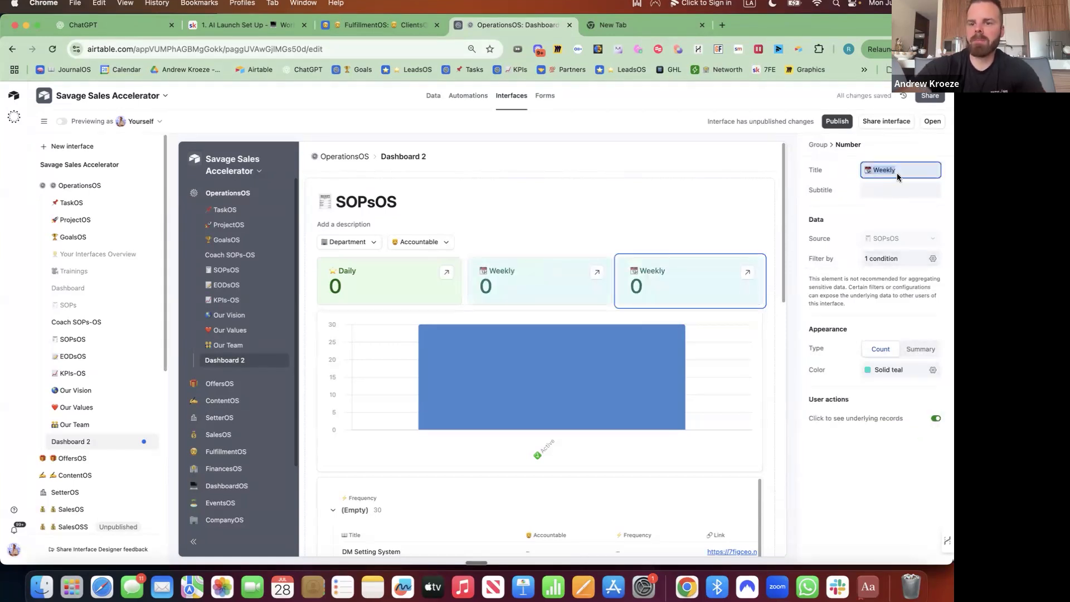
key(ctrl+super+space)
text(moon)
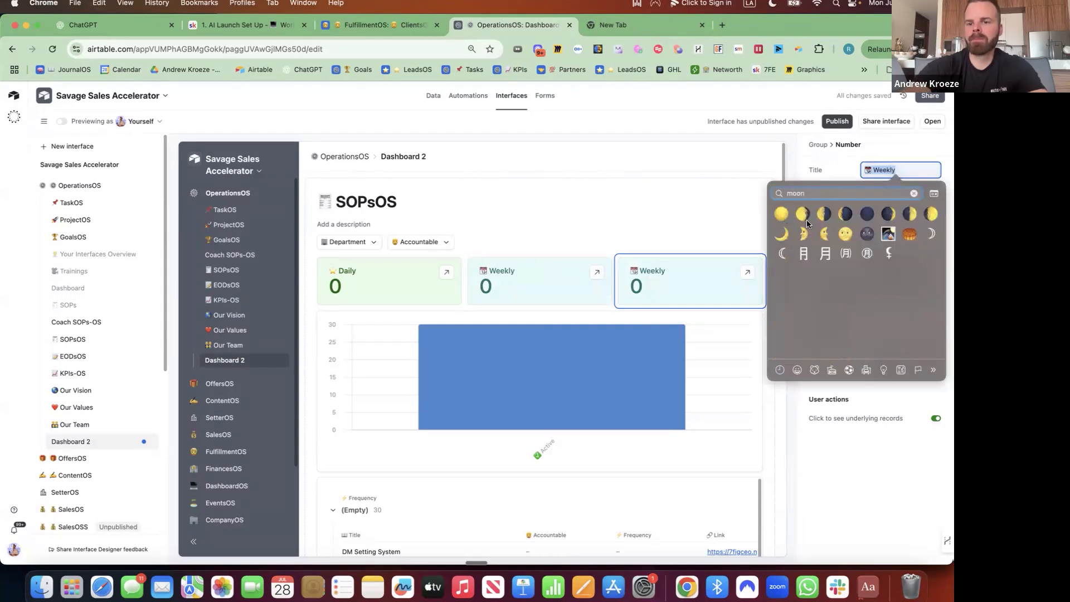
click(783, 215)
text(Month)
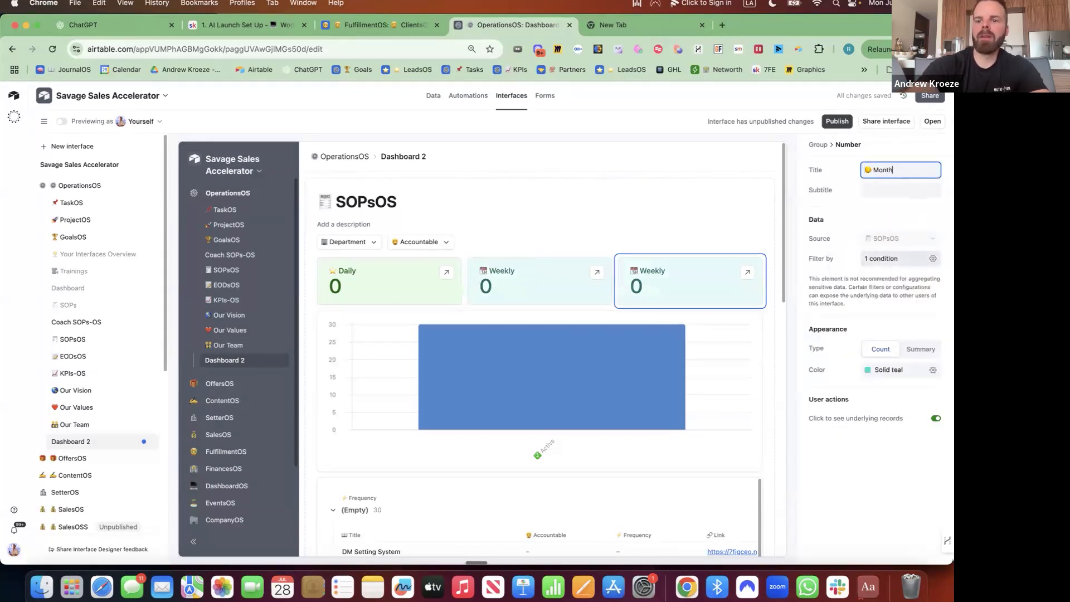
text(ly)
click(934, 370)
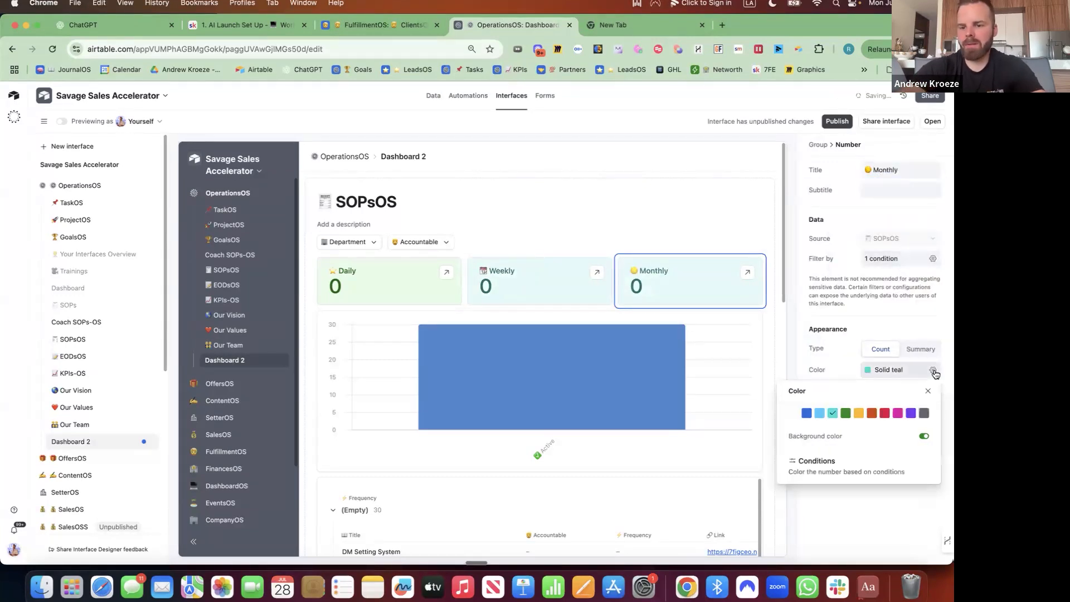
click(818, 412)
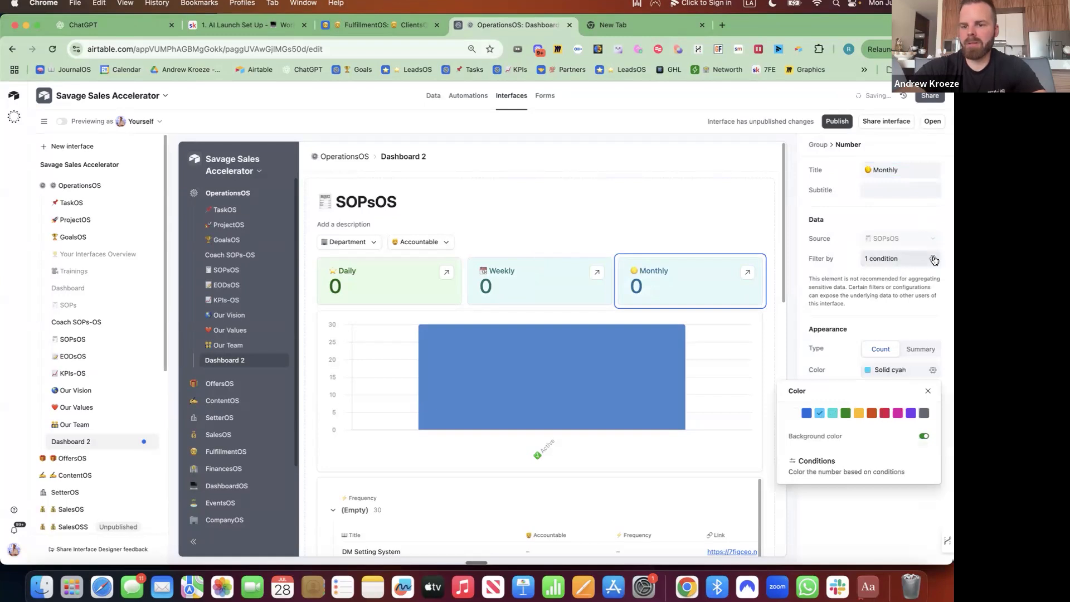
Filter the Monthly card to count only SOPs whose Frequency is Monthly.
click(933, 258)
click(805, 308)
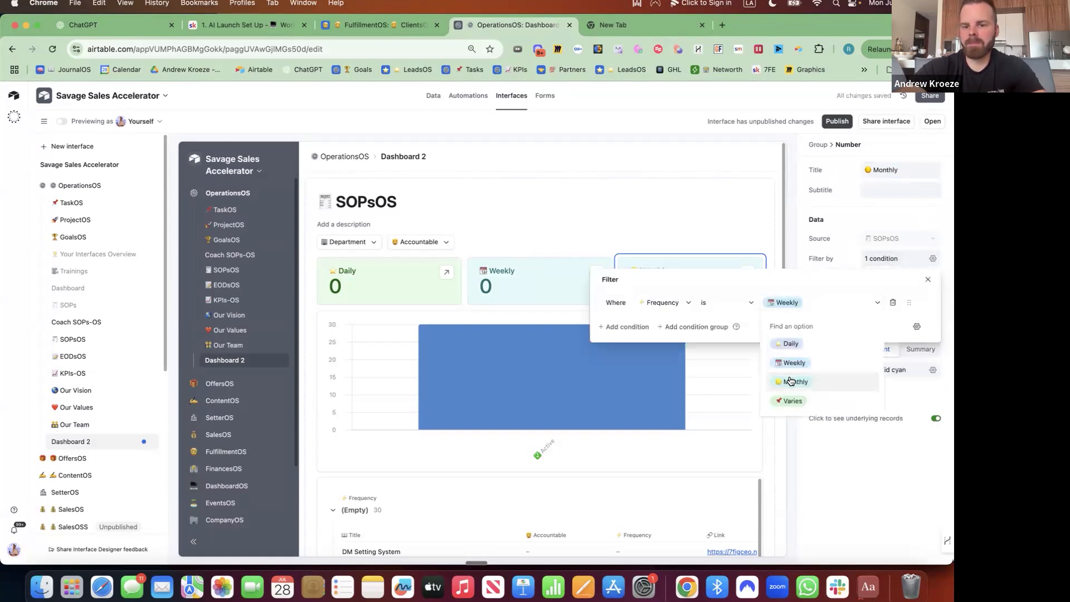
click(792, 382)
click(726, 263)
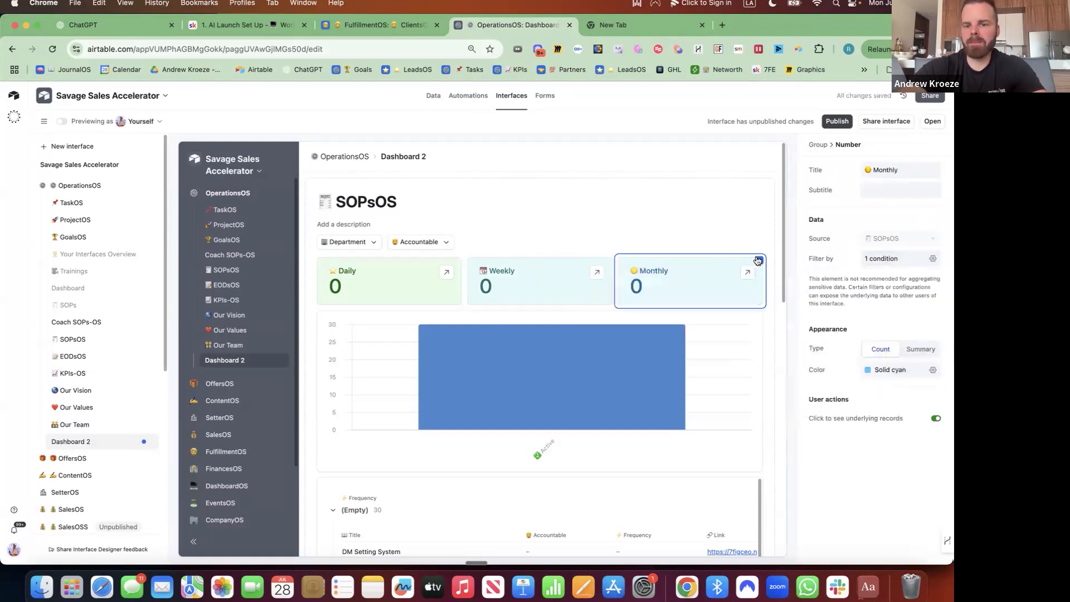
click(759, 261)
Duplicate the Monthly card and retitle the copy 'Total SOPs' with a receipt emoji.
click(723, 284)
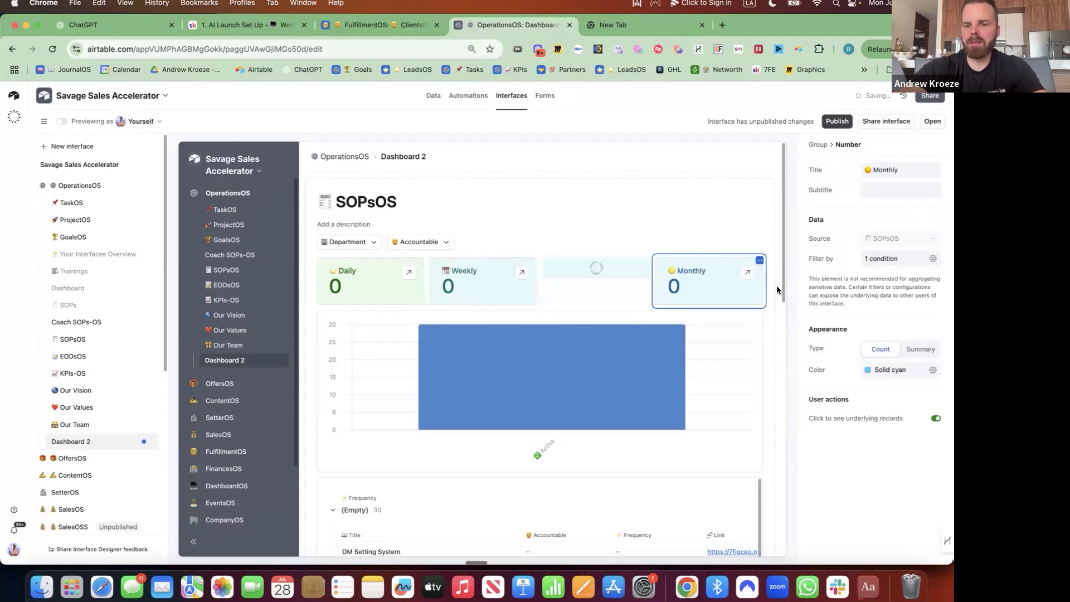
click(867, 170)
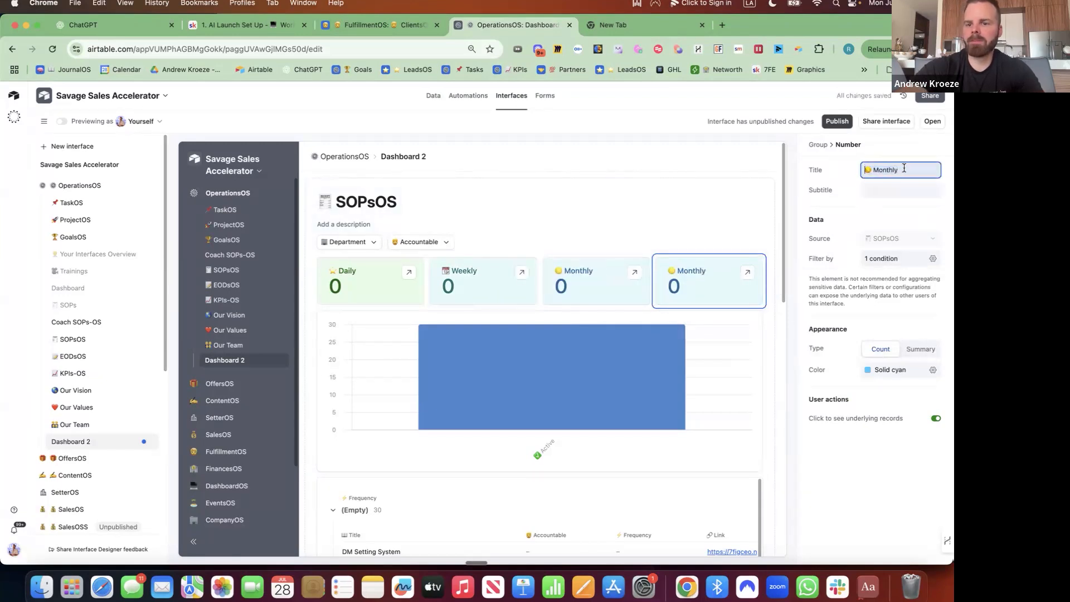
drag(904, 168, 857, 171)
key(ctrl+super+space)
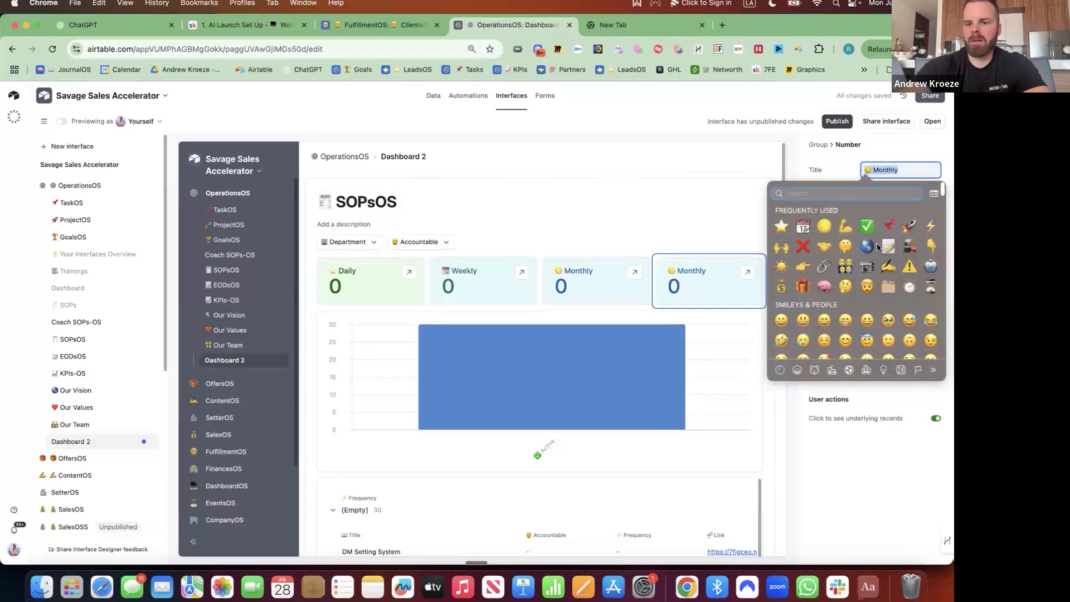
text(receipt)
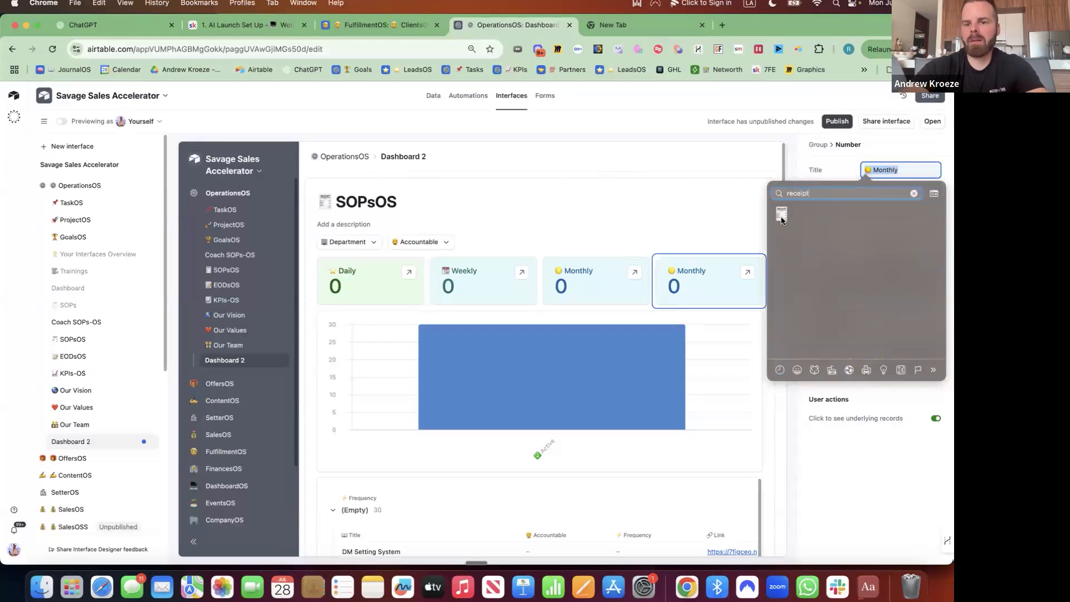
click(782, 217)
text(total)
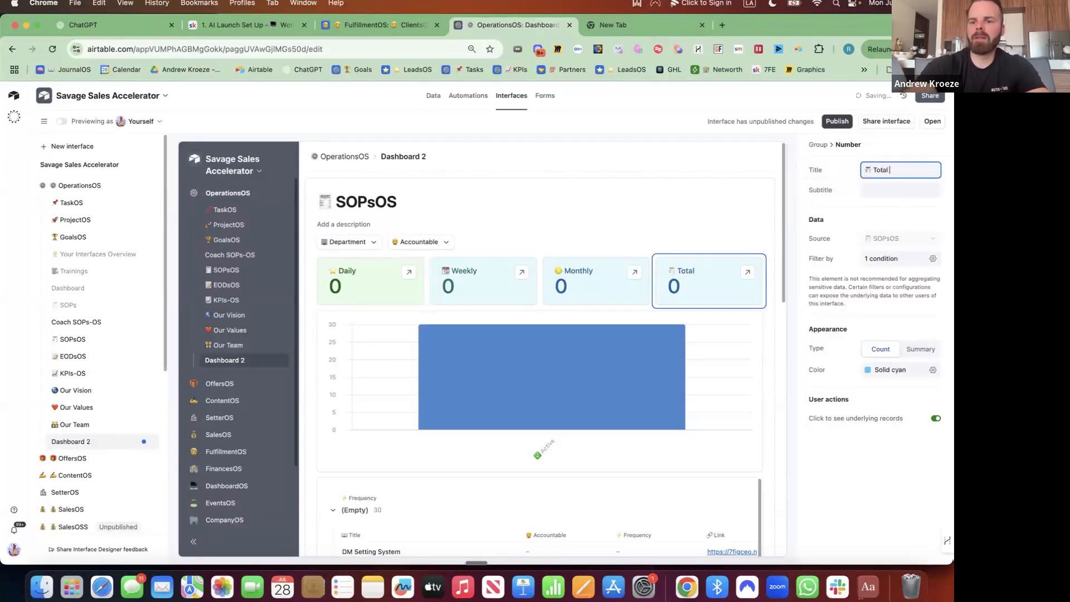
text(SOPs)
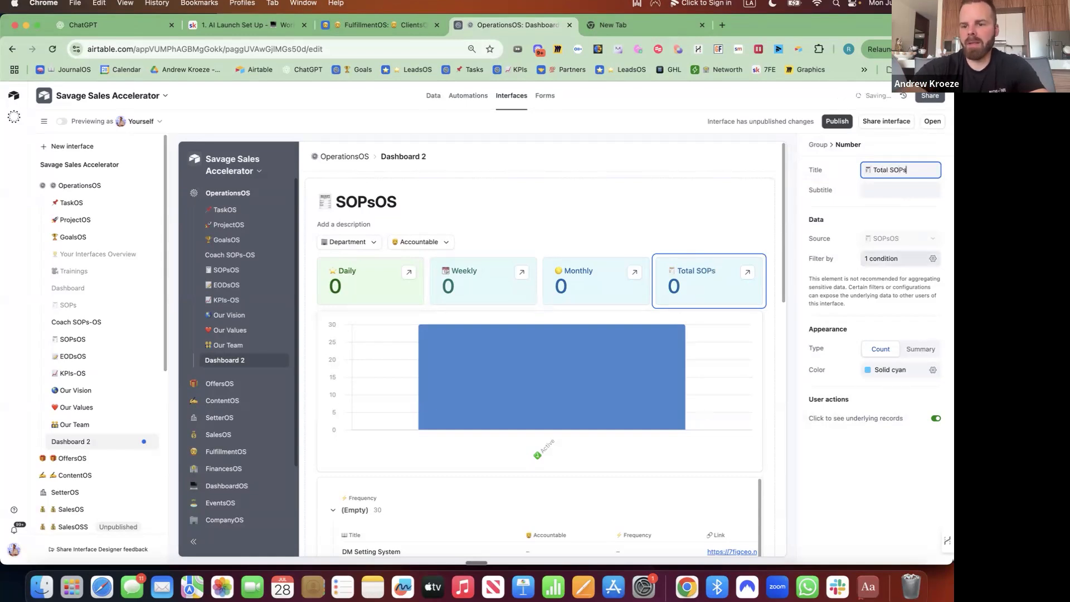
Delete the card's Monthly filter condition so it counts all SOPs, and colour it gray.
click(897, 258)
click(885, 297)
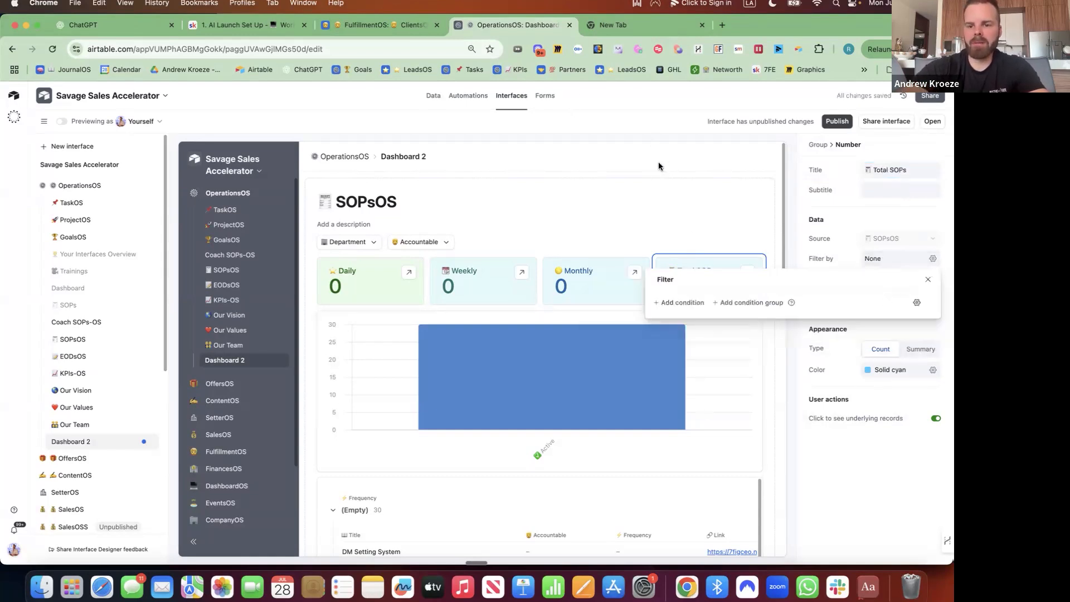
click(932, 369)
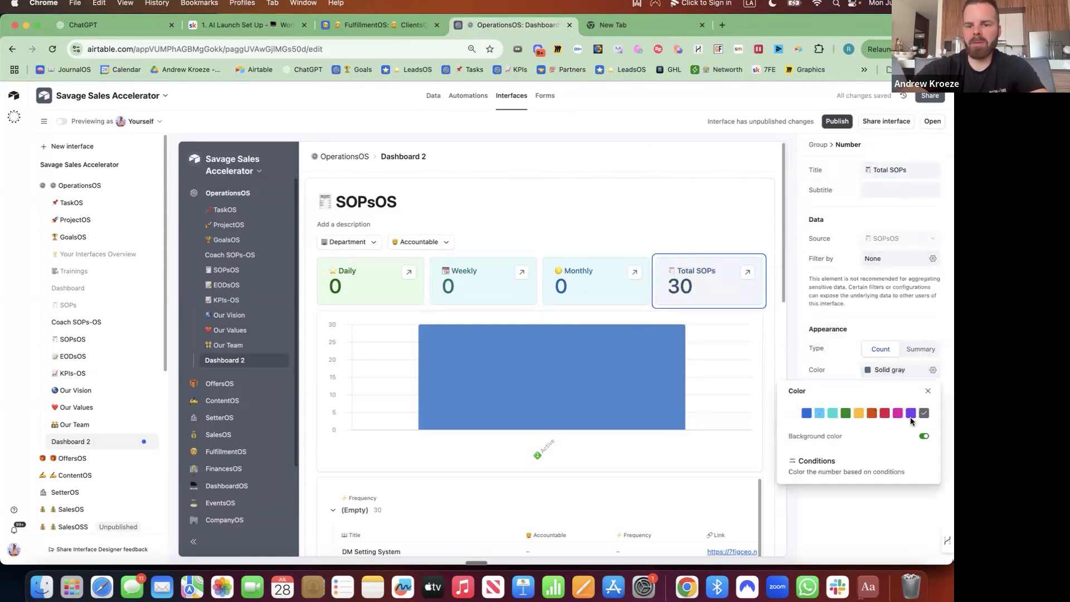
scroll(551, 362, down, 5)
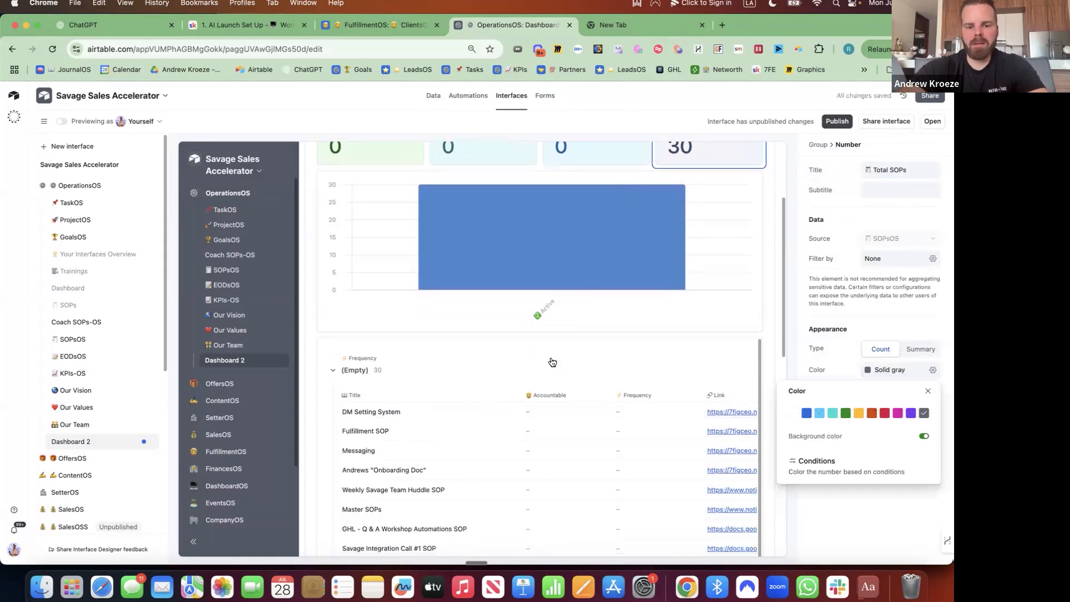
Narrow the Title column of the SOP list so the links show more fully.
click(551, 363)
drag(516, 395, 478, 394)
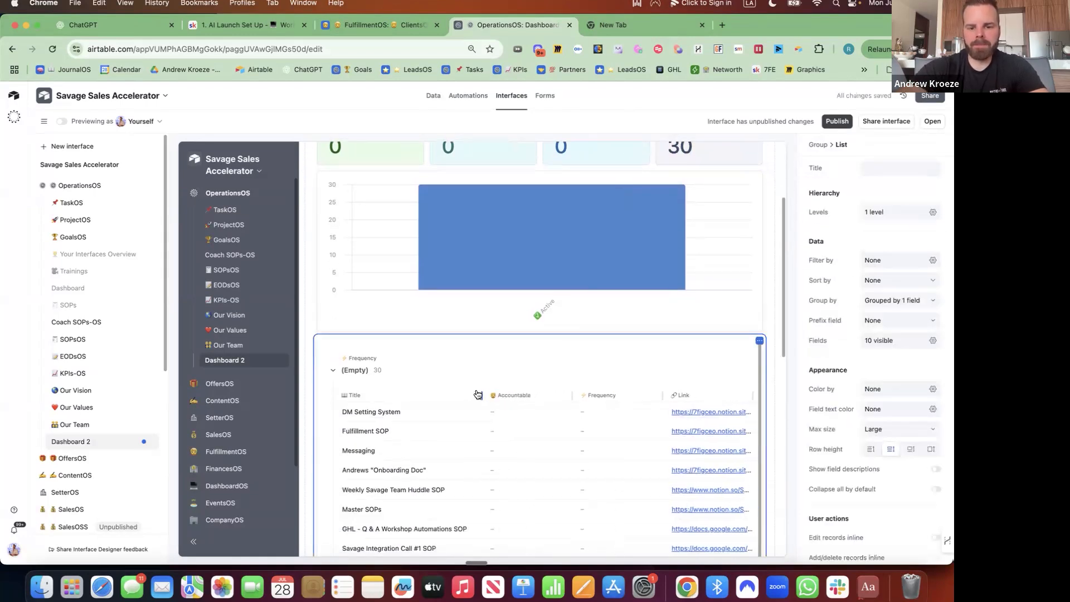
drag(572, 392, 556, 393)
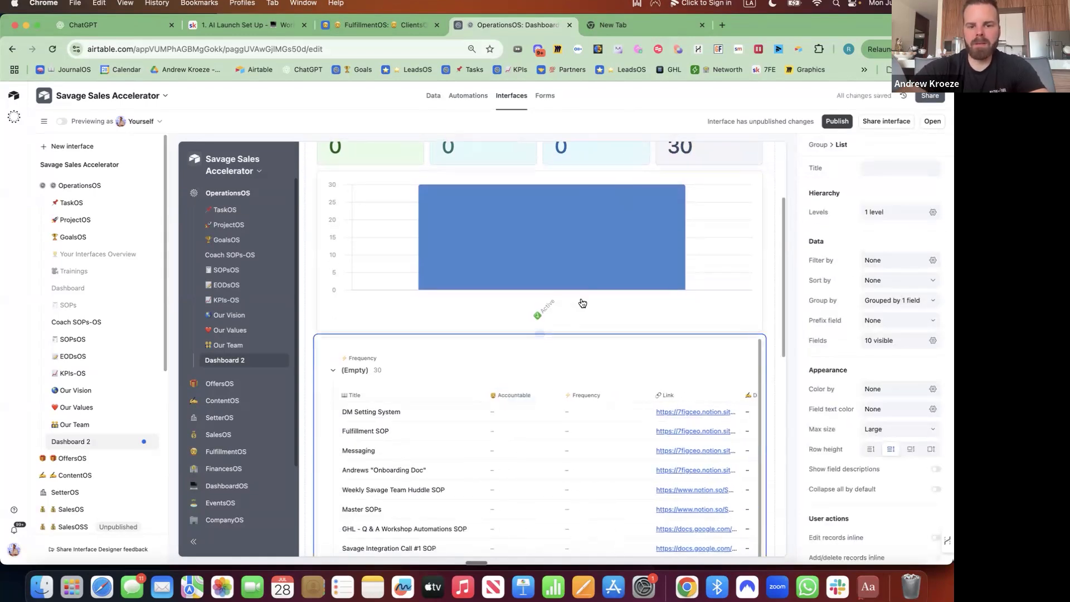
Remove the bar chart from the dashboard.
scroll(664, 271, up, 2)
click(694, 260)
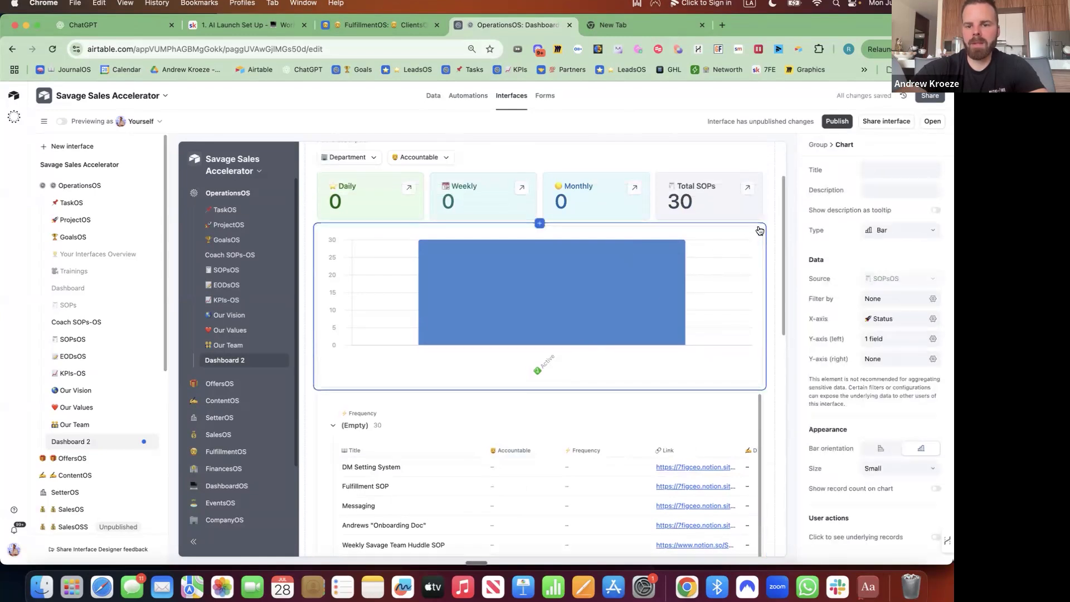
click(759, 231)
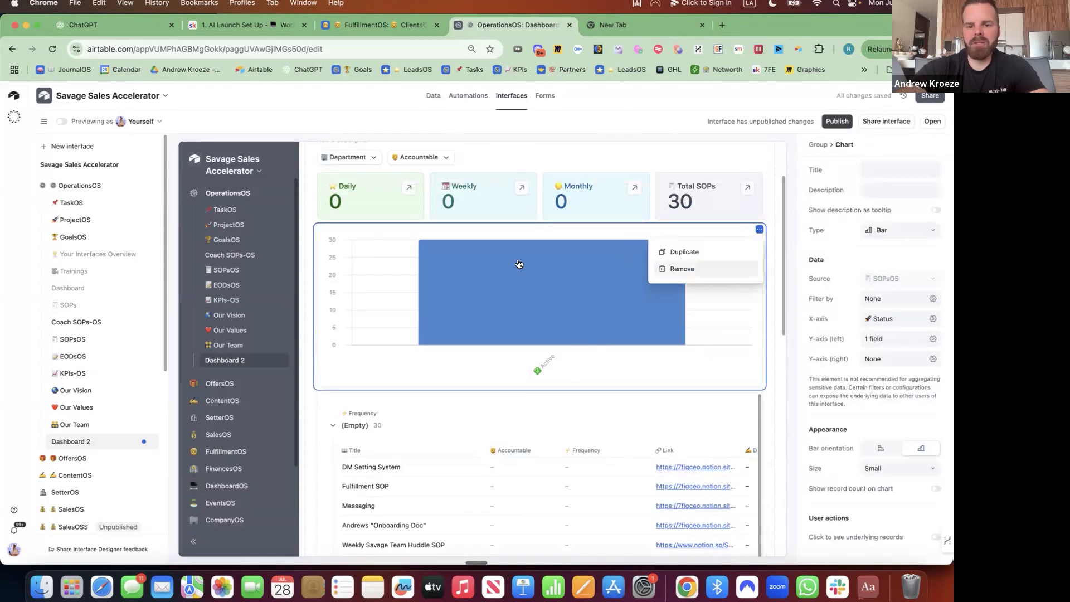
click(682, 269)
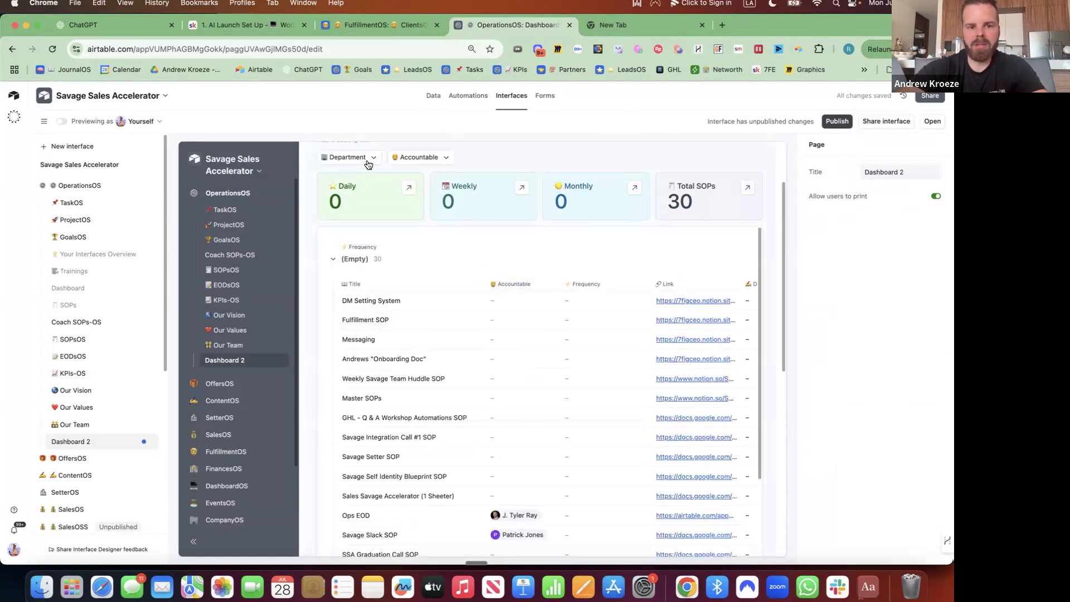
Add a Frequency dropdown filter to the dashboard's filter bar.
click(483, 162)
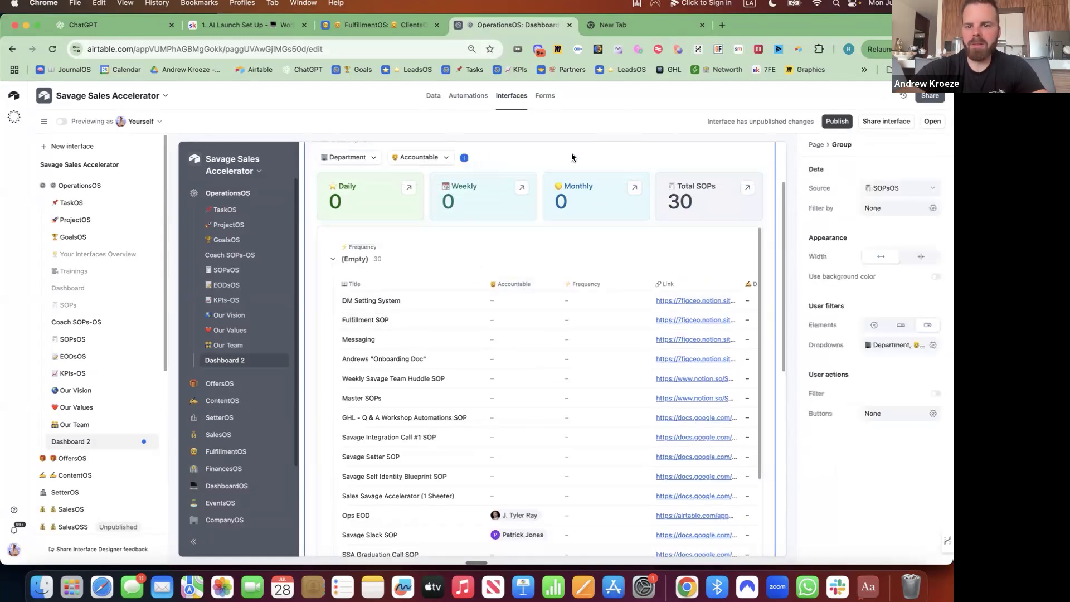
click(464, 158)
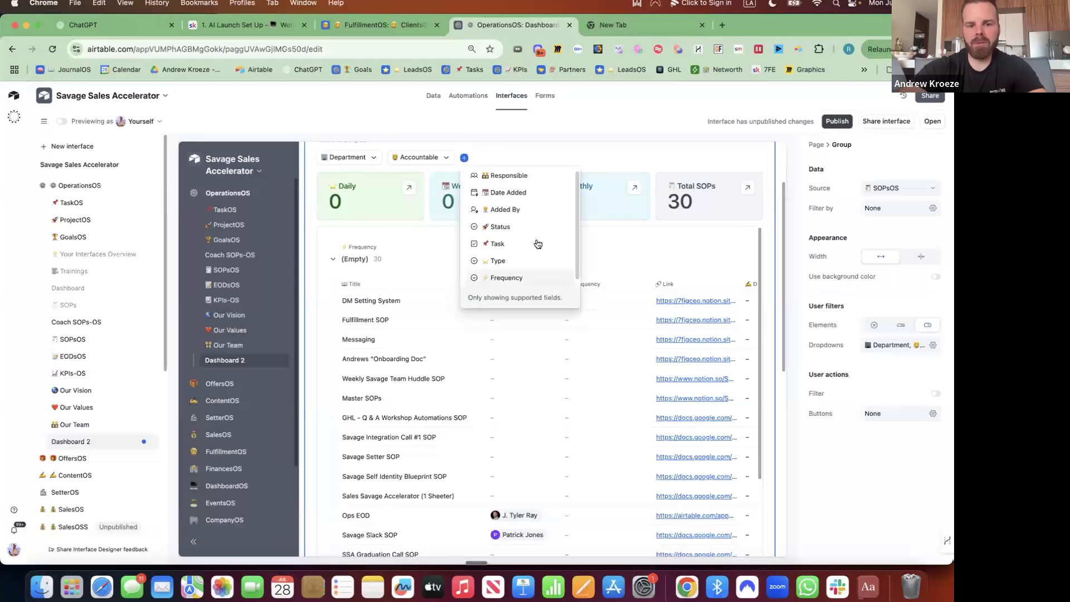
click(559, 276)
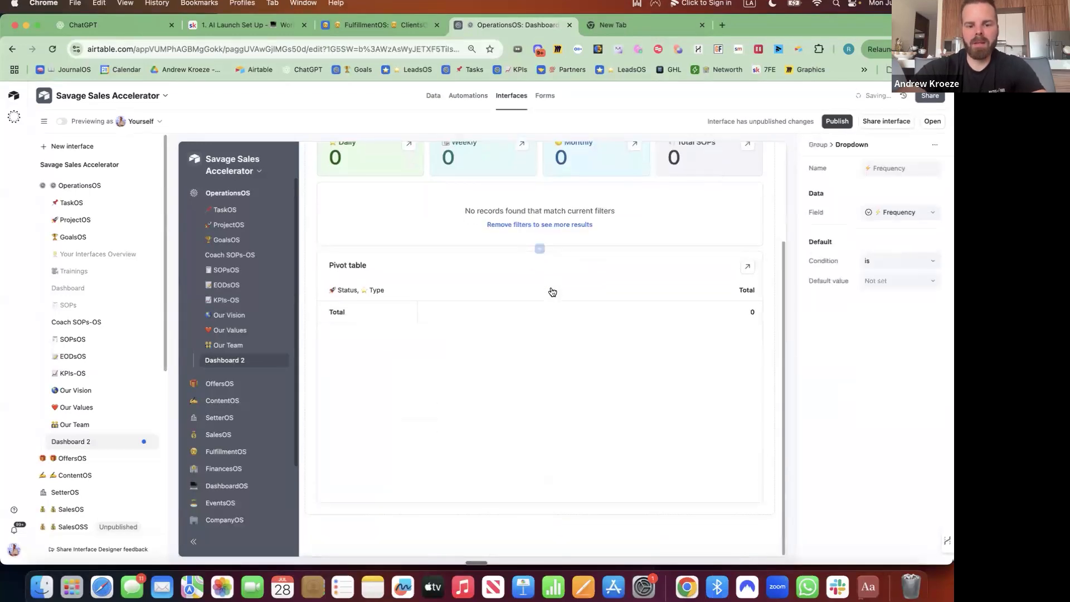
scroll(566, 233, up, 3)
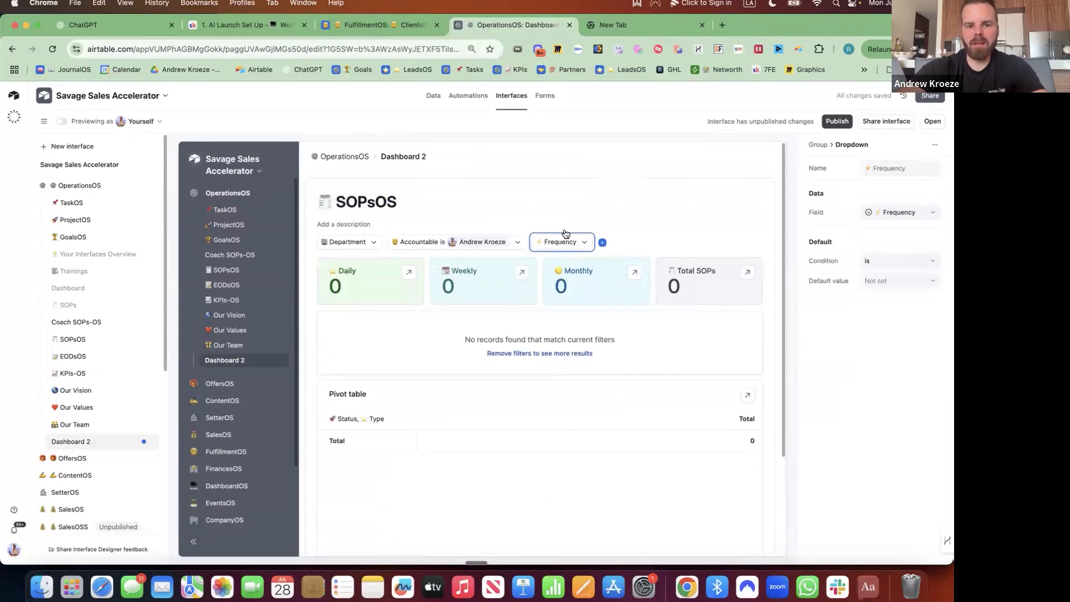
click(555, 247)
click(490, 243)
Clear the selected person from the Accountable filter so all 30 SOPs show.
click(488, 244)
click(486, 245)
click(422, 289)
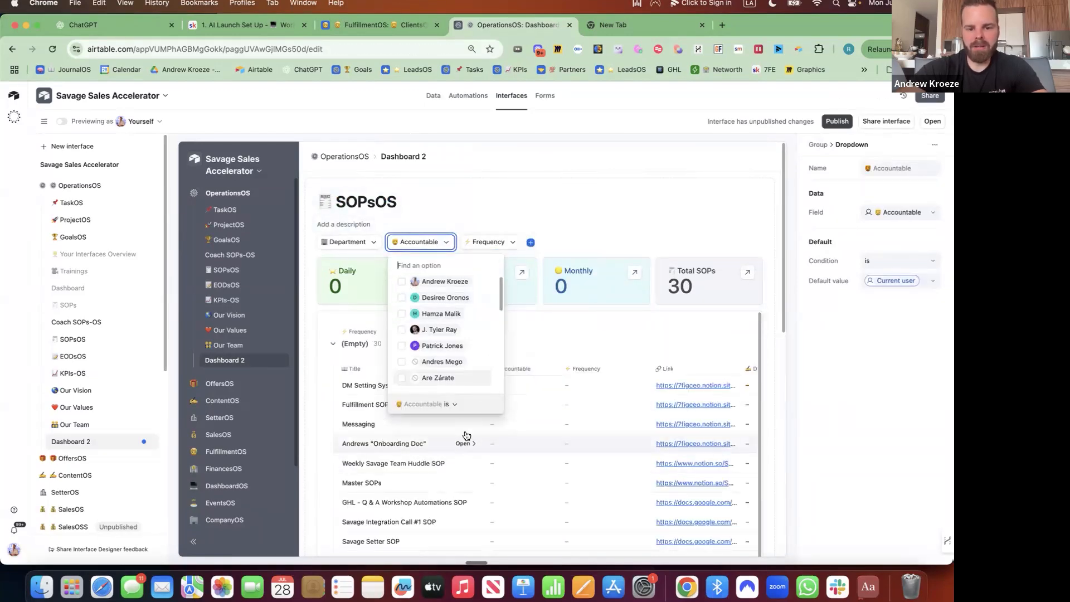
click(464, 445)
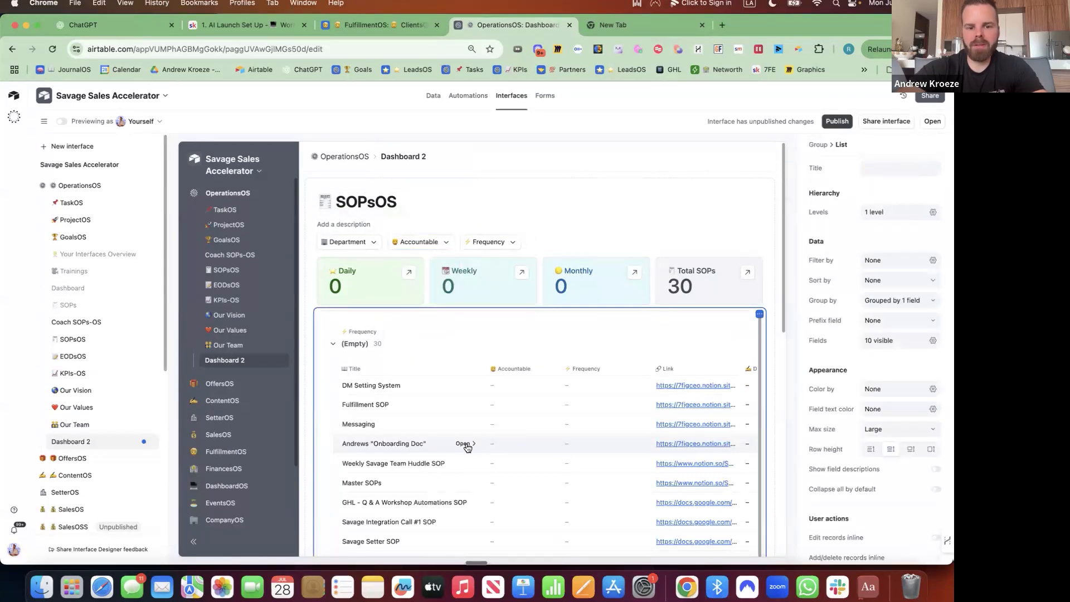
Open the onboarding doc SOP record, keep the Record Detail layout, and allow opening record details.
click(466, 446)
click(472, 383)
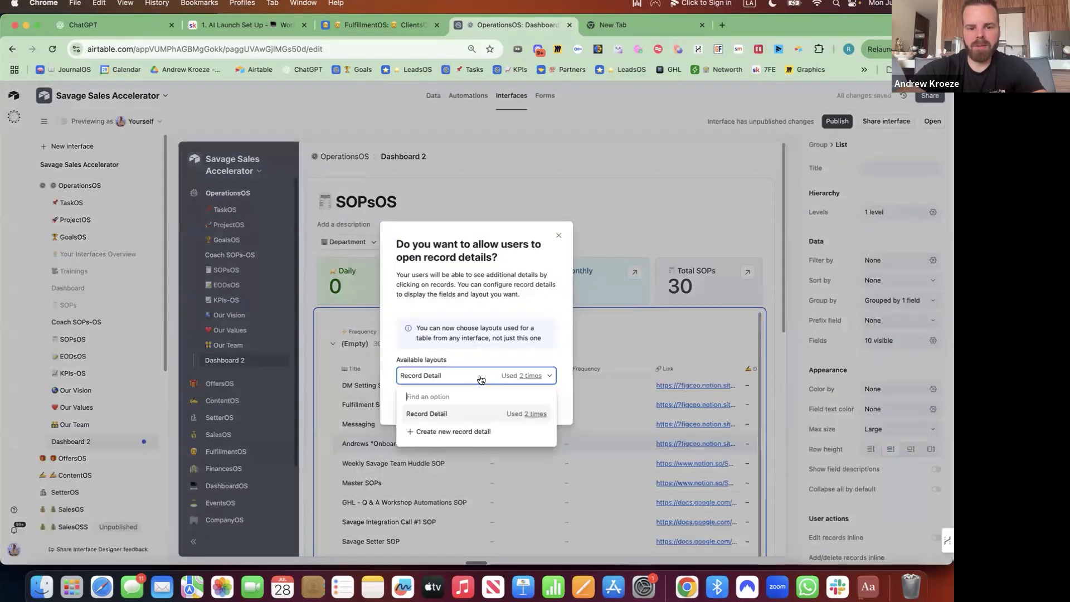
click(531, 348)
click(542, 399)
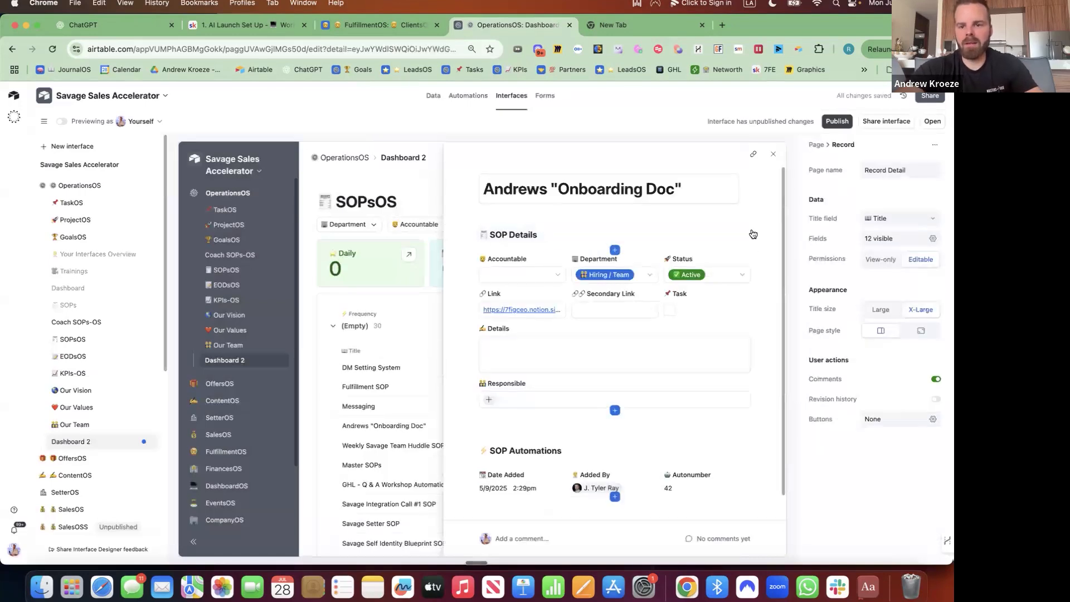
Give SOP Details a background colour, add the Frequency field, and remove Secondary Link.
click(756, 237)
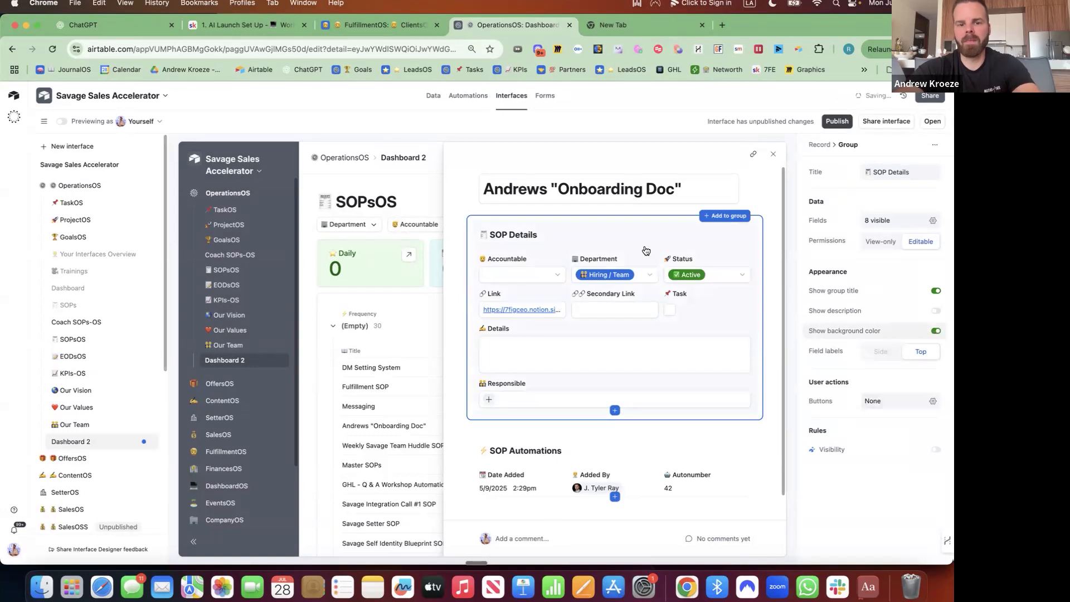
click(936, 331)
scroll(643, 336, down, 1)
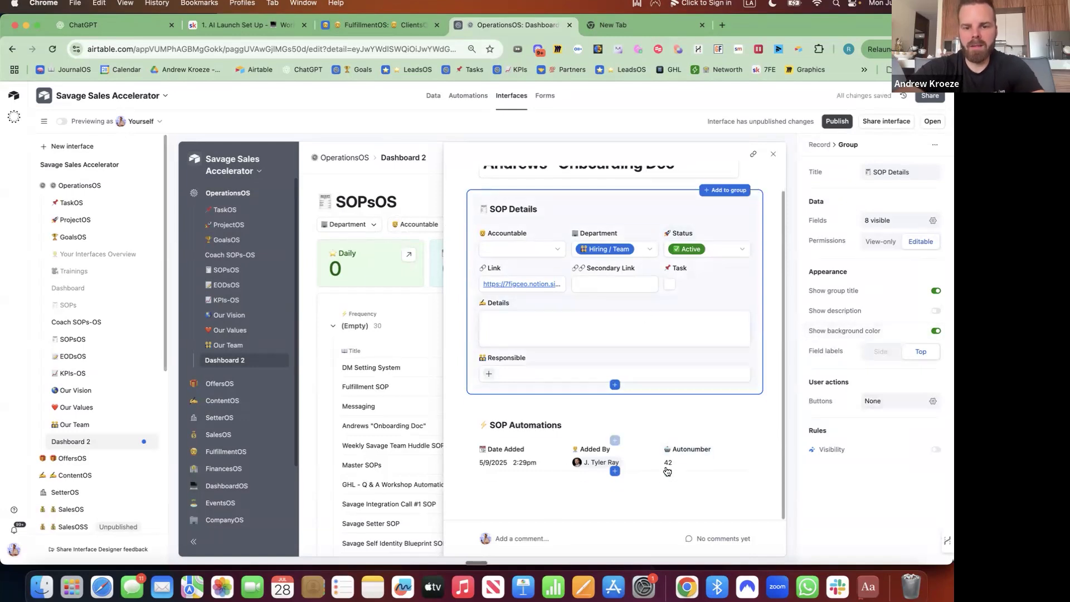
click(615, 385)
text(fre)
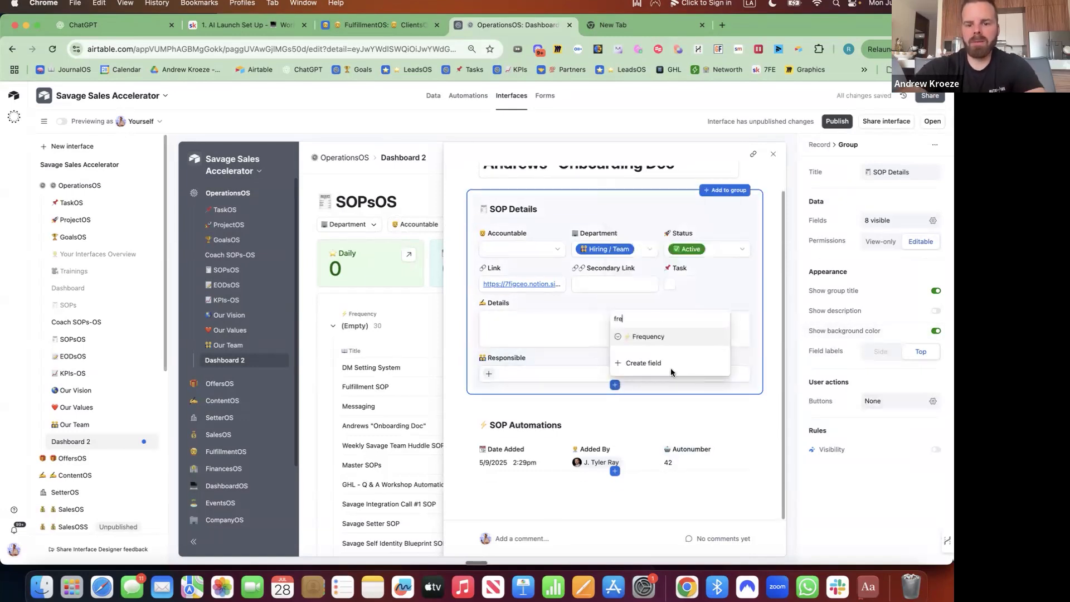
click(546, 422)
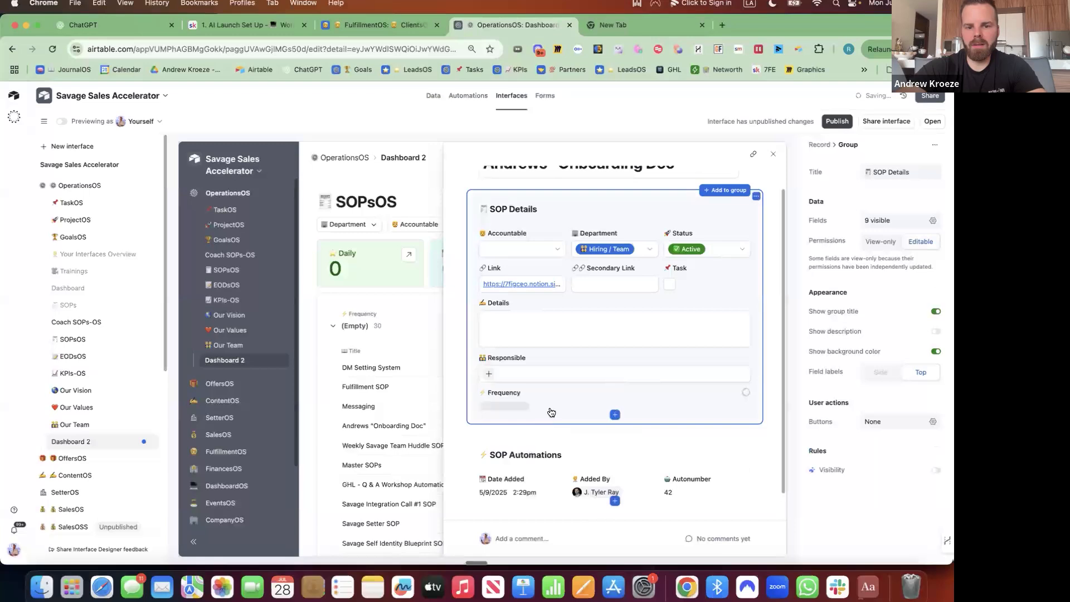
click(656, 269)
click(655, 267)
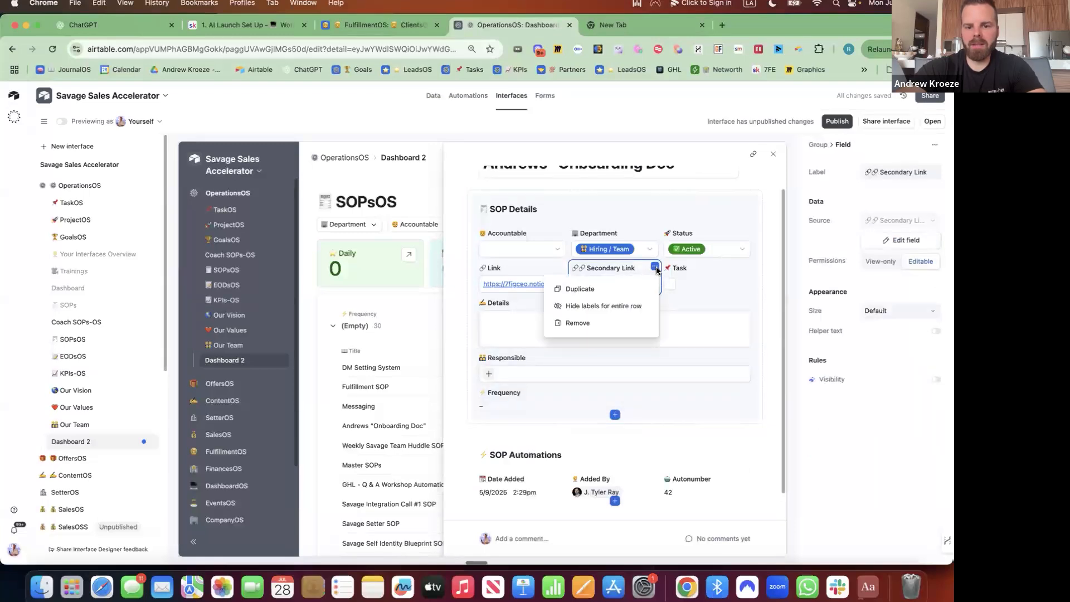
click(578, 323)
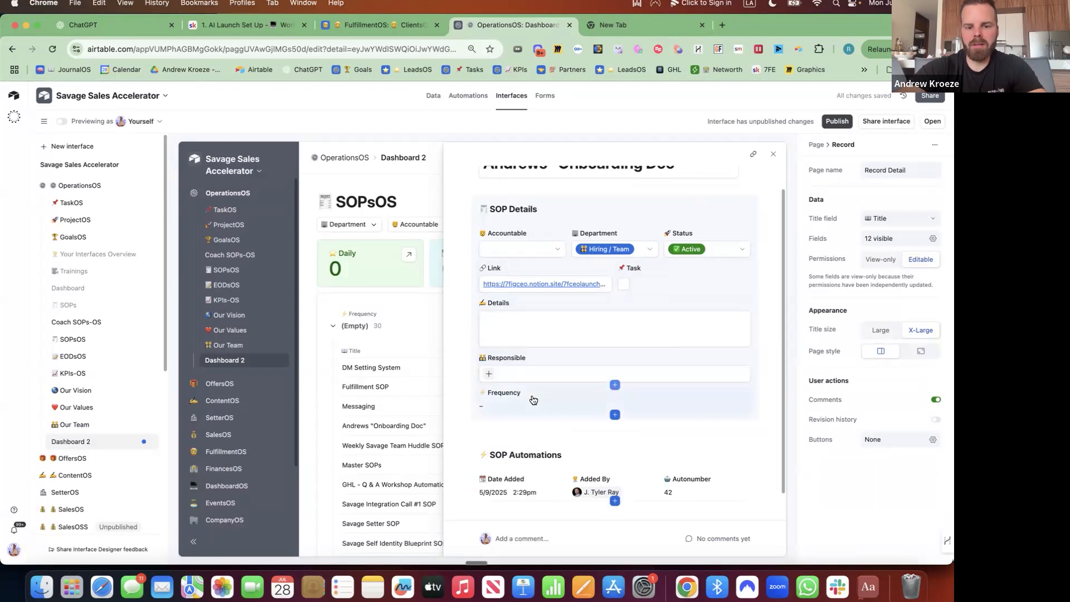
Move Frequency into the Link and Task row, make it editable, and put Link on its own row.
drag(530, 399, 641, 279)
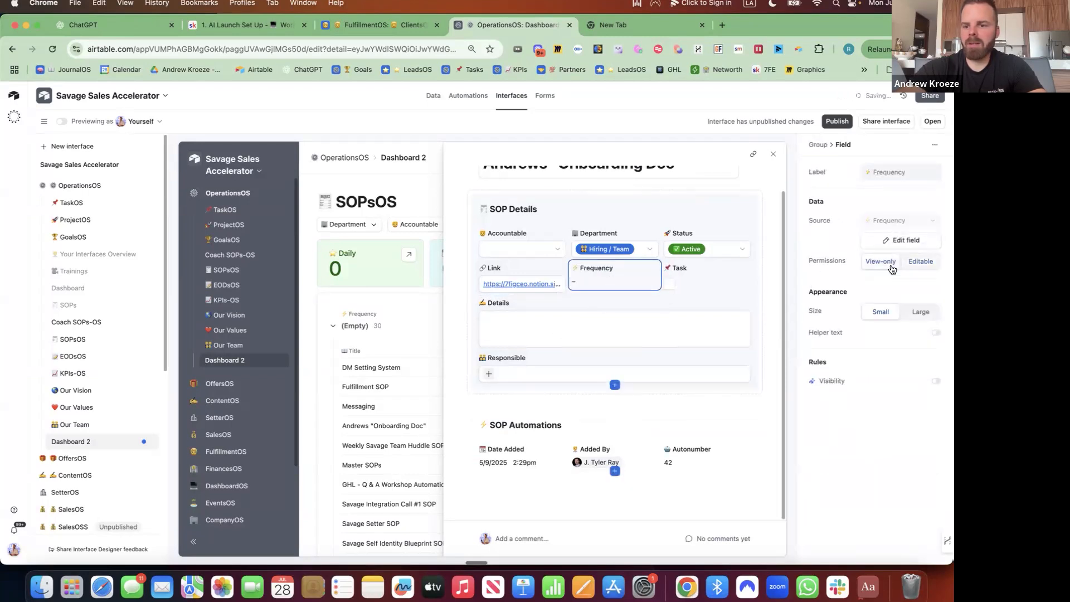
click(921, 261)
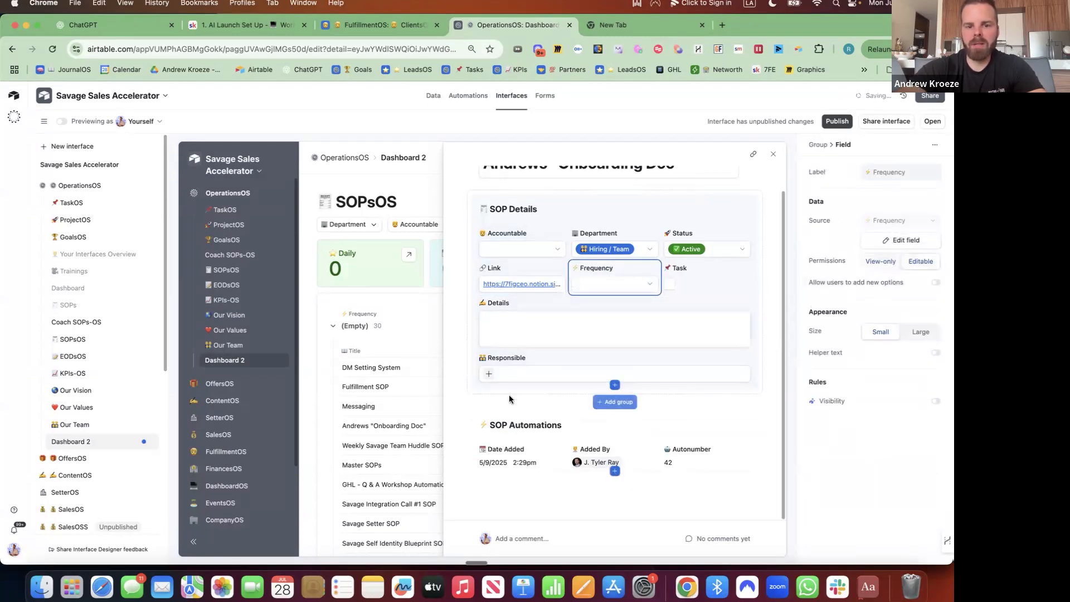
drag(530, 303, 622, 290)
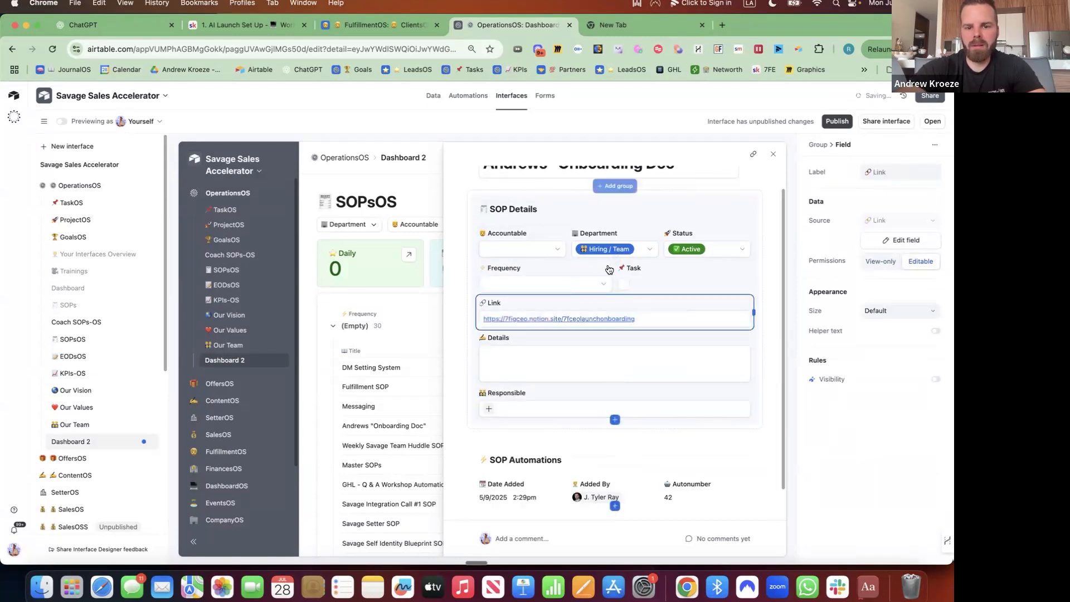
click(615, 295)
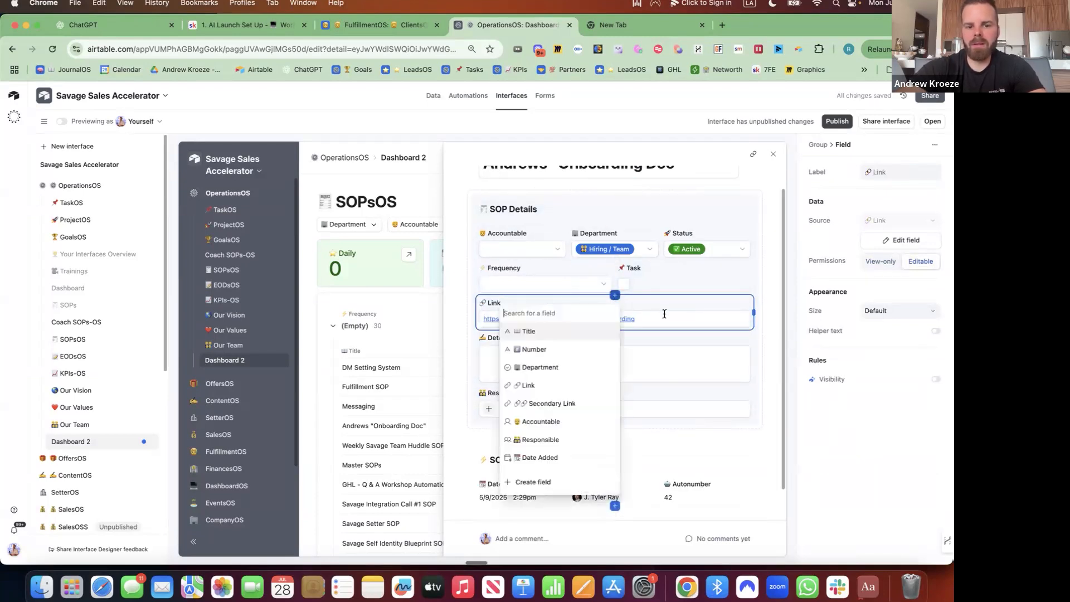
click(643, 401)
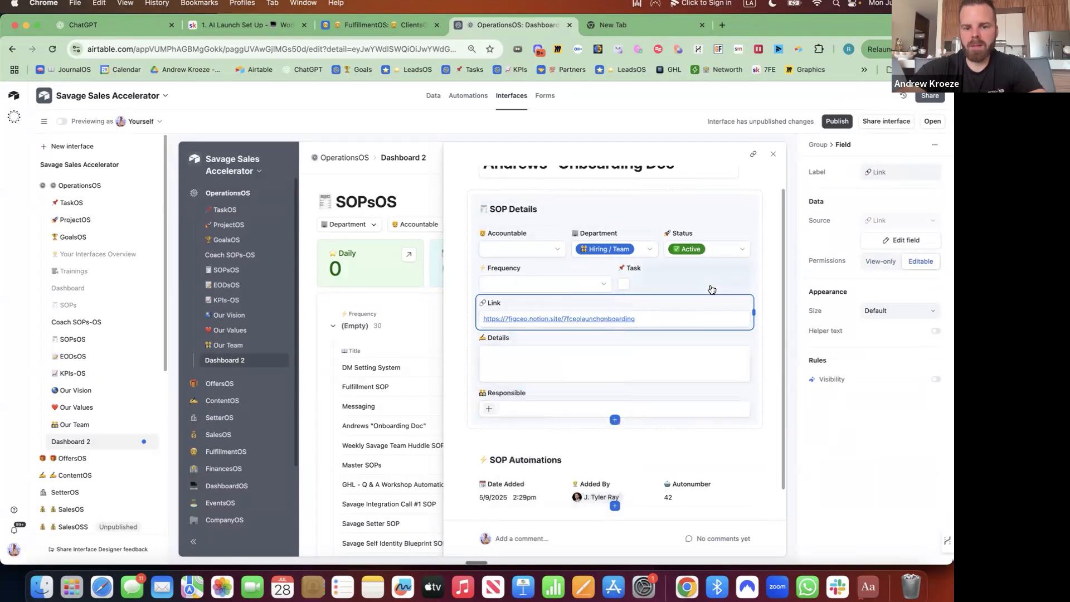
Move Responsible beside Task and close the record detail.
click(576, 398)
drag(678, 284, 719, 284)
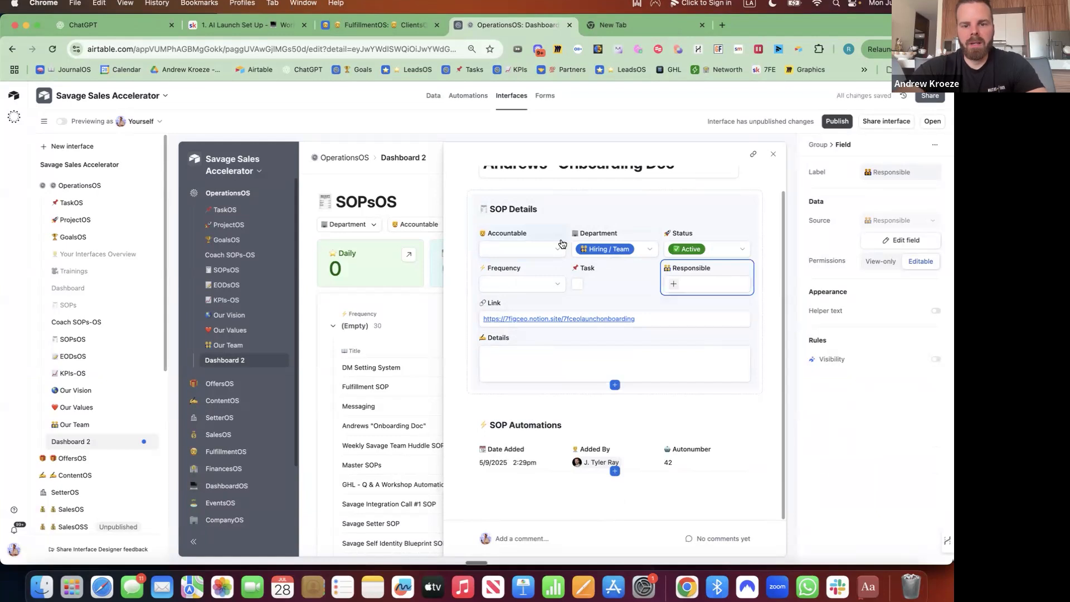
scroll(562, 243, up, 1)
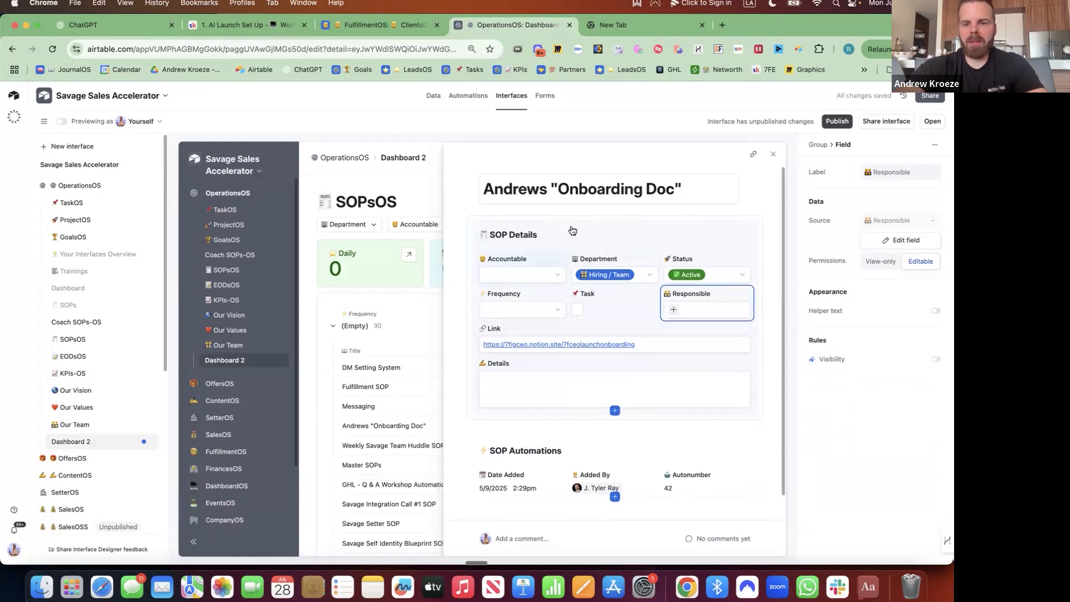
click(774, 155)
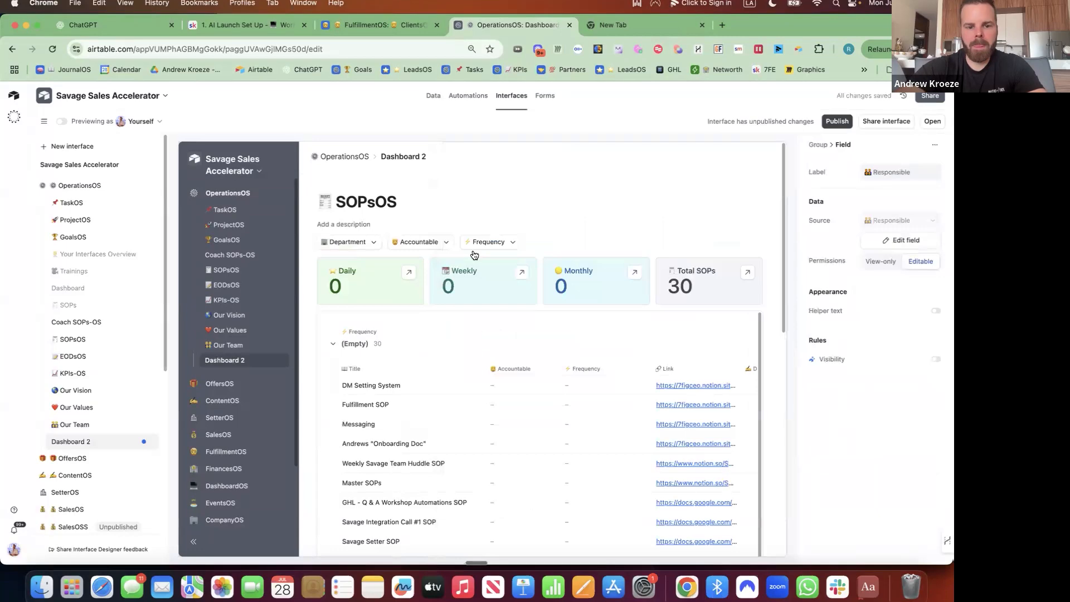
Check the Fulfillment SOP record, then enable inline record editing on the dashboard SOP list.
click(595, 330)
scroll(595, 330, down, 2)
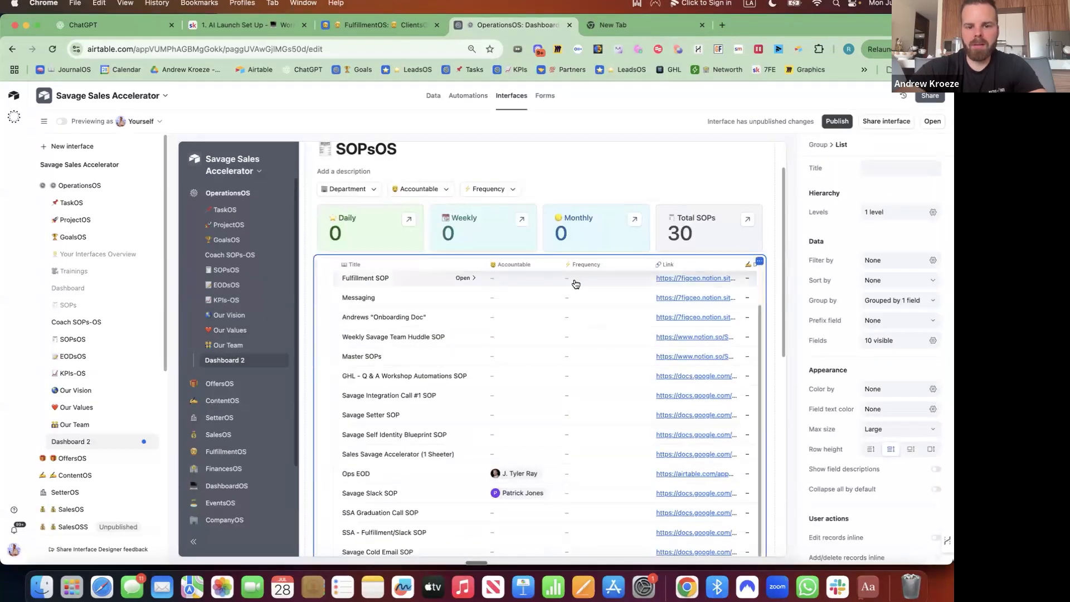
click(576, 284)
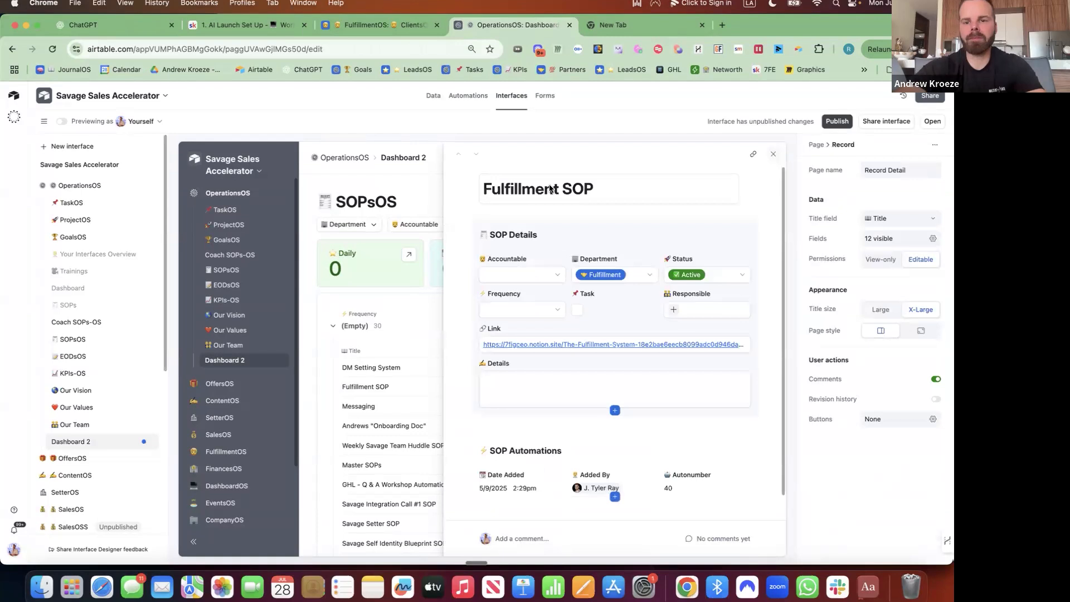
key(Escape)
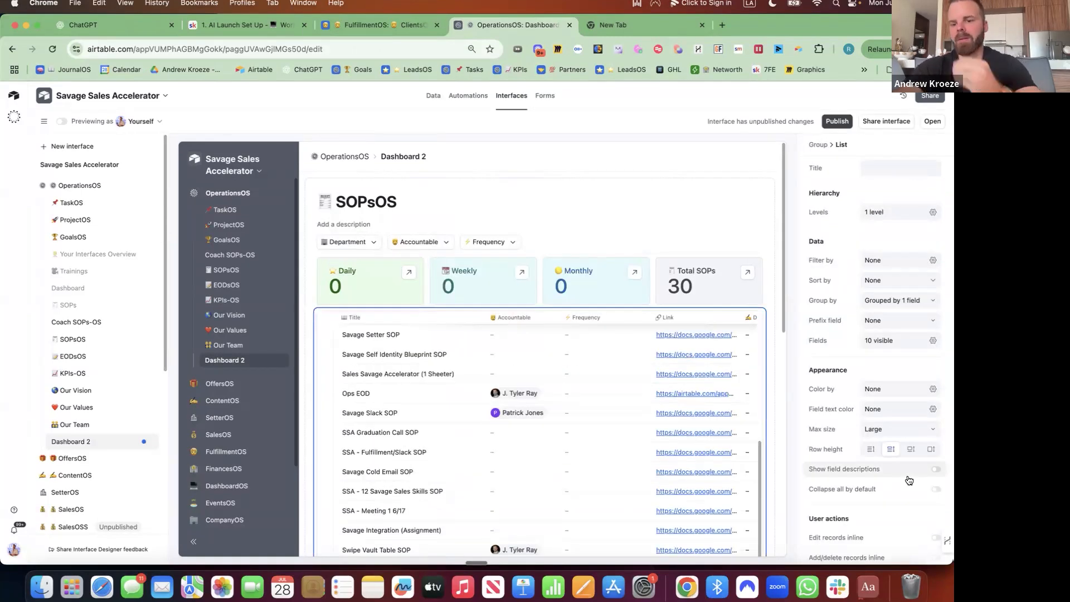
scroll(909, 480, down, 1)
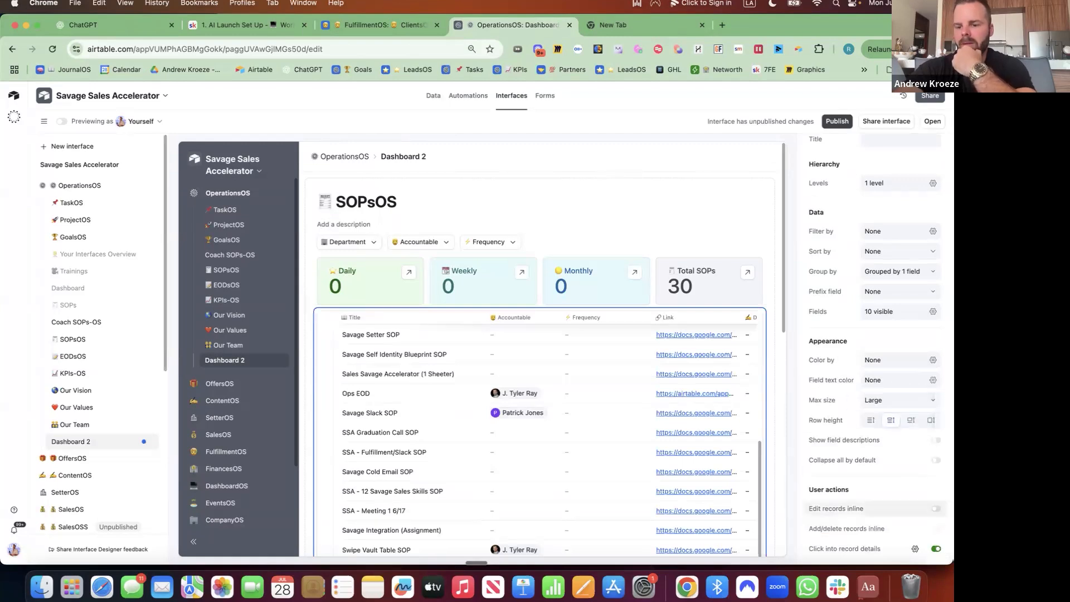
click(936, 509)
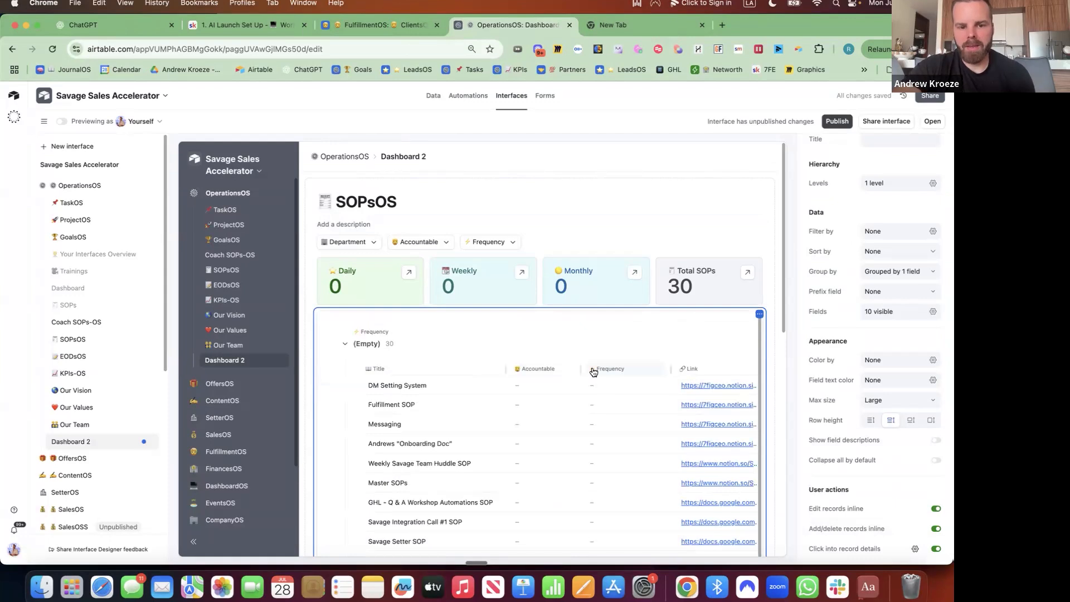
Enable the Filter user action on the SOPsOS group and clear the person from the Accountable filter.
click(764, 216)
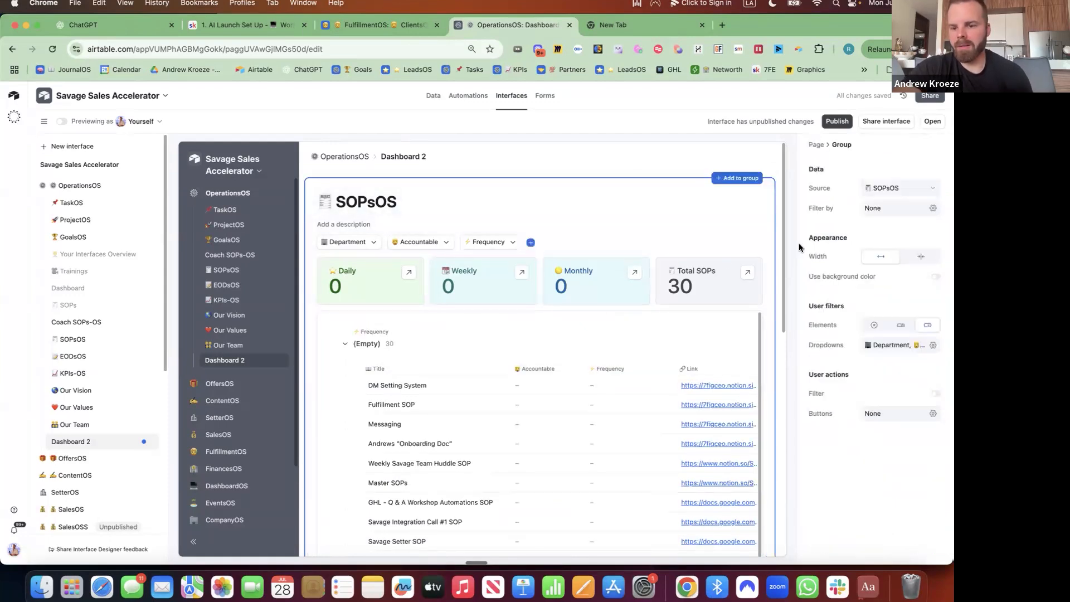
click(936, 394)
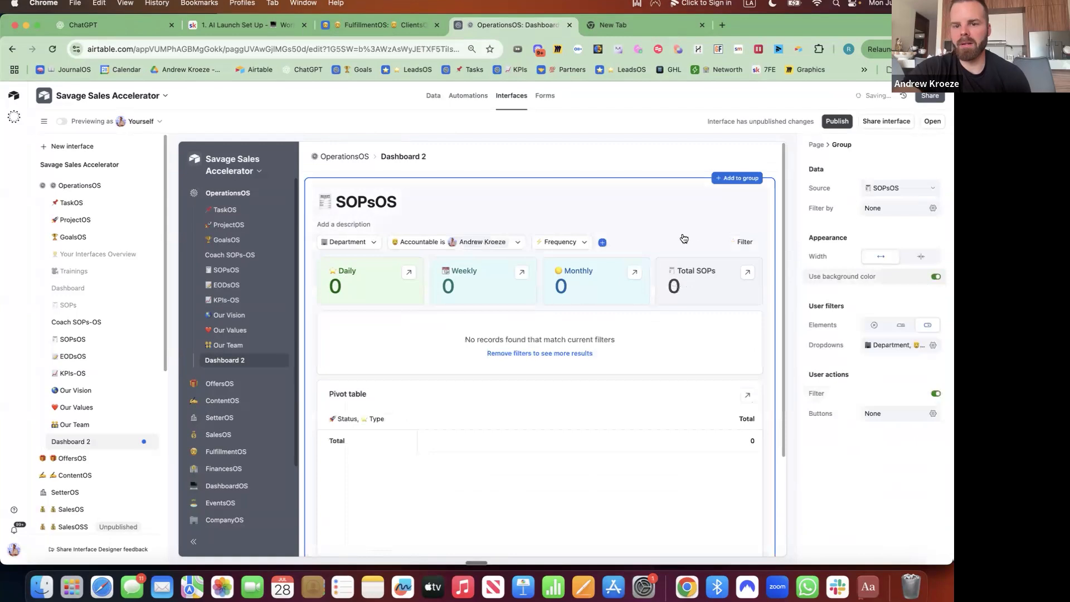
click(517, 246)
click(514, 244)
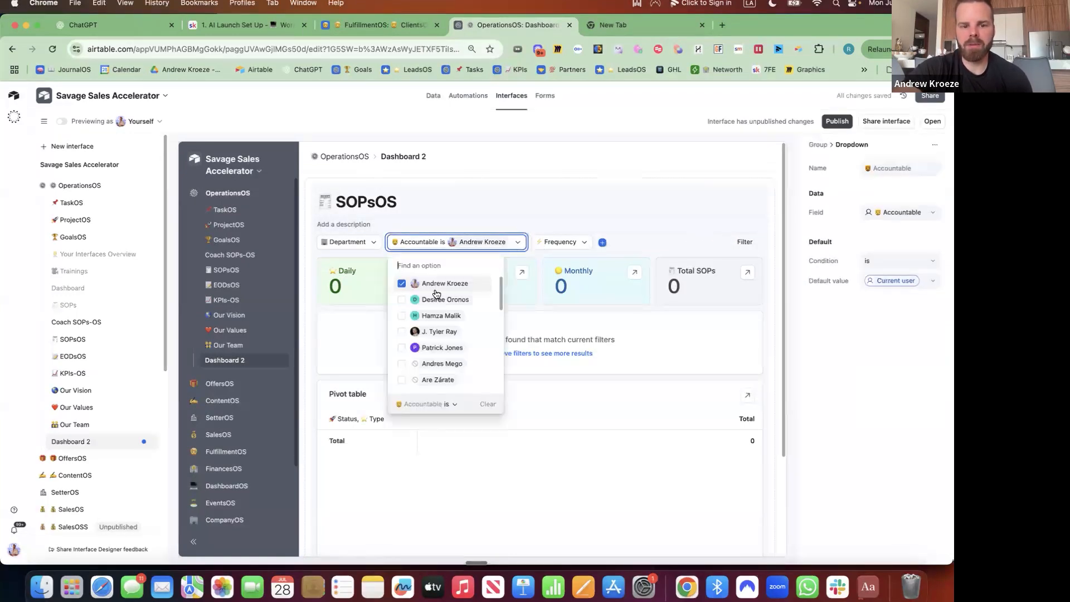
click(402, 286)
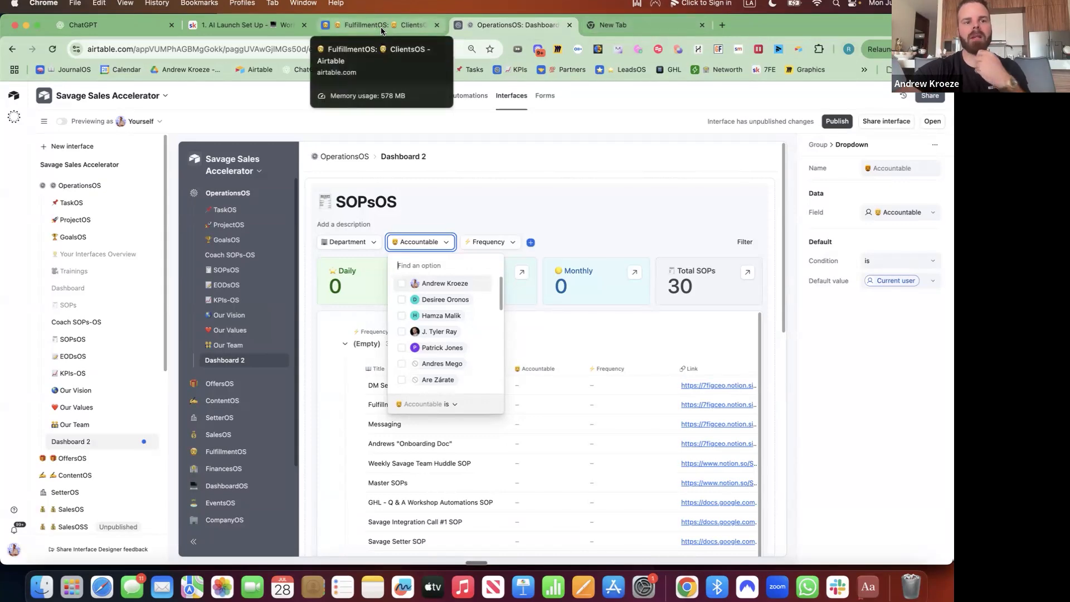
From the AI Launch Set Up lesson tab, start a Web Clipper SOPsOS record and assign the accountable person.
click(268, 28)
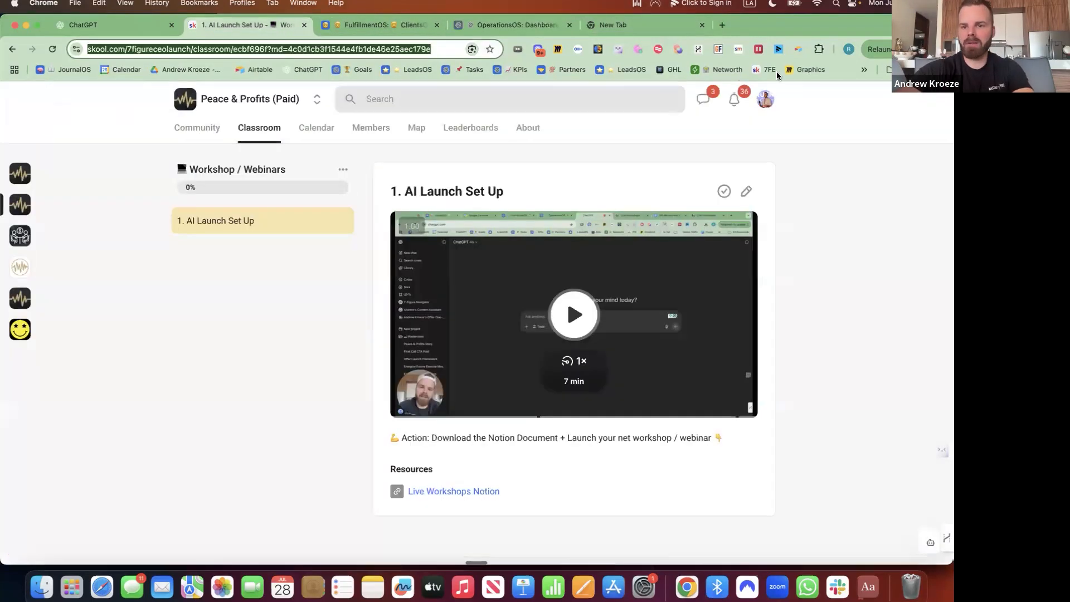
click(799, 49)
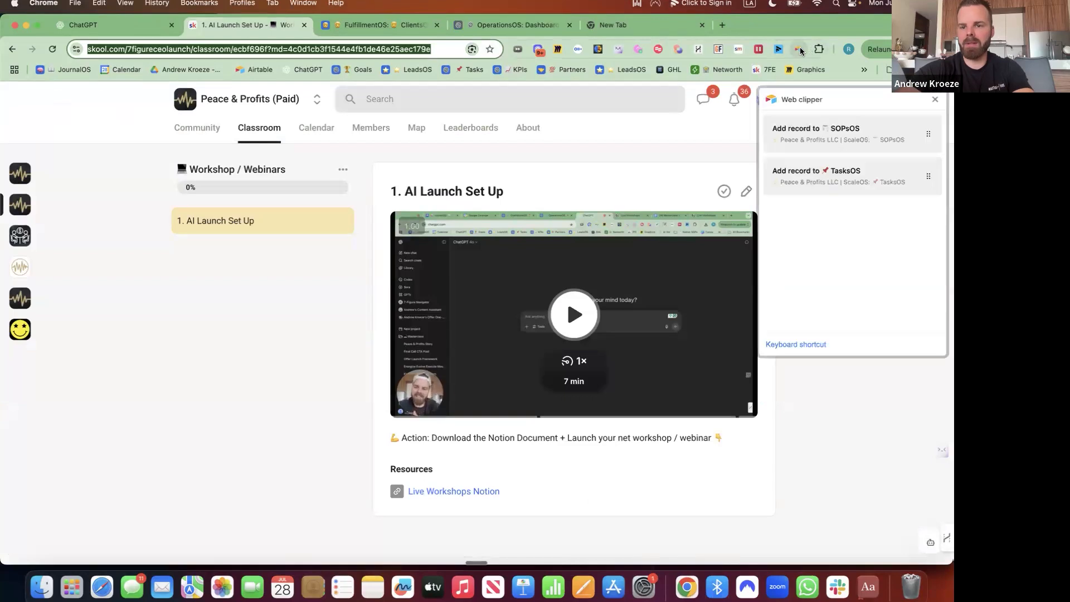
click(833, 134)
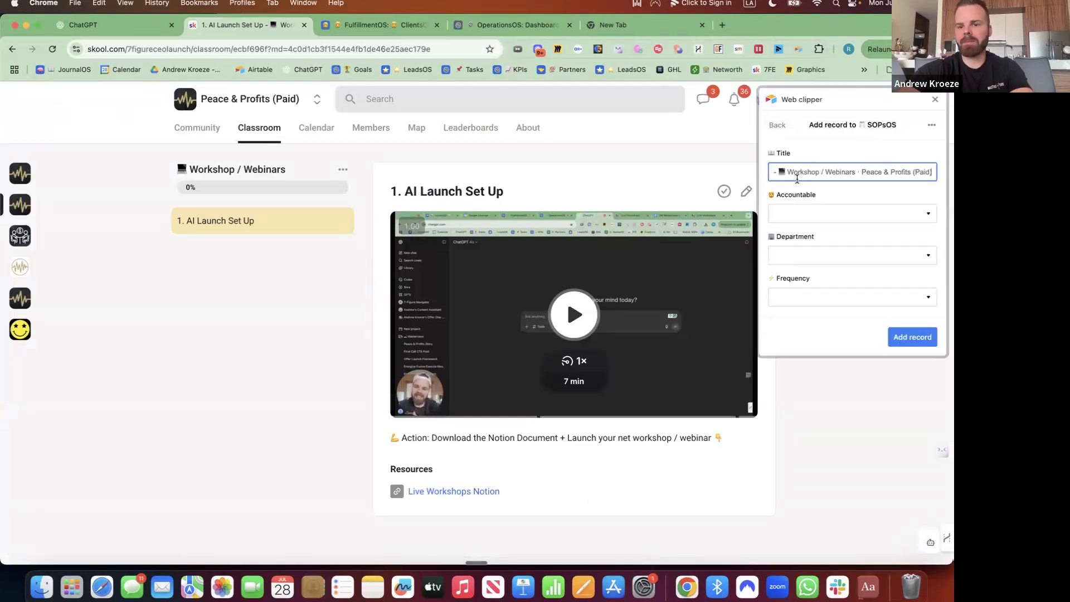
click(834, 195)
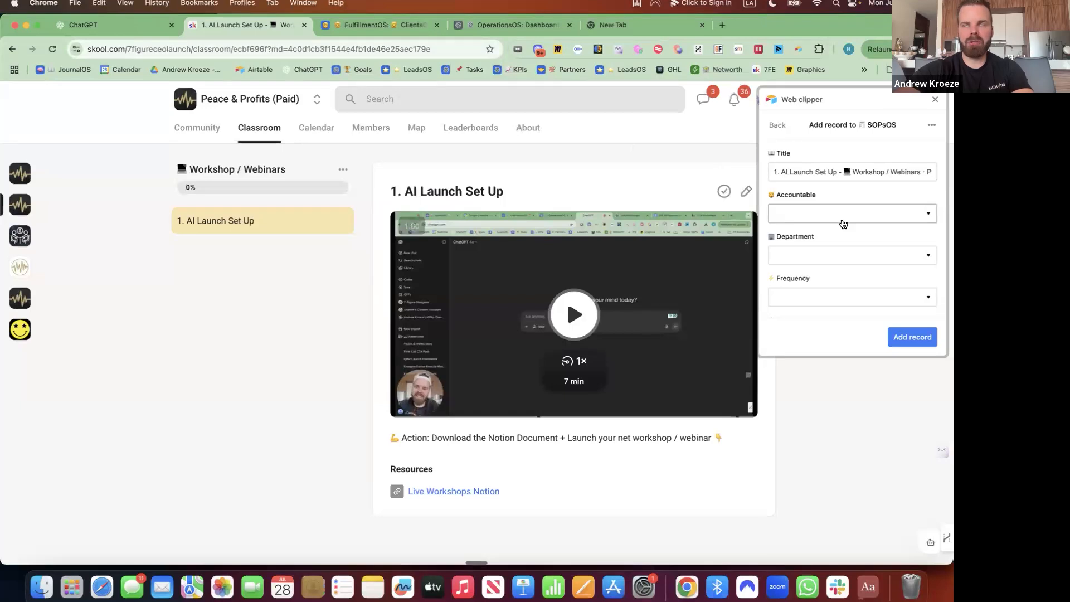
click(843, 223)
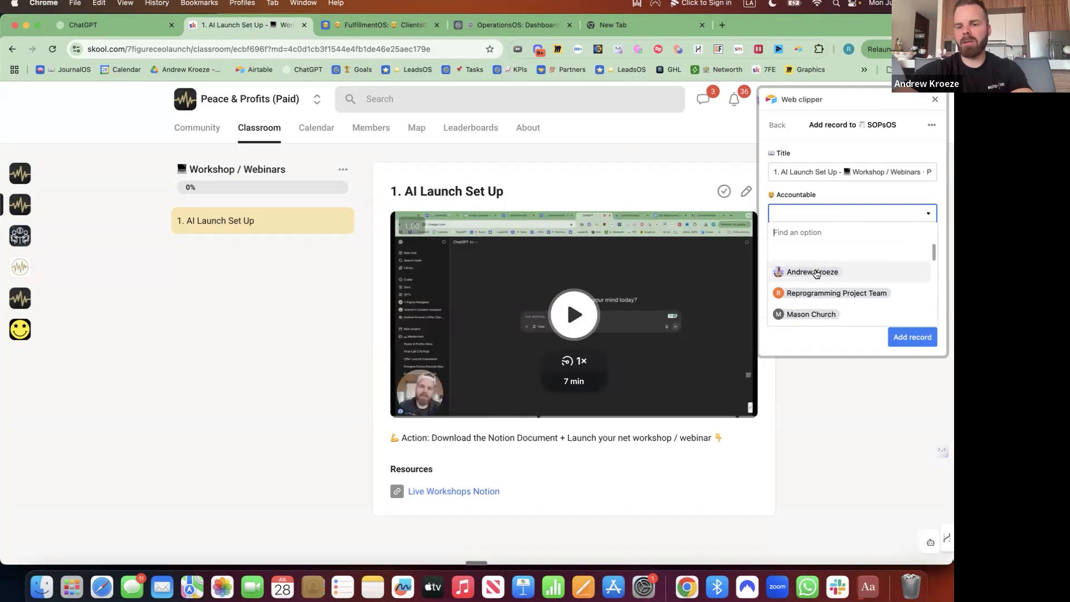
click(815, 272)
Set the record's Department to Fulfillment, Frequency to Daily, Type to Loom and Status to Active.
click(814, 259)
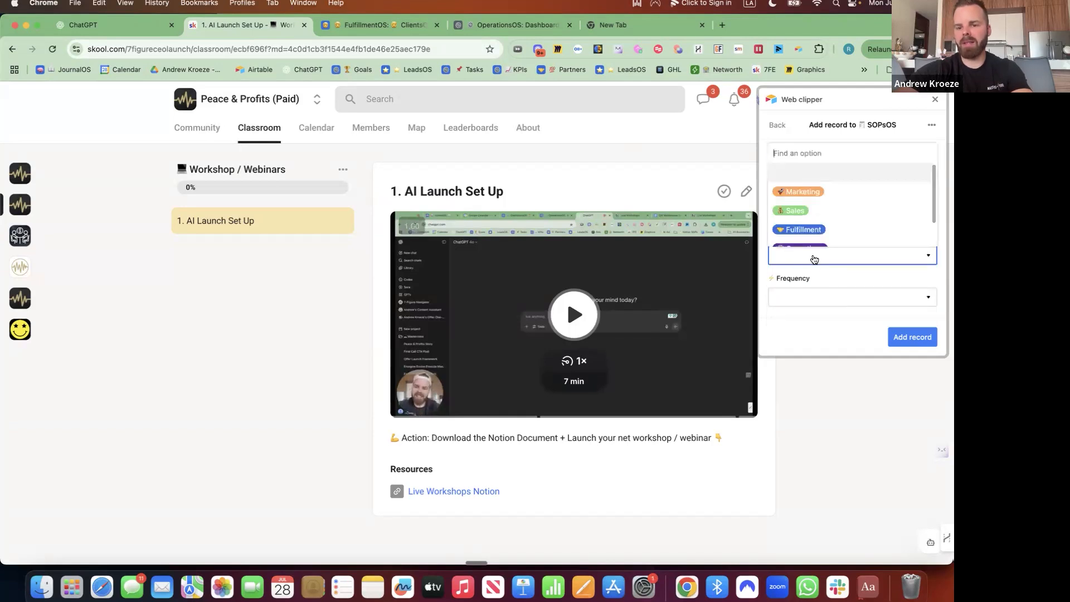
click(806, 229)
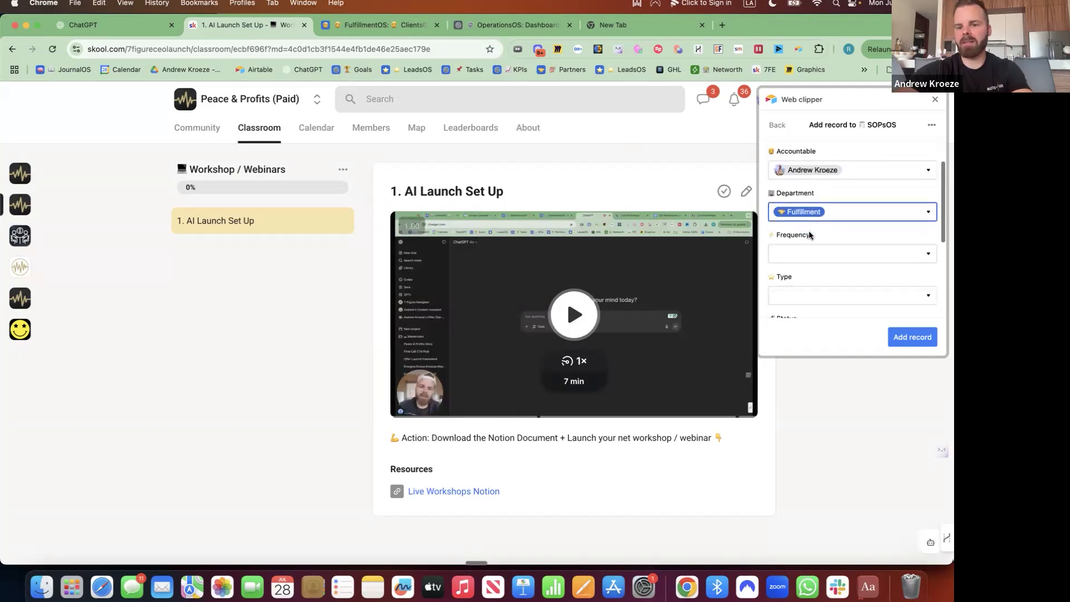
click(806, 226)
click(795, 287)
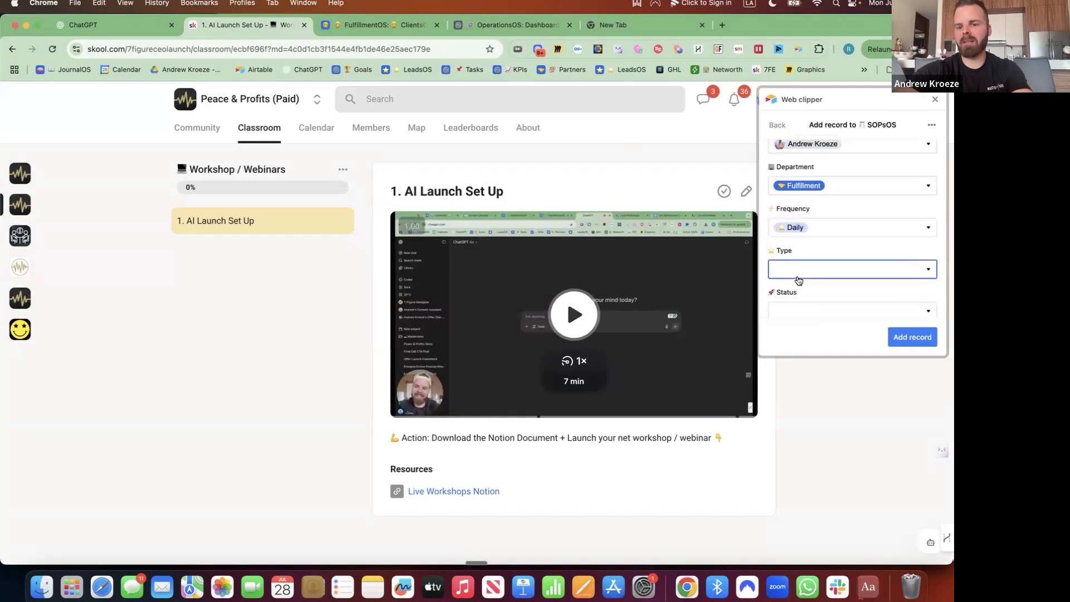
click(798, 271)
scroll(808, 229, down, 1)
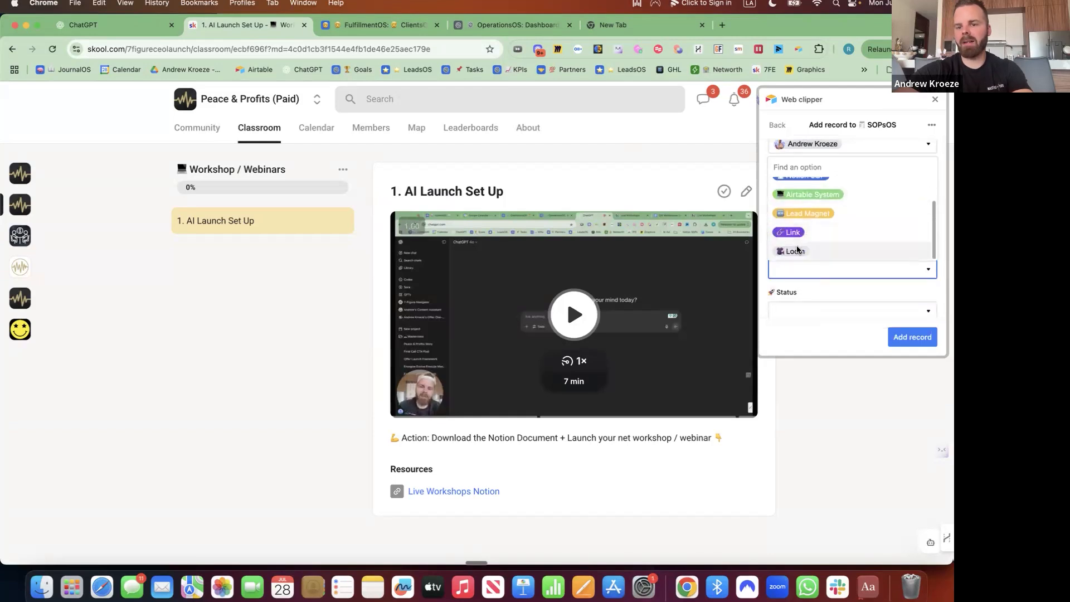
click(804, 250)
click(802, 254)
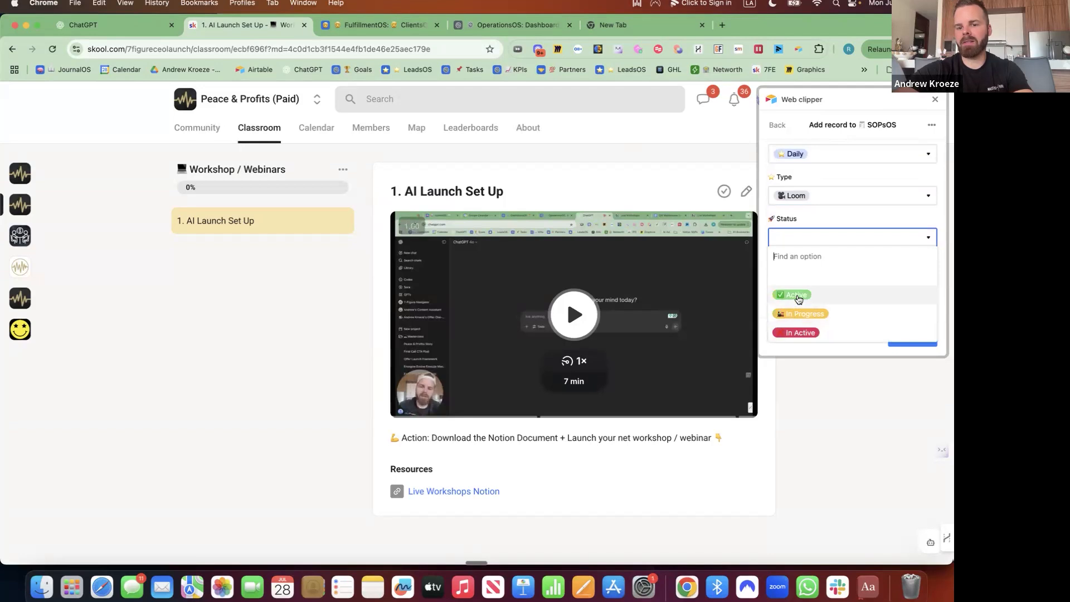
click(798, 296)
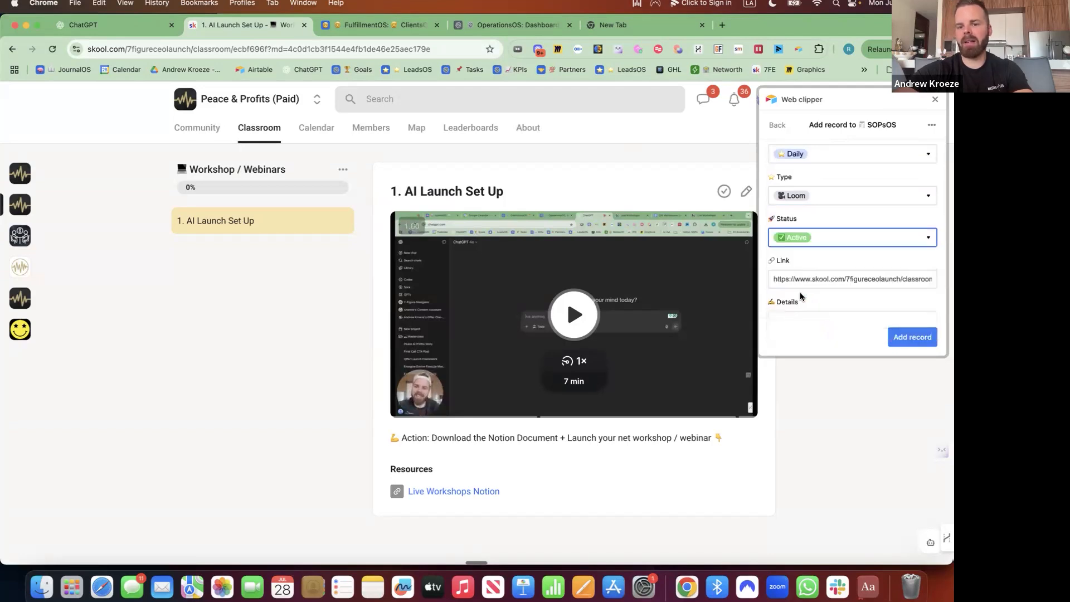
scroll(801, 297, down, 2)
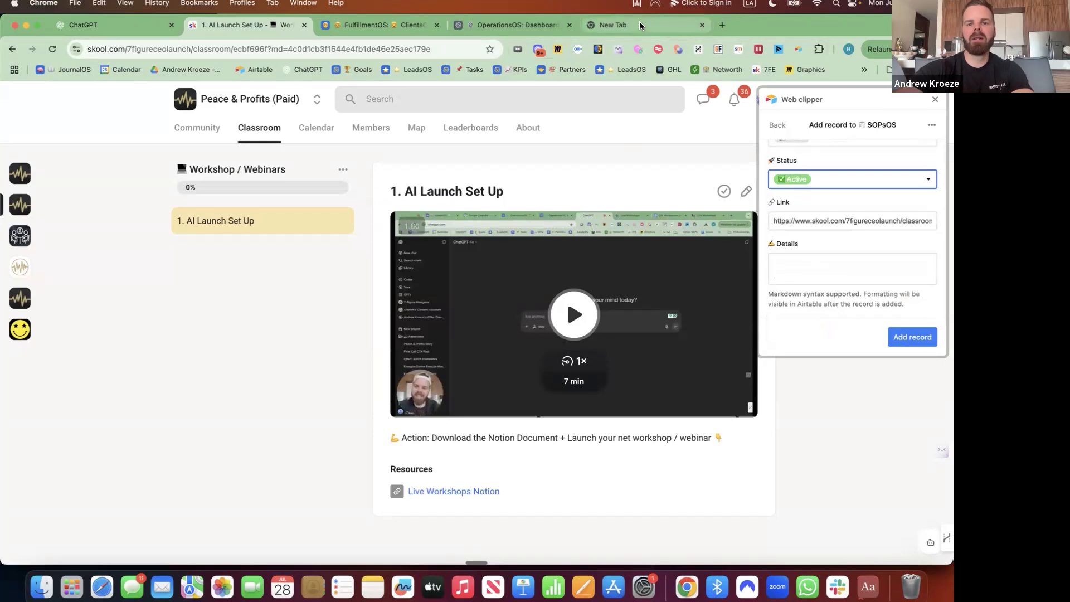
key(super+5)
Go to the Loom library and open the Maximizing Attendance for Daily Calls video.
text(lo)
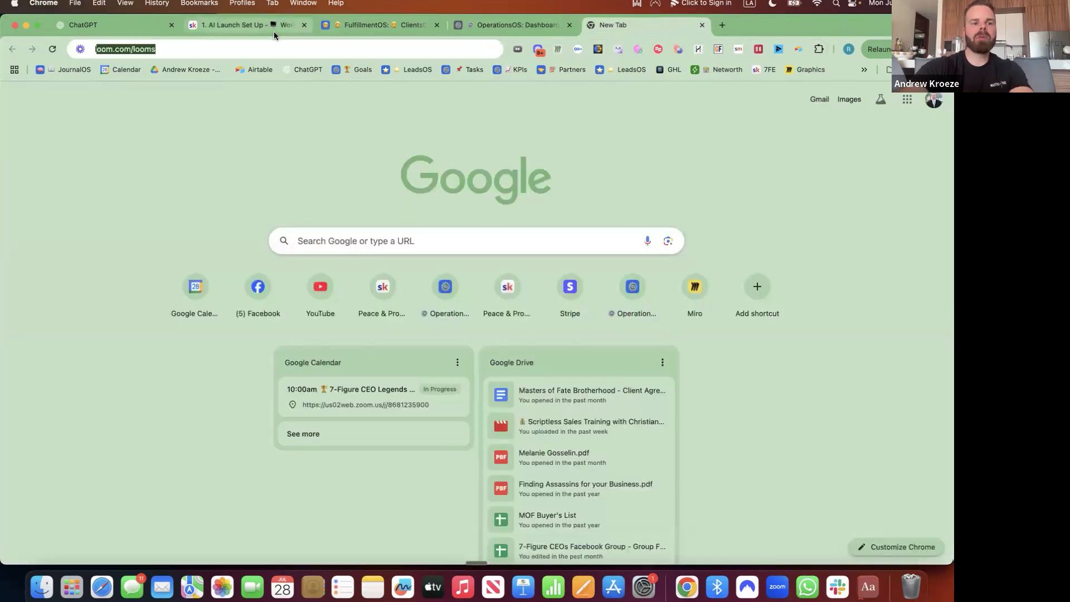
text(om)
key(Return)
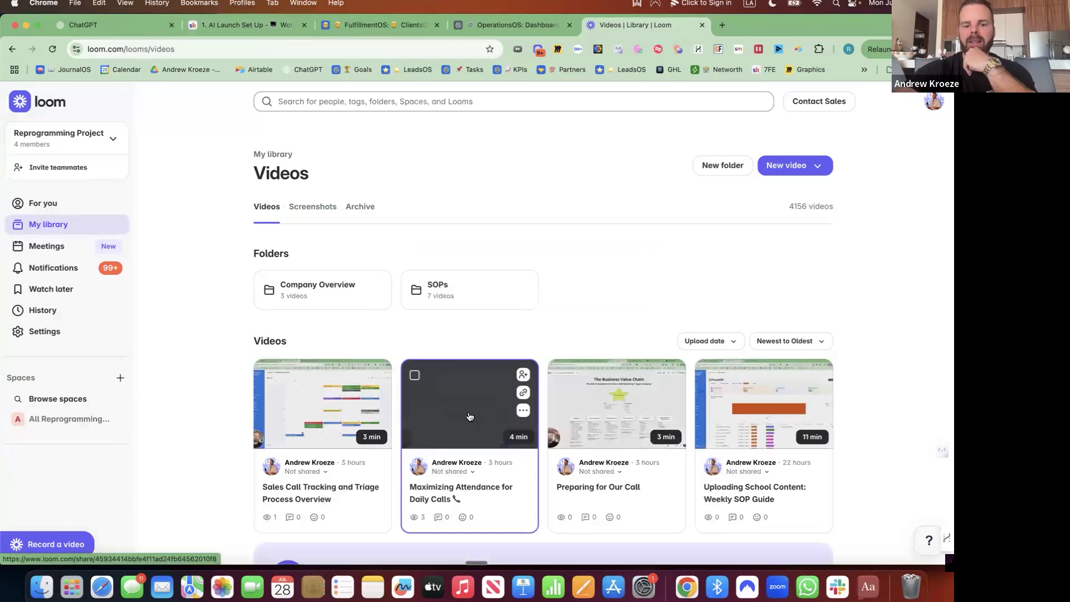
click(469, 417)
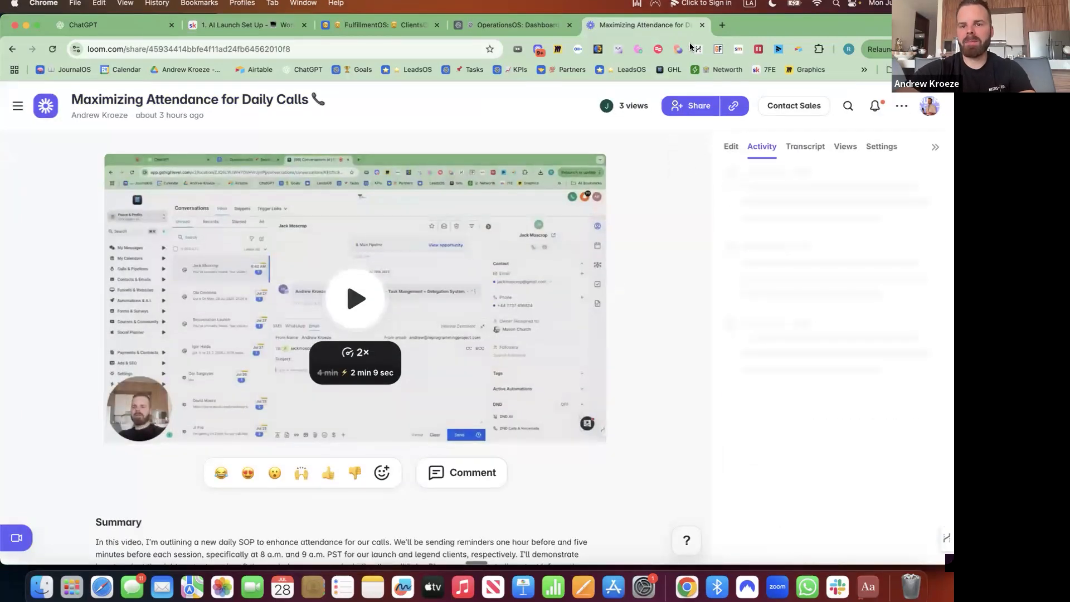
Generate an SOP from the video with Create SOP and copy its text.
click(732, 147)
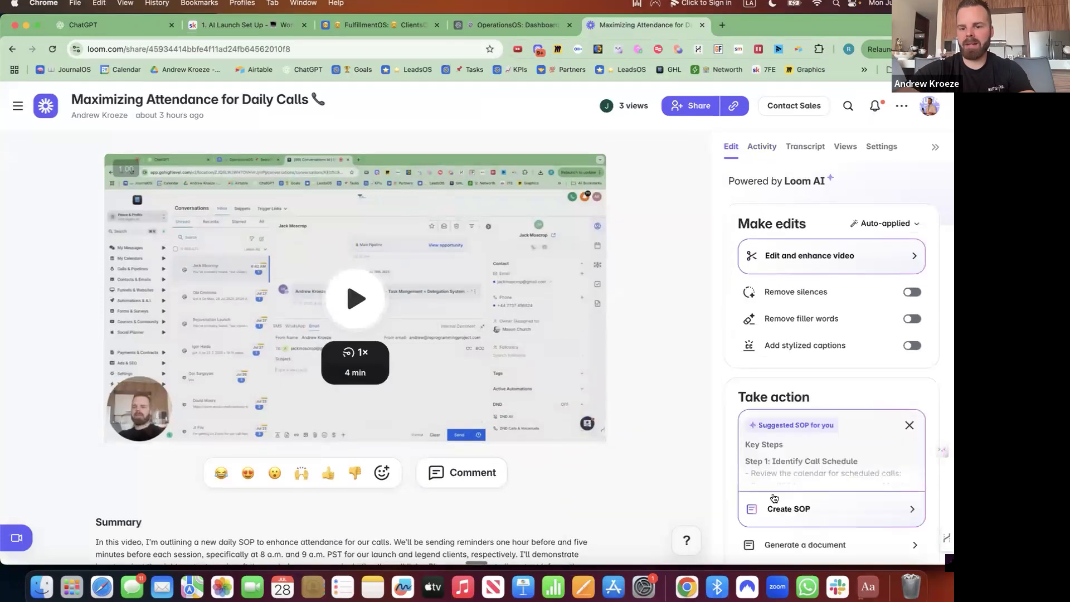
scroll(774, 497, down, 2)
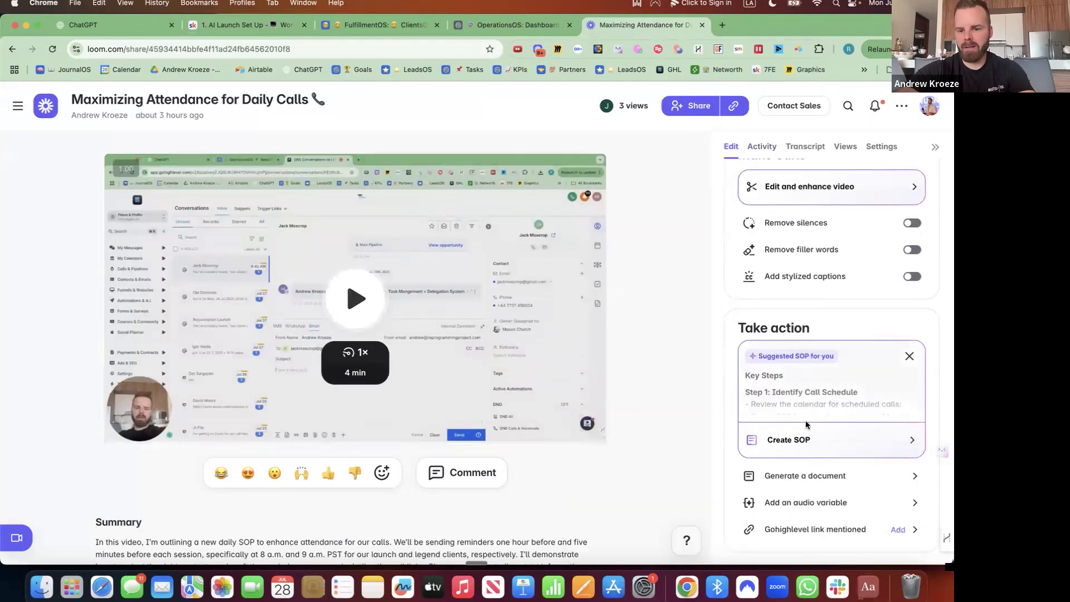
click(805, 440)
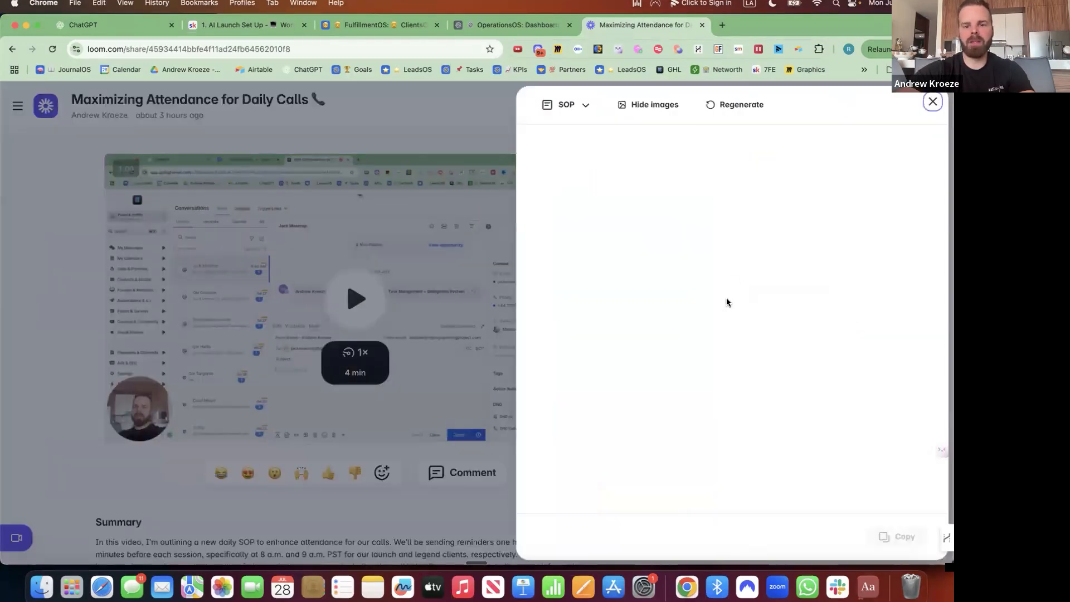
click(897, 536)
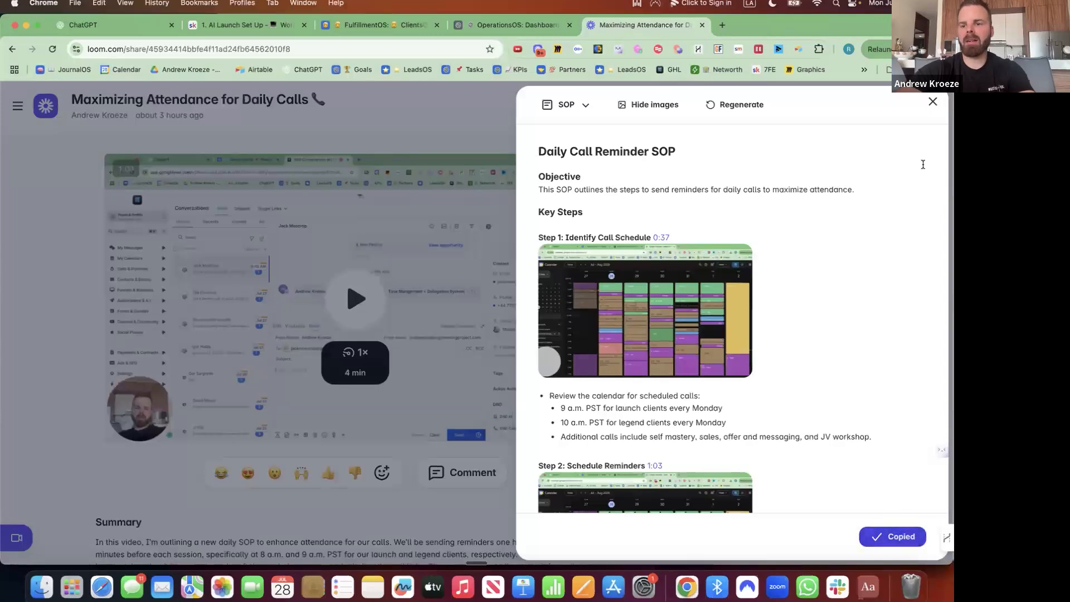
click(933, 101)
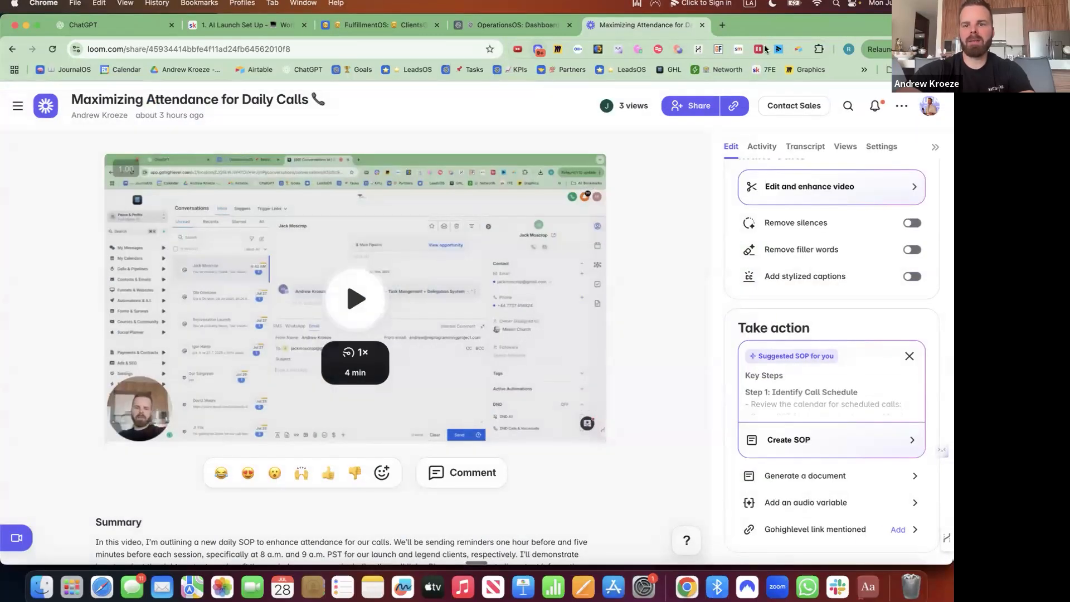
click(800, 50)
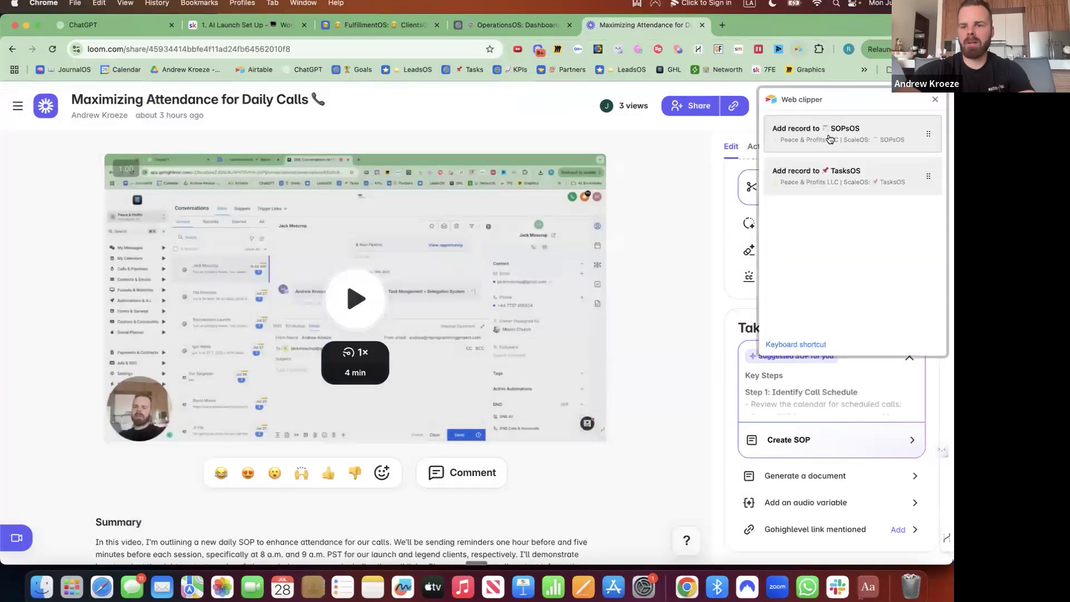
Start a new SOPsOS record, make the matching person accountable, and set Department to Fulfillment.
click(828, 134)
click(825, 213)
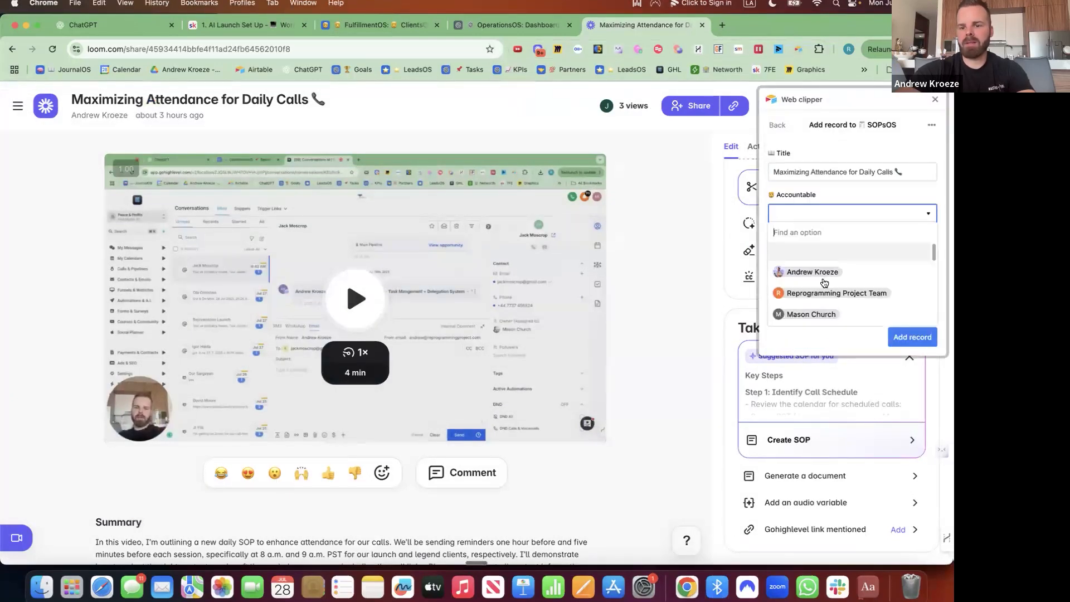
text(jame)
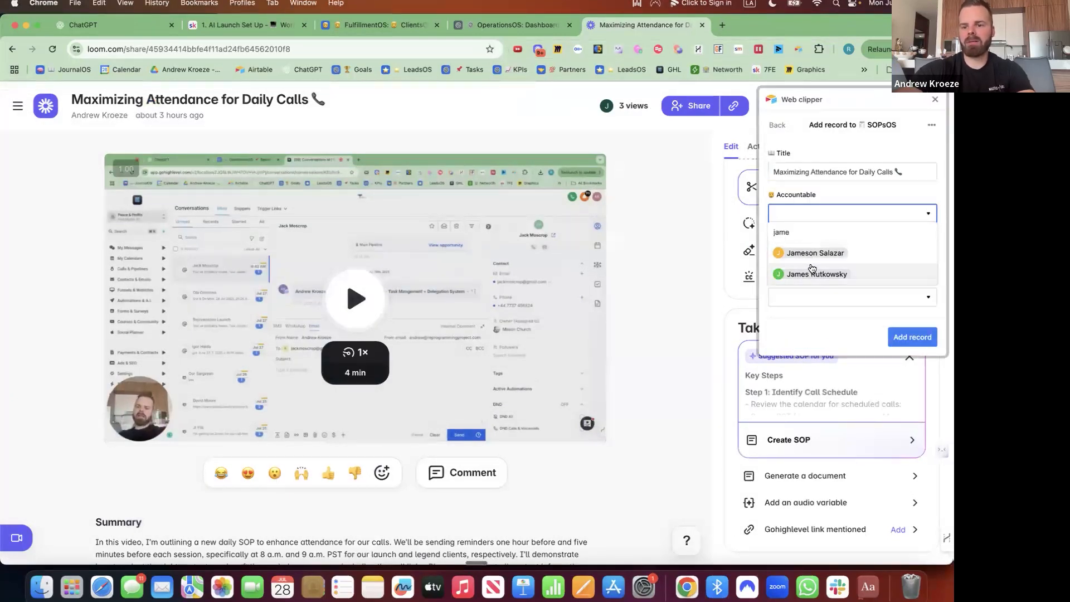
click(814, 254)
click(813, 256)
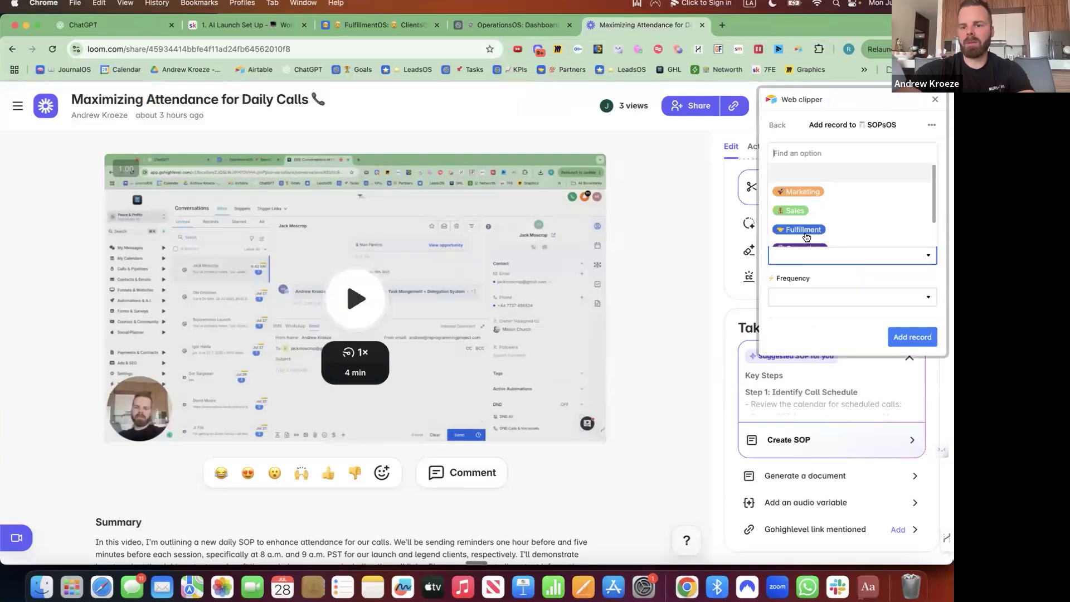
click(807, 231)
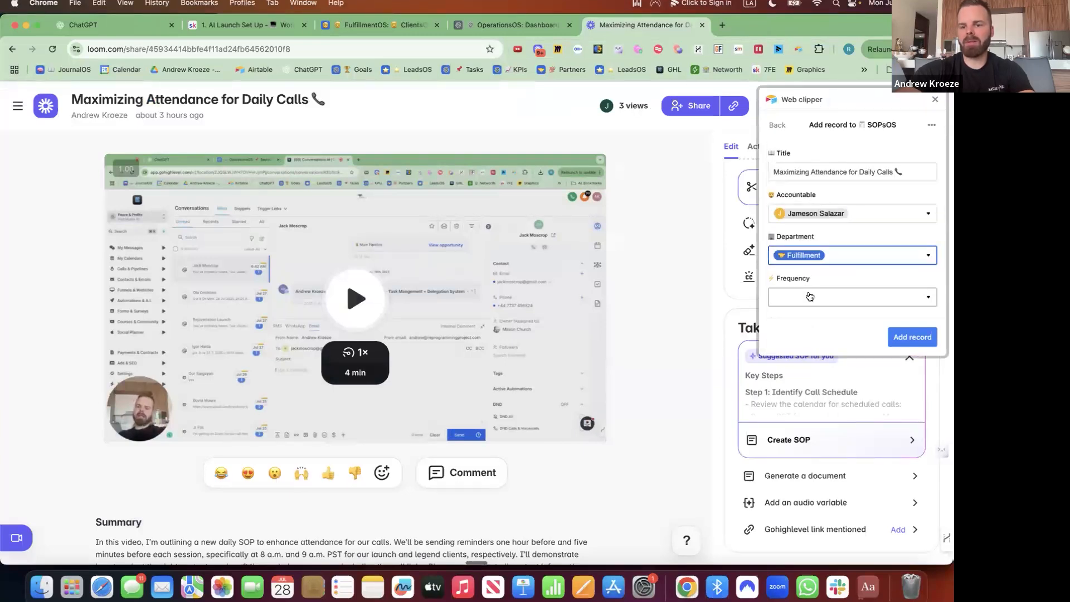
Set the record's Frequency to Daily, Type to Loom and Status to Active.
click(811, 296)
click(796, 234)
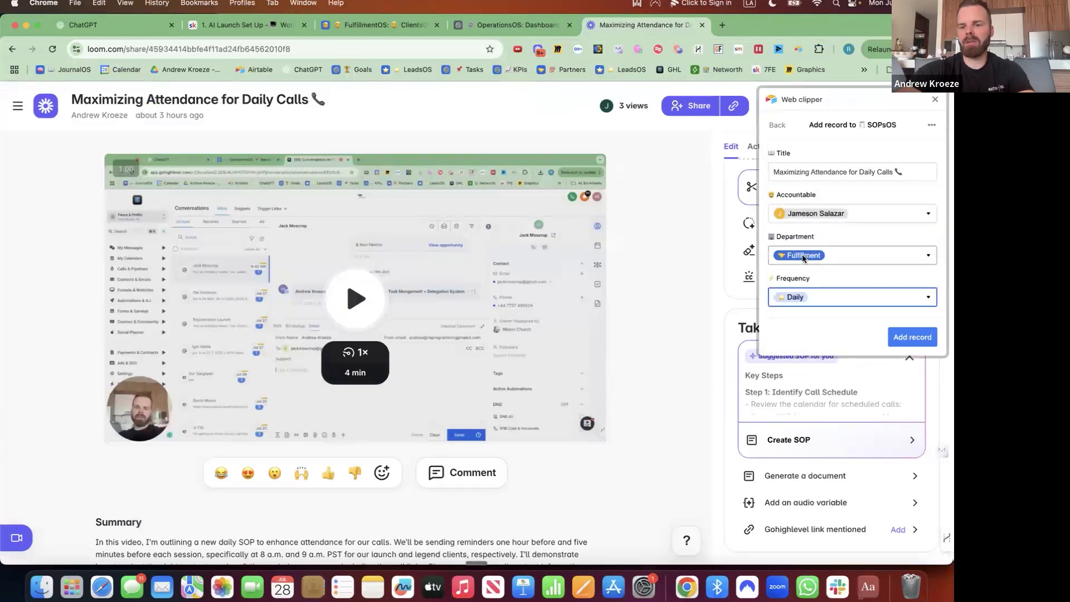
click(804, 233)
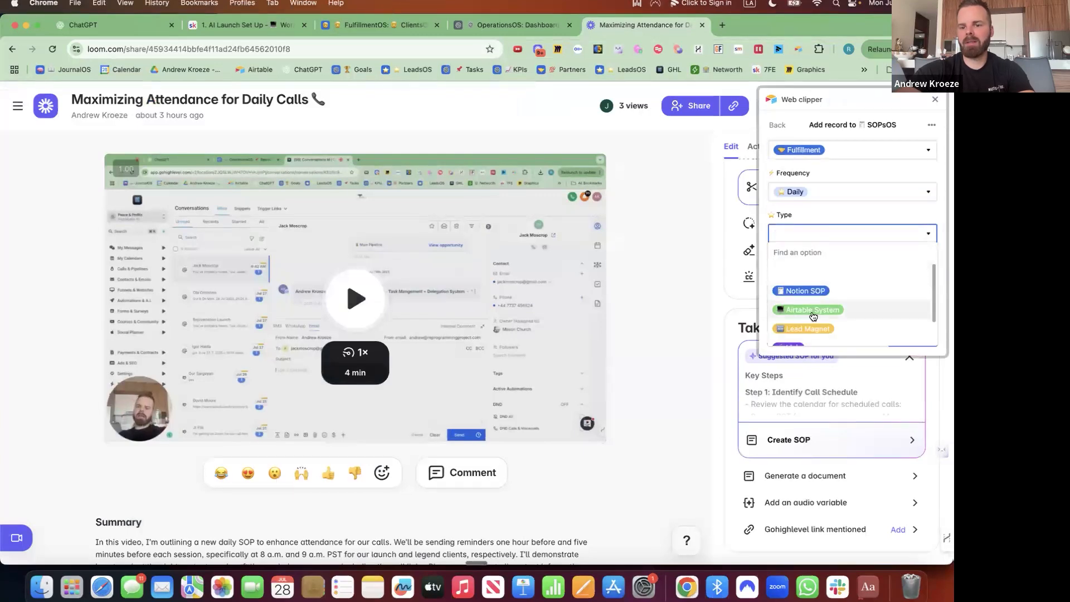
scroll(812, 313, down, 2)
click(808, 334)
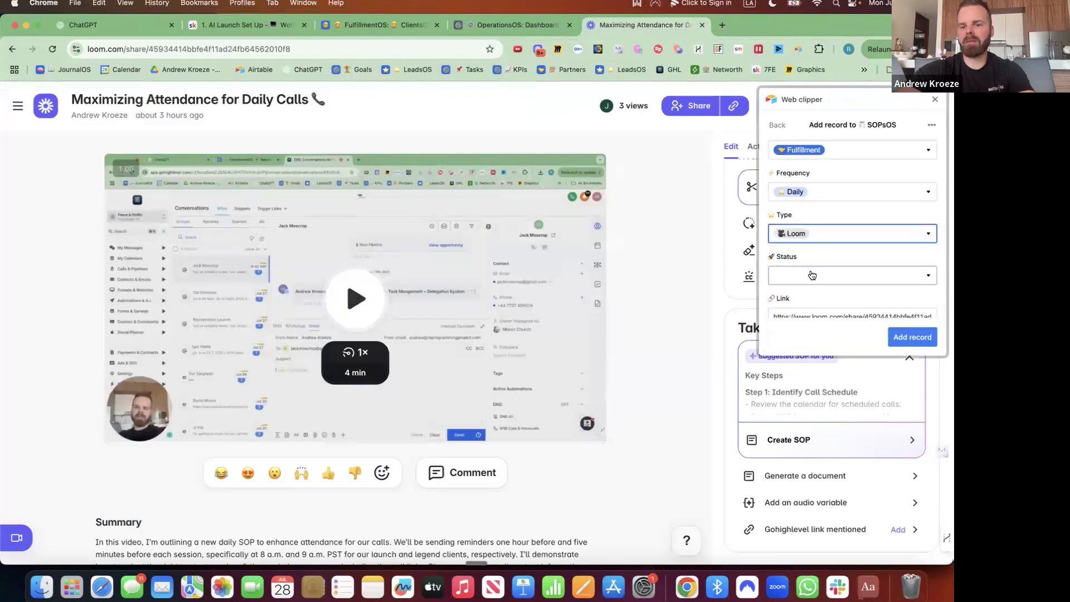
click(812, 276)
click(798, 221)
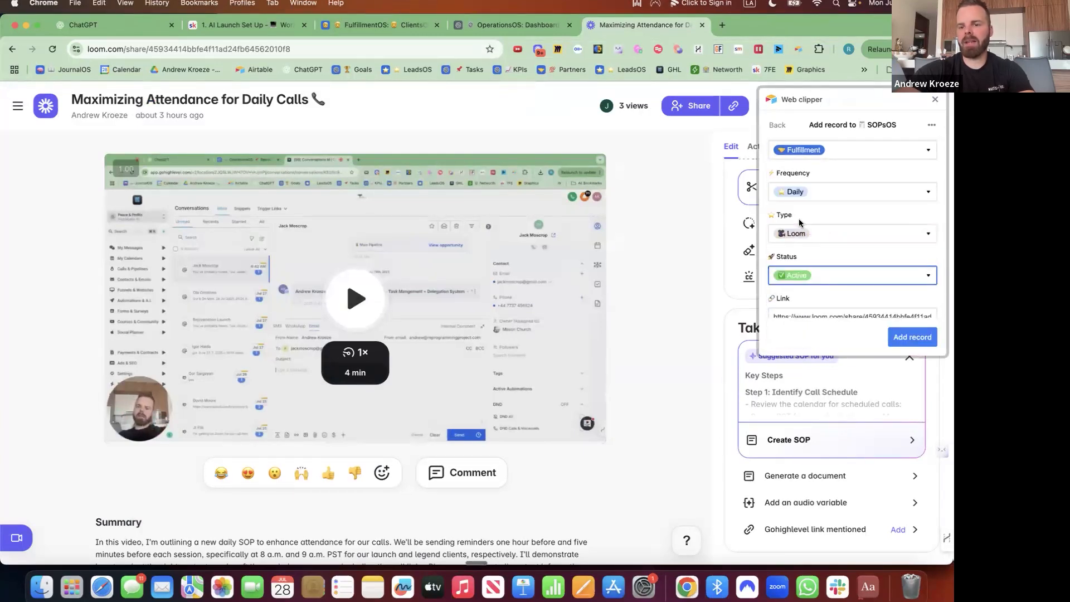
Paste the copied Daily Call Reminder SOP into Details and close the Loom tab.
scroll(807, 256, down, 3)
click(834, 265)
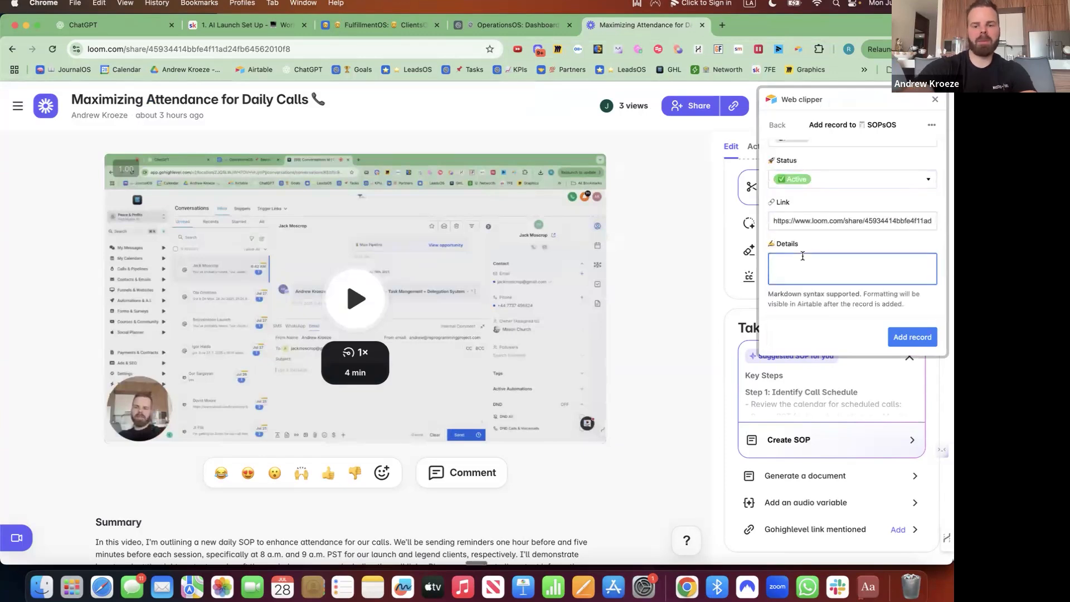
key(super+v)
scroll(828, 255, up, 10)
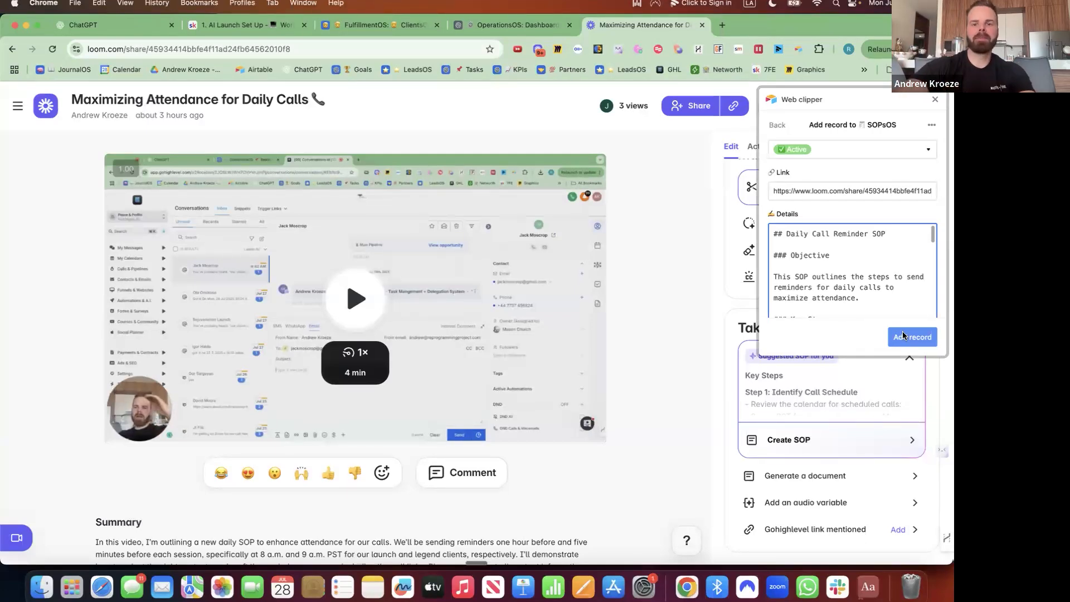
click(703, 25)
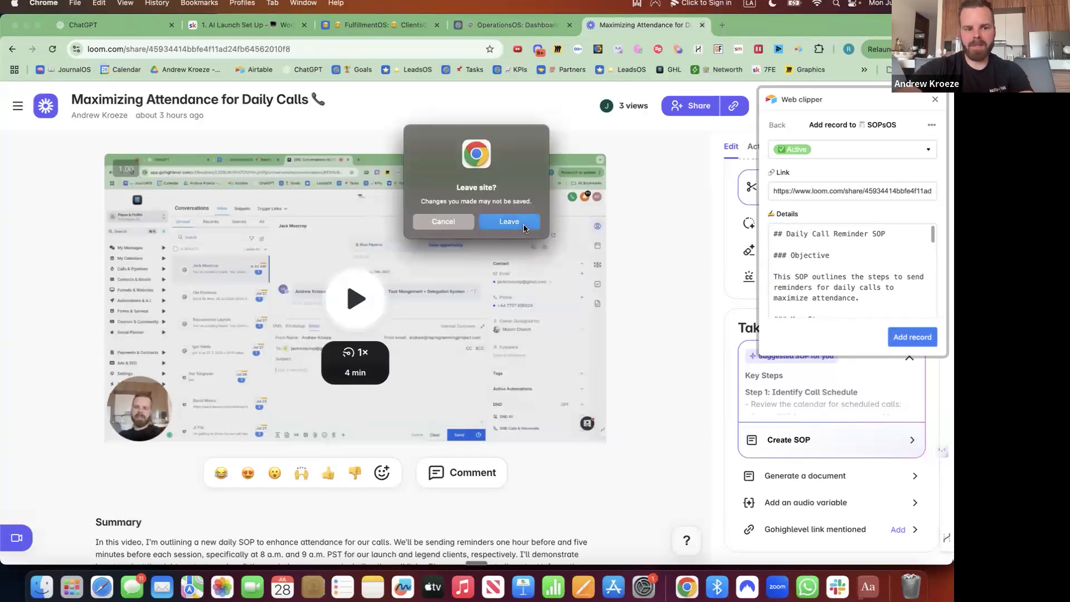
Confirm leaving the Loom page and remove the pivot table at the bottom of Dashboard 2.
click(524, 226)
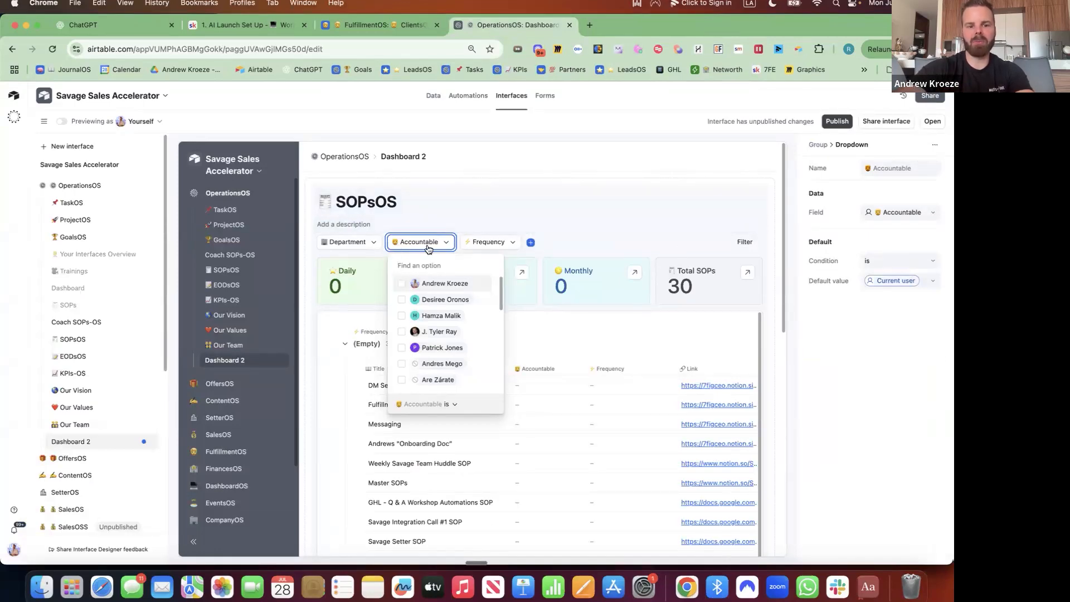
scroll(758, 306, down, 1)
scroll(758, 306, down, 3)
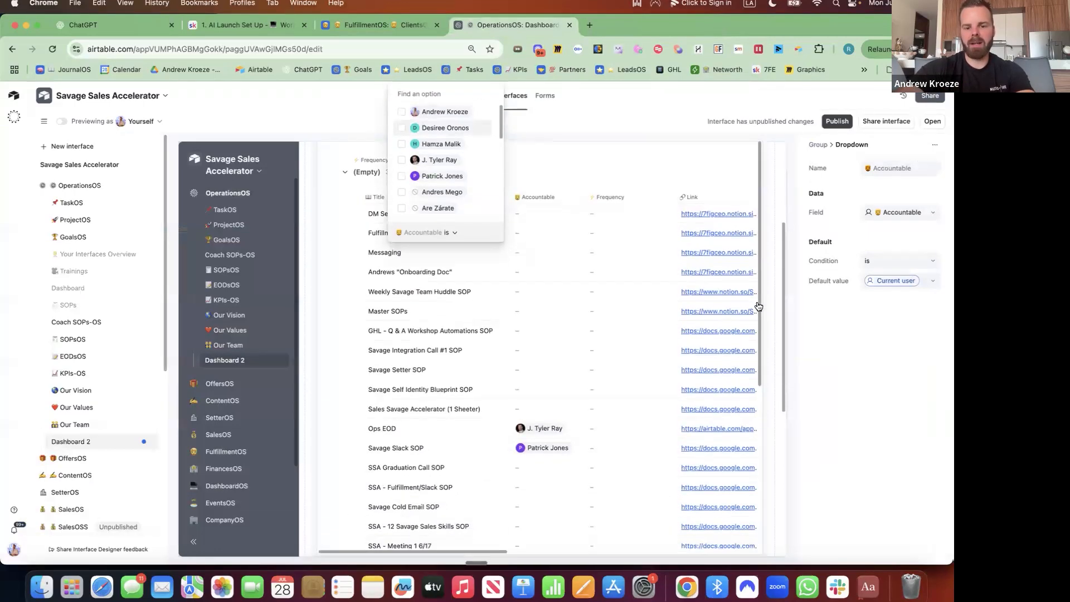
scroll(759, 307, down, 4)
scroll(724, 256, up, 4)
scroll(699, 260, down, 15)
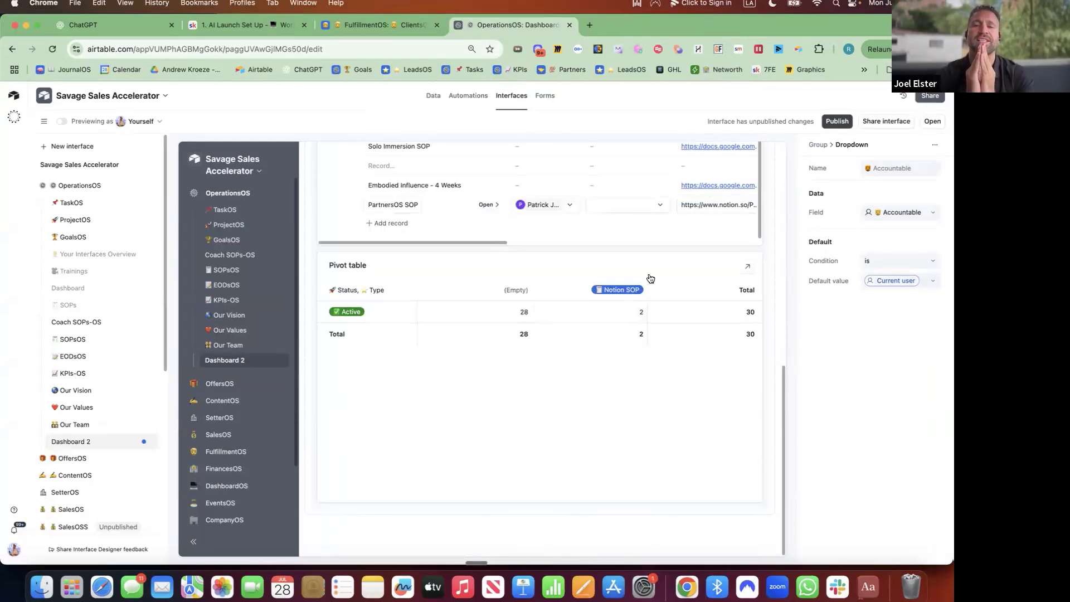
click(693, 265)
click(758, 256)
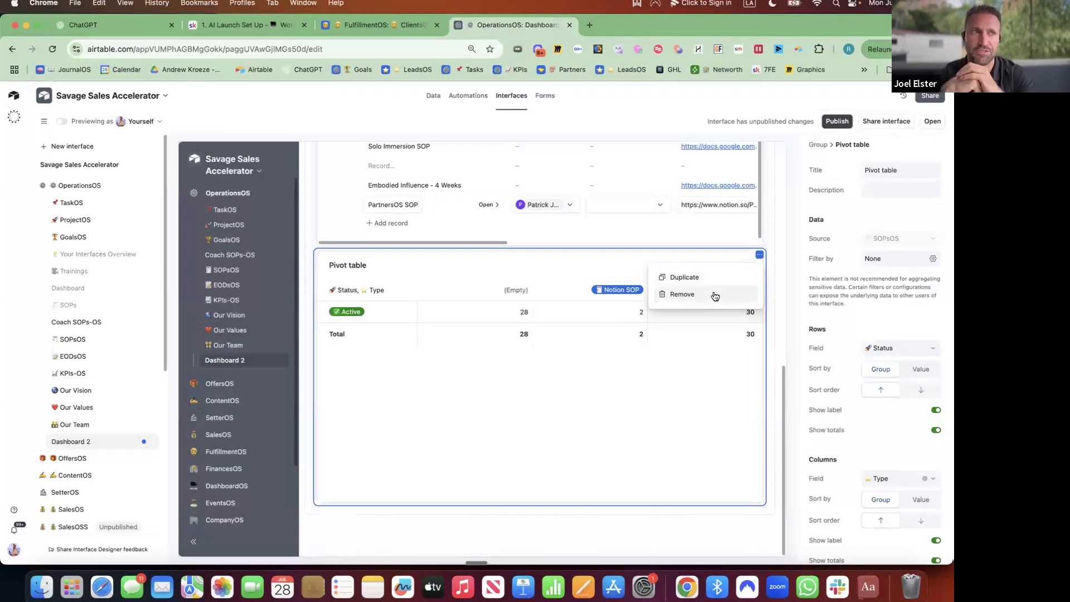
click(715, 297)
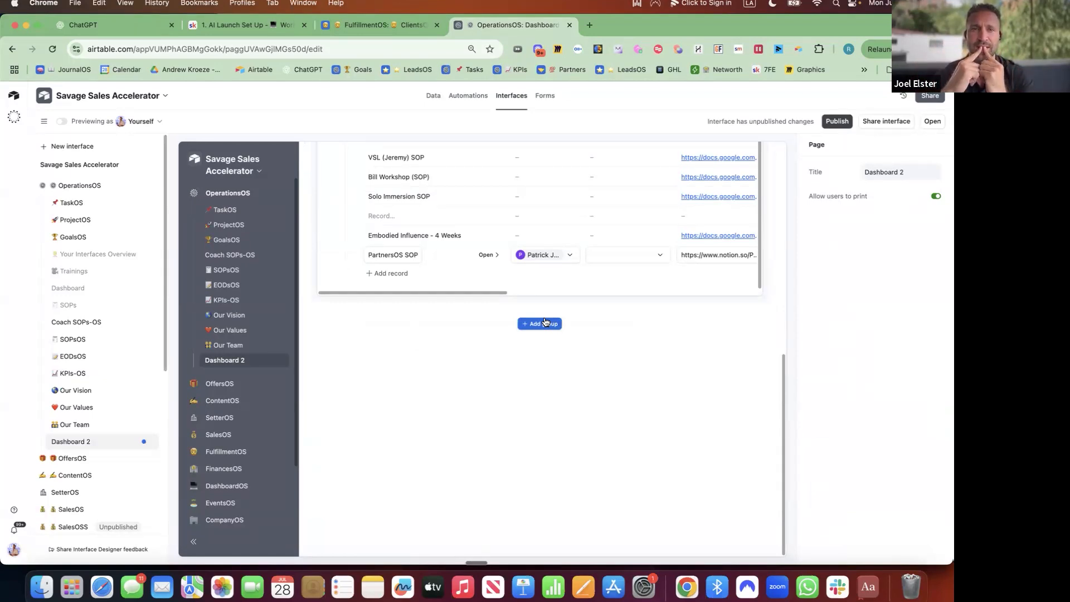
Open the DM Setting System record, then switch to the base's Automations page.
scroll(560, 243, up, 15)
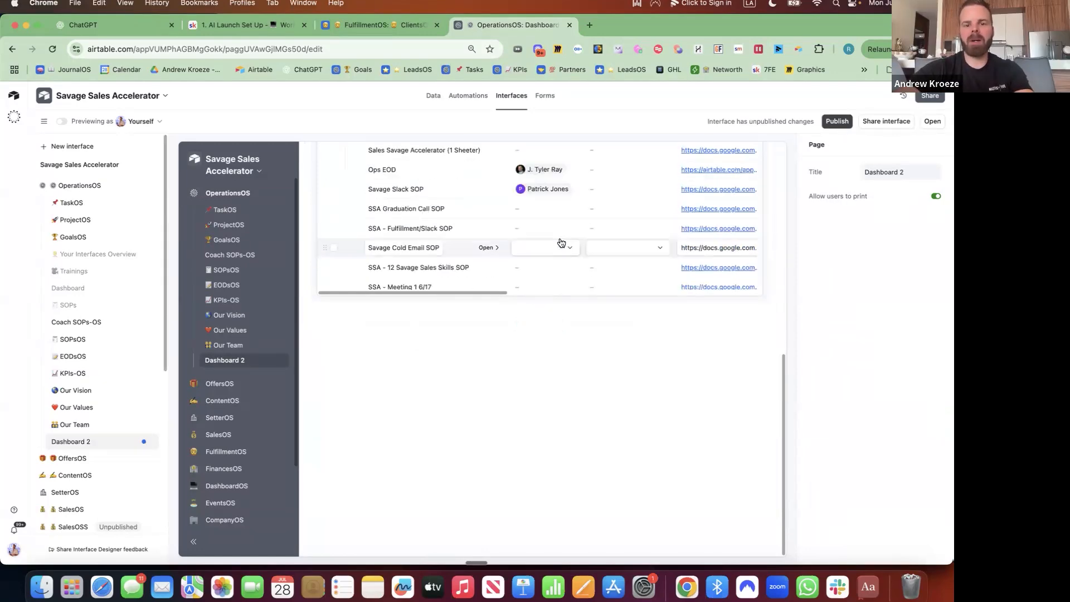
scroll(502, 313, down, 2)
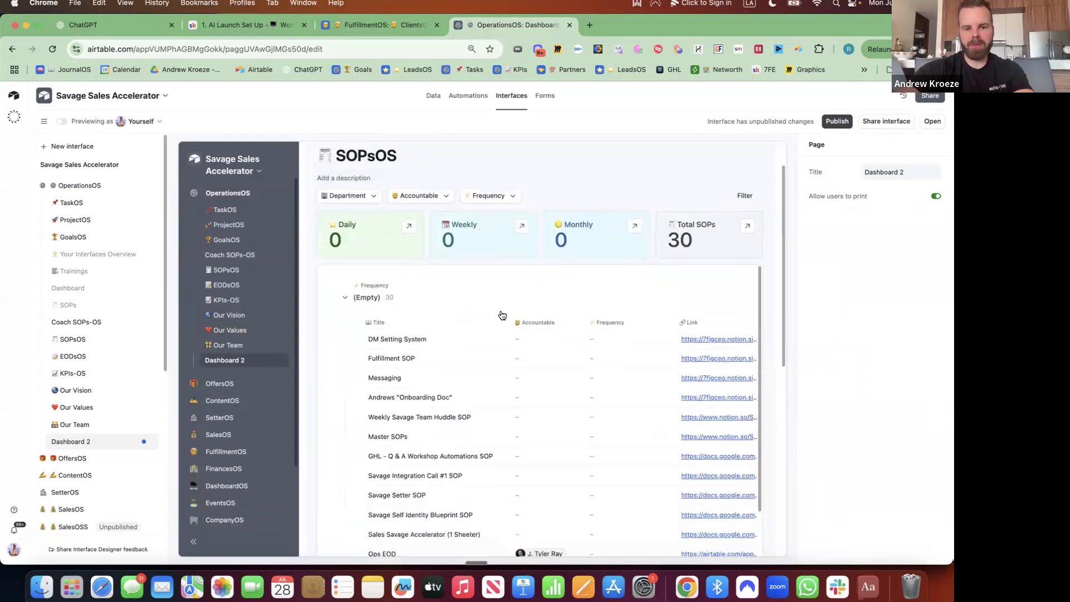
click(487, 333)
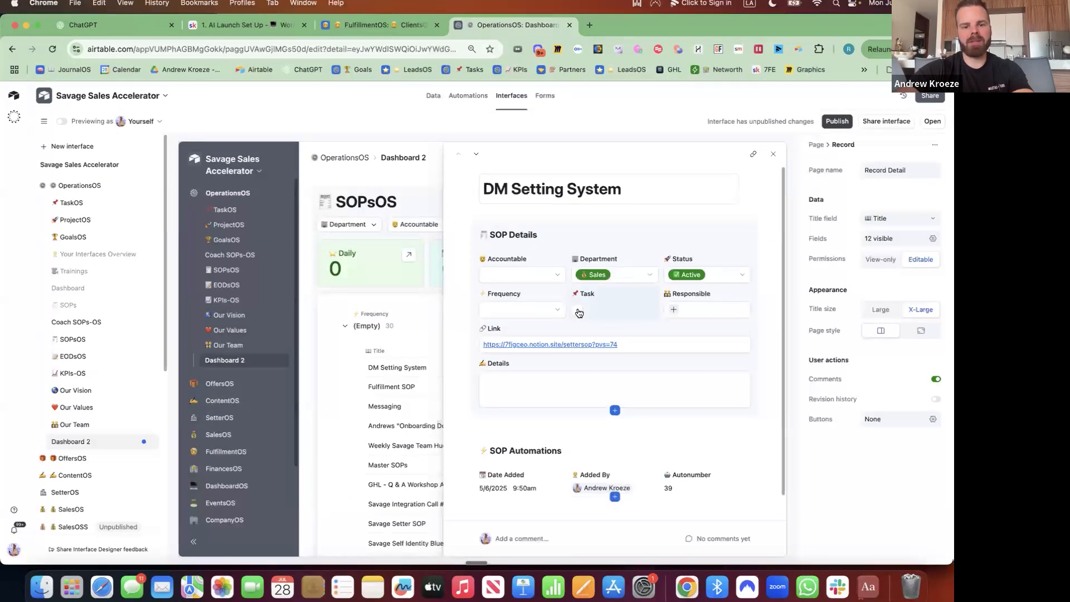
click(467, 97)
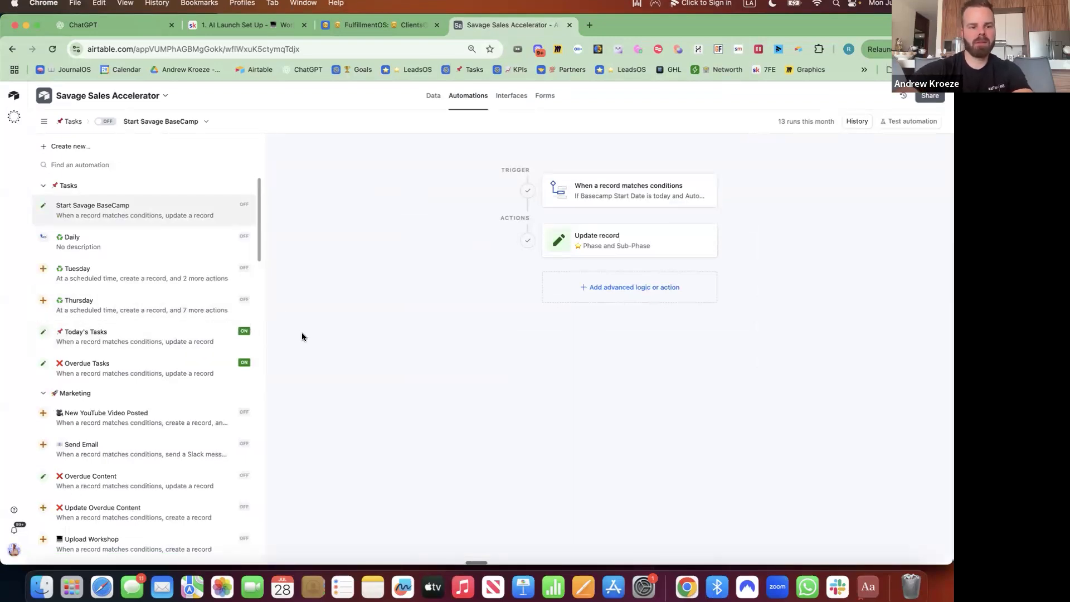
Search the automations page for 'sppp' and 'task' and browse the results.
key(super+f)
text(sp)
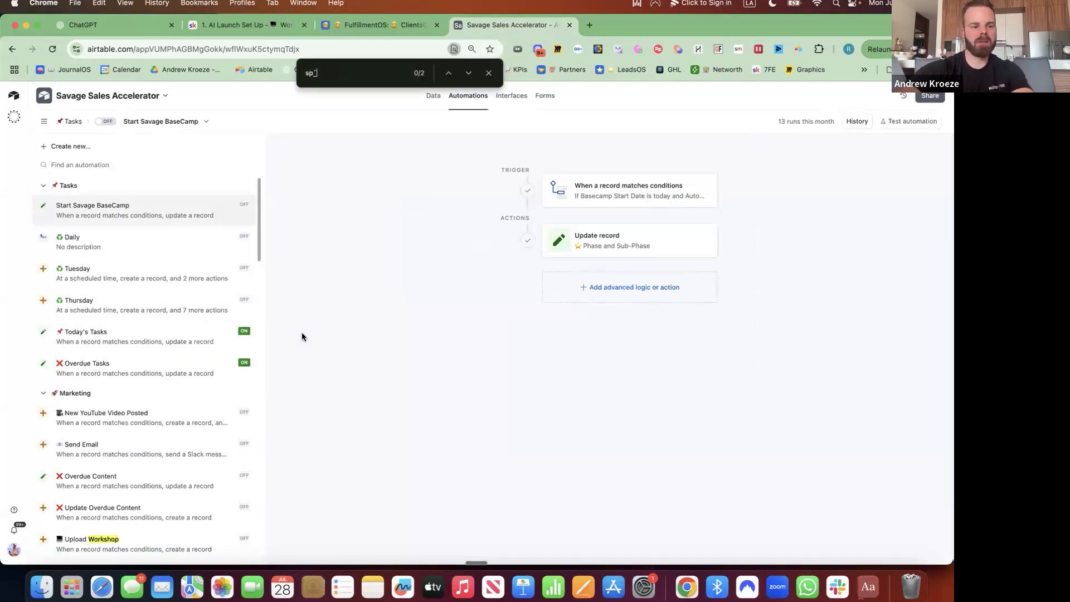
text(p)
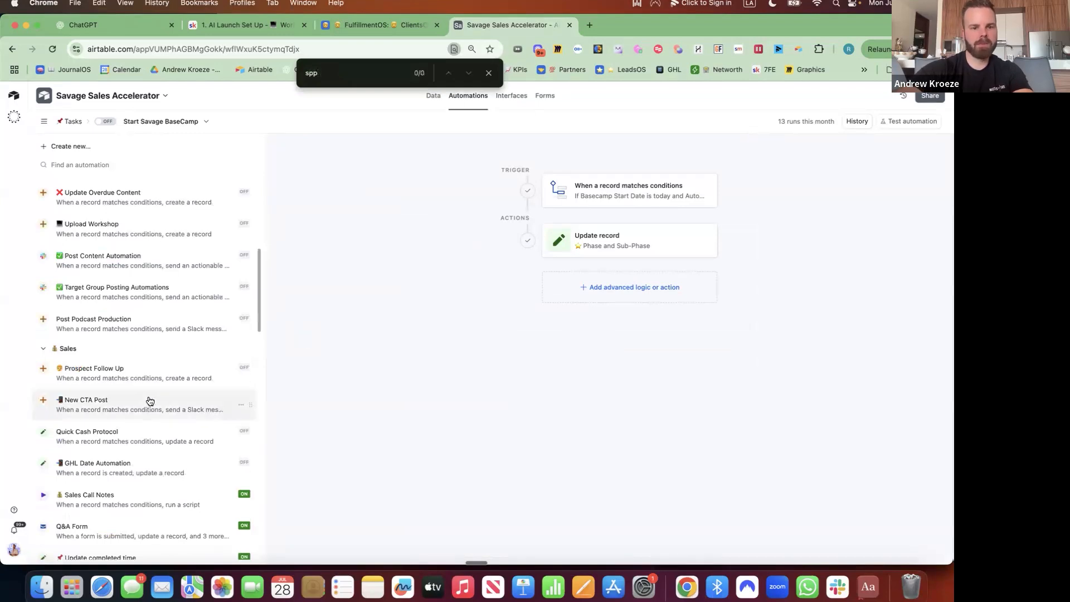
text(p)
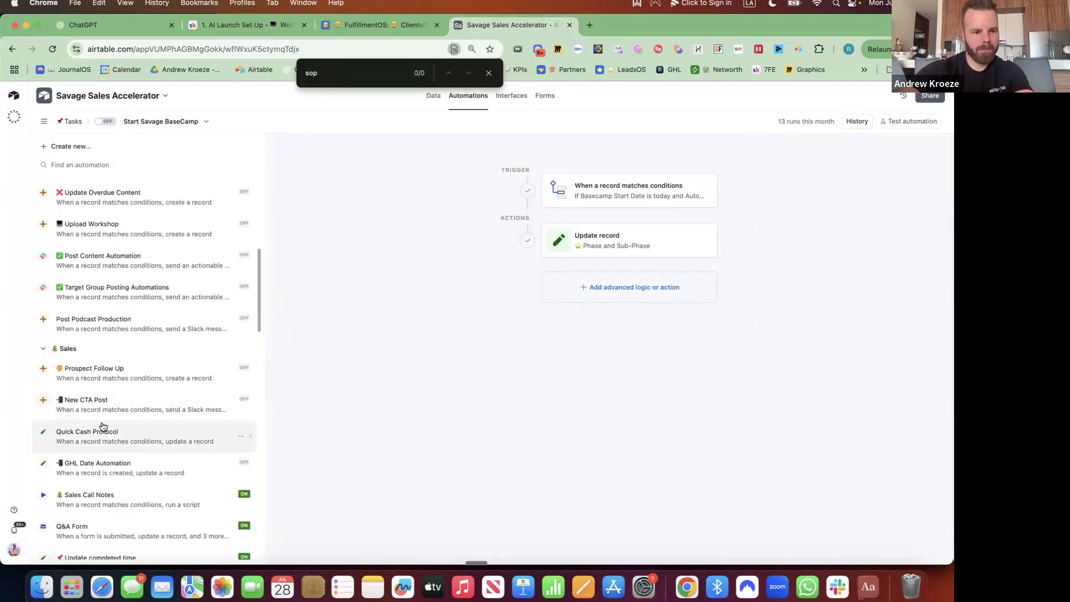
scroll(128, 400, down, 1)
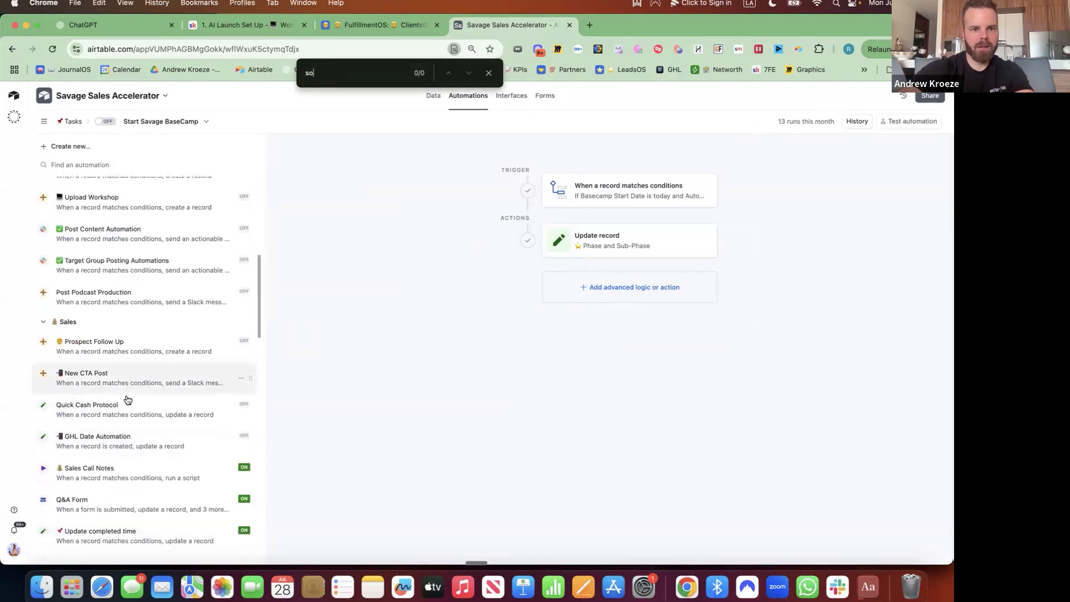
text(task)
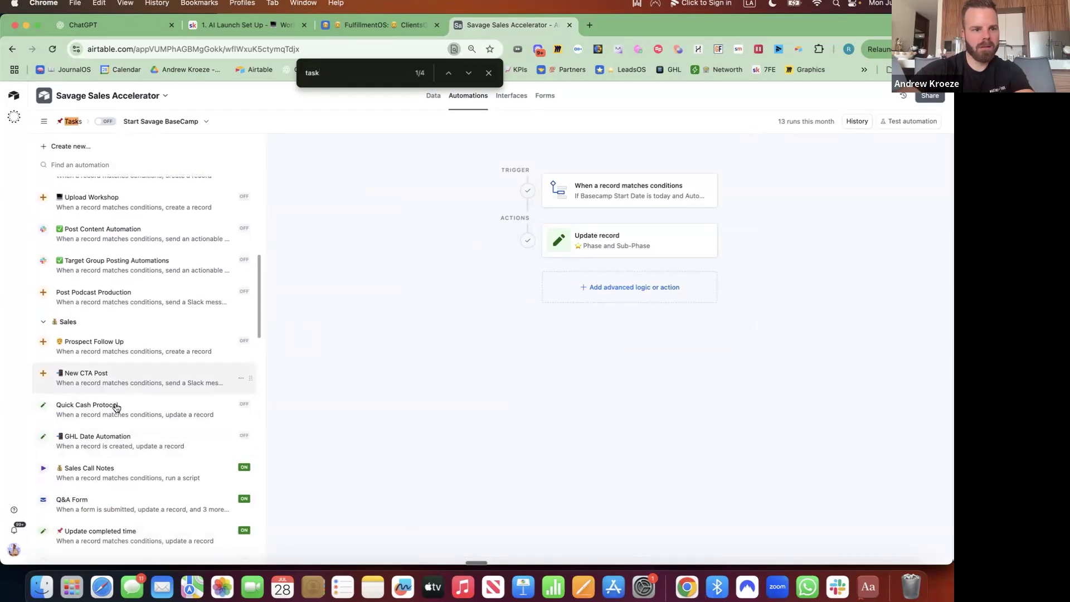
scroll(134, 359, up, 10)
scroll(134, 360, down, 12)
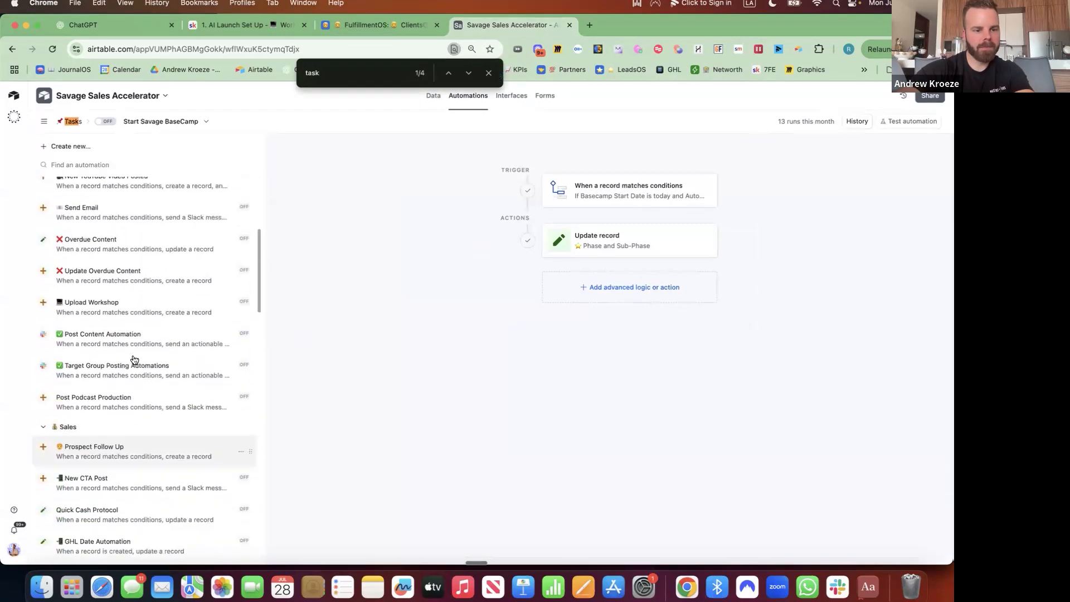
scroll(134, 360, down, 10)
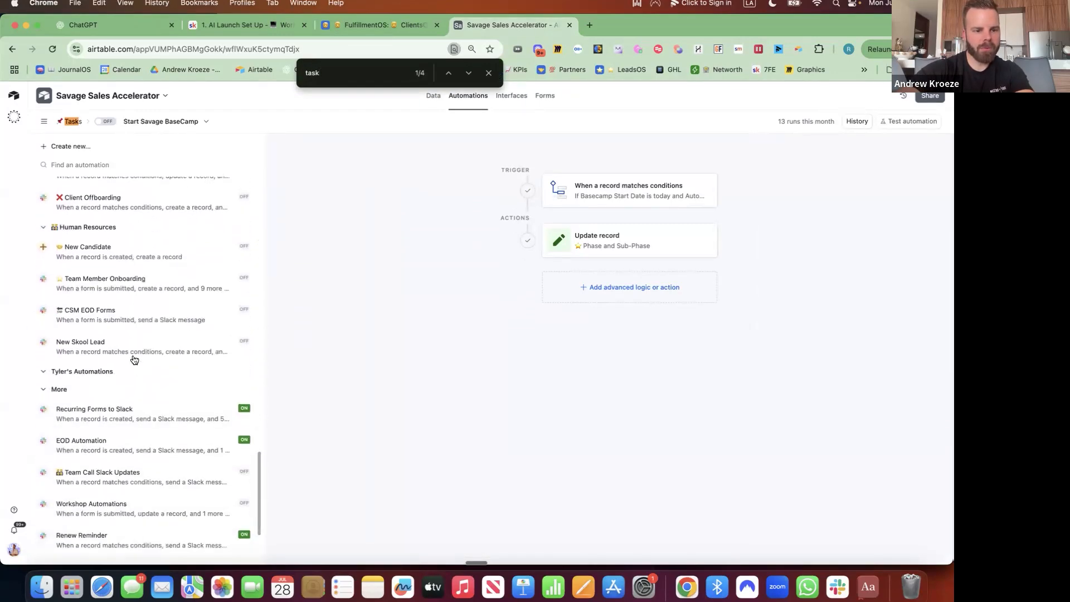
scroll(134, 360, up, 20)
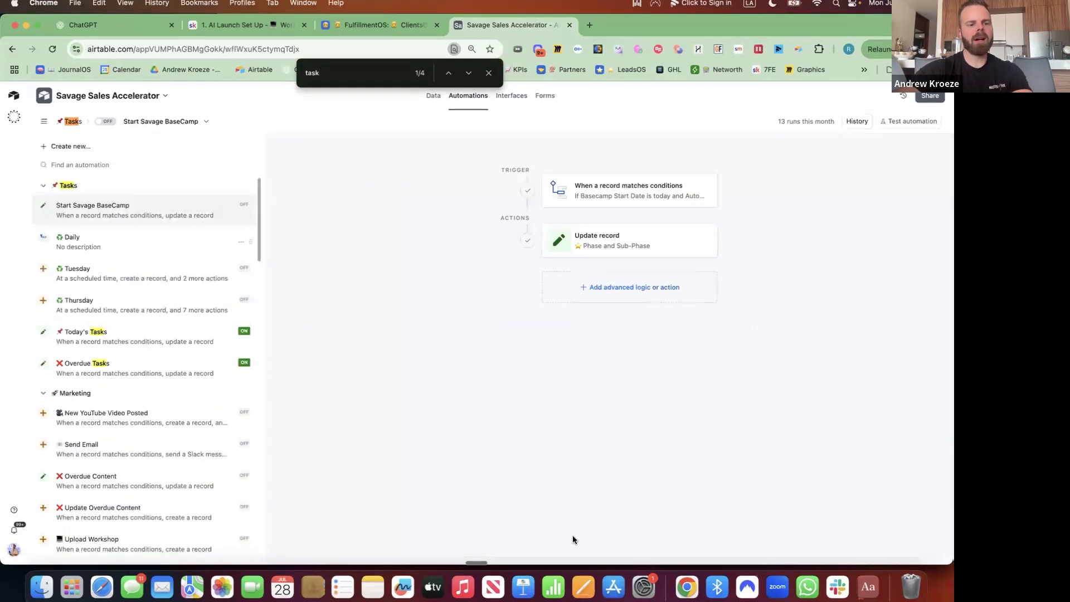
scroll(163, 373, down, 20)
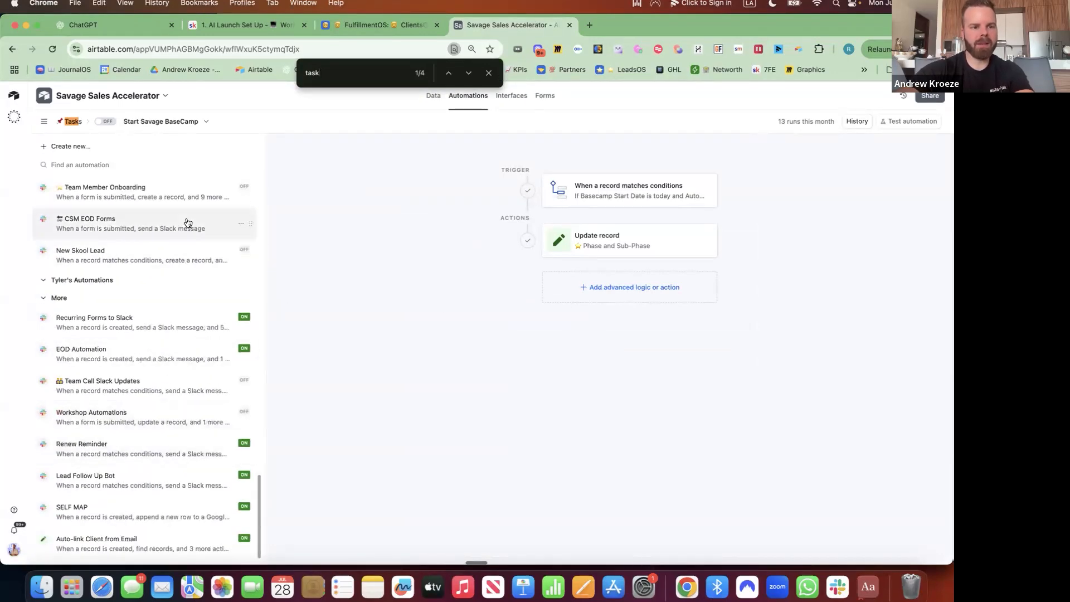
scroll(186, 222, up, 20)
Check the Create new options, then look at the Full payment automation.
click(89, 148)
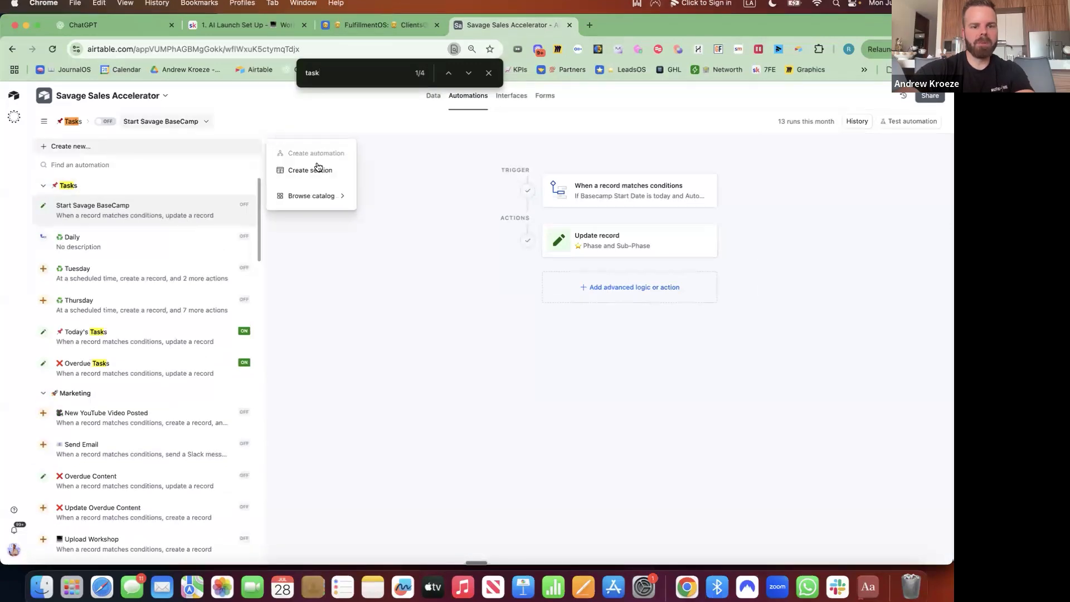
click(310, 265)
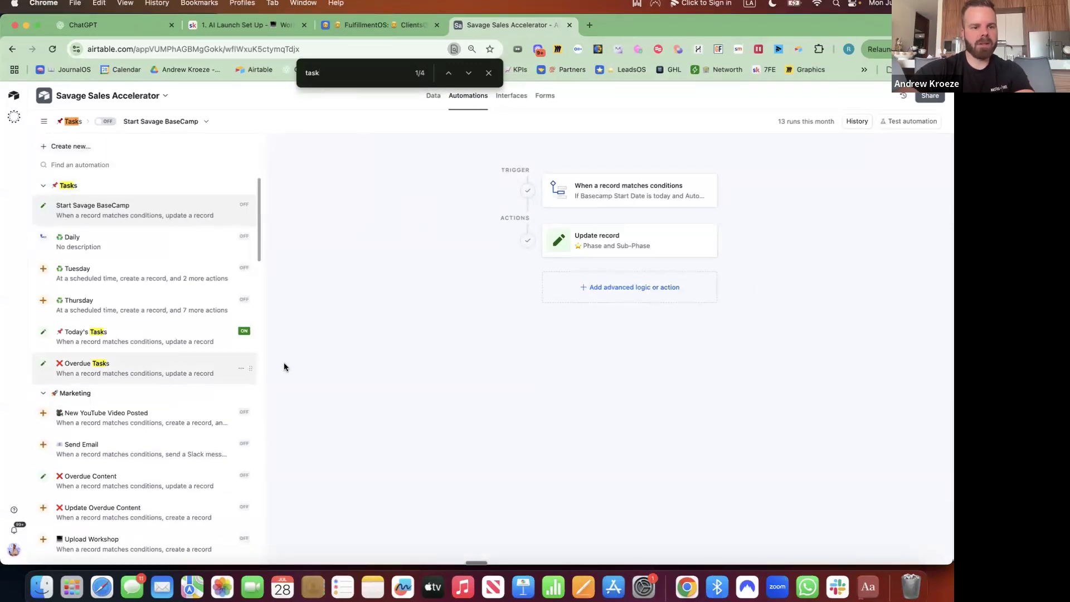
scroll(189, 389, down, 20)
scroll(168, 284, up, 5)
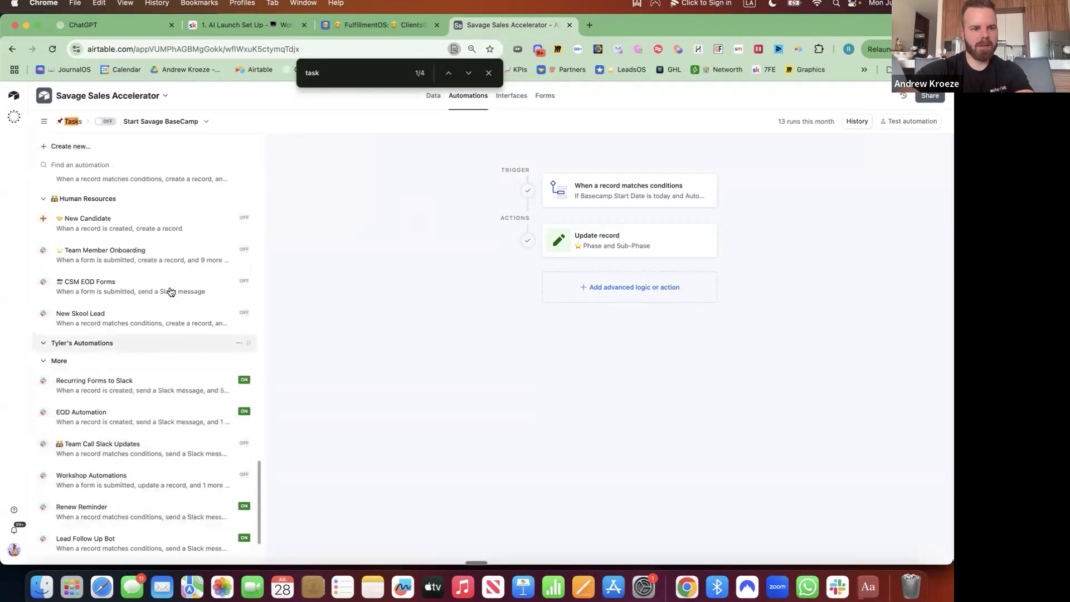
click(153, 269)
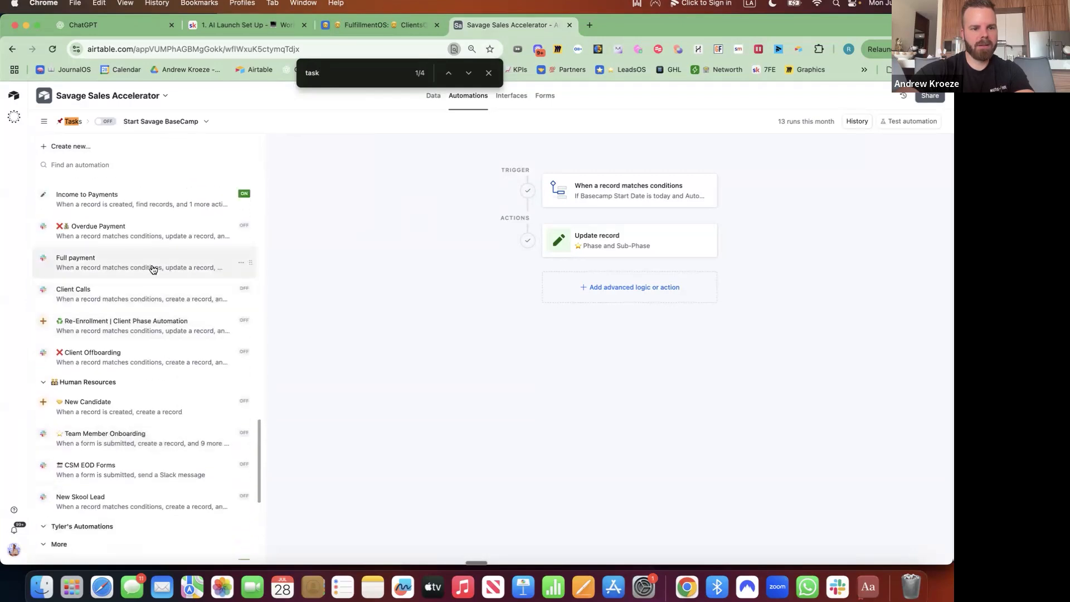
scroll(154, 269, up, 2)
scroll(153, 269, up, 4)
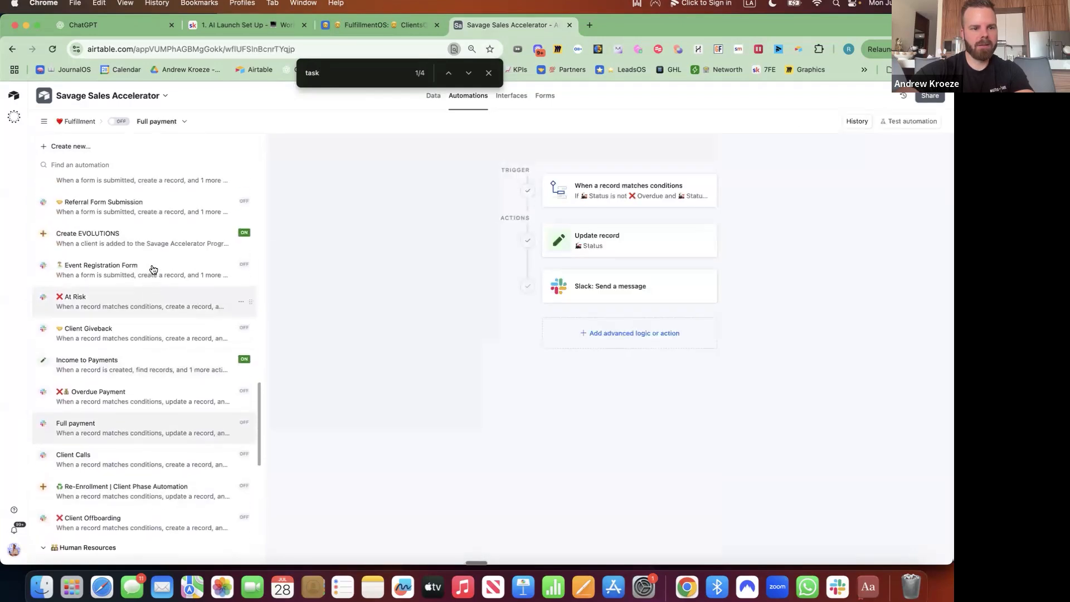
Delete the Event Registration Form automation and confirm the deletion.
click(189, 304)
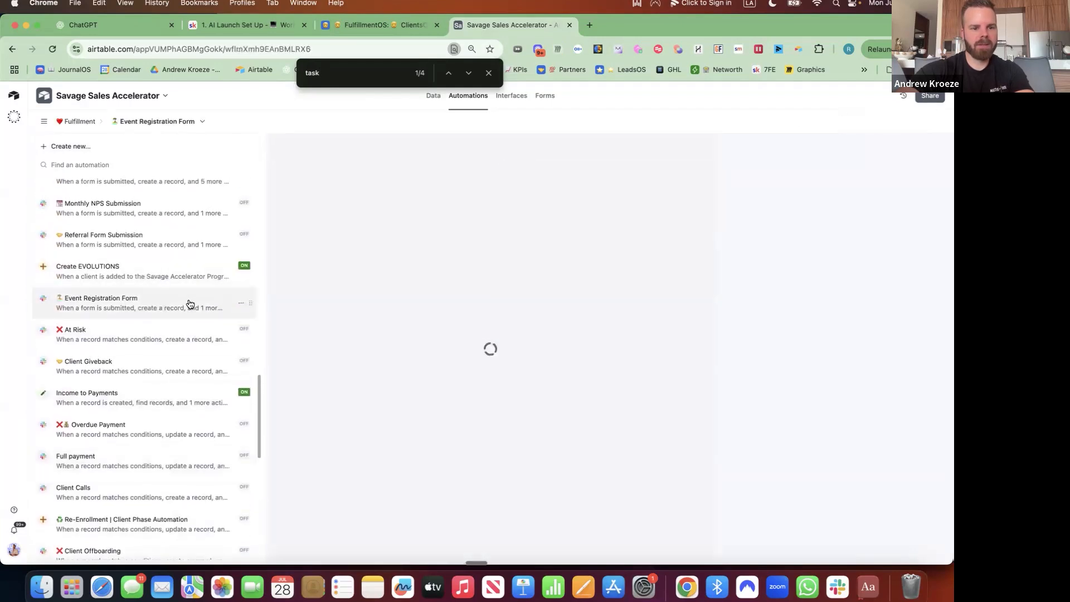
click(241, 304)
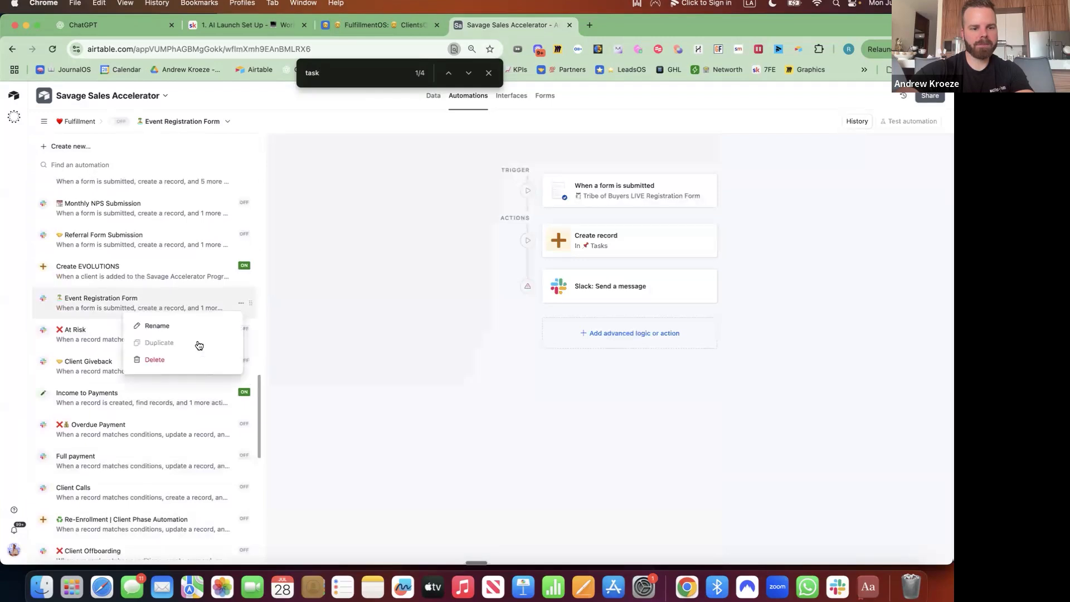
click(170, 359)
click(352, 346)
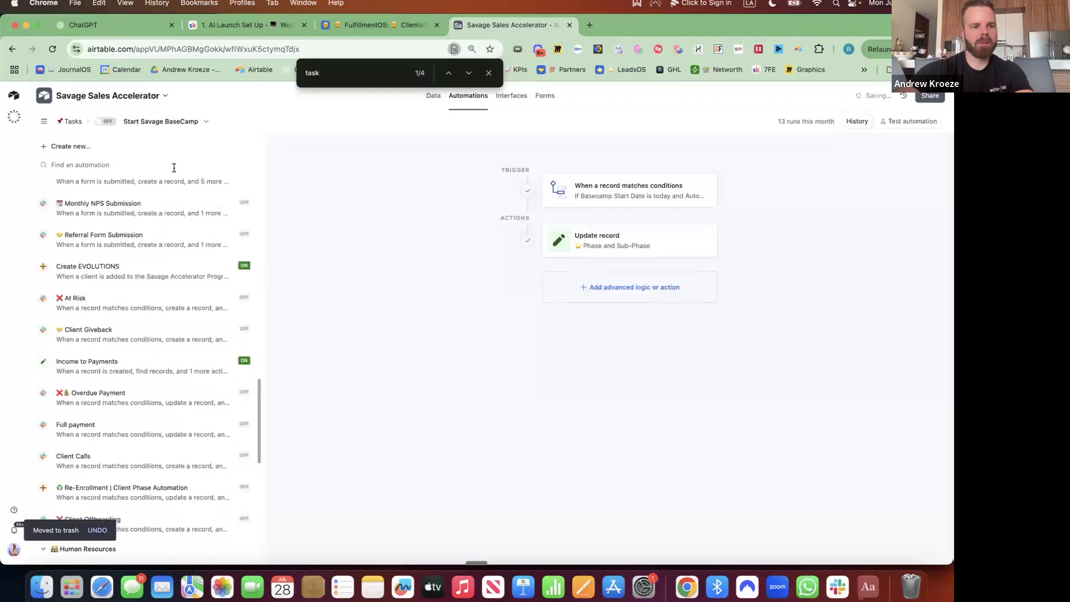
click(70, 146)
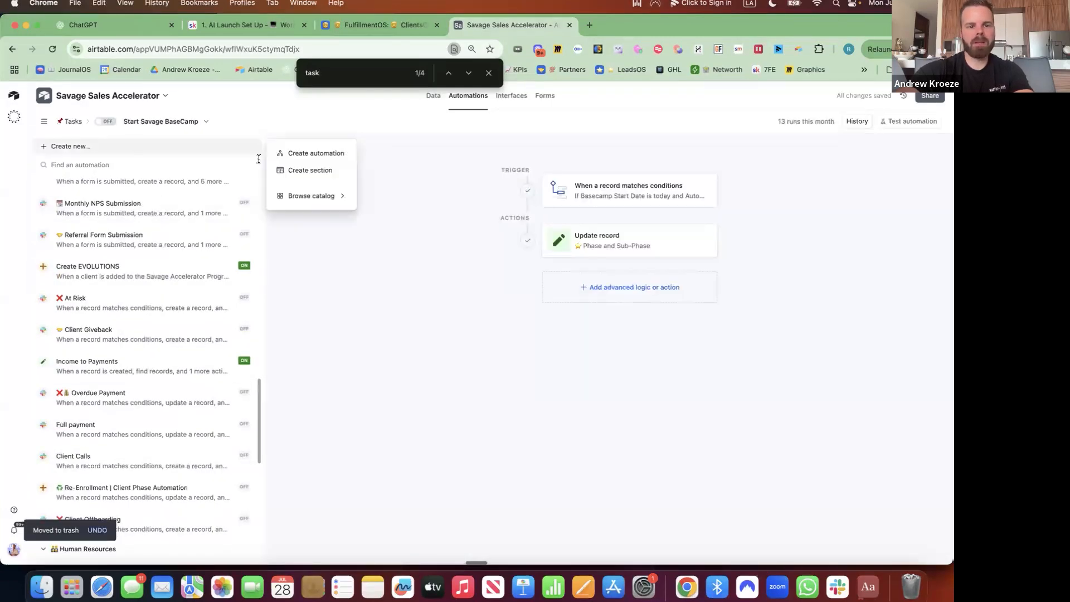
Create a new automation triggered when a record in the SOPsOS table matches conditions.
click(311, 152)
click(636, 181)
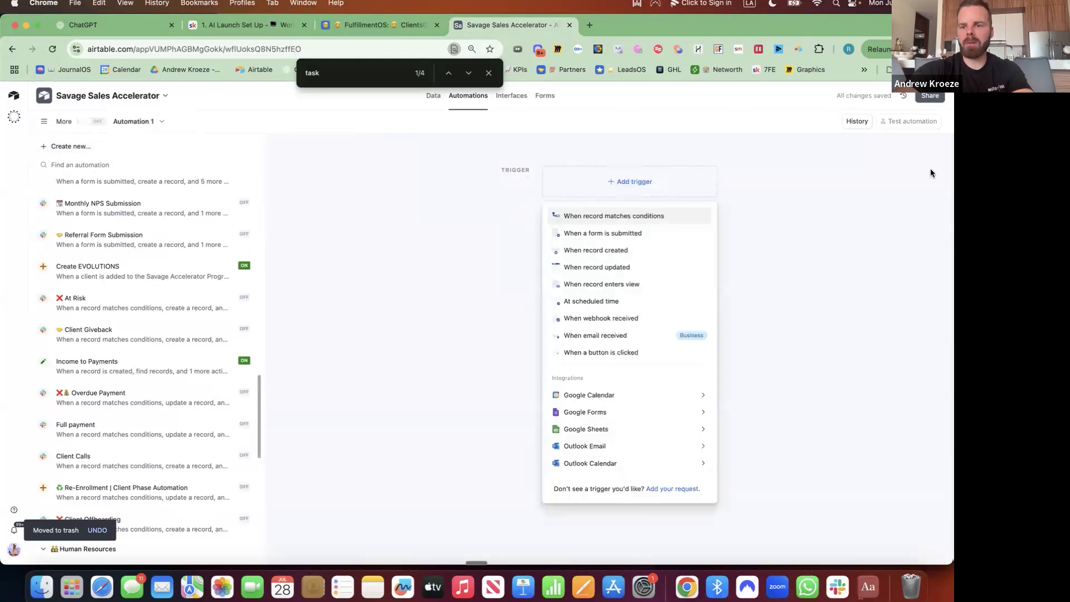
click(642, 215)
click(767, 273)
text(sop)
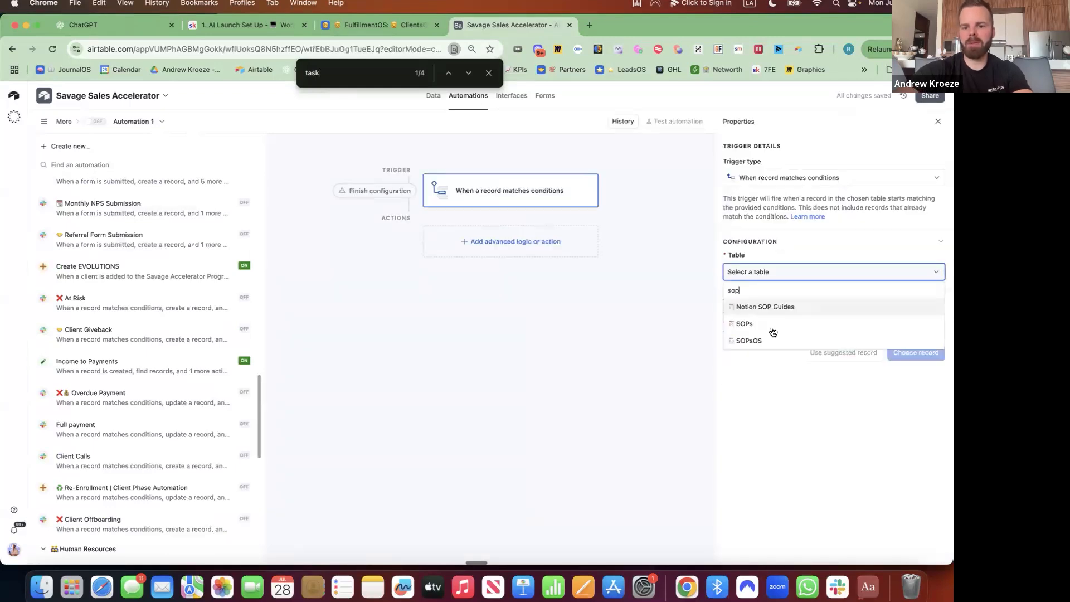
click(771, 340)
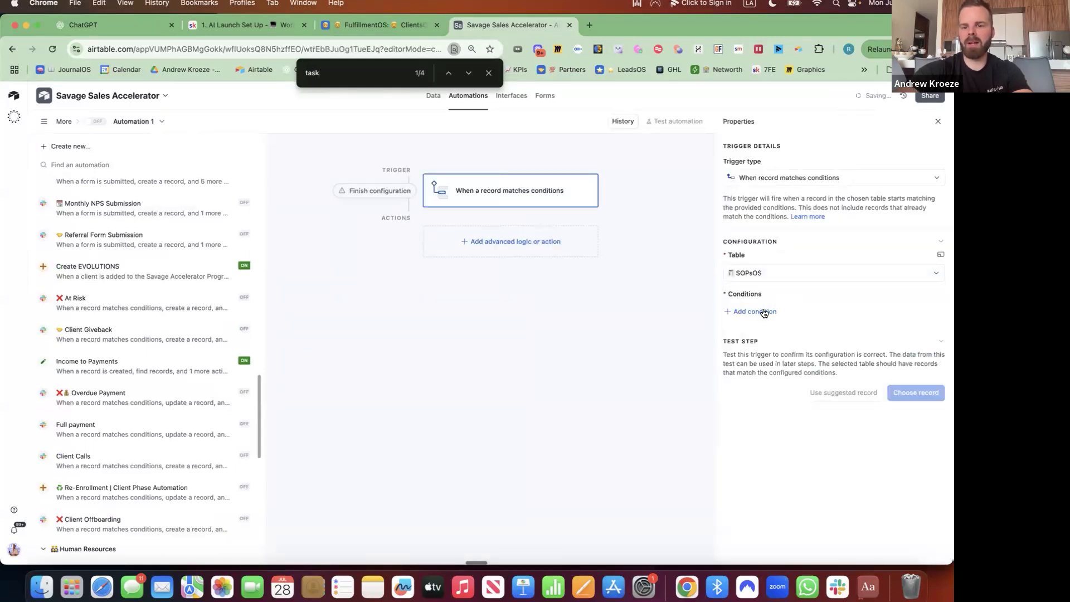
Add the trigger condition that the Task field is checked.
click(765, 313)
click(781, 313)
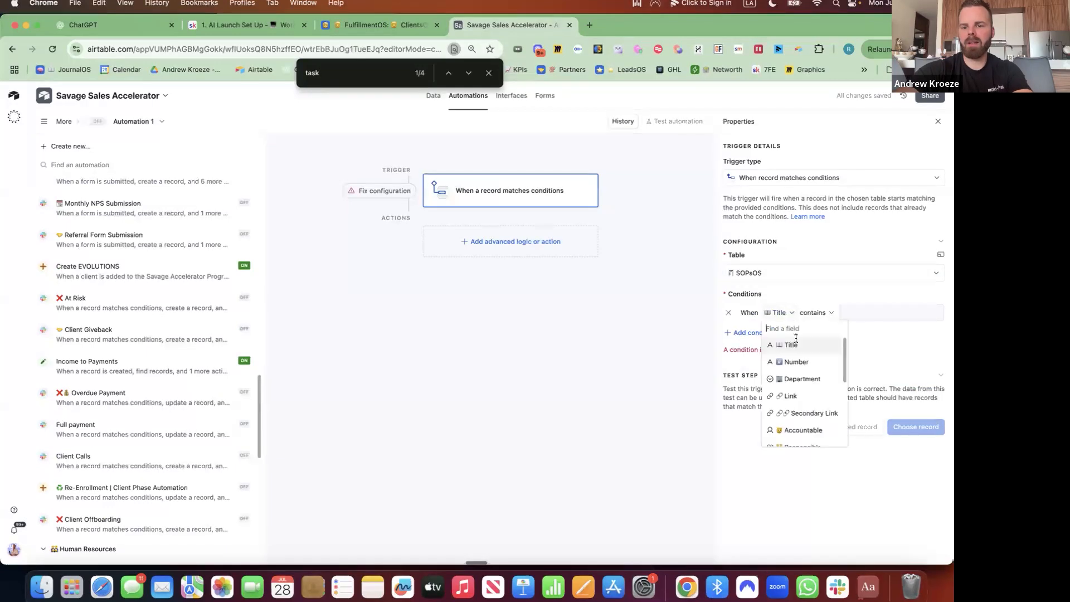
scroll(796, 377, down, 2)
click(791, 371)
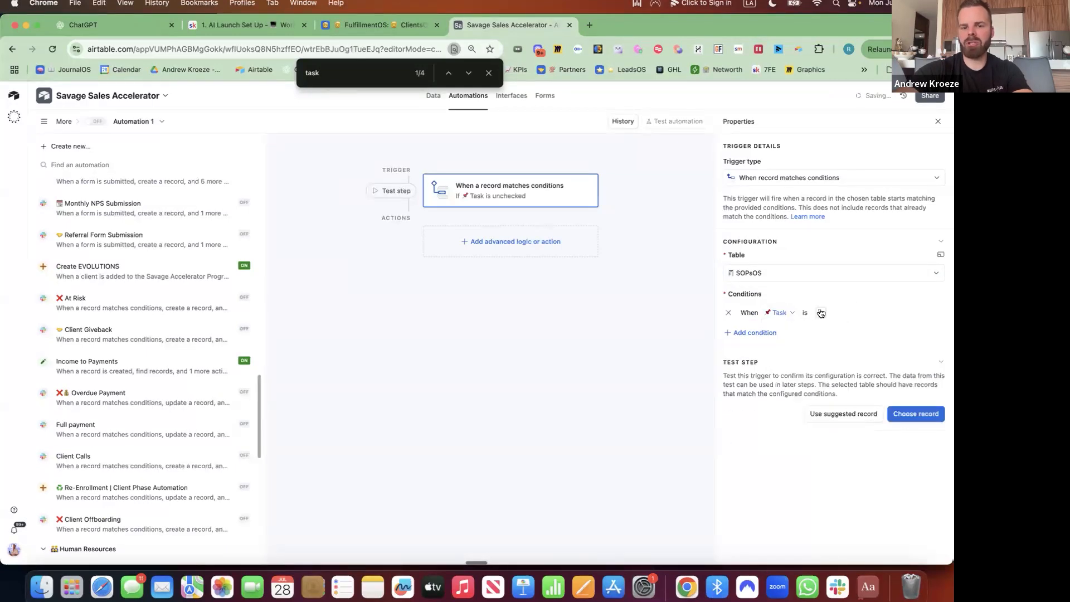
click(821, 313)
click(506, 240)
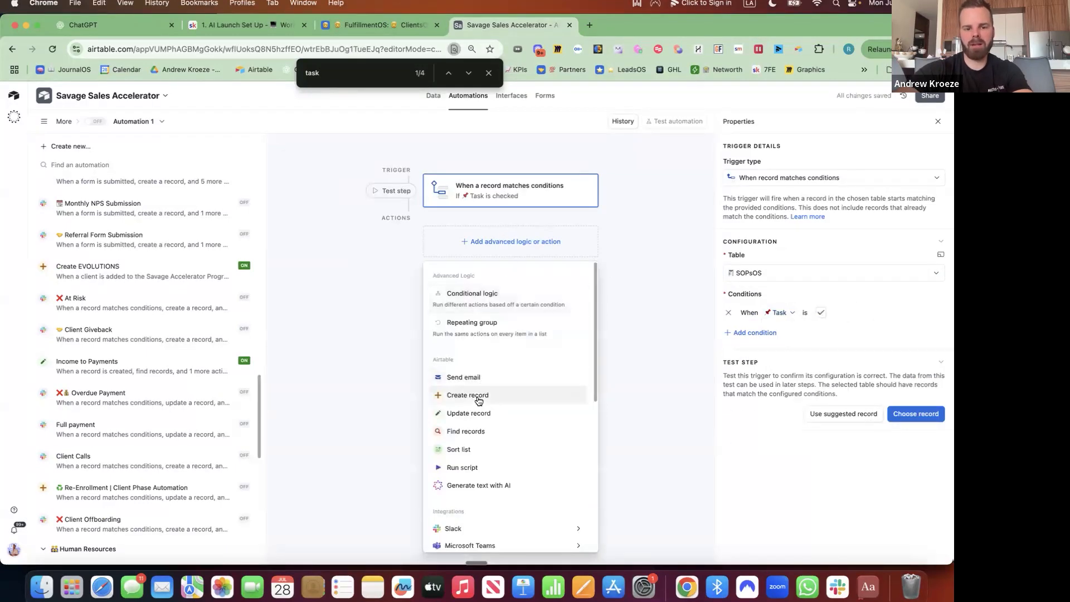
Add a Create record action in Tasks with Responsible dynamically set to the Airtable record ID.
click(480, 397)
click(770, 343)
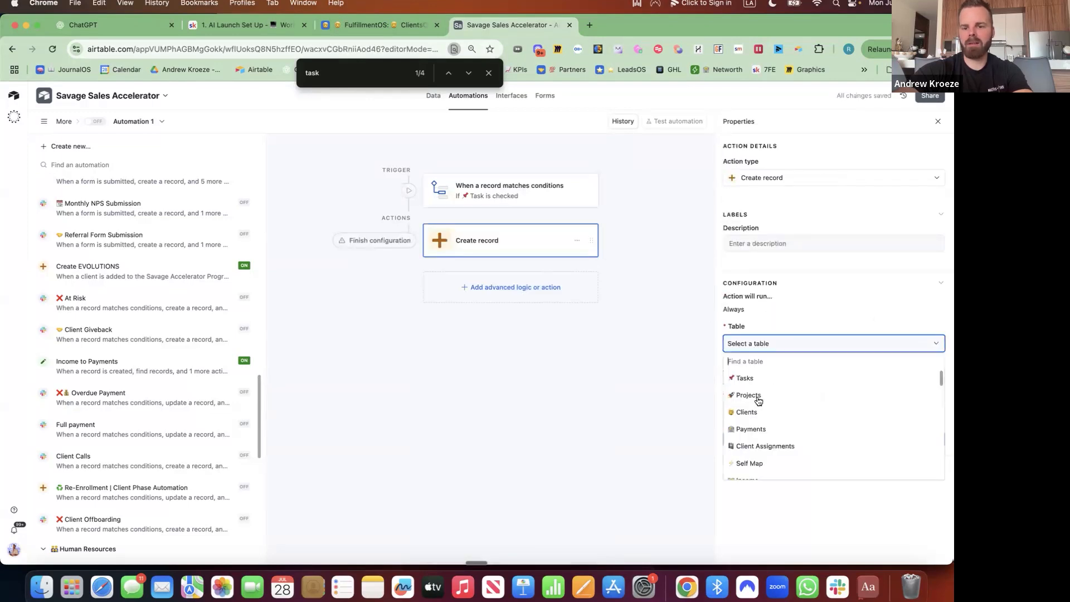
click(752, 377)
click(771, 391)
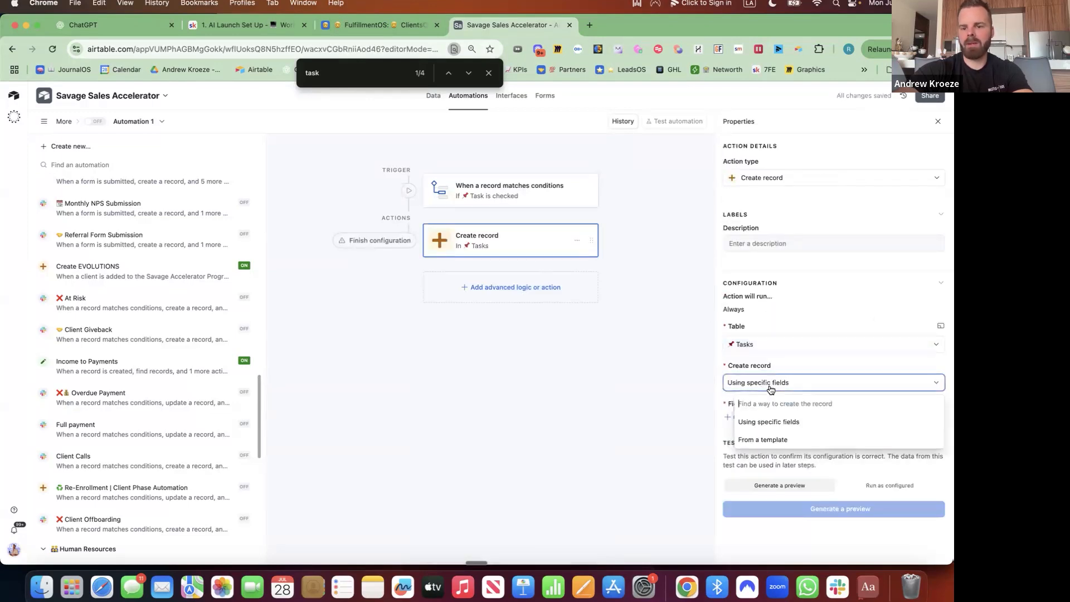
click(784, 423)
click(753, 418)
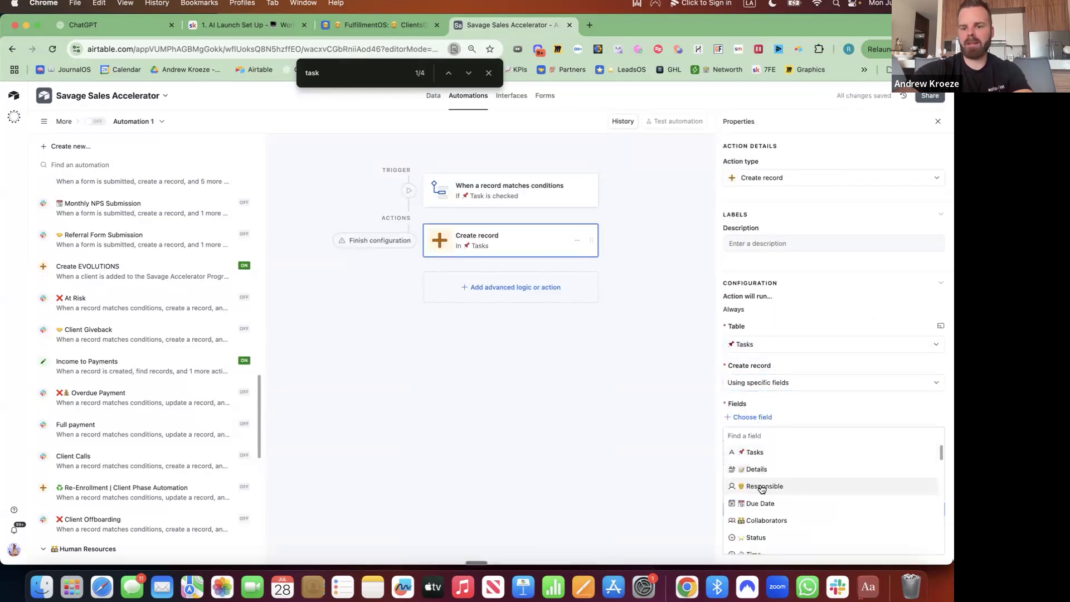
click(764, 486)
click(761, 438)
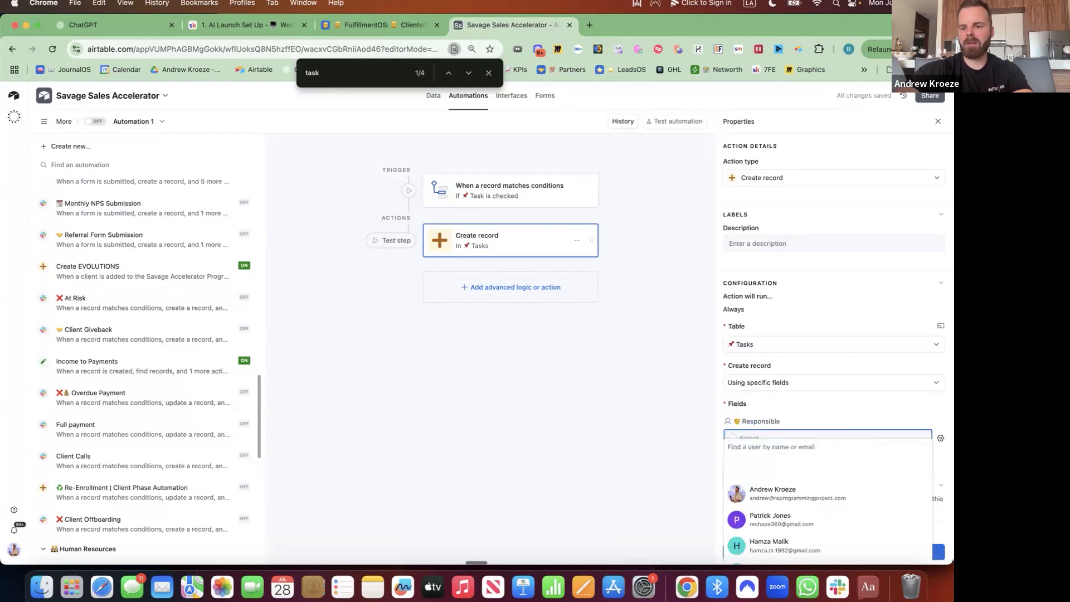
click(940, 438)
click(831, 519)
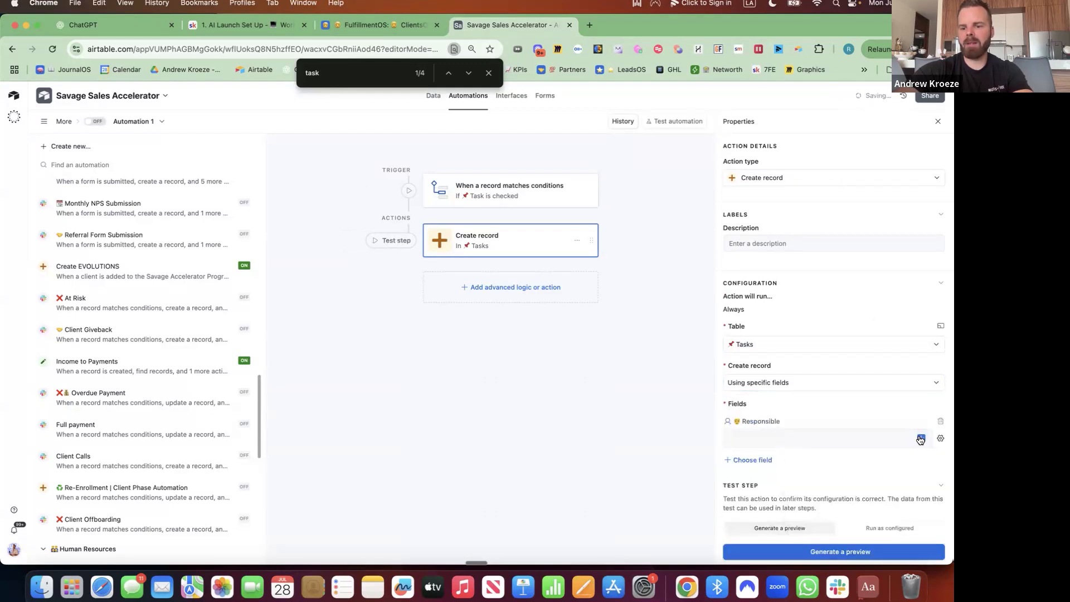
click(922, 439)
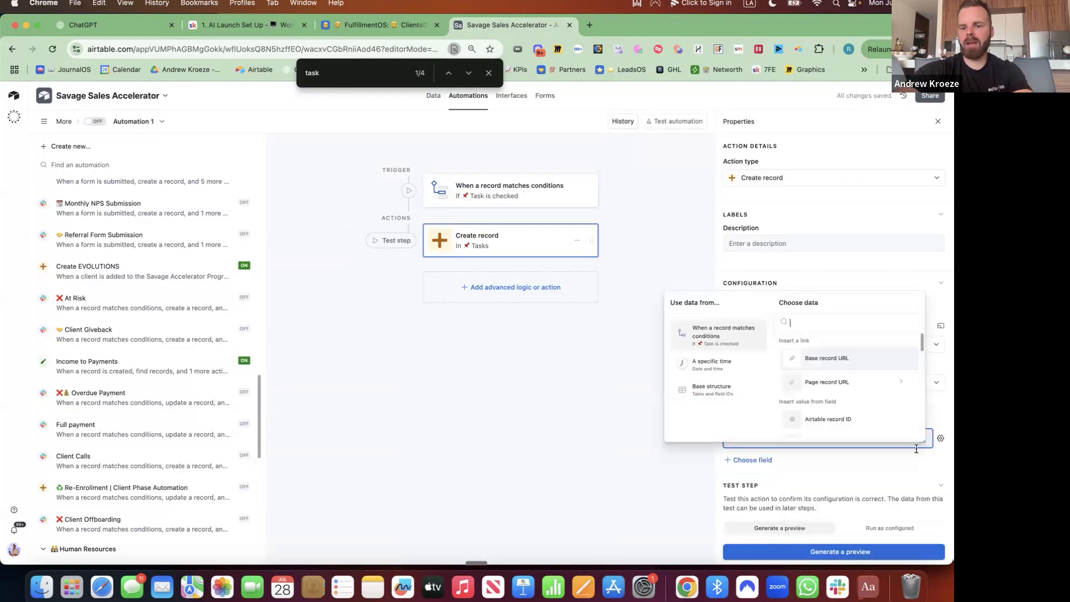
click(837, 417)
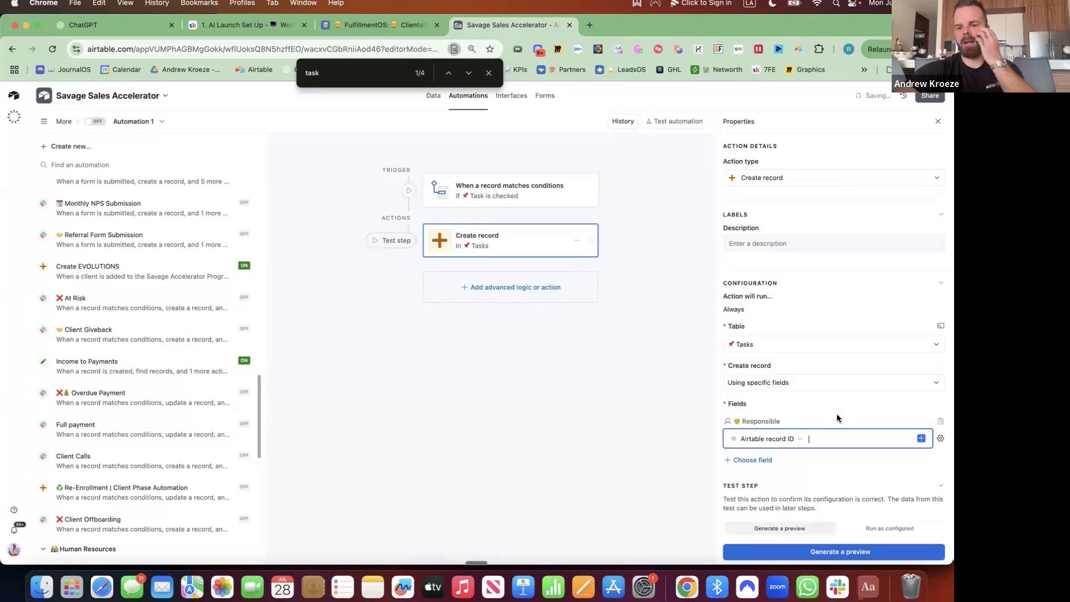
Add the Tasks field and enter 'Review New SOP -' as the task name.
click(748, 460)
click(761, 358)
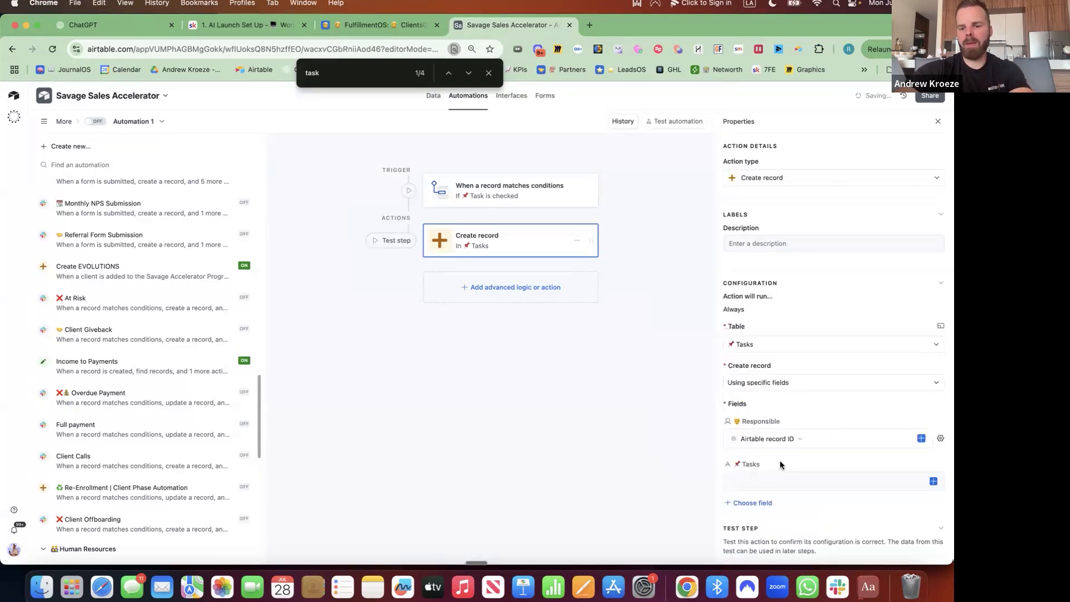
click(796, 481)
text(New)
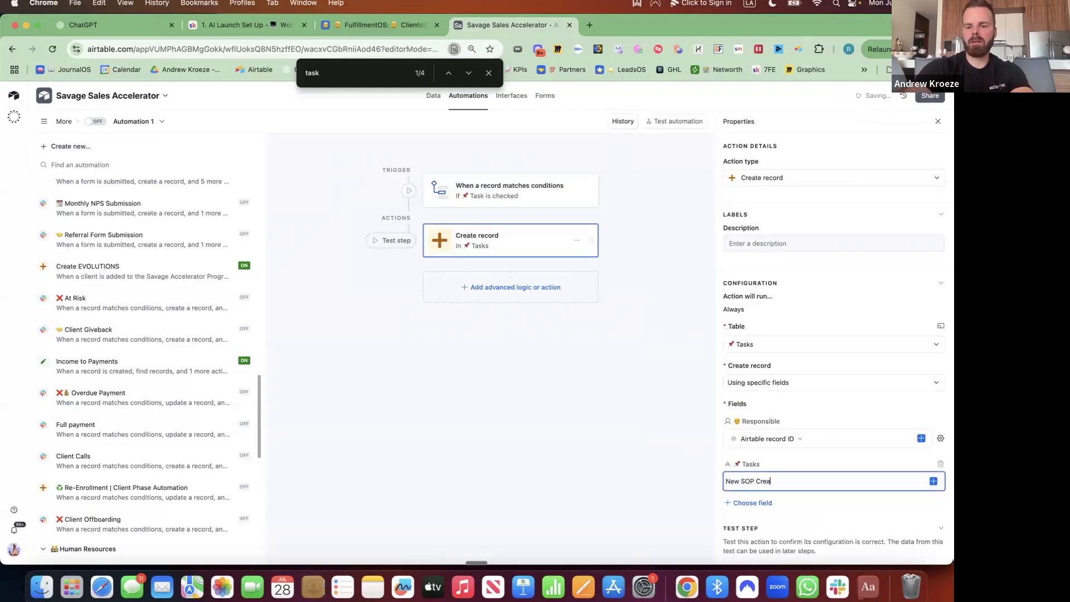
text( SO)
key(BackSpace)
key(BackSpace)
key(BackSpace)
key(BackSpace)
key(BackSpace)
key(BackSpace)
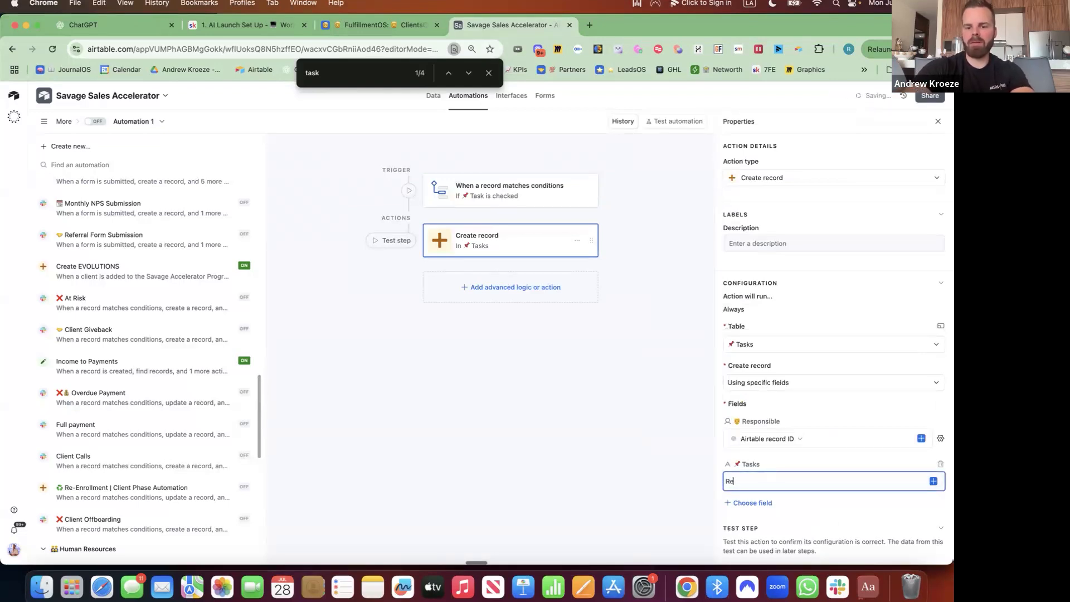
text(Review New SOP)
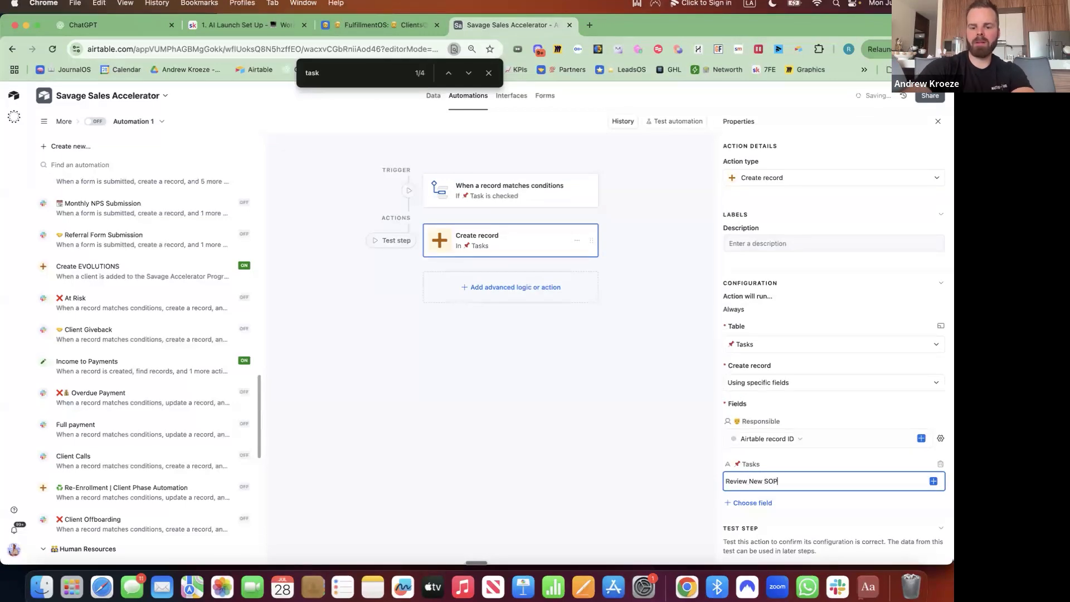
text( -)
click(933, 481)
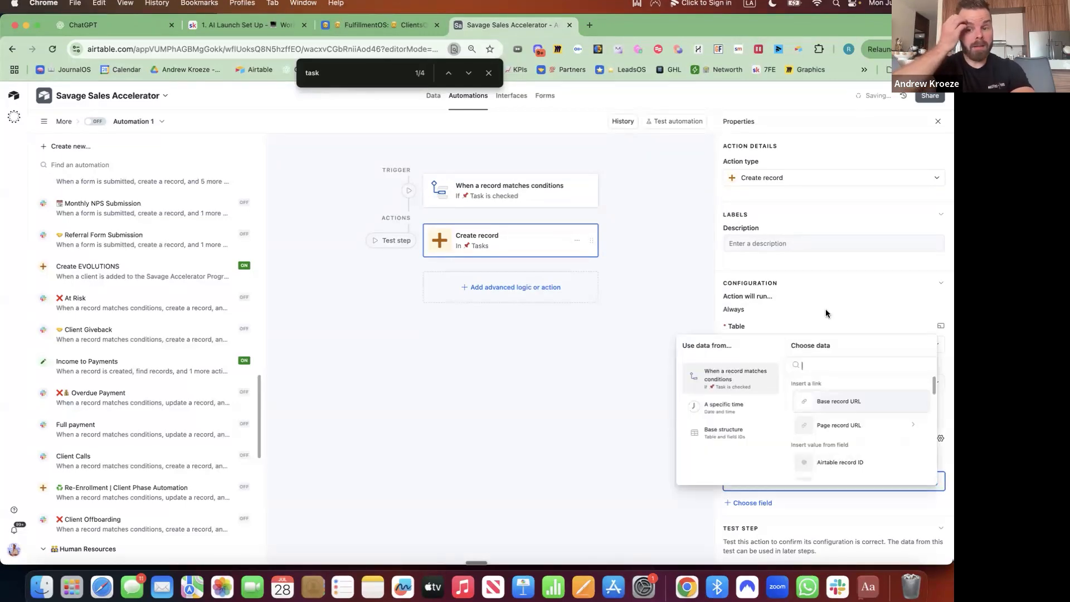
Append the SOP Title to the task name and fill Details with the Base record URL.
text(title)
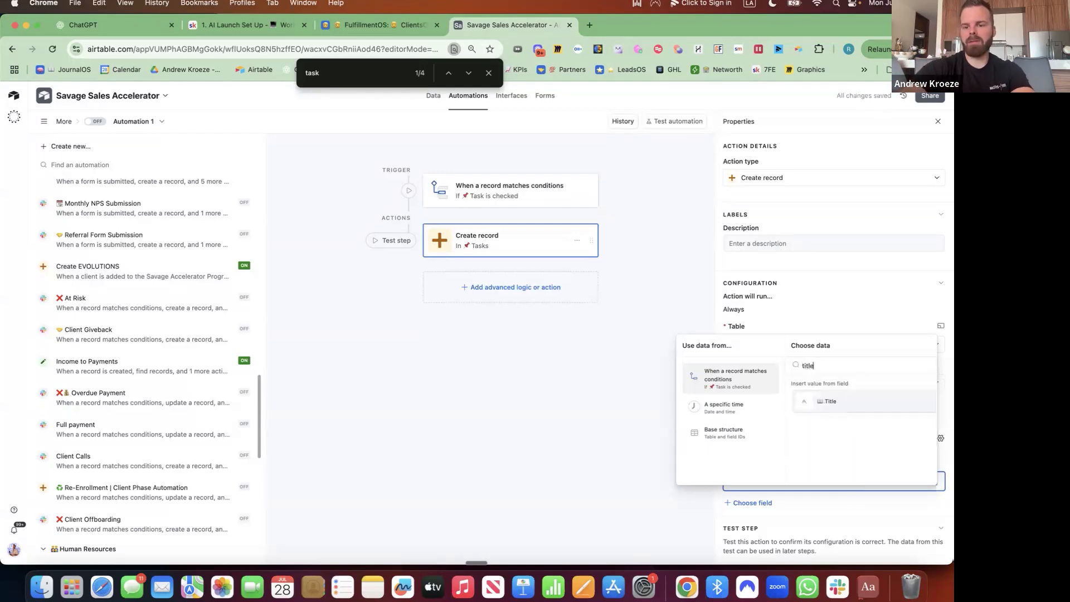
click(835, 402)
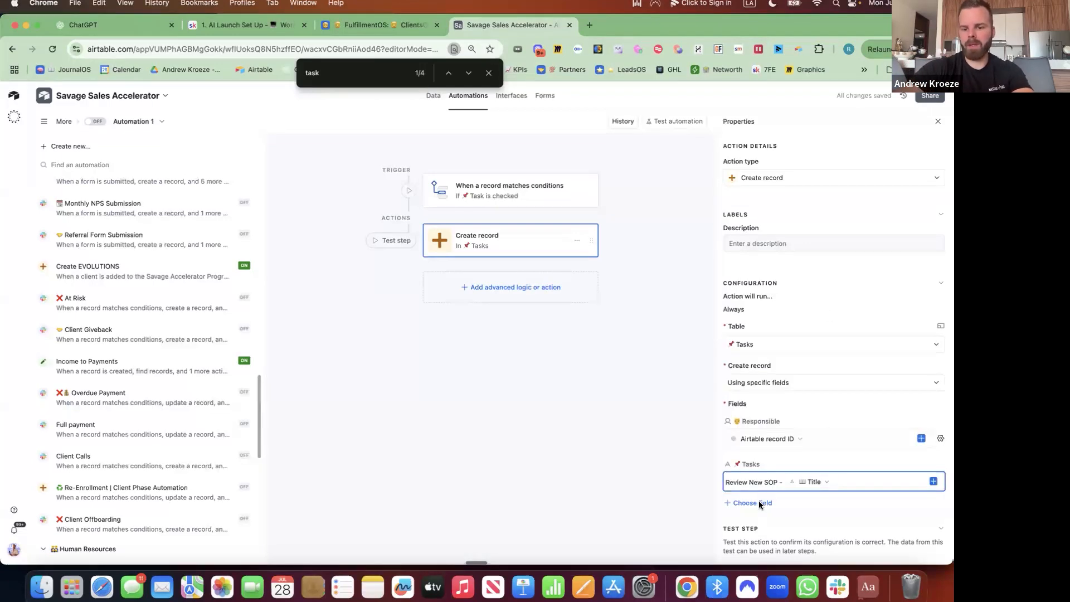
click(758, 502)
click(767, 397)
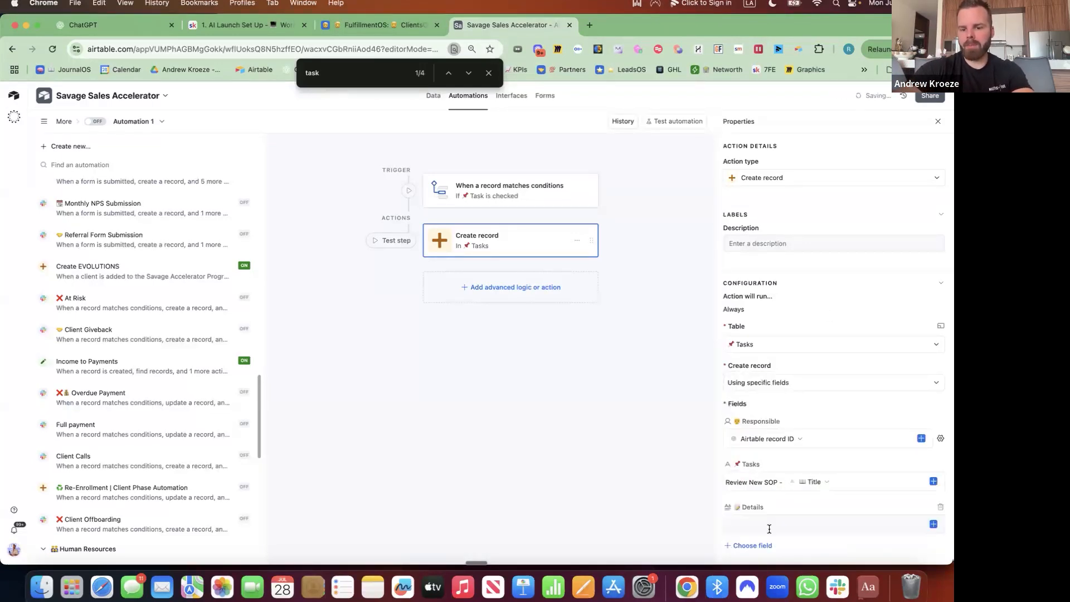
click(933, 524)
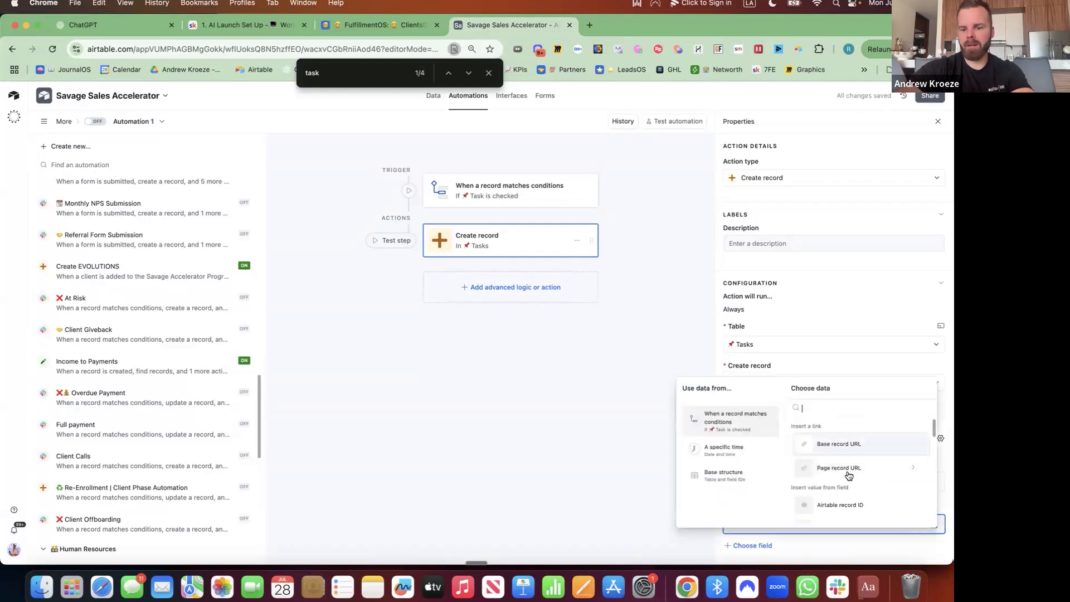
click(842, 440)
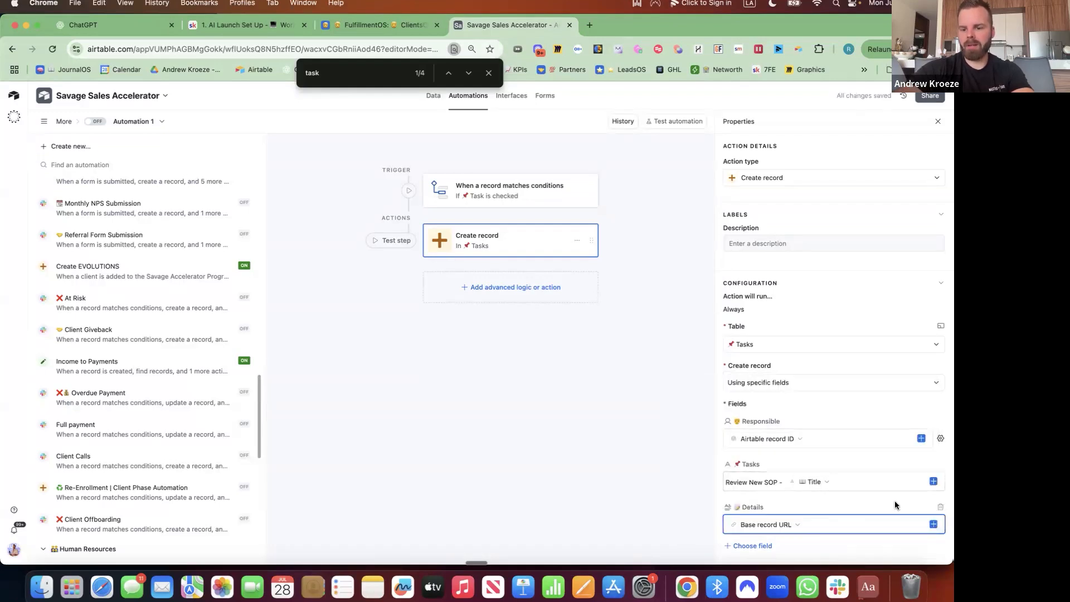
Add the Status field to the new record and set it to Today.
scroll(865, 495, down, 3)
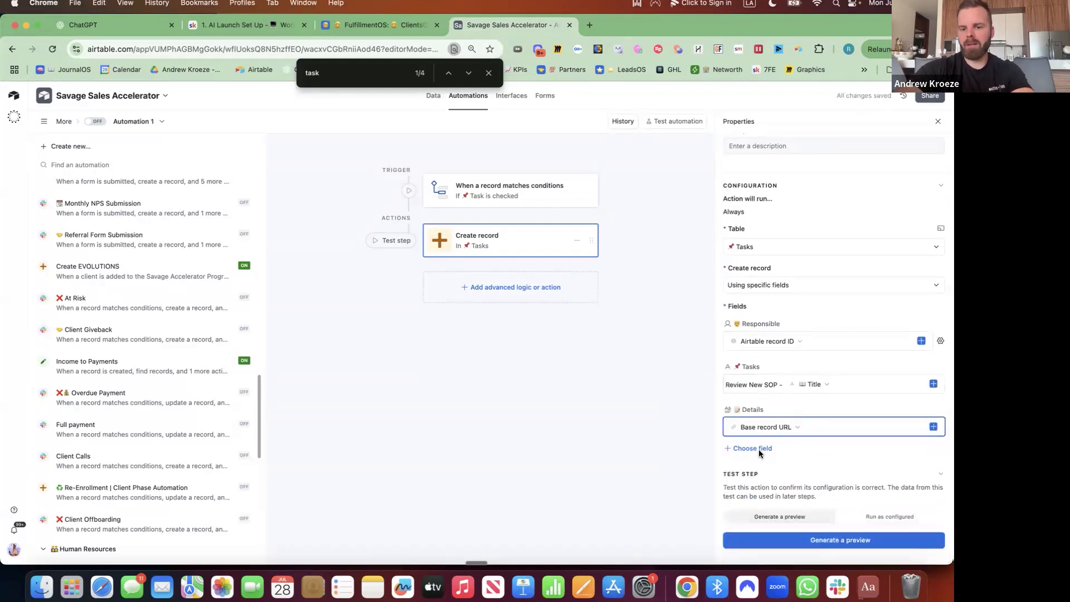
click(759, 450)
click(783, 377)
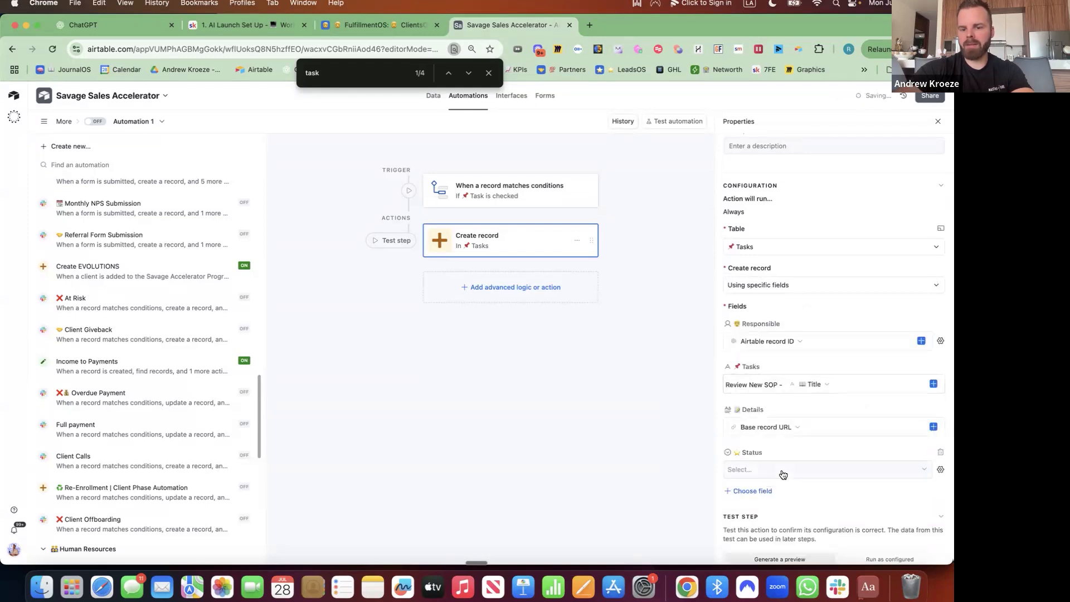
click(781, 471)
click(767, 502)
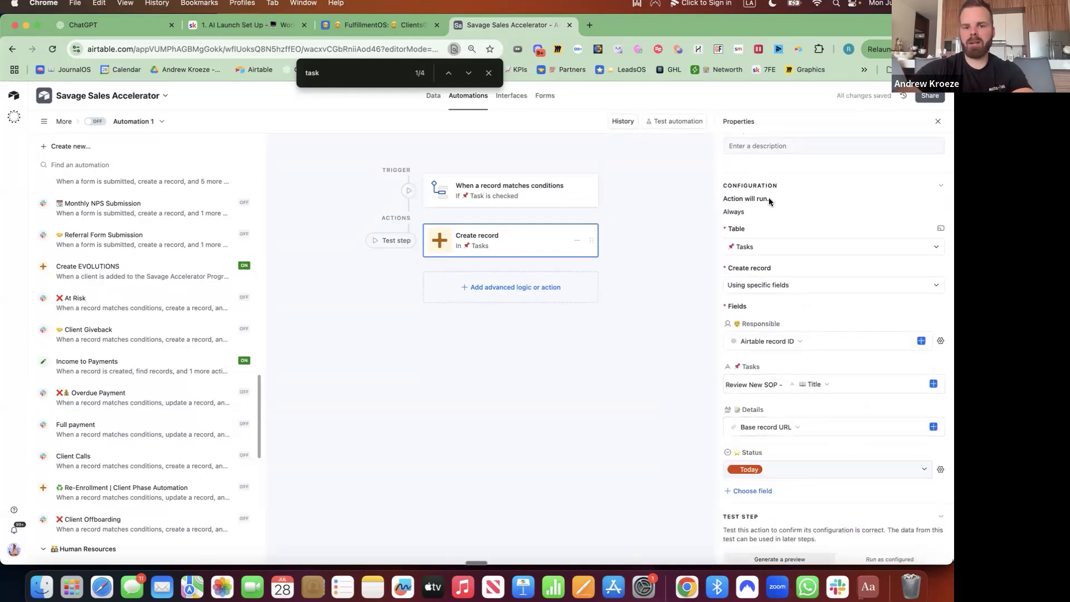
scroll(770, 201, up, 3)
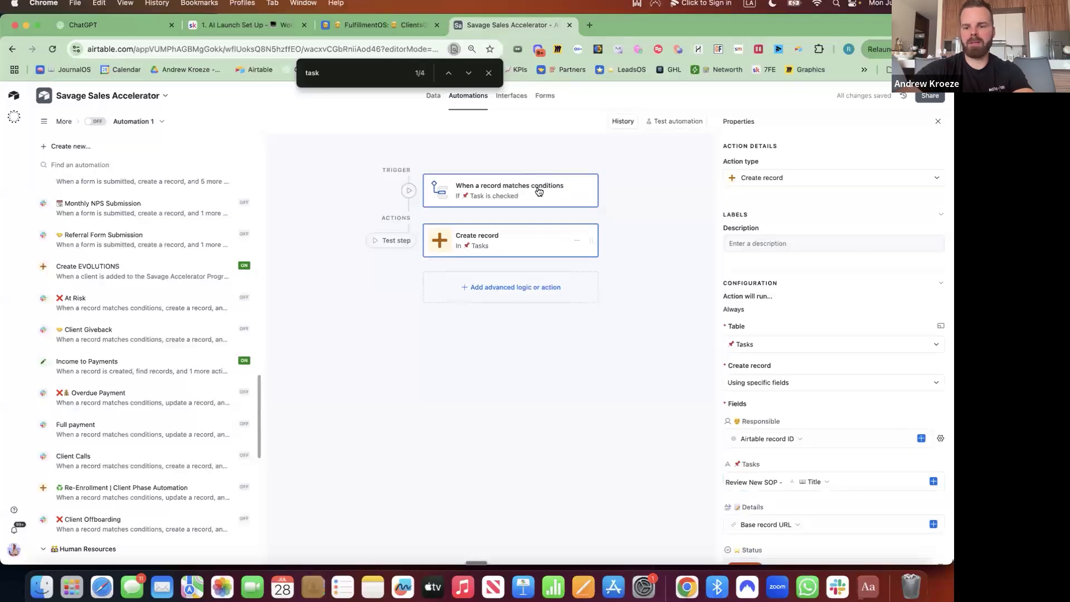
Rename Automation 1 to an emoji followed by 'SOP Task'.
click(490, 195)
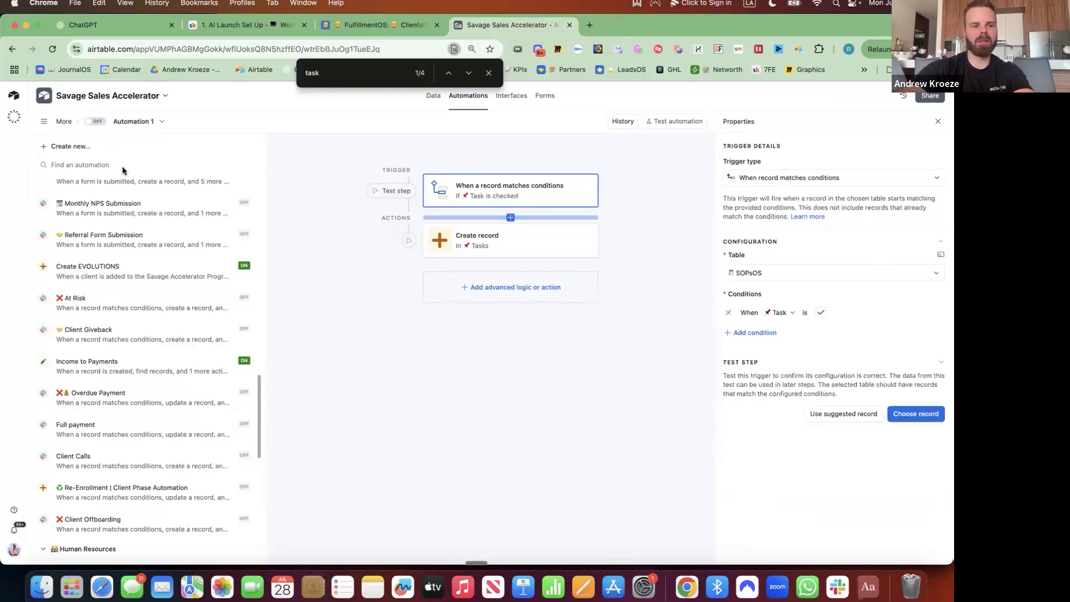
click(146, 121)
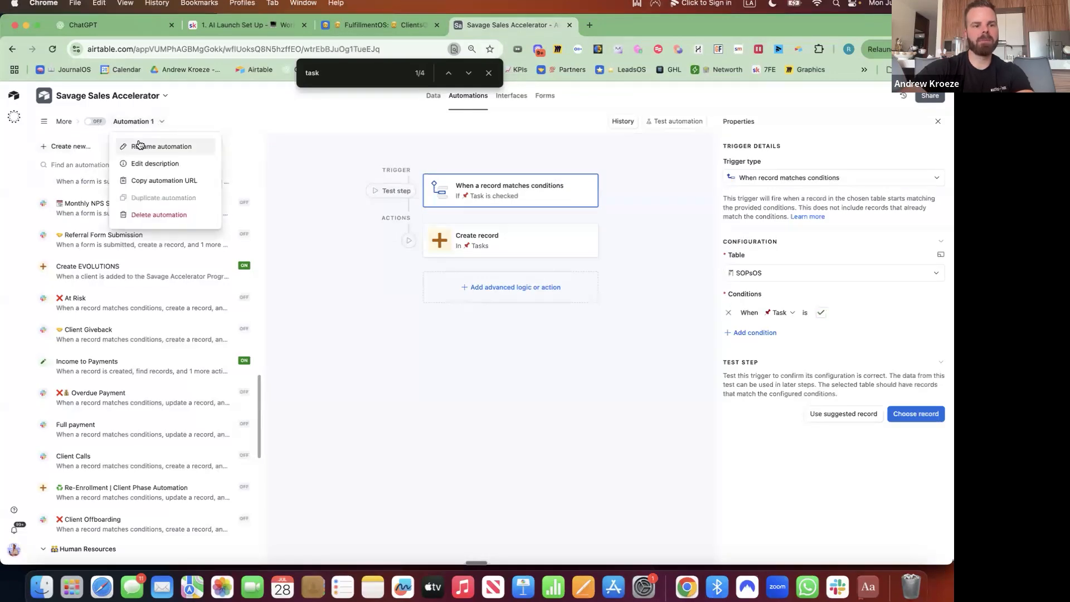
click(144, 146)
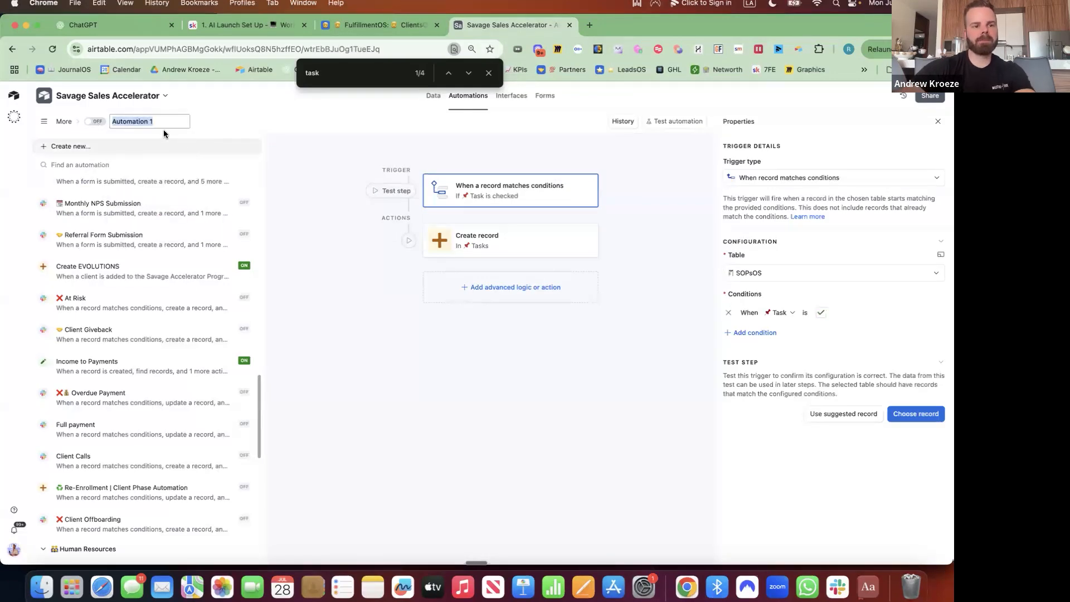
key(ctrl+super+space)
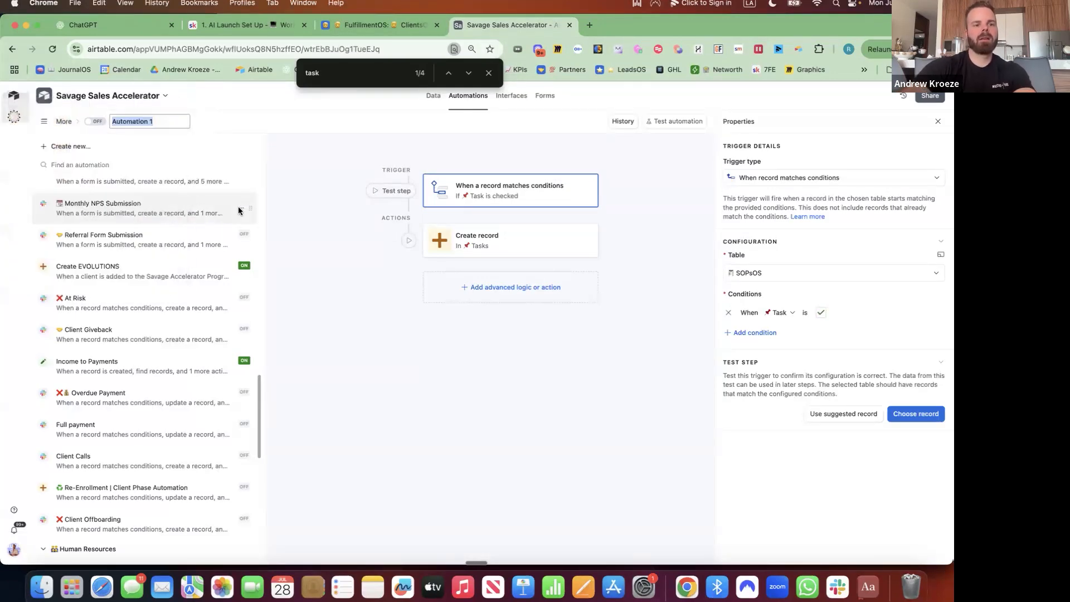
key(Return)
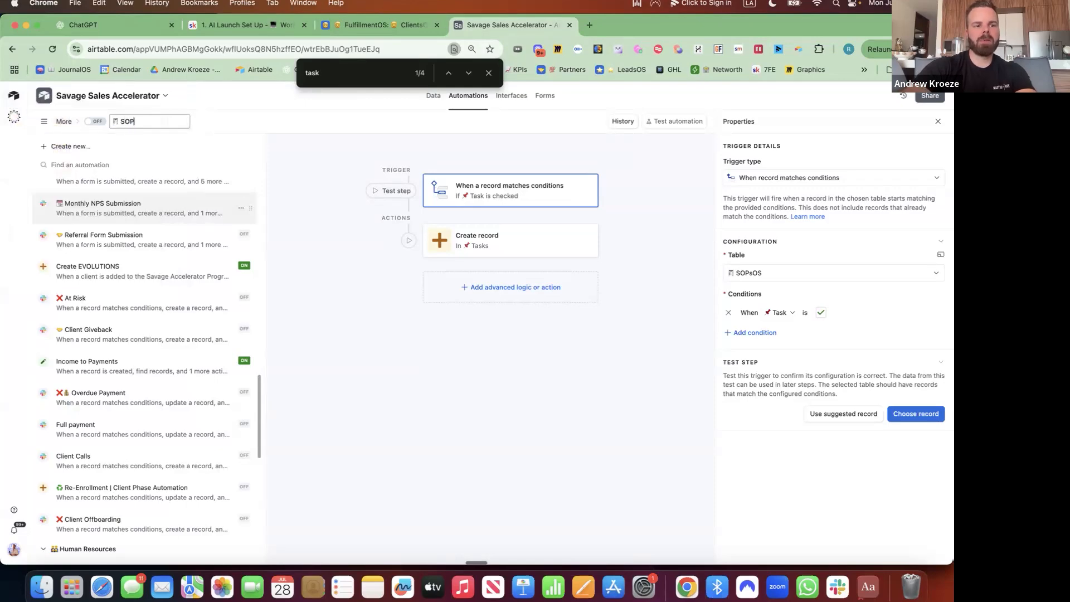
text(SOP Task)
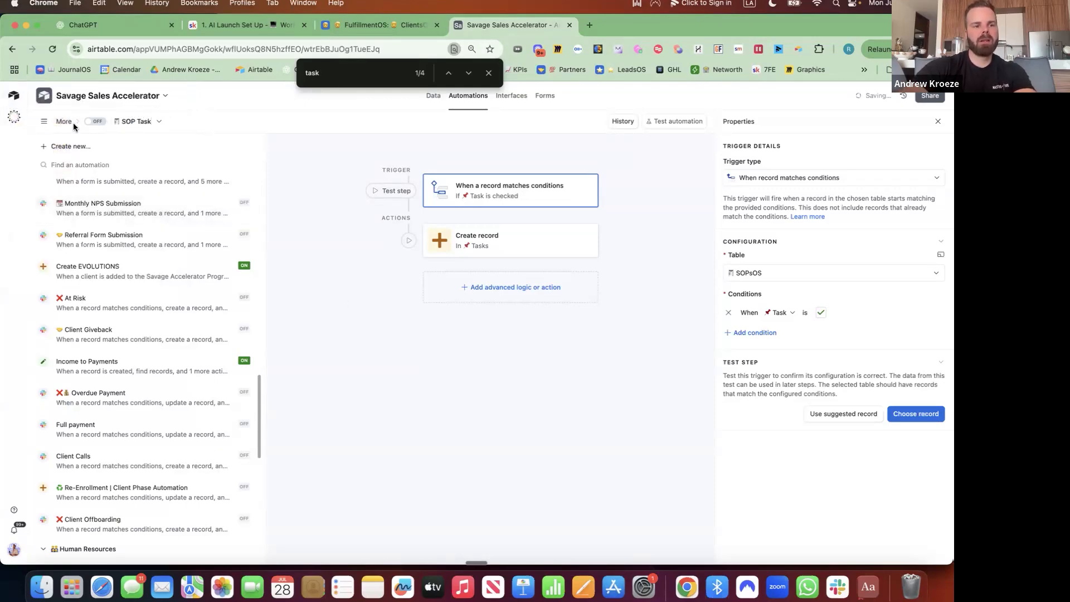
key(Return)
Switch the SOP Task automation on.
click(95, 121)
scroll(140, 373, down, 8)
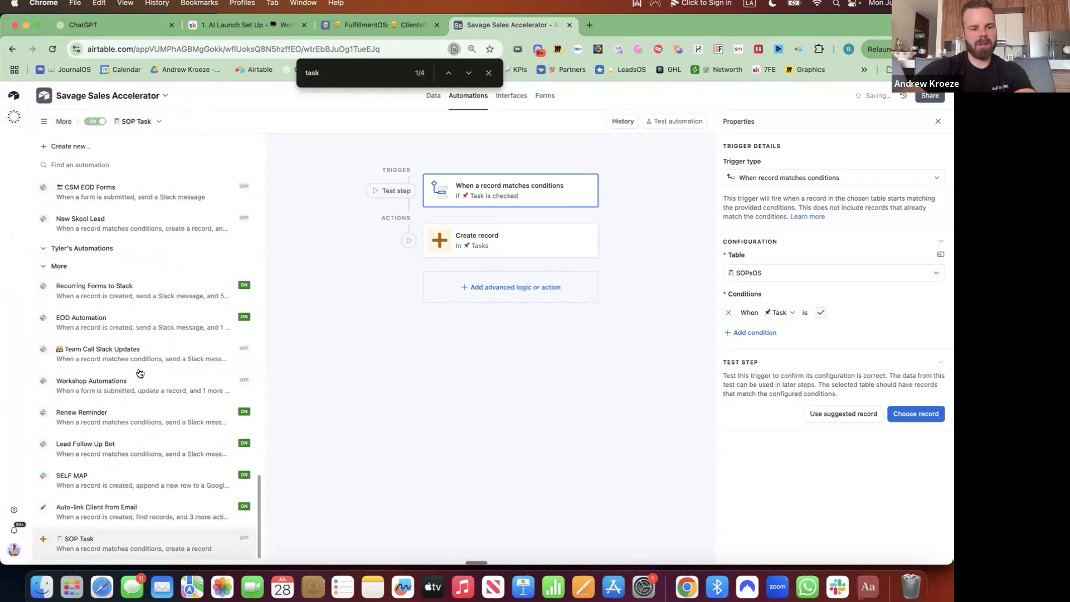
scroll(140, 373, up, 10)
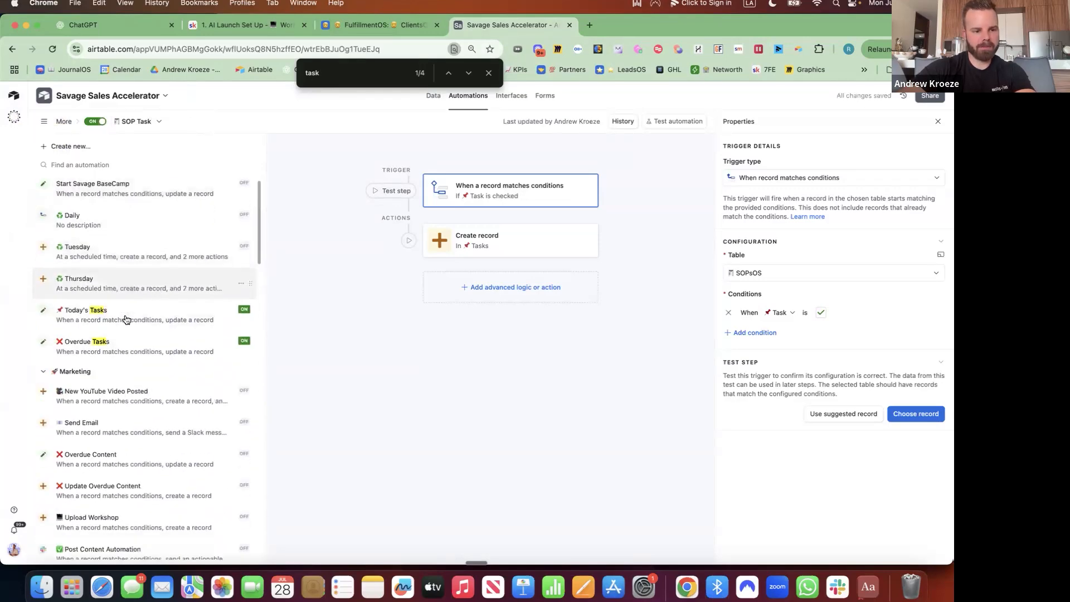
scroll(128, 312, down, 4)
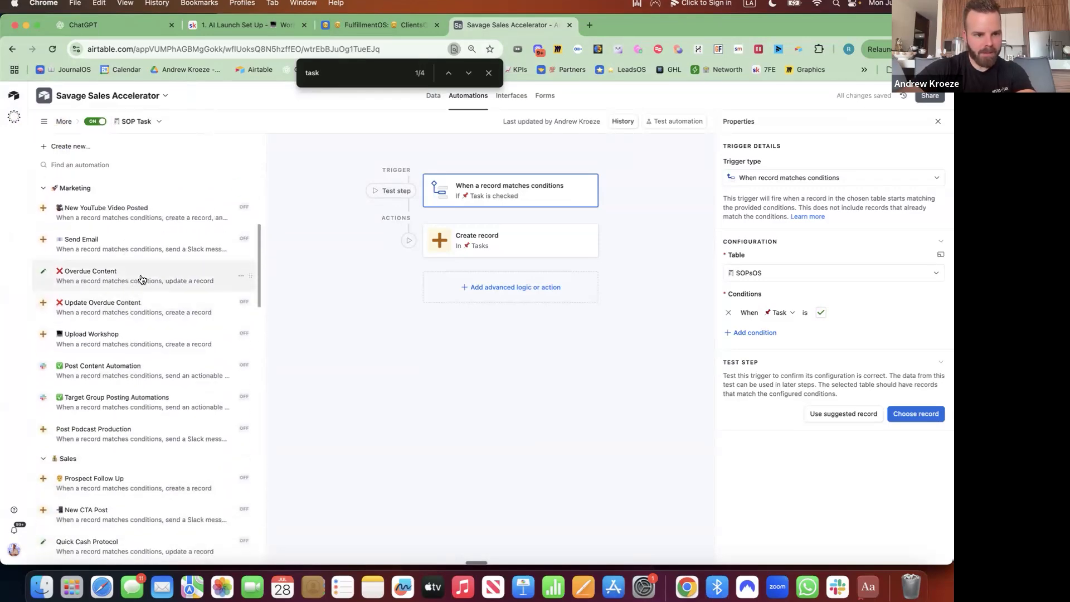
Delete the Send Email automation and confirm the deletion.
click(142, 280)
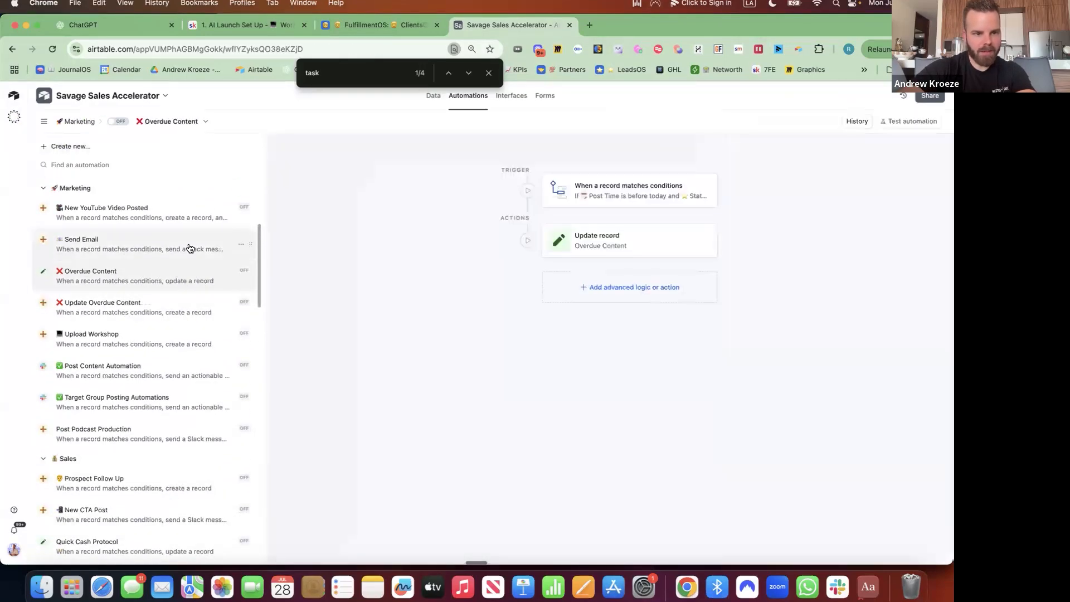
click(238, 252)
click(240, 244)
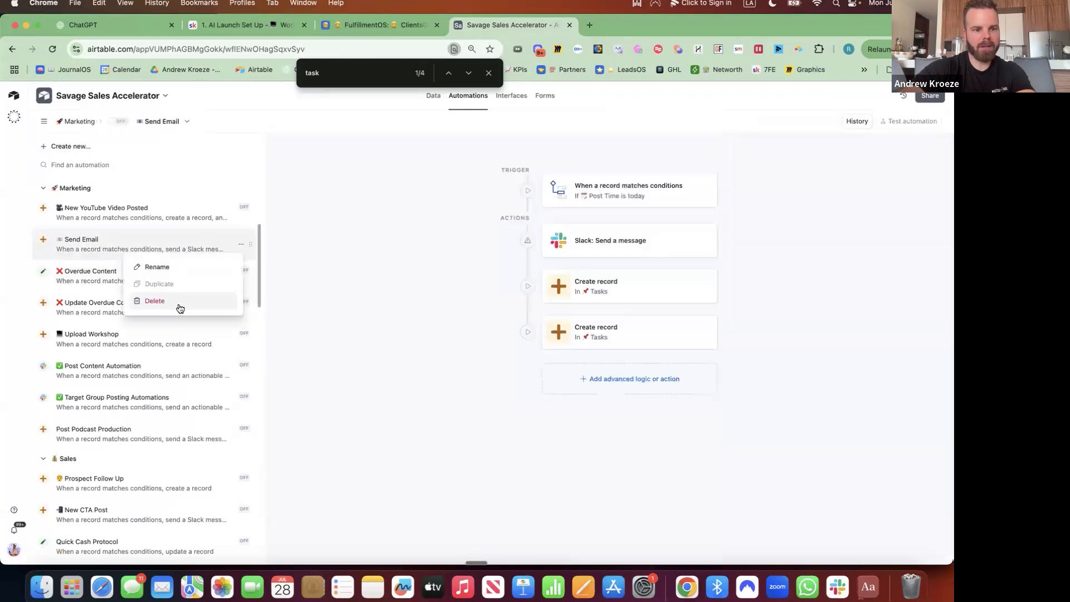
click(234, 301)
key(Return)
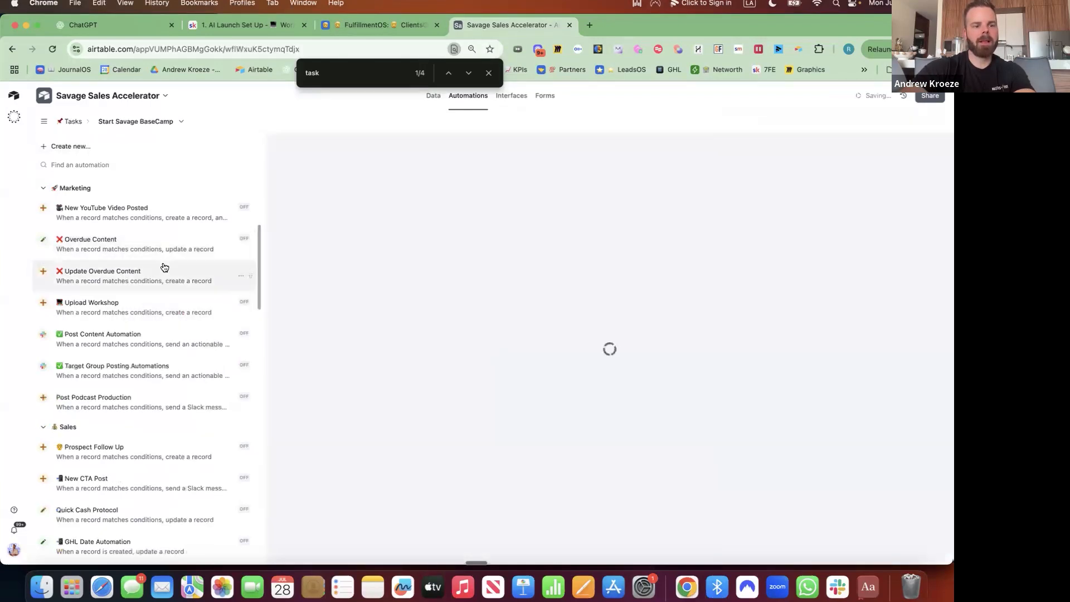
Try creating a blank automation, then open the Daily automation's trigger settings.
click(145, 140)
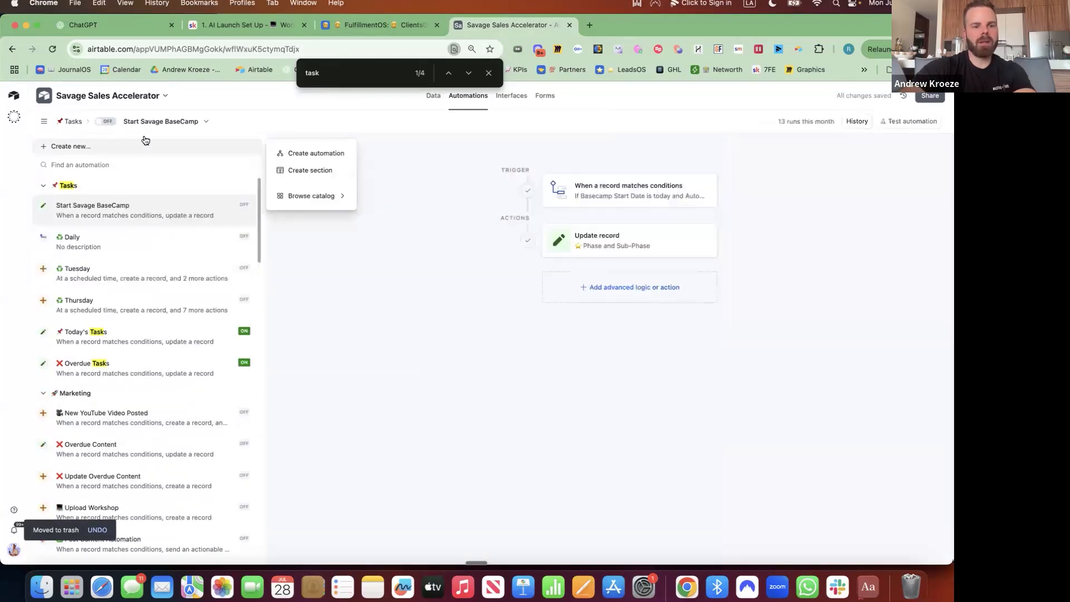
click(313, 155)
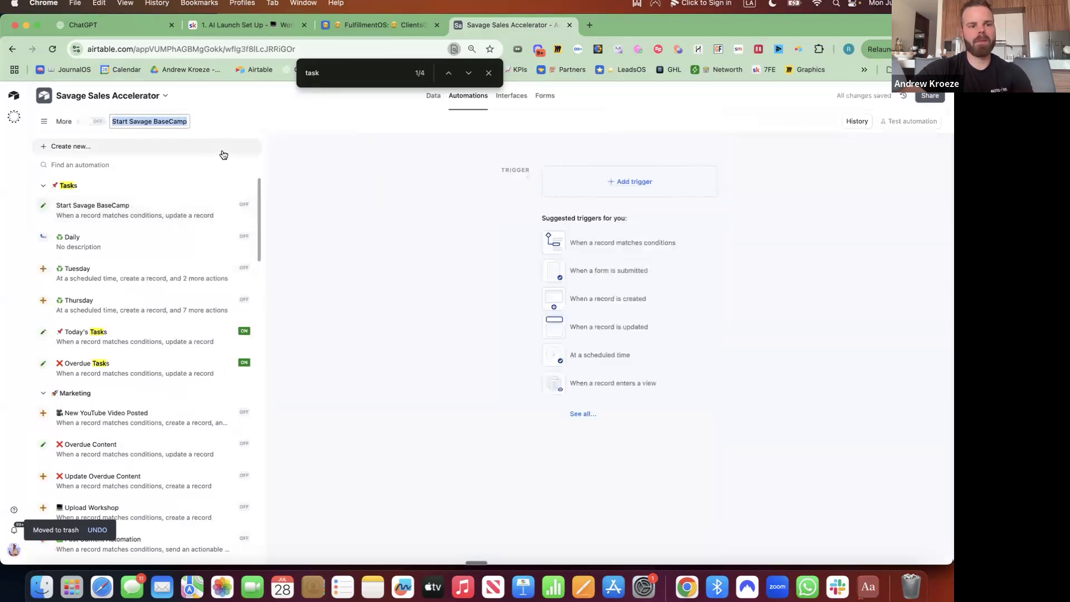
key(ctrl+super+space)
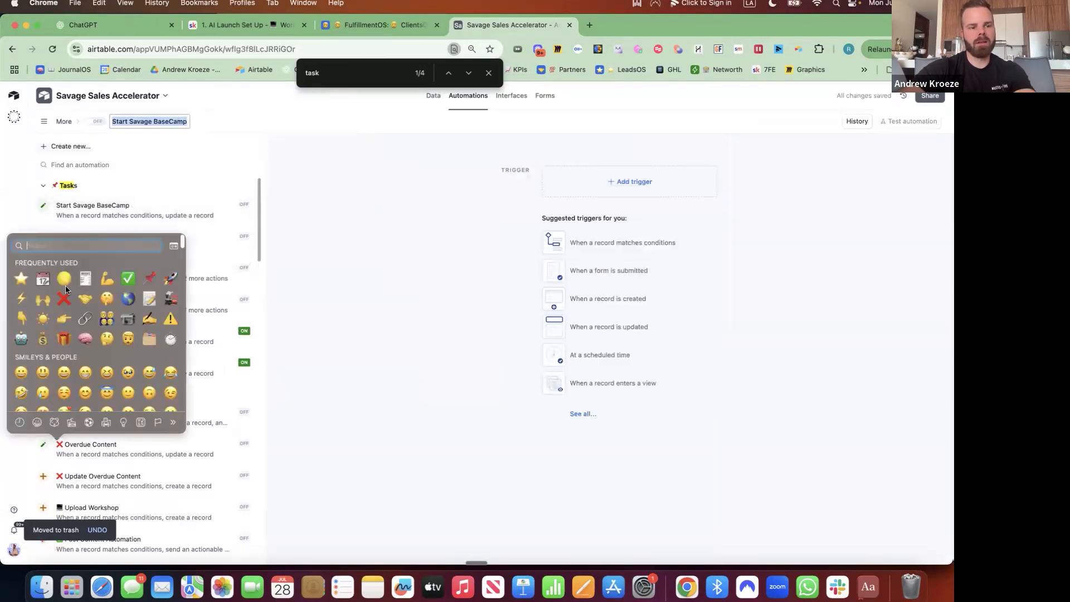
click(293, 369)
click(123, 243)
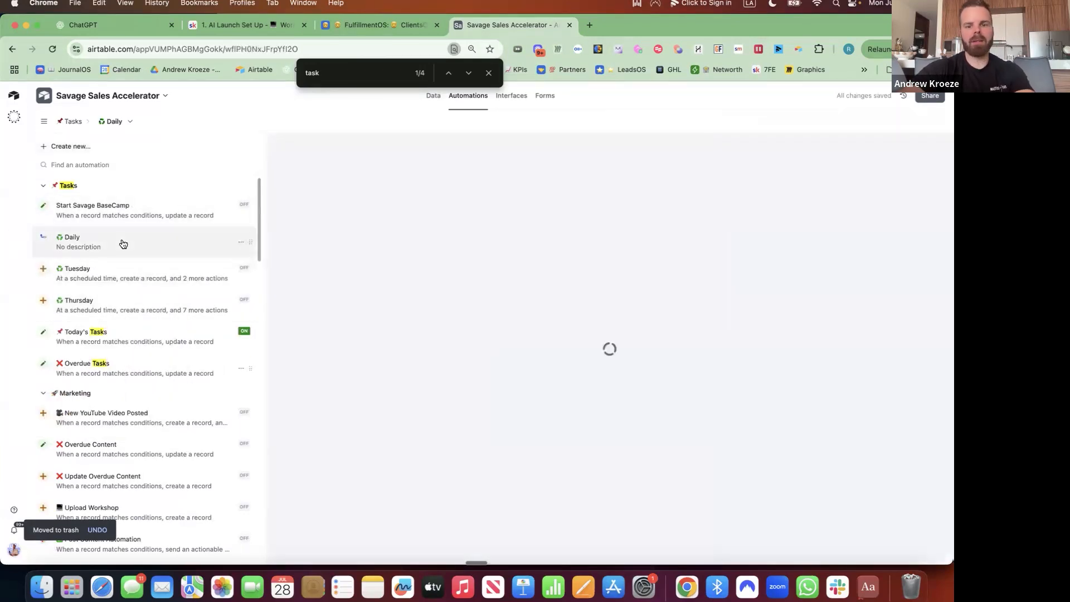
click(657, 196)
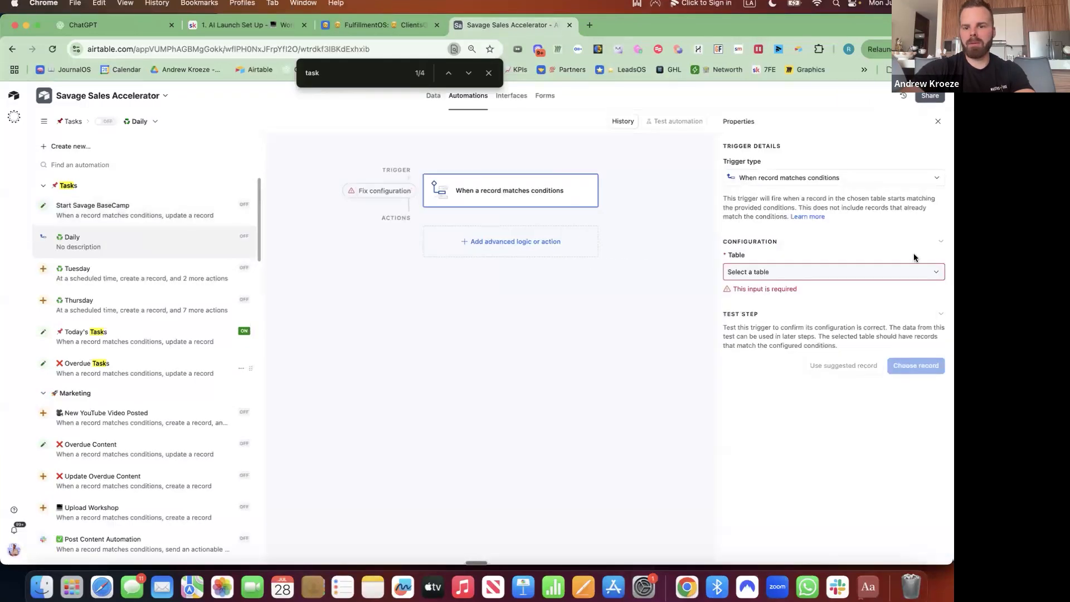
Change the Daily trigger to a scheduled time running every 1 day at 4:45am.
click(797, 272)
click(812, 177)
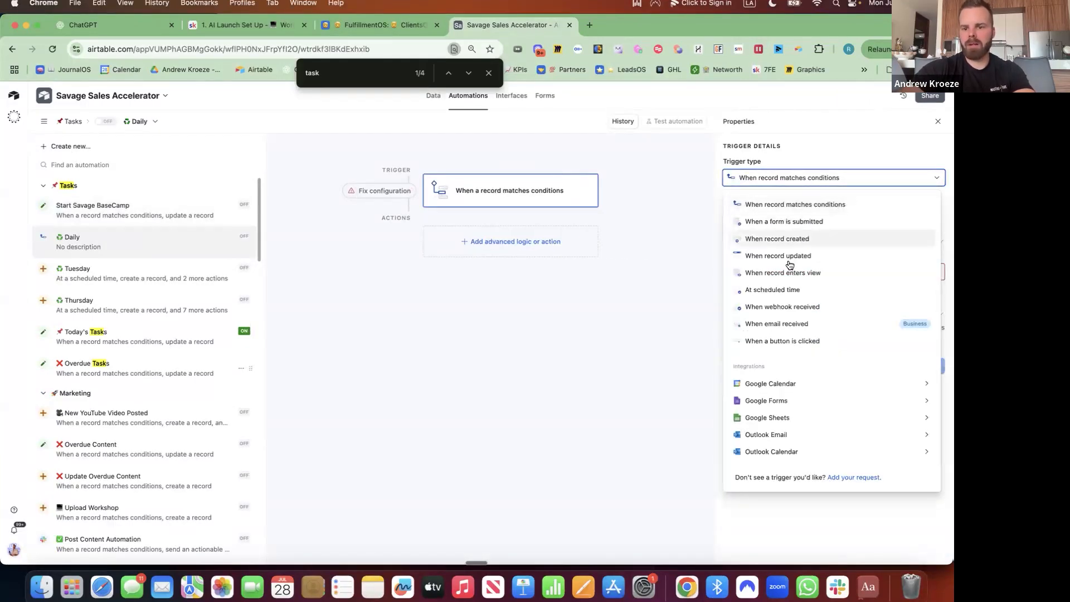
click(797, 289)
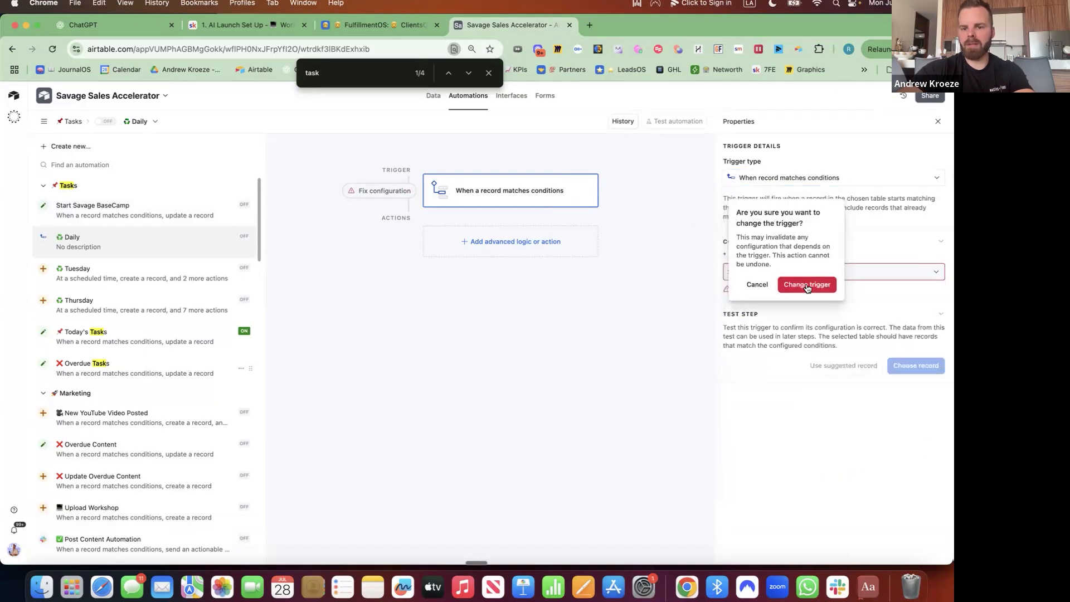
click(807, 285)
click(789, 257)
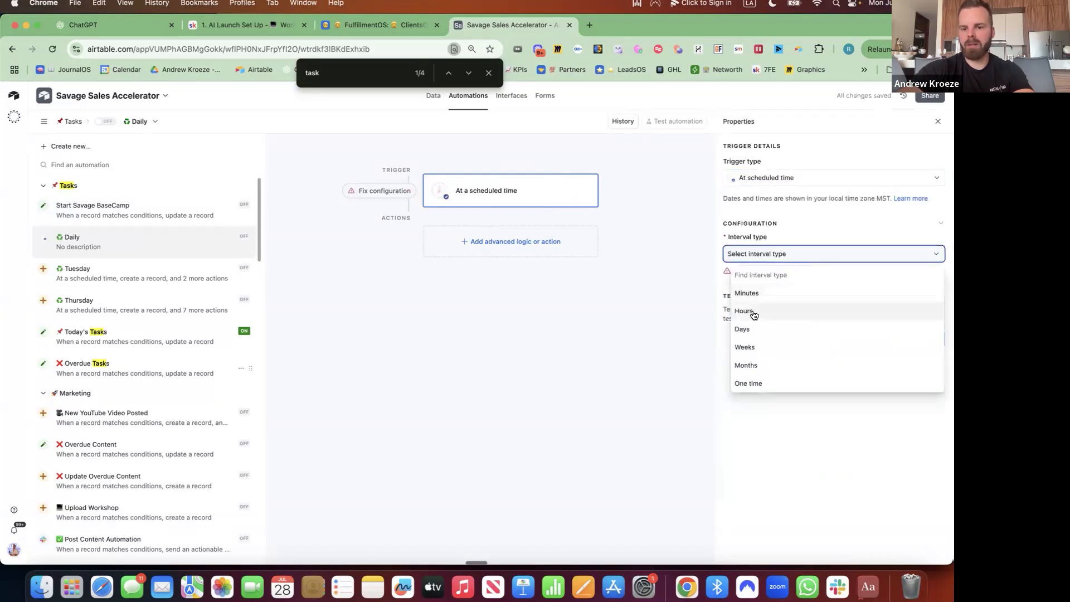
click(747, 329)
click(760, 292)
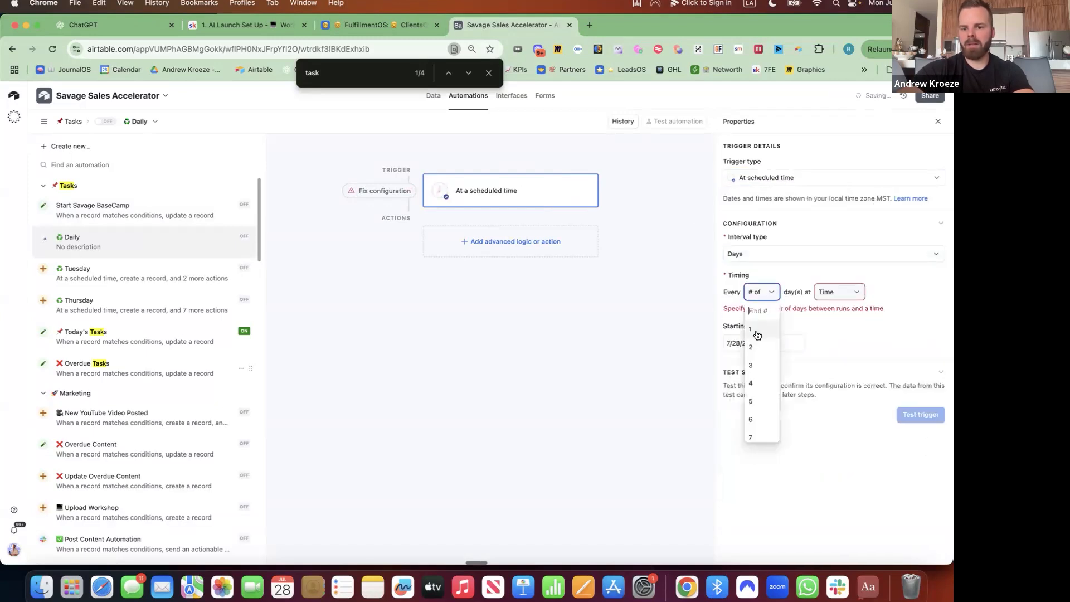
click(758, 334)
click(840, 291)
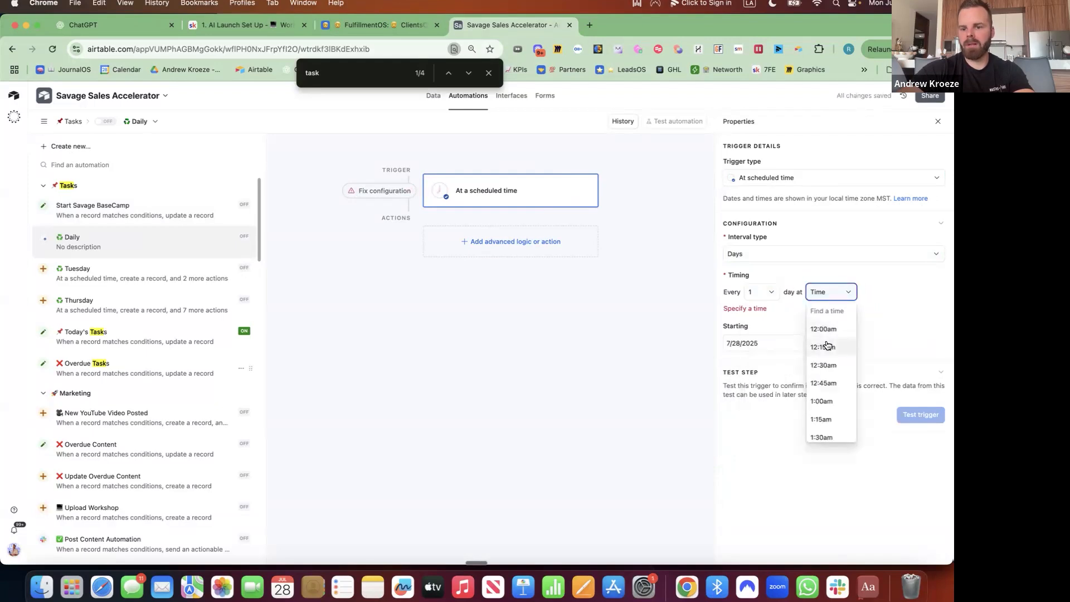
scroll(827, 356, down, 10)
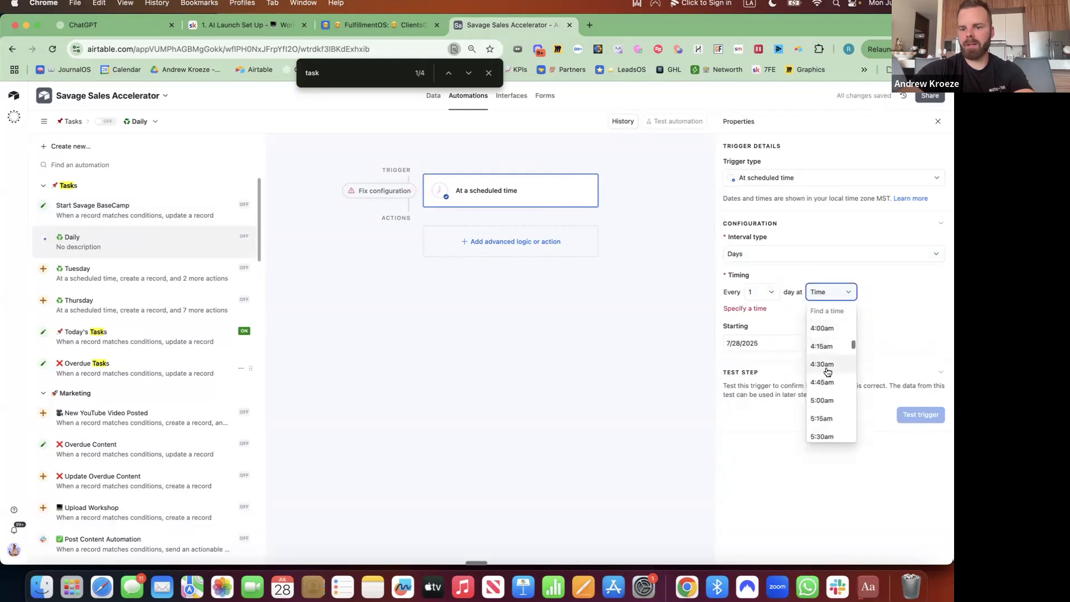
click(825, 382)
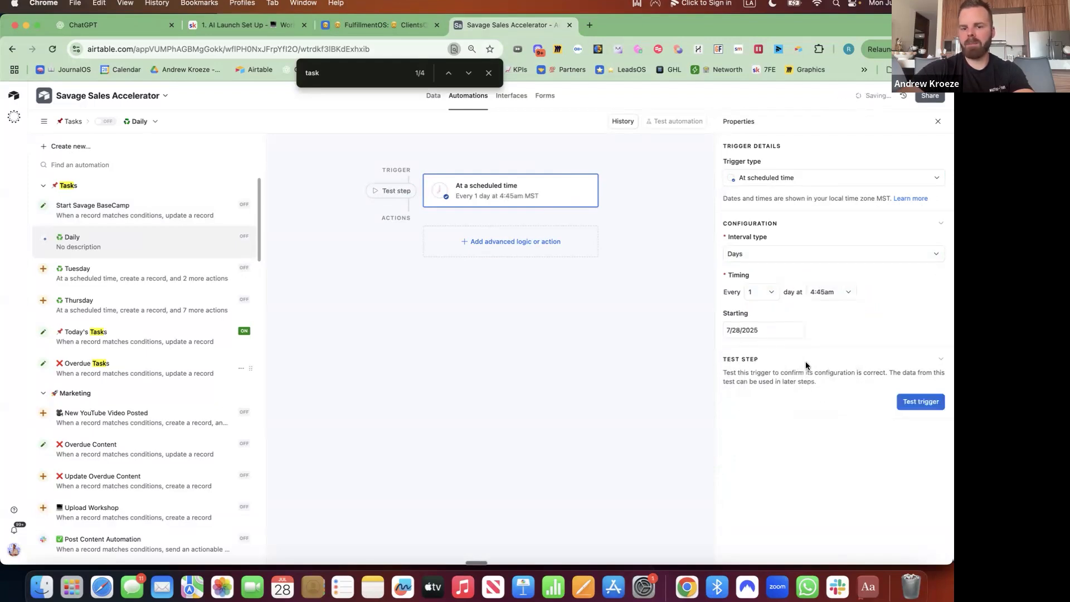
click(520, 241)
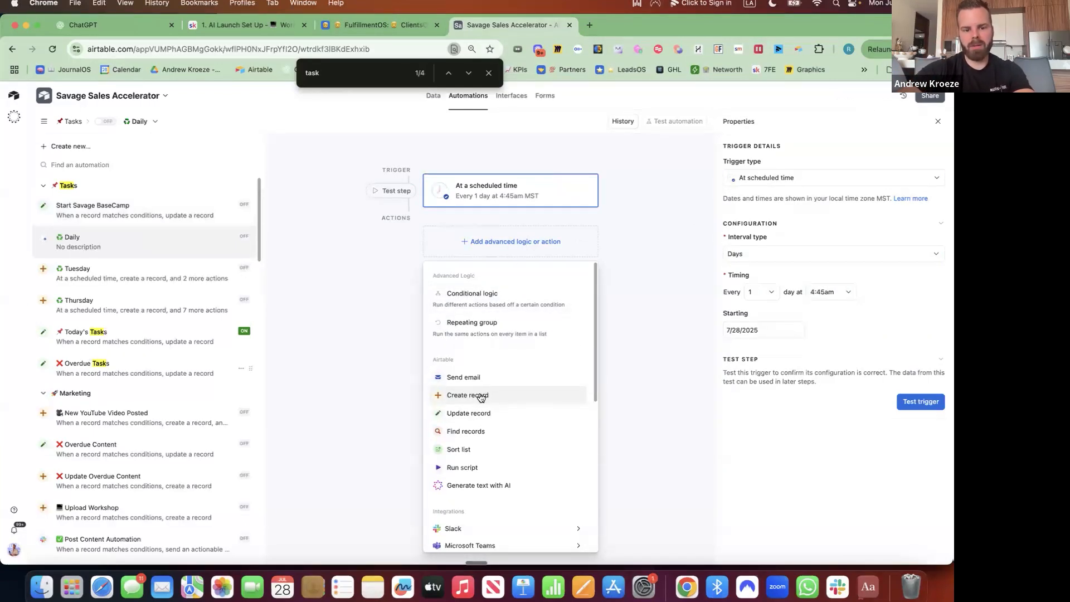
Add a Create record action in the Tasks table using specific fields.
click(480, 396)
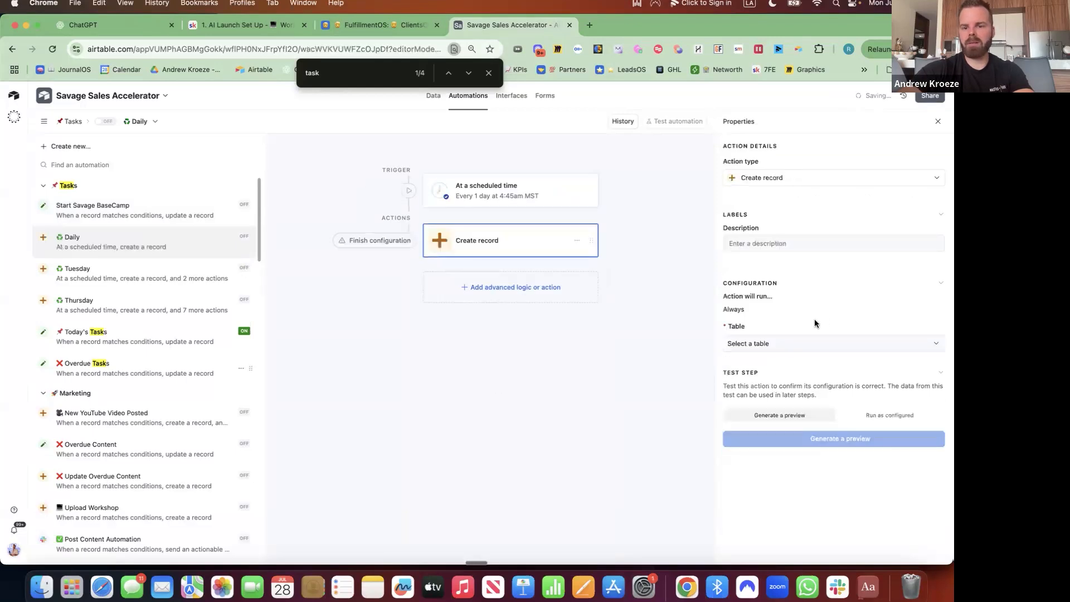
click(778, 343)
click(764, 380)
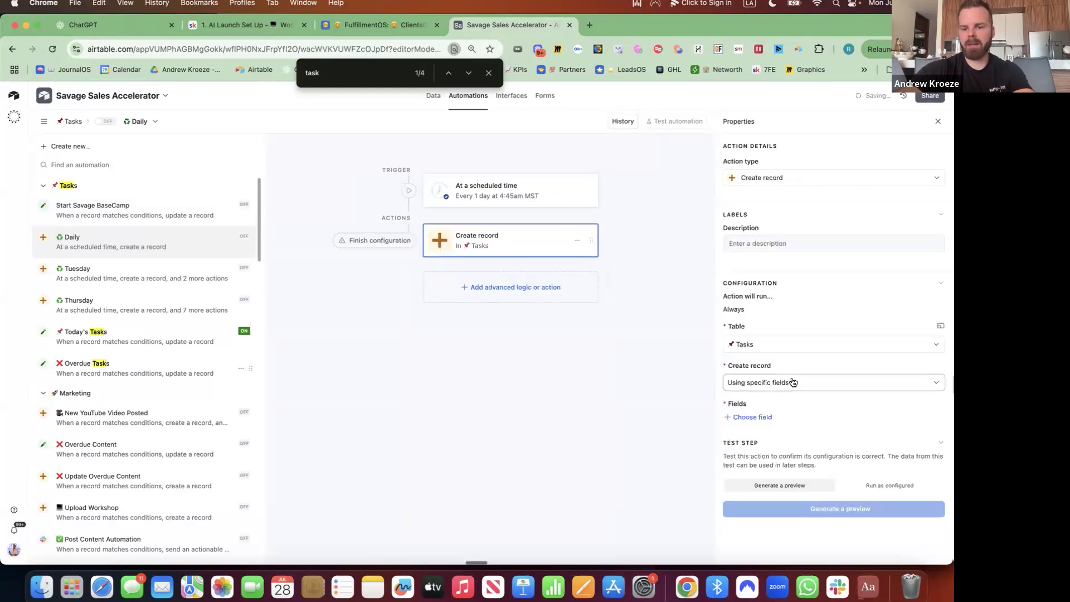
click(791, 383)
click(776, 424)
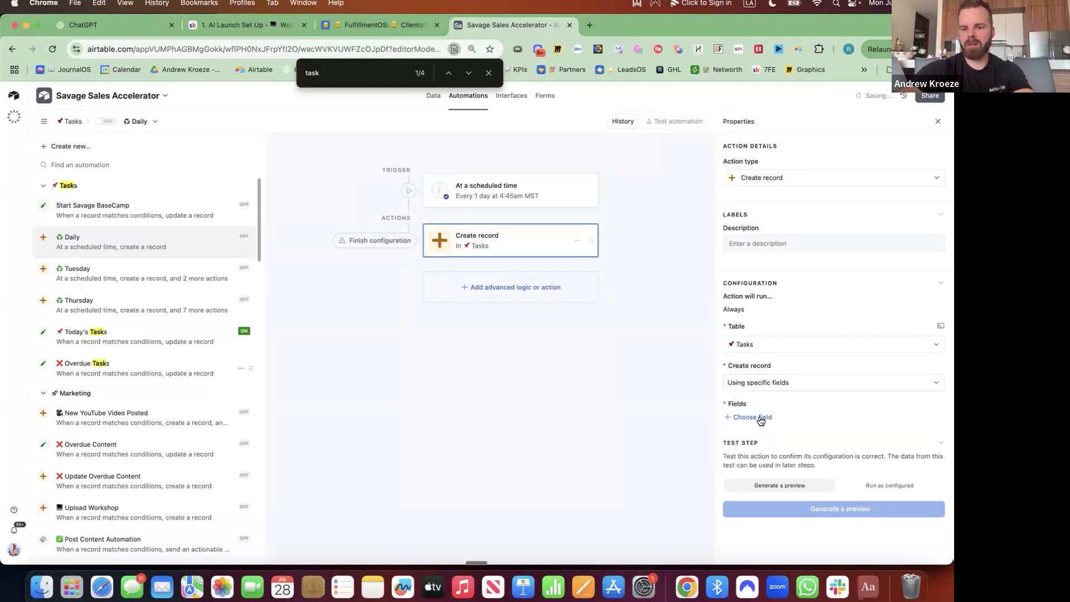
Add the Responsible field and assign a team member to it.
click(761, 418)
click(762, 487)
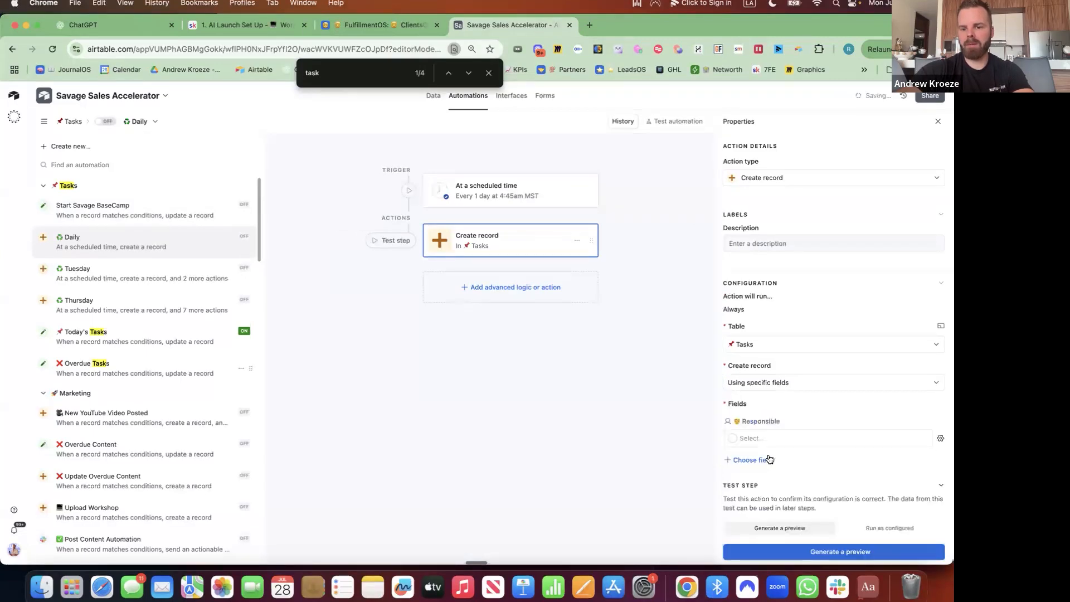
click(804, 435)
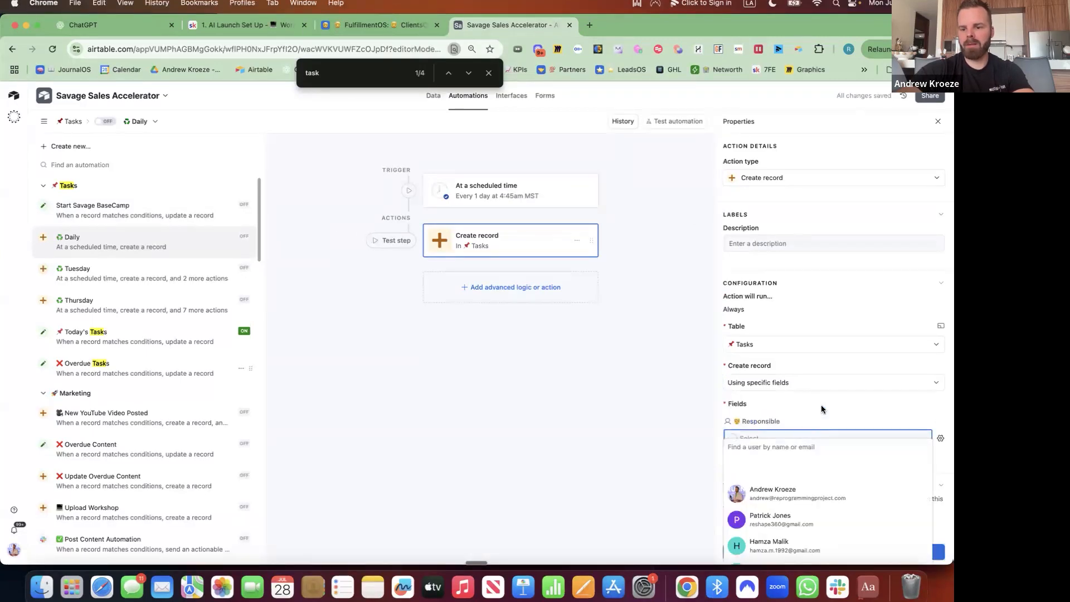
click(822, 410)
click(940, 438)
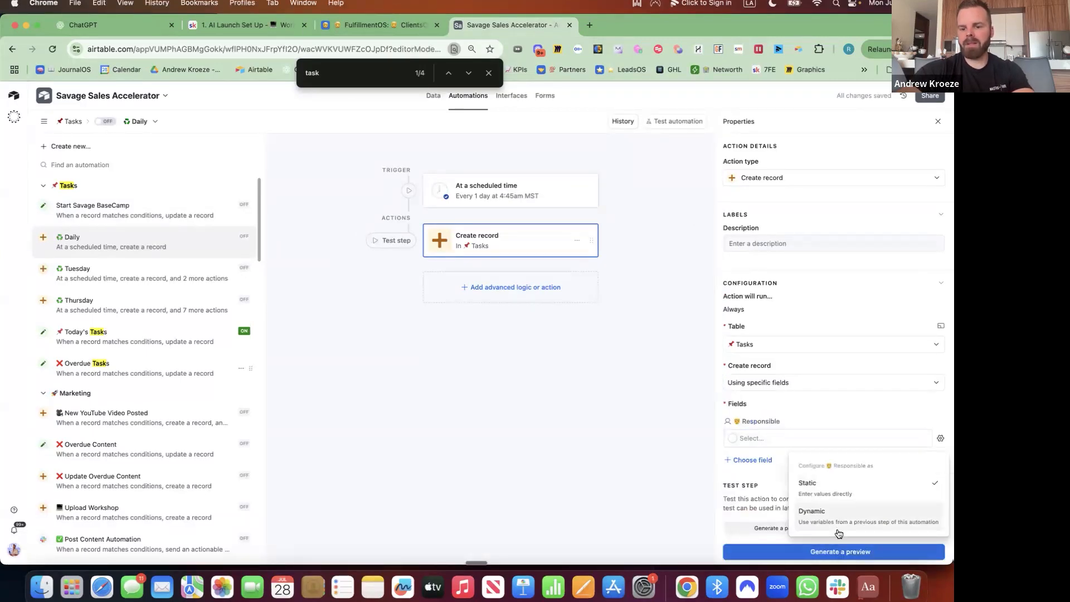
click(792, 434)
click(790, 435)
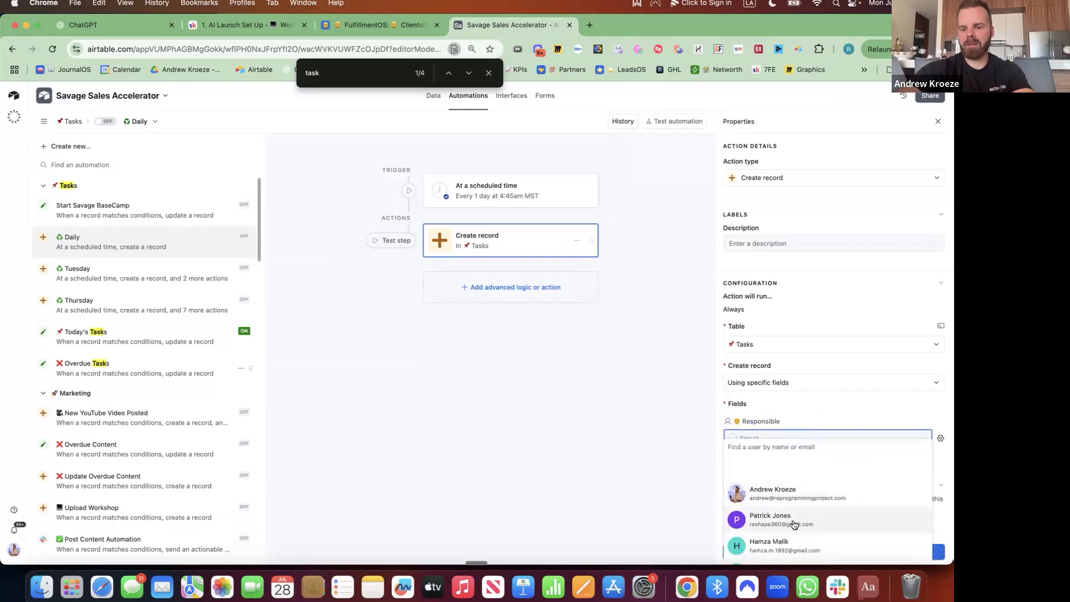
click(786, 545)
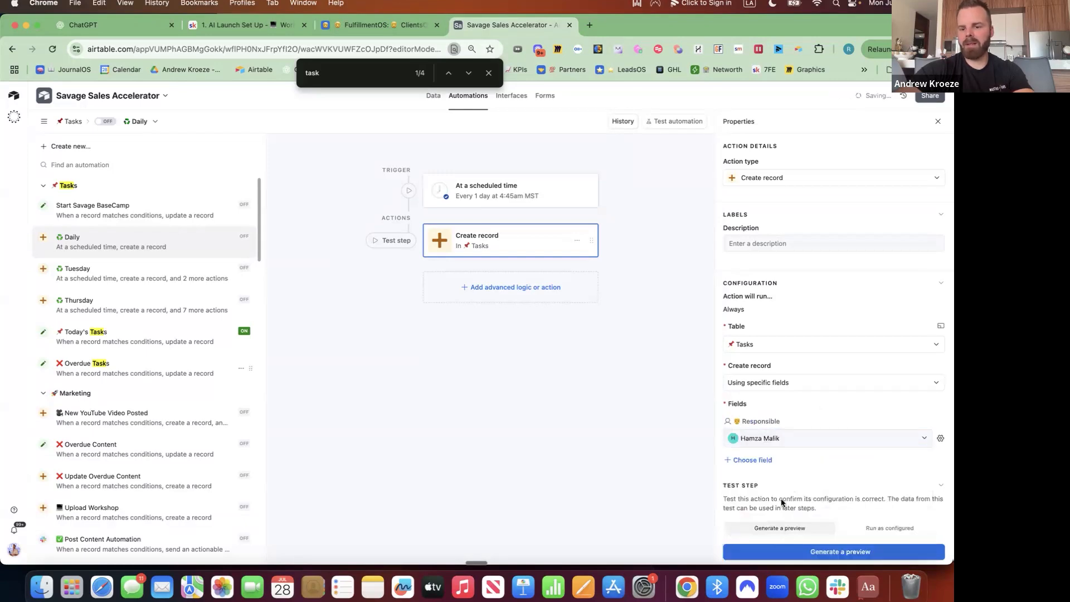
Add the Details field to the new Tasks record.
click(765, 460)
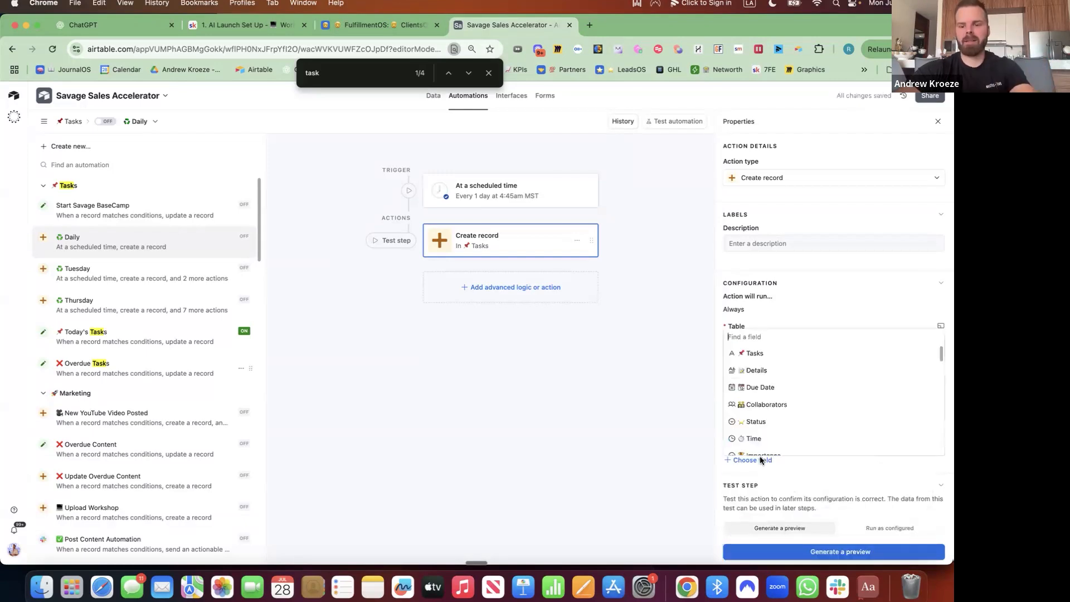
click(771, 368)
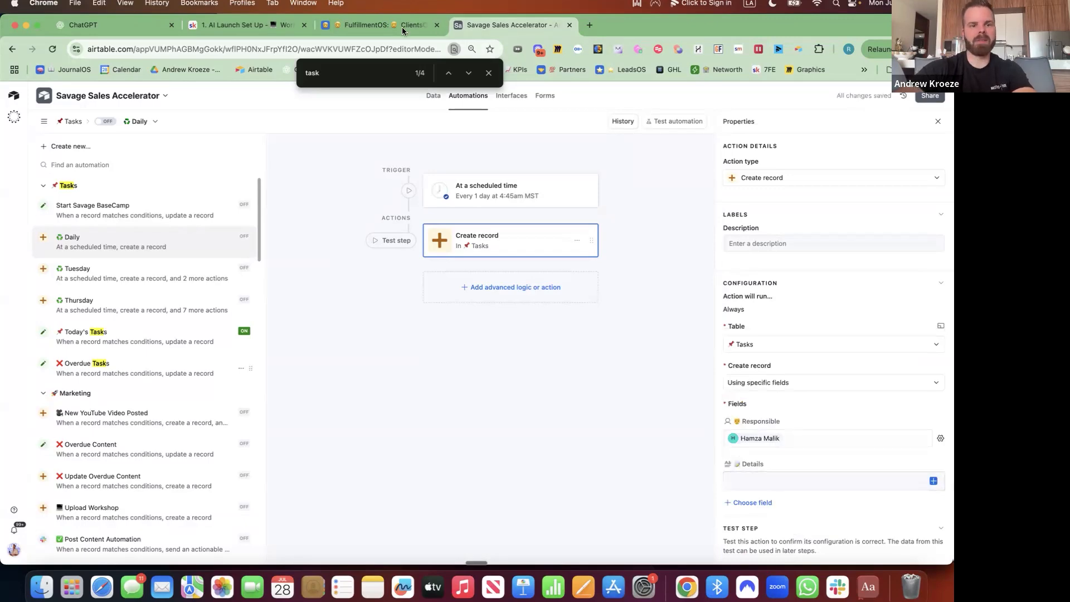
click(379, 24)
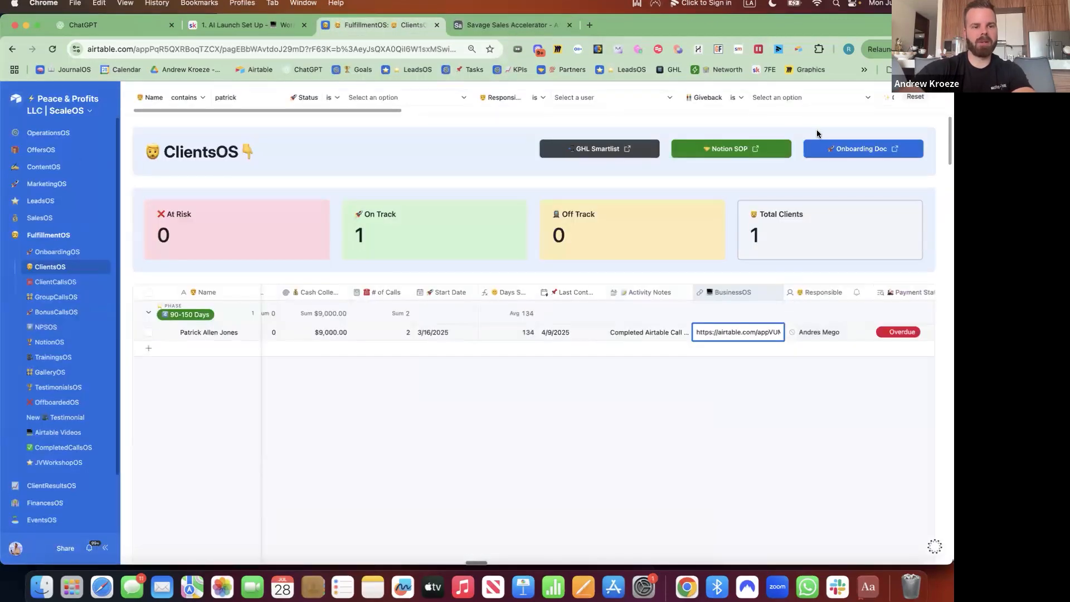
click(502, 24)
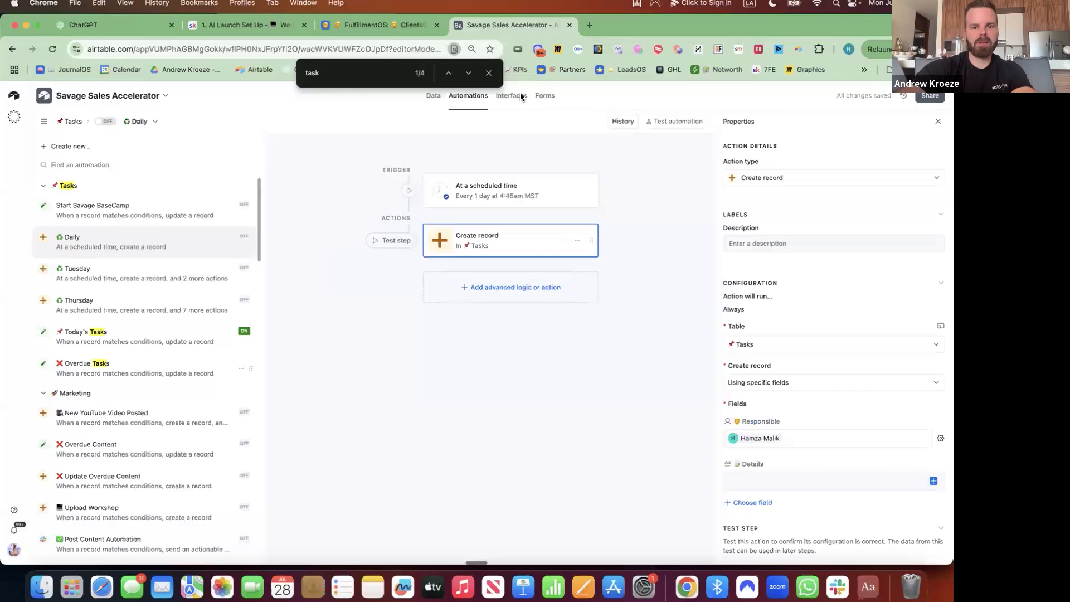
Publish the Dashboard 2 interface, leaving the automation off for now.
click(488, 73)
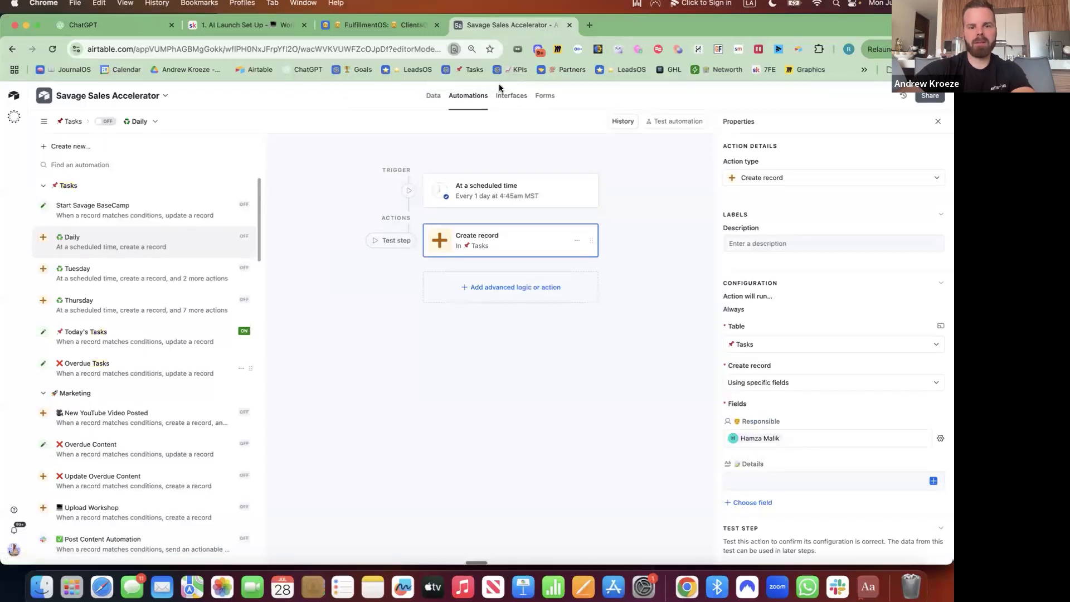
click(510, 95)
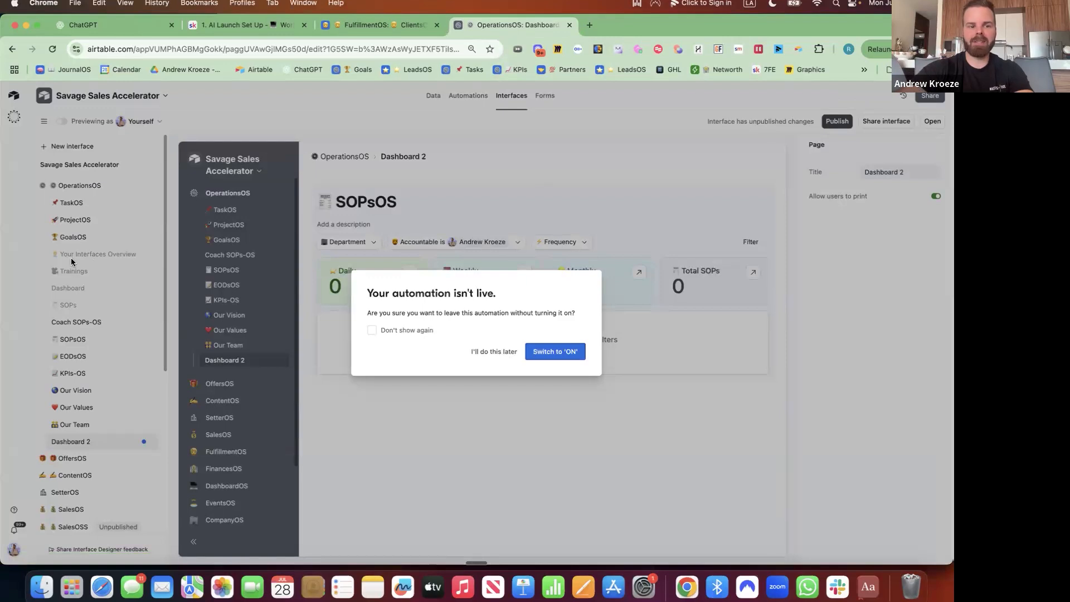
click(501, 350)
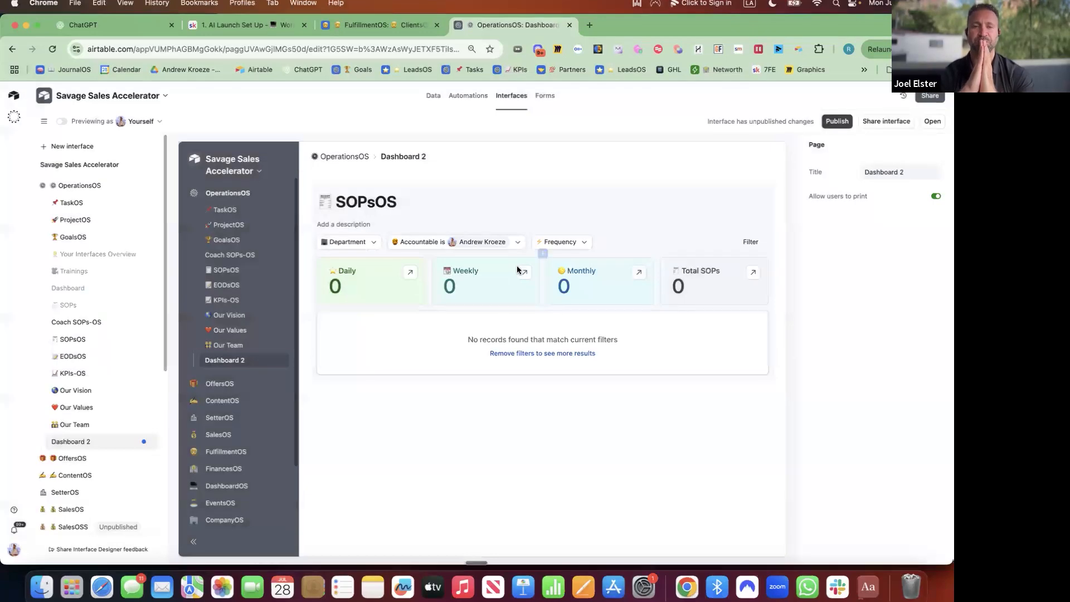
click(837, 122)
click(580, 429)
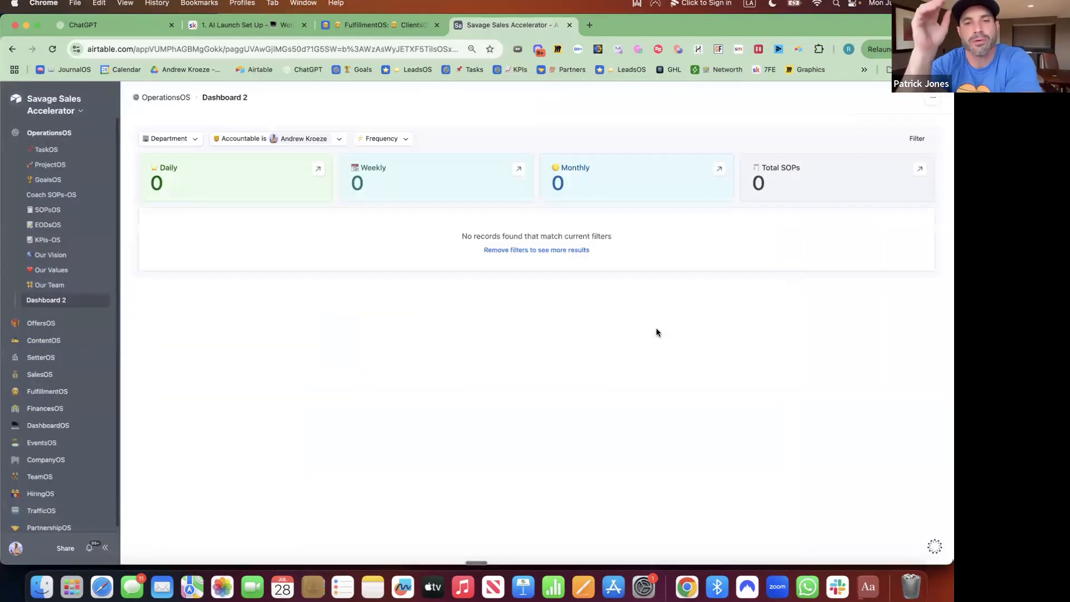
Filter the SOPsOS view's Frequency to Daily.
click(399, 139)
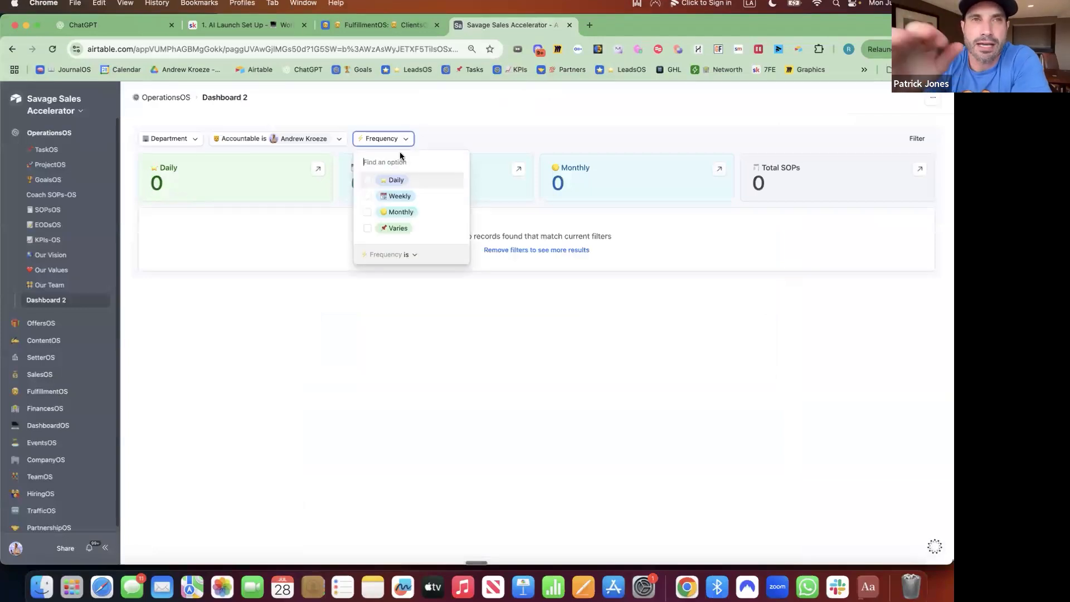
click(367, 184)
click(326, 82)
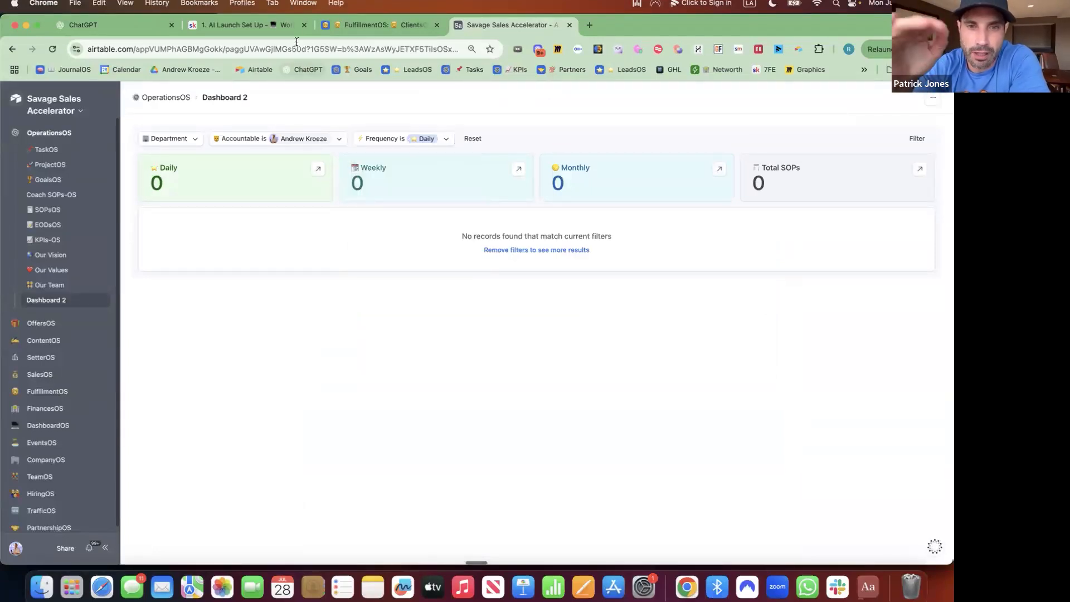
Reopen Dashboard 2 in the interface editor from the Savage Sales Accelerator base.
click(367, 25)
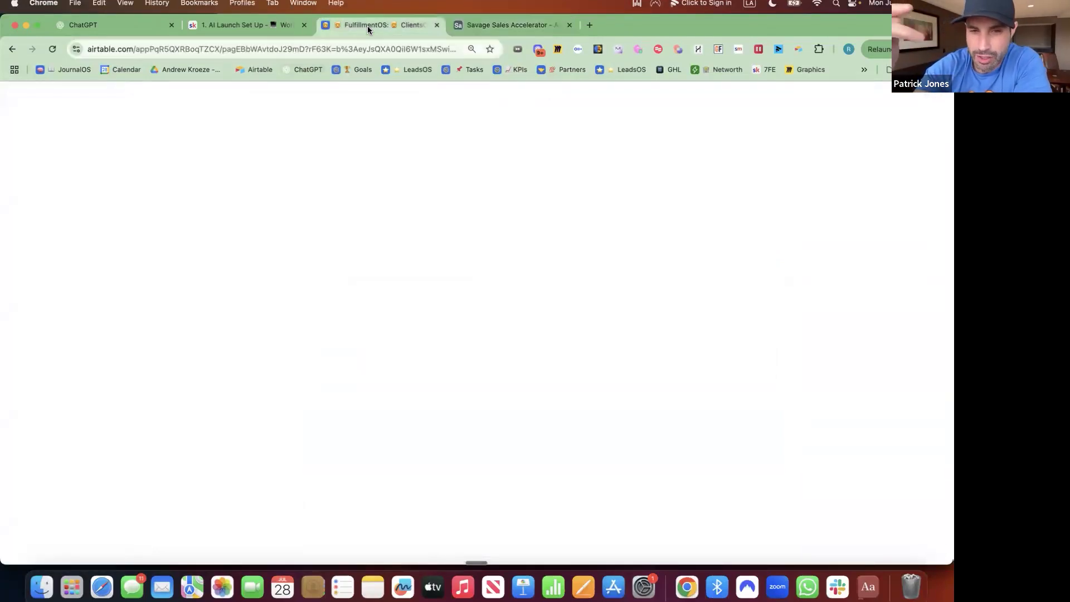
click(496, 25)
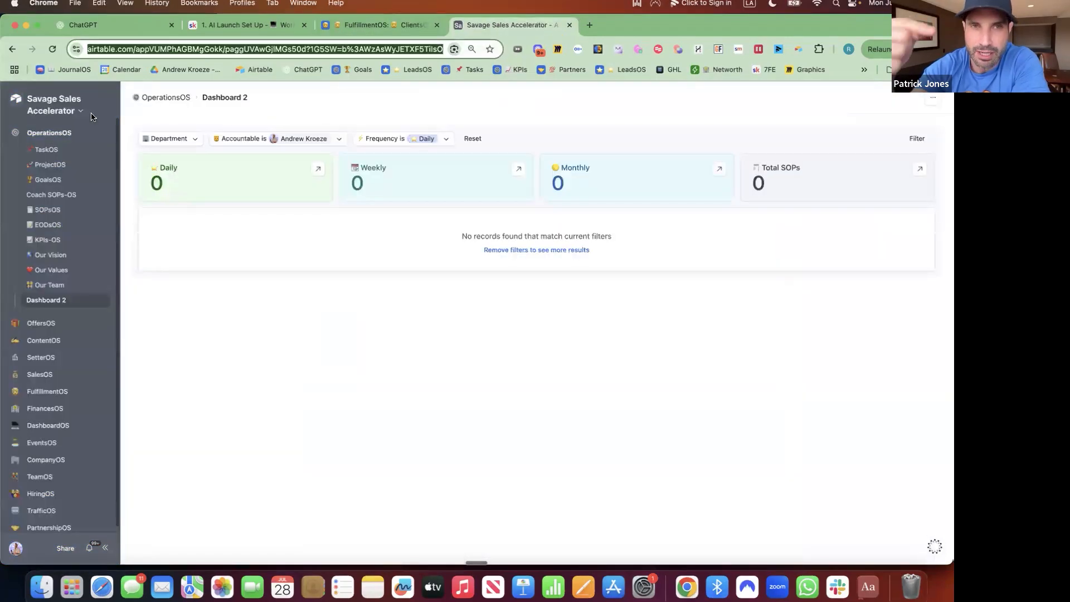
click(84, 111)
click(81, 134)
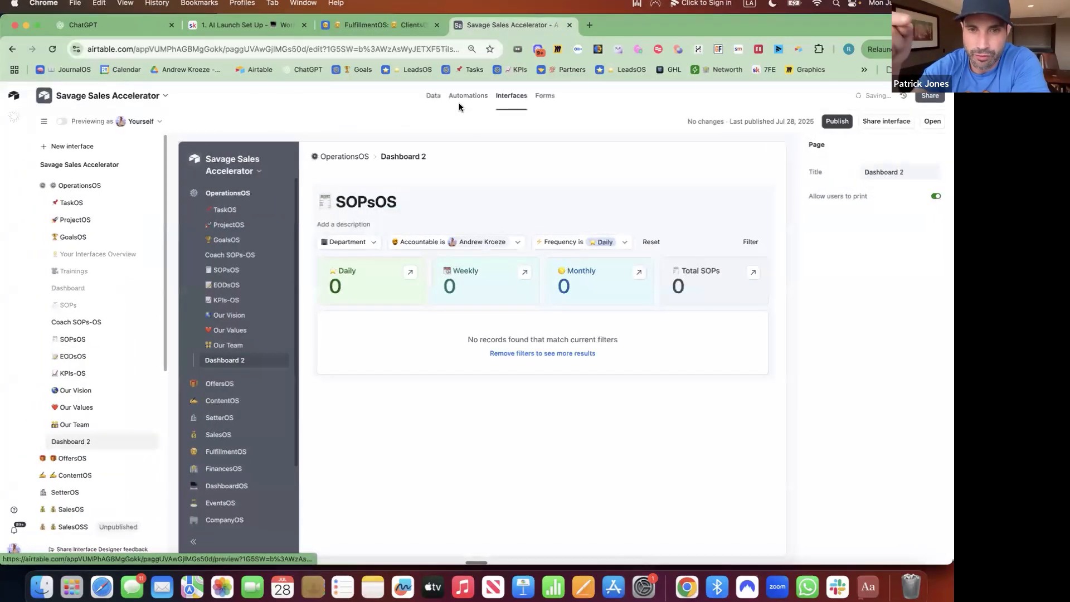
click(468, 96)
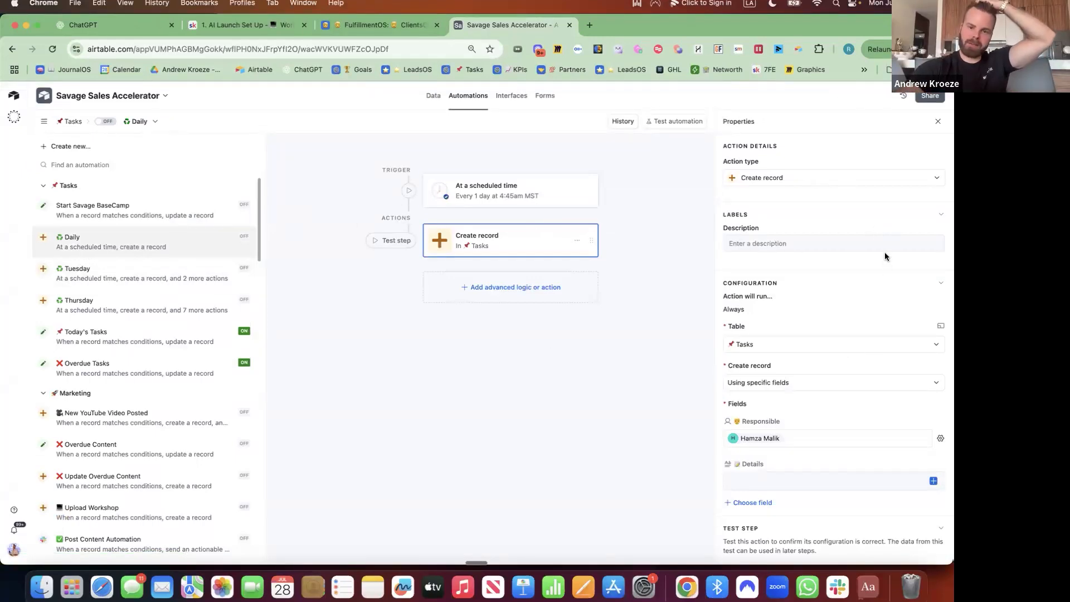
Return to the Daily automation with its scheduled trigger and Tasks Create record action.
mouse_move(398, 219)
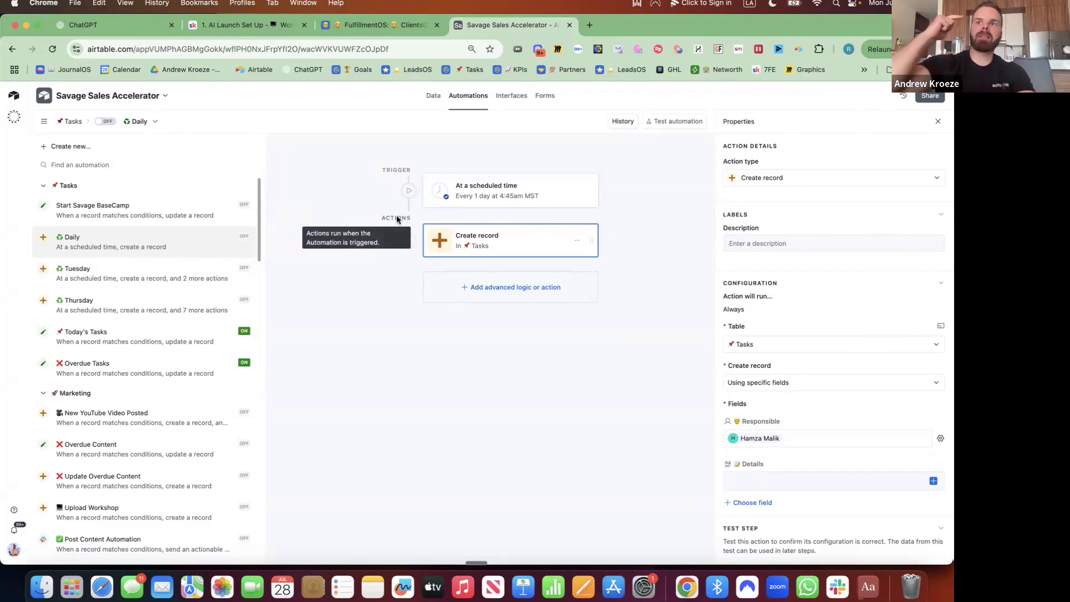
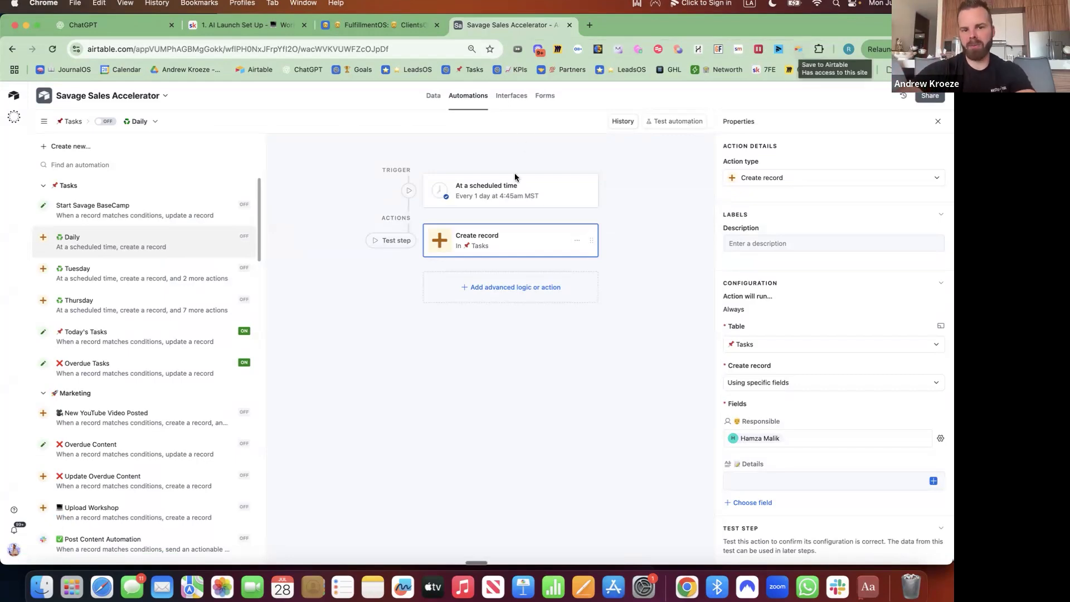
Paste the interface page link into the Create record action's Details and switch the Daily automation on.
click(502, 200)
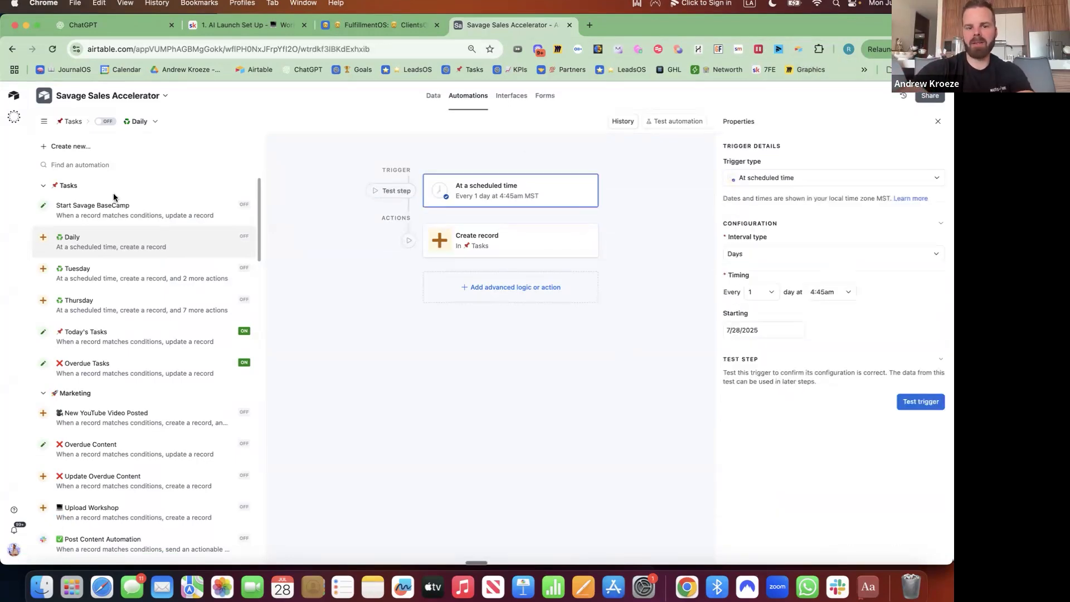
click(493, 248)
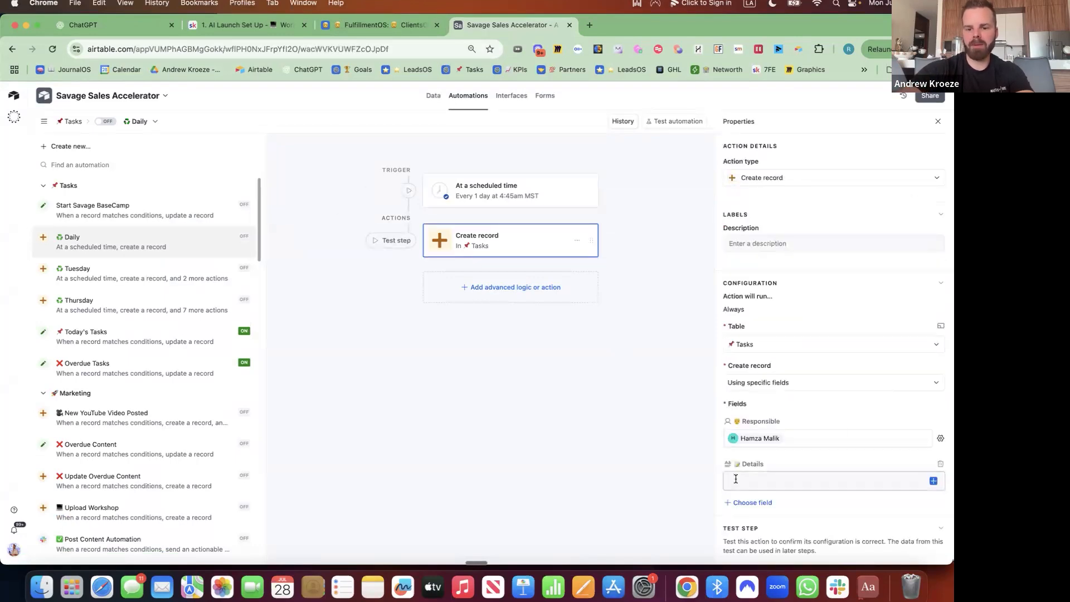
click(736, 480)
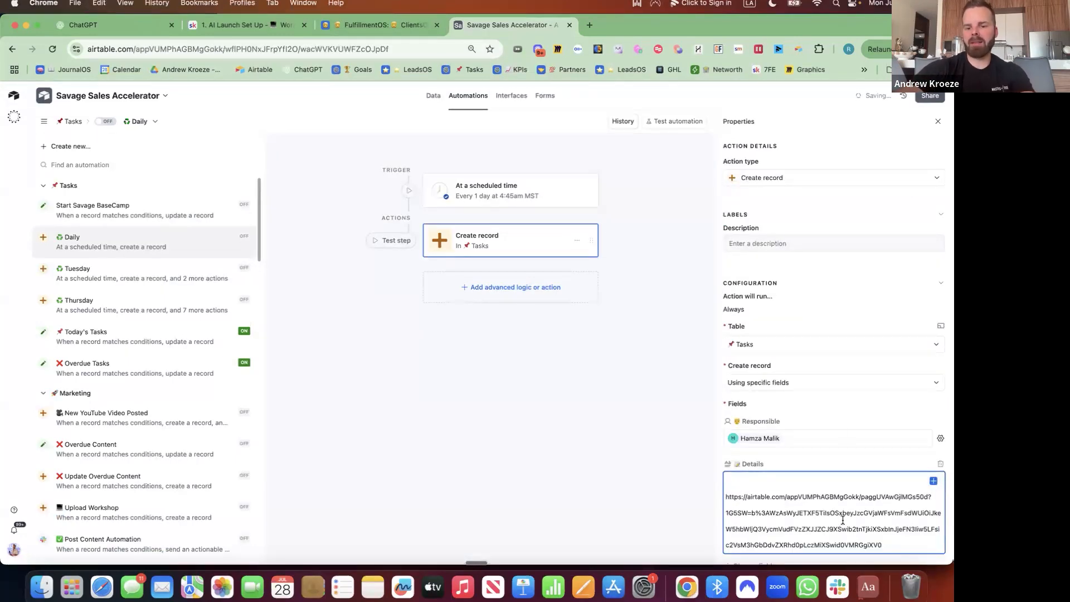
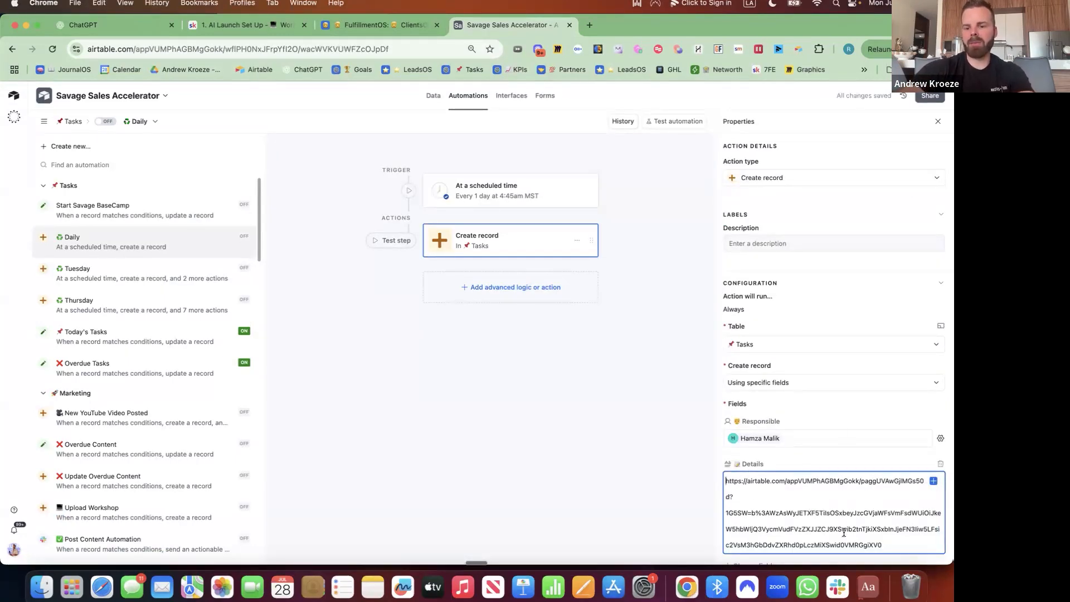
click(476, 402)
click(105, 120)
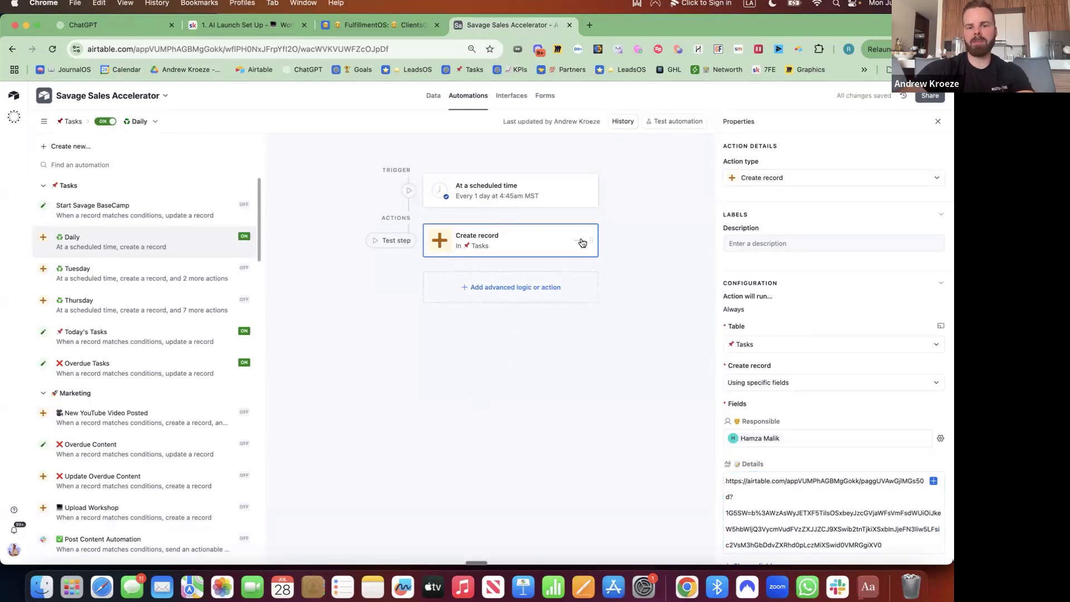
Rename Dashboard 2 to '📰 SOPsOS', drag it under GoalsOS, and move the older SOPsOS below Our Team.
click(521, 99)
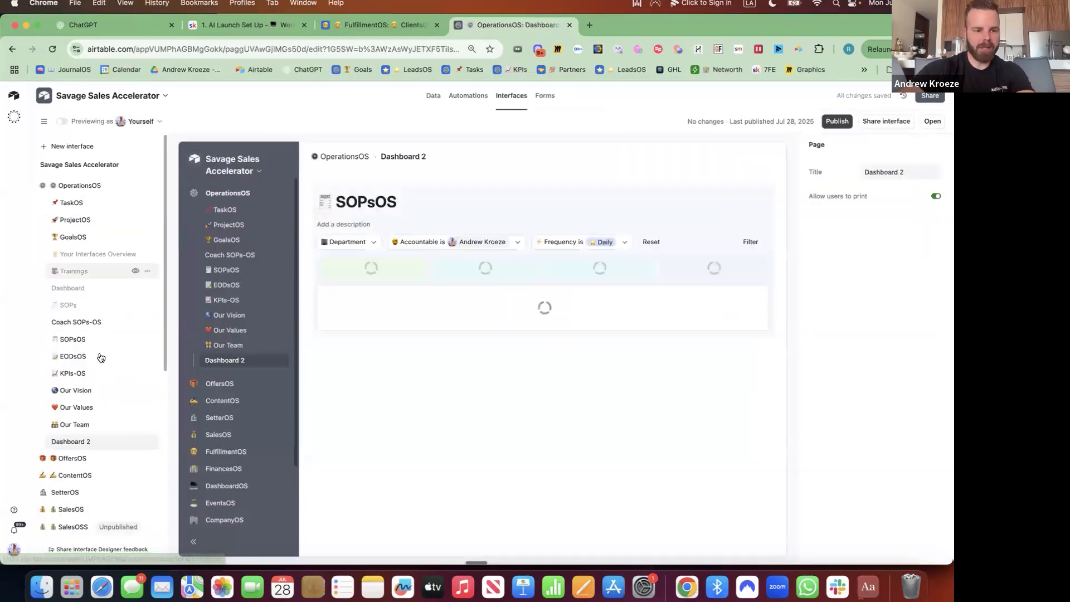
click(146, 441)
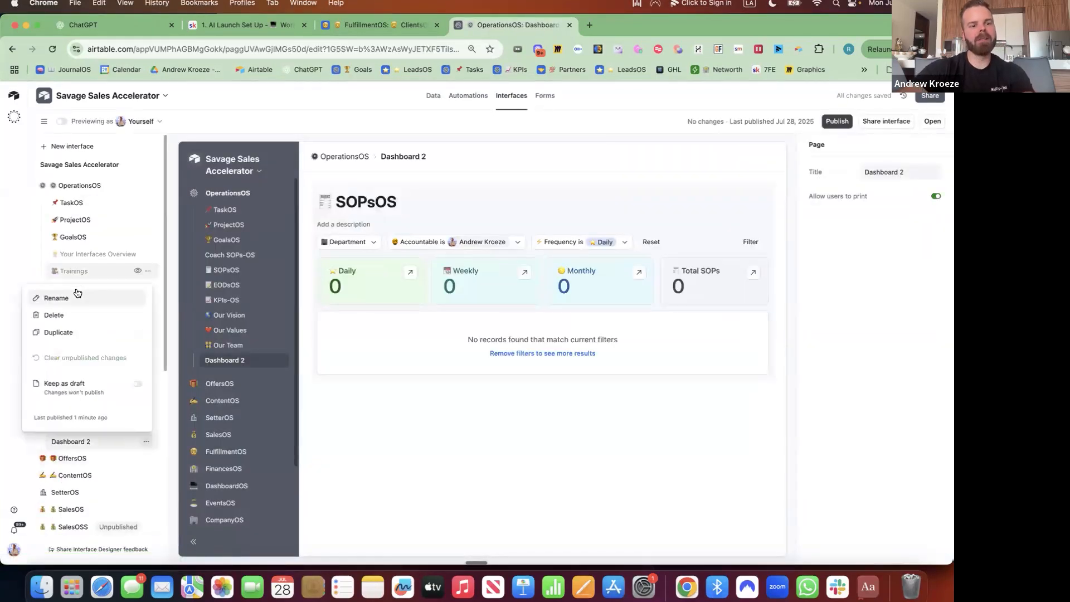
click(77, 296)
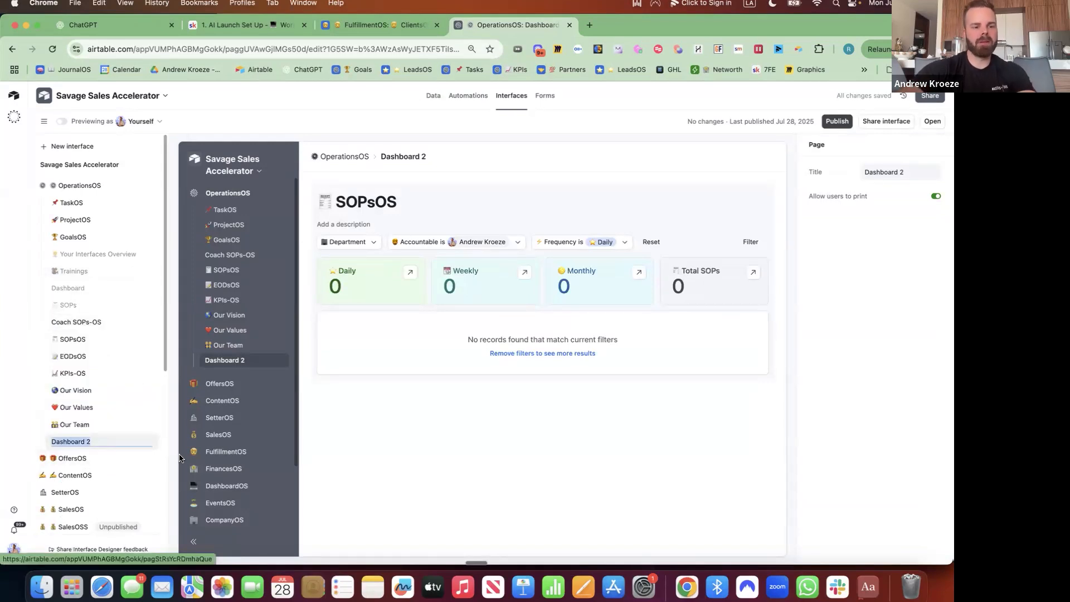
key(ctrl+super+space)
click(85, 179)
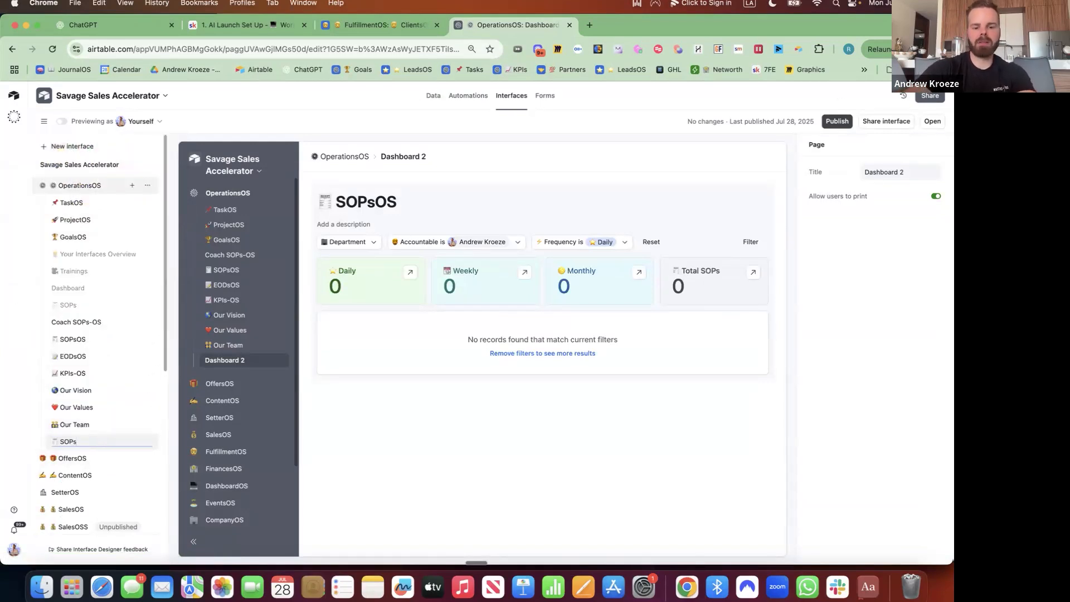
text(SOPsOS)
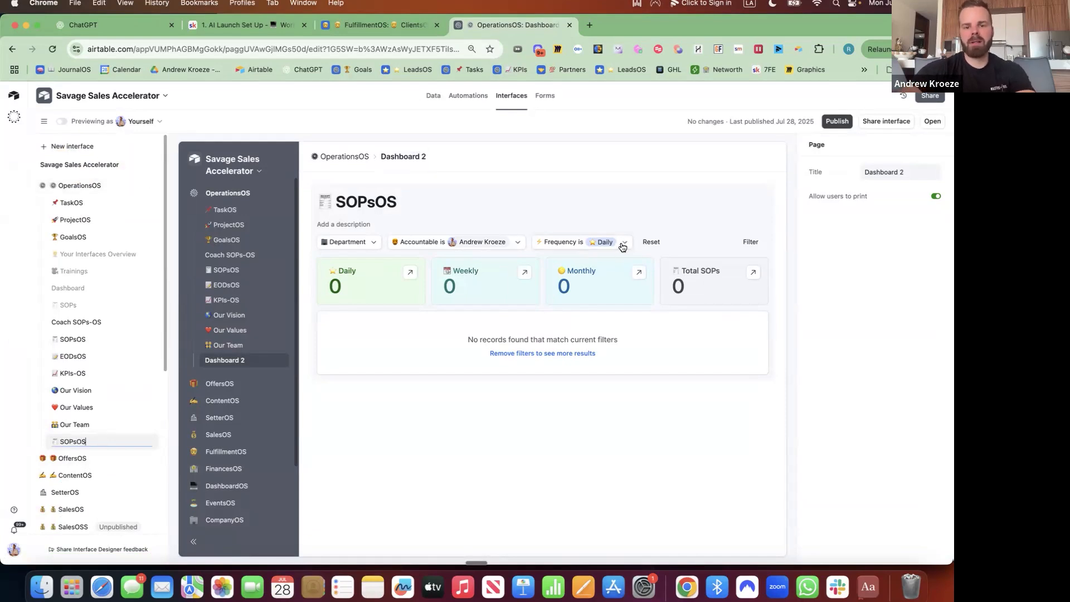
key(Return)
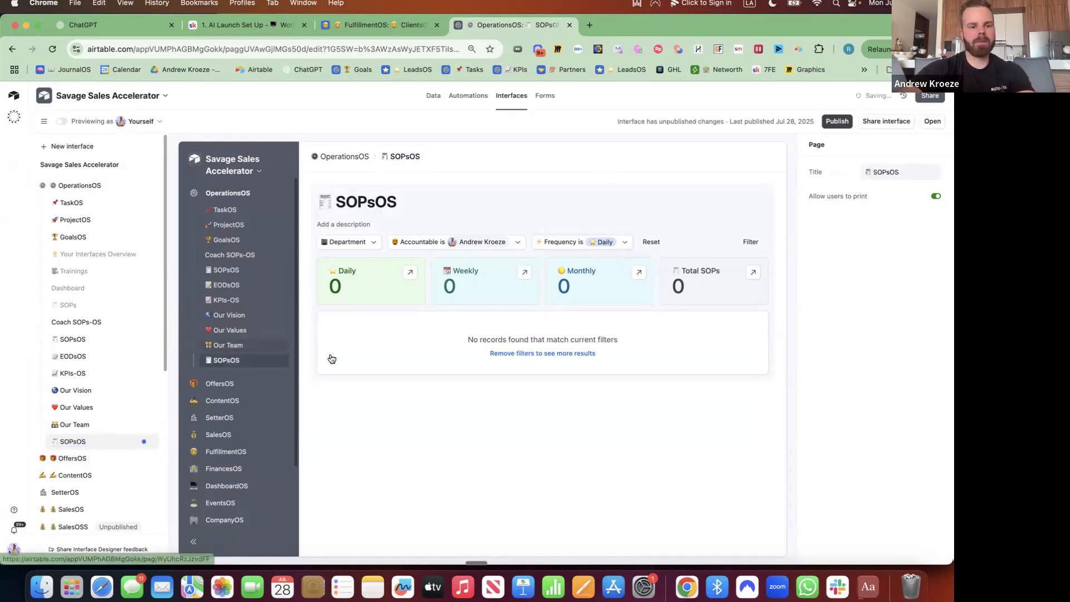
drag(86, 448, 89, 258)
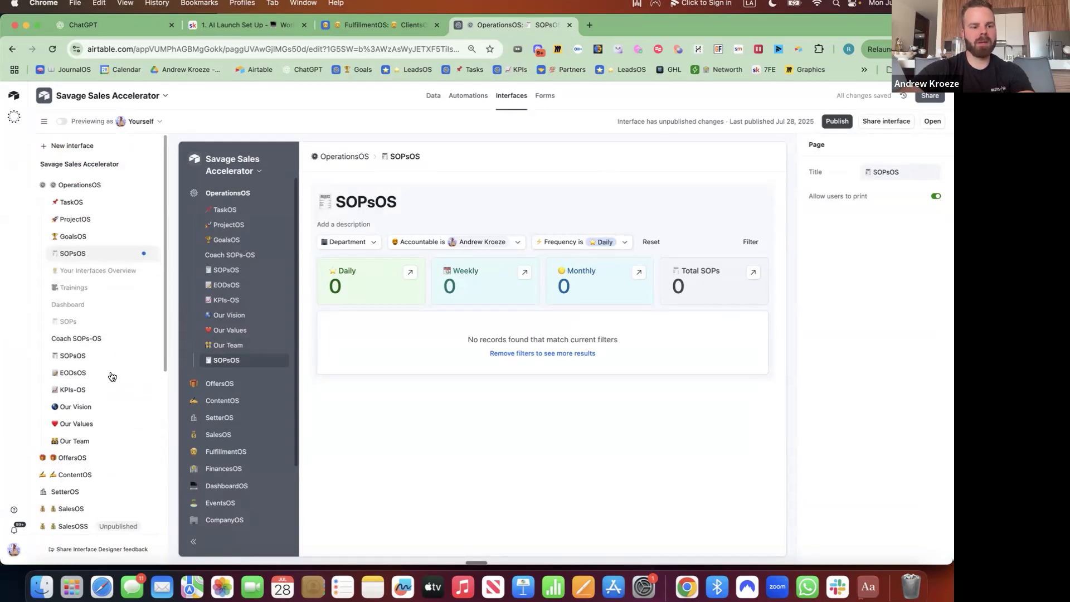
drag(89, 360, 88, 437)
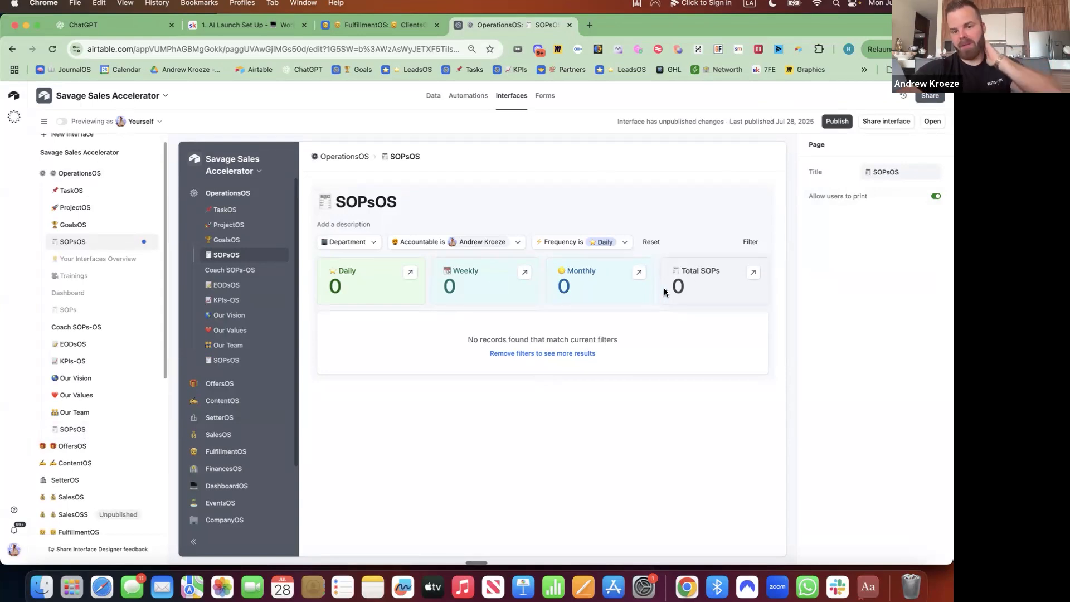
Clear the default person from the Accountable filter and Daily from the Frequency filter.
click(490, 242)
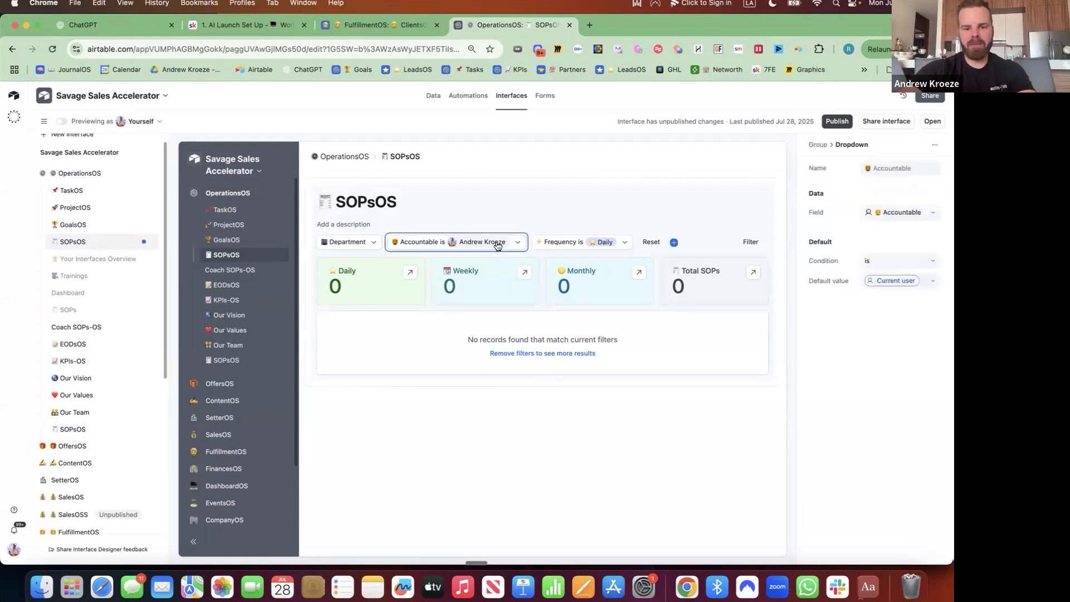
click(491, 242)
click(402, 285)
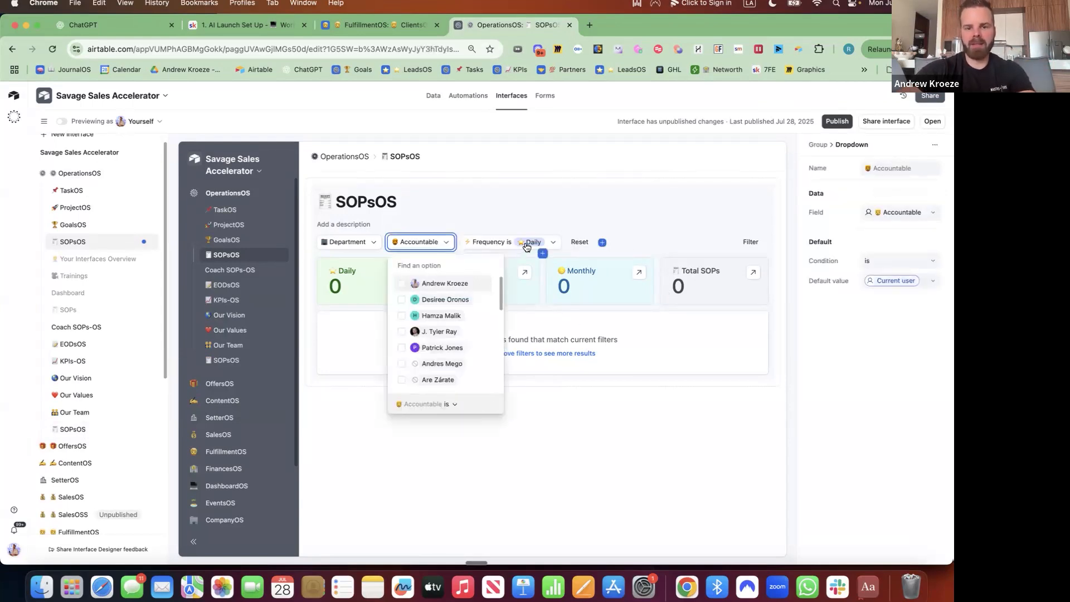
click(520, 244)
click(521, 246)
click(474, 284)
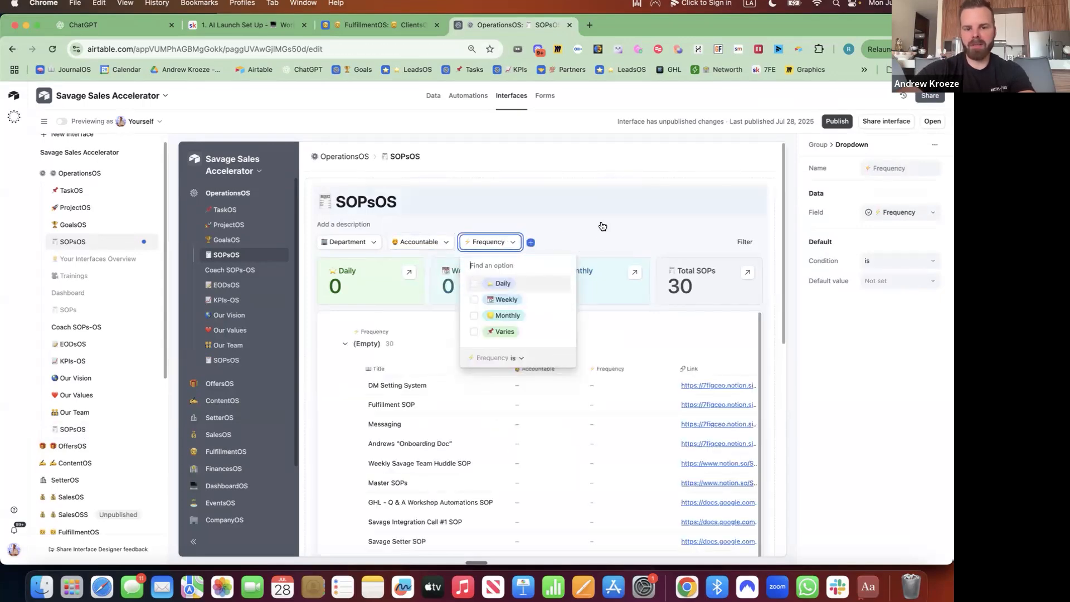
Open the DM Setting System record from the full 30-SOP list and select its Task field.
scroll(603, 226, down, 10)
scroll(603, 225, up, 1)
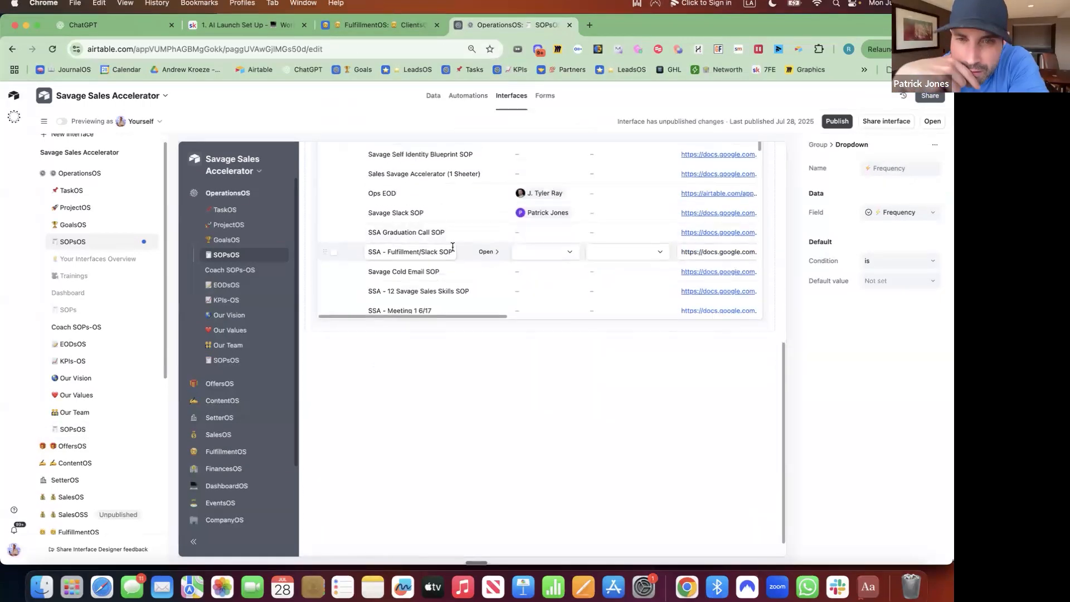
scroll(453, 249, up, 6)
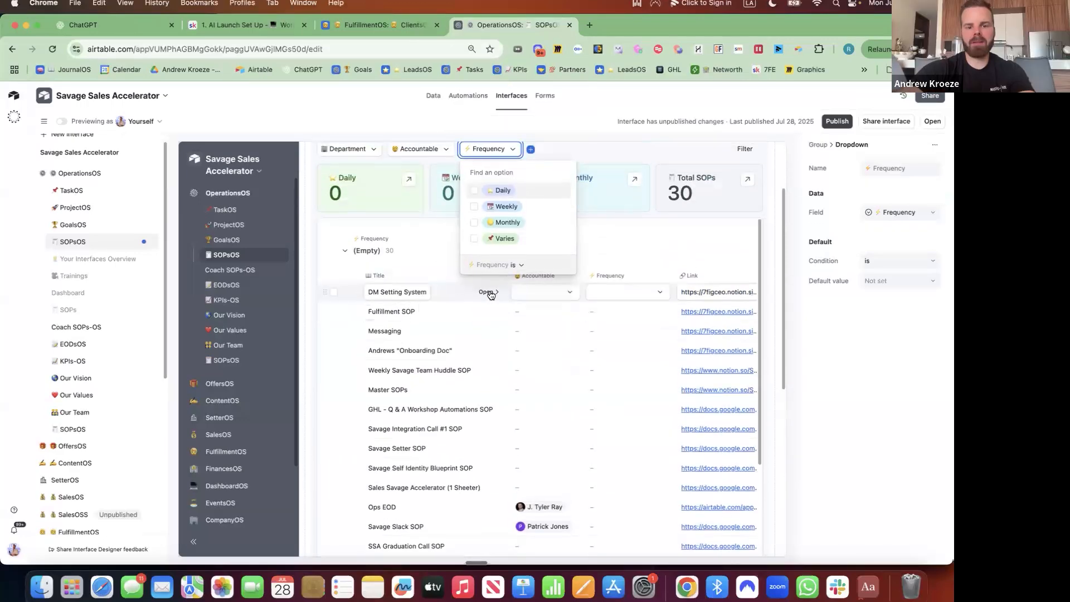
click(490, 296)
click(488, 293)
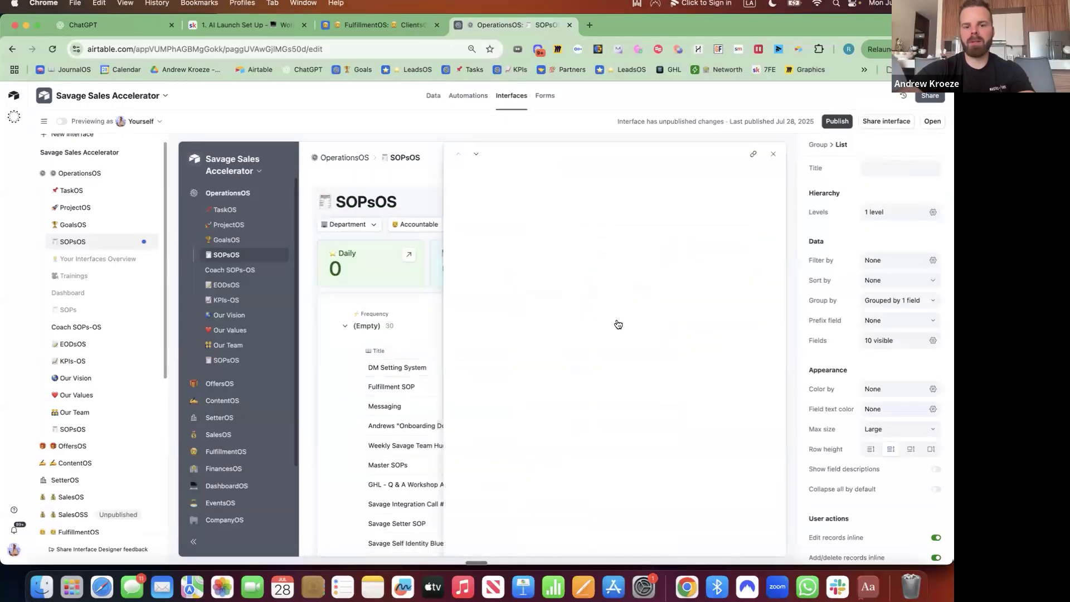
click(607, 310)
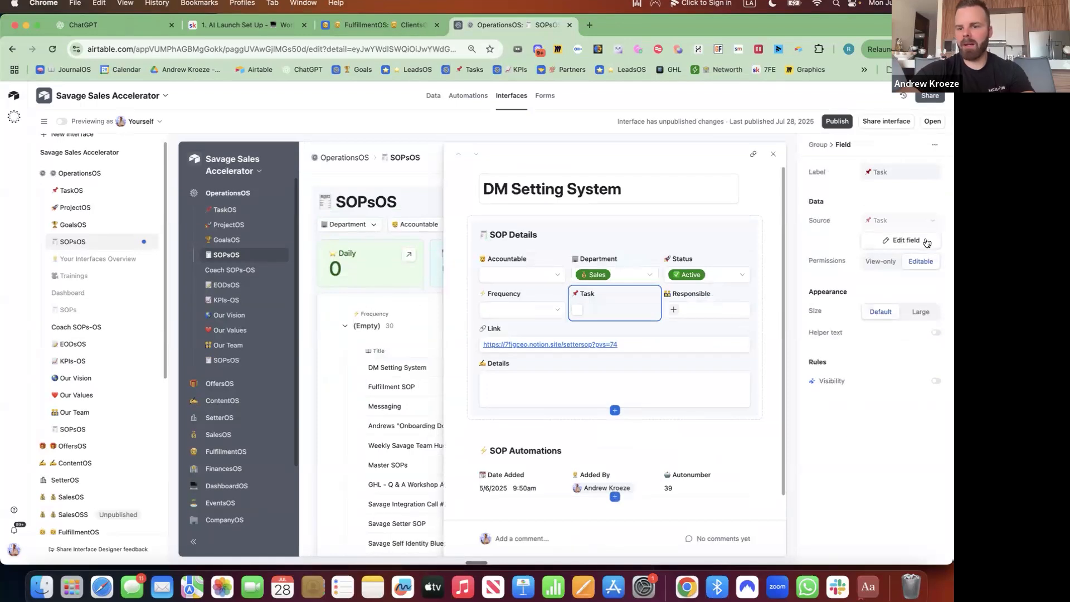
Change the Task field's type to Single select.
click(910, 243)
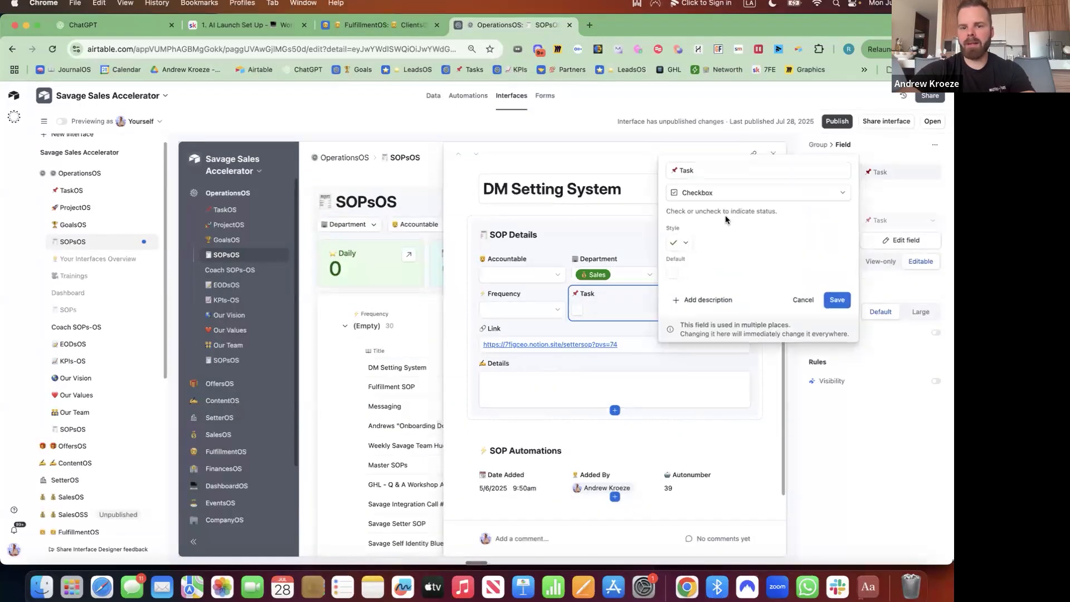
click(711, 195)
text(siu)
key(BackSpace)
key(BackSpace)
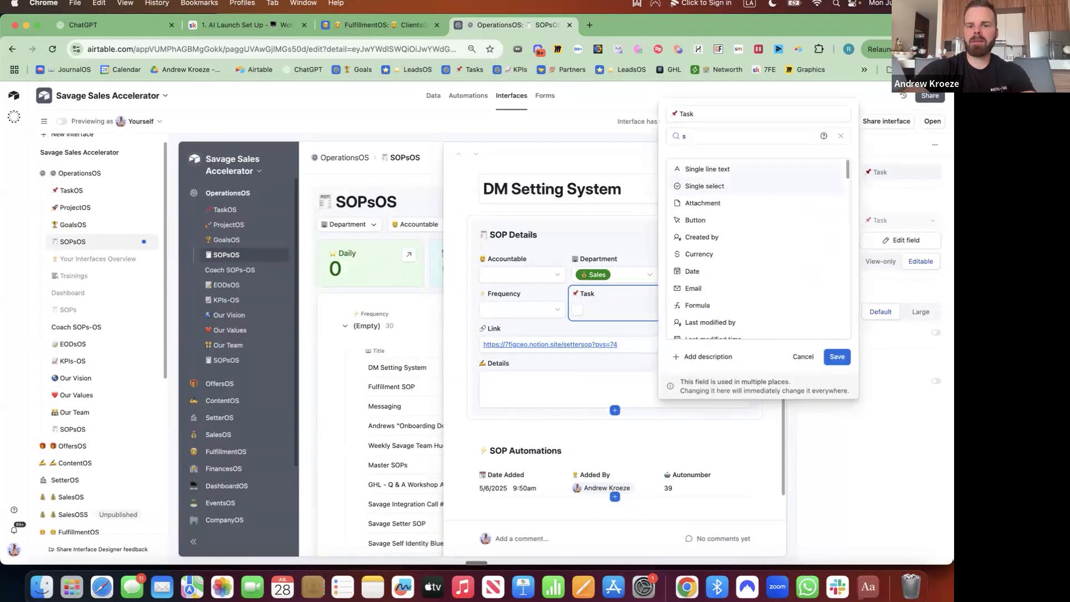
text(ingle)
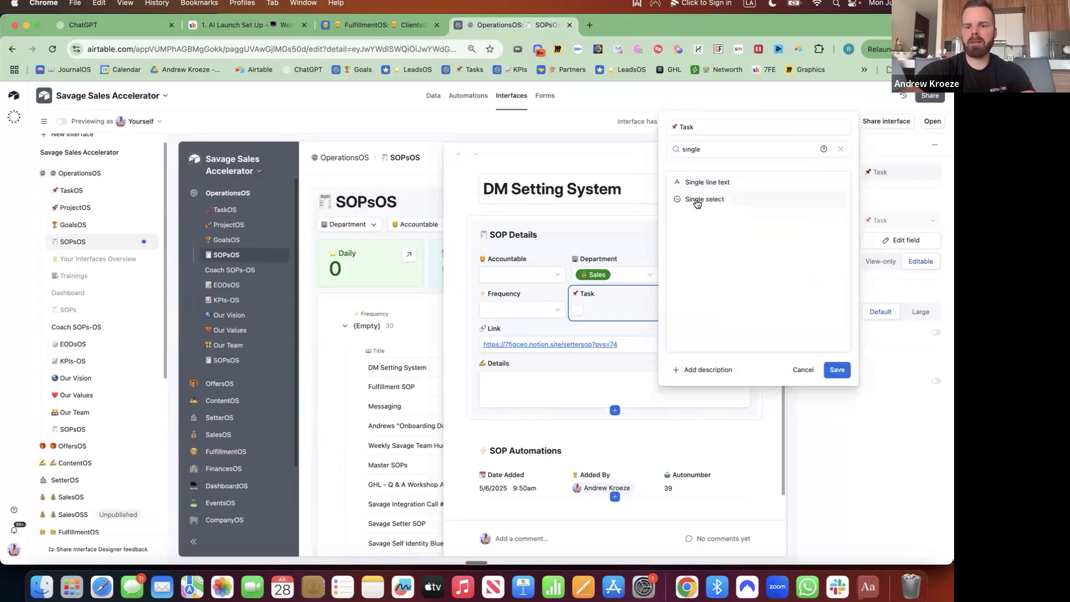
click(697, 200)
Add a green '✅ Send to Task' option, then save and confirm the field change.
click(724, 279)
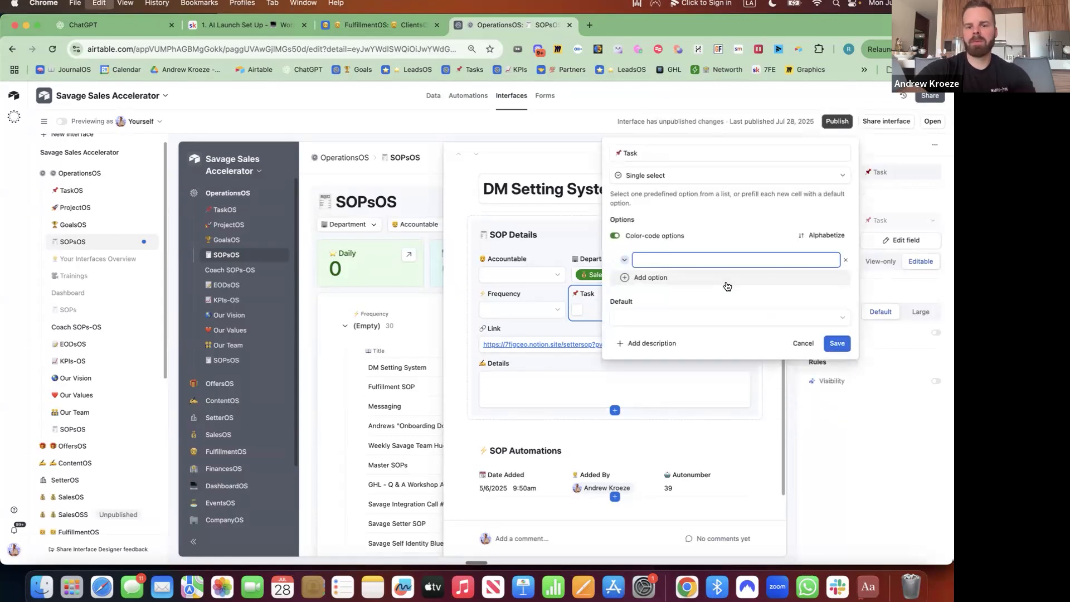
key(ctrl+super+space)
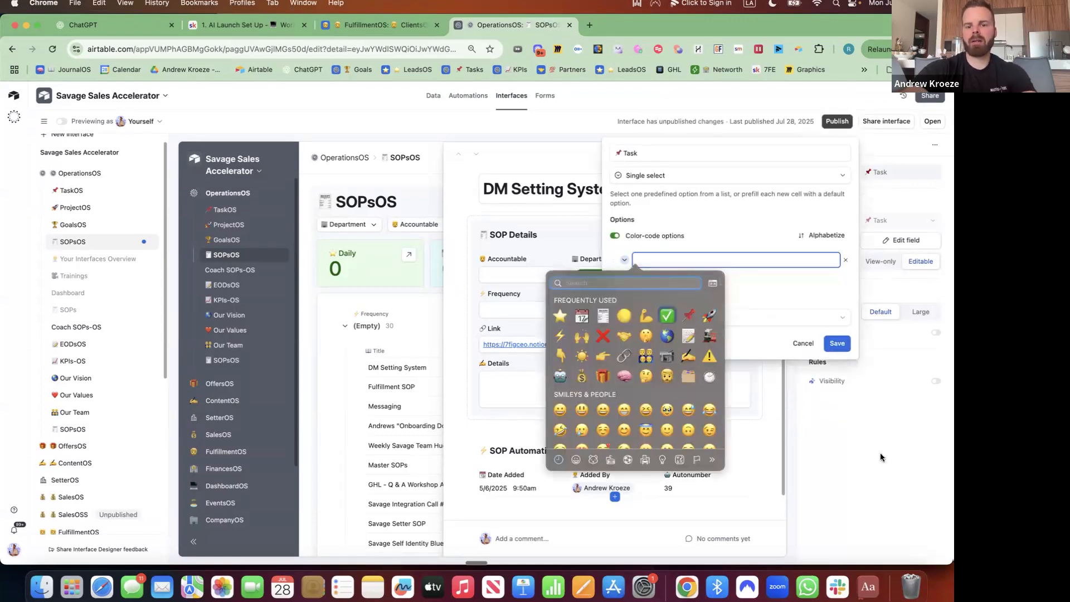
key(Escape)
text(Send to T)
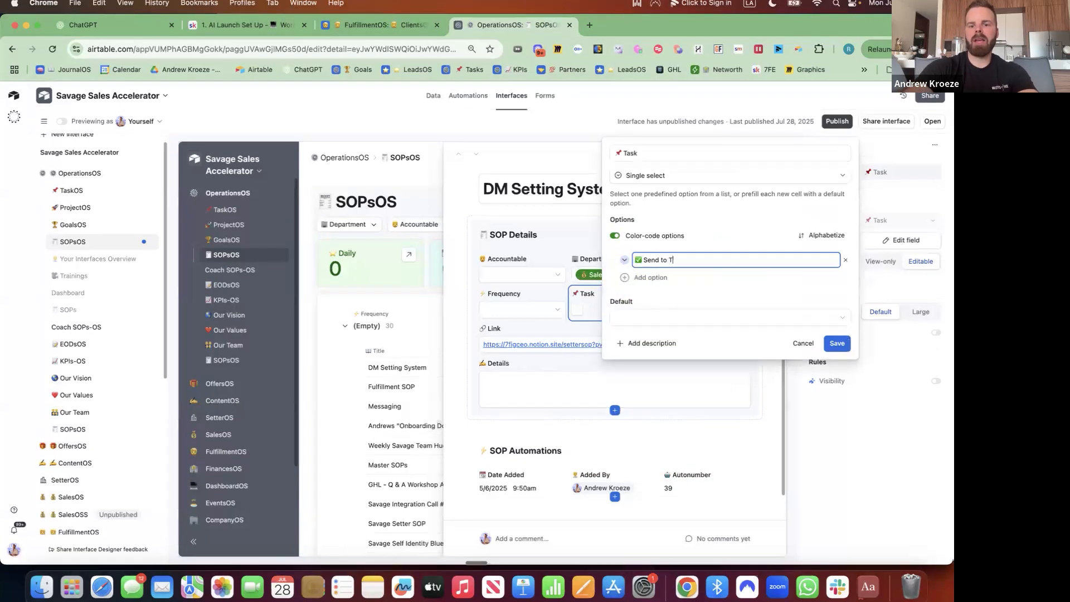
text(ask)
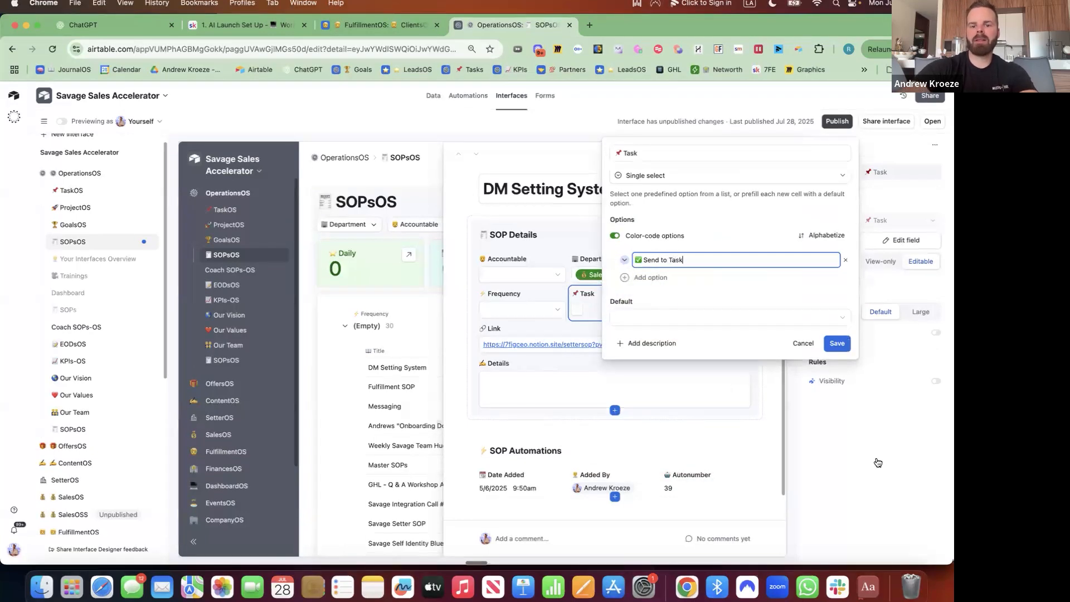
click(624, 259)
click(727, 315)
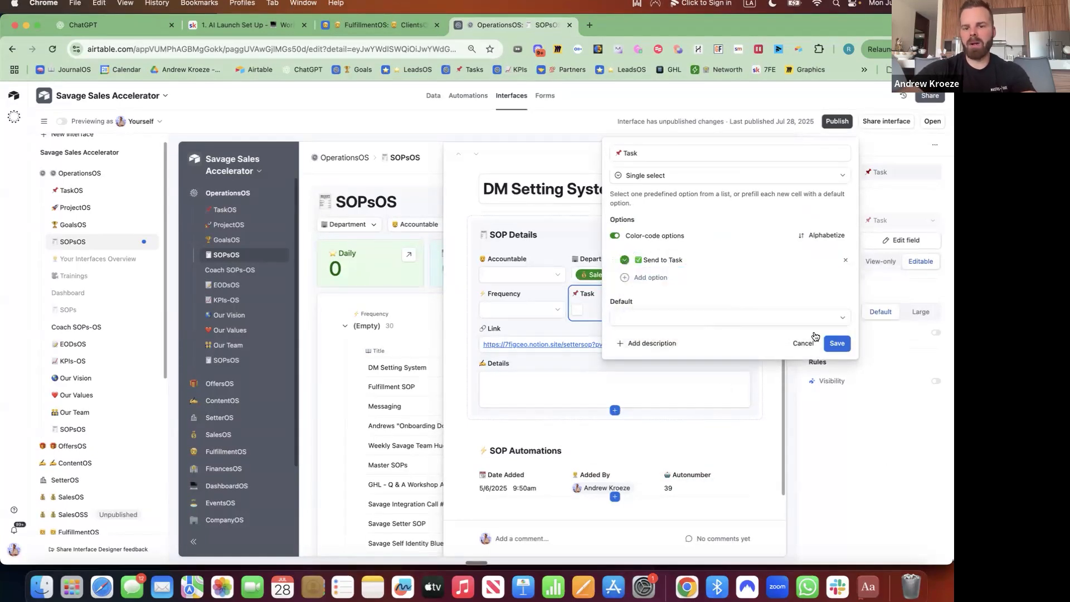
click(843, 343)
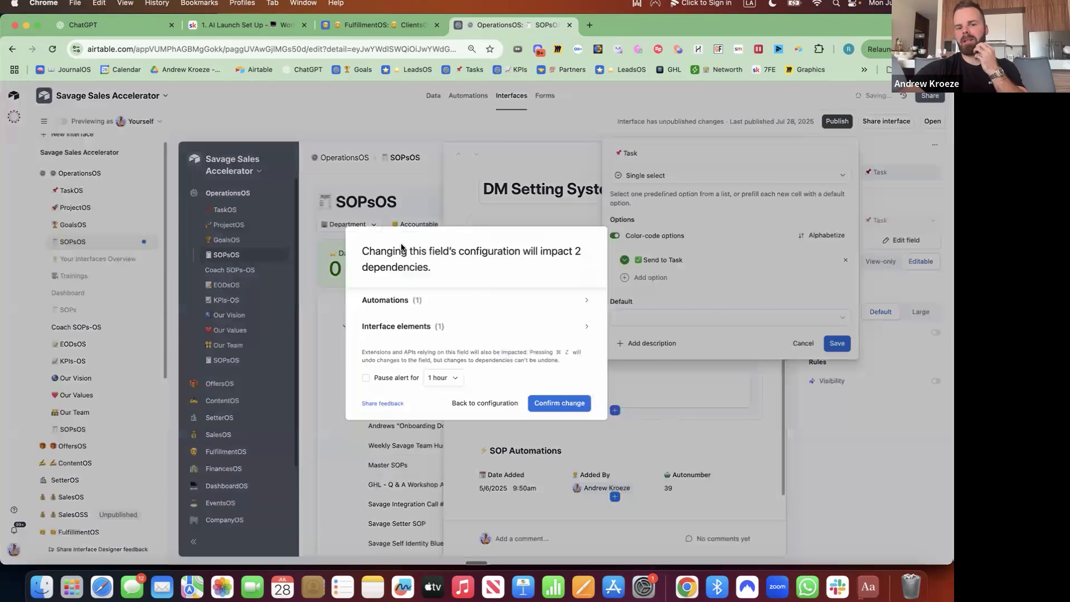
click(557, 402)
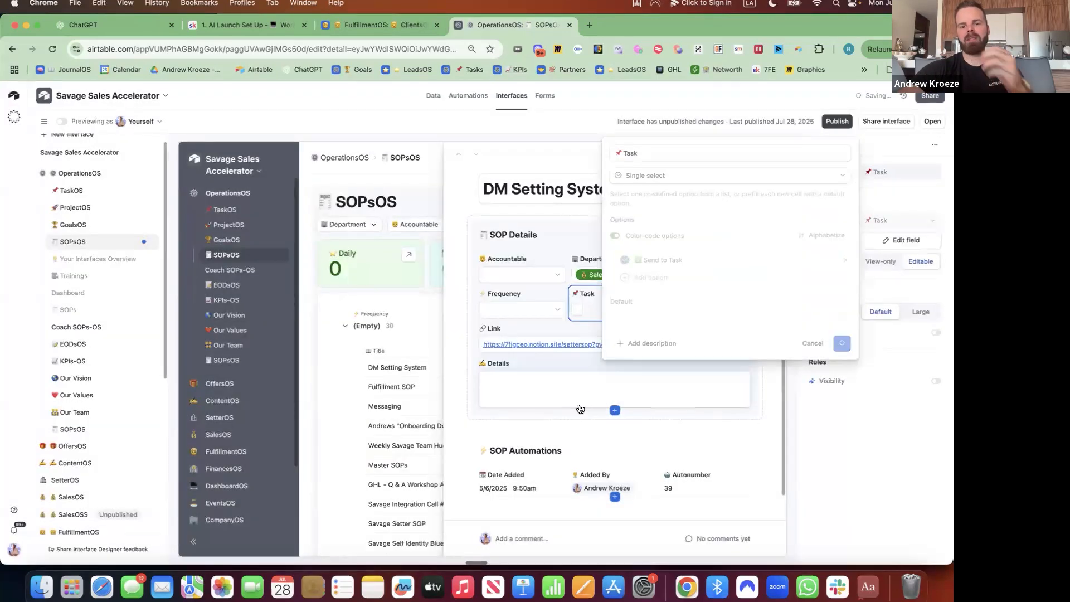
click(469, 95)
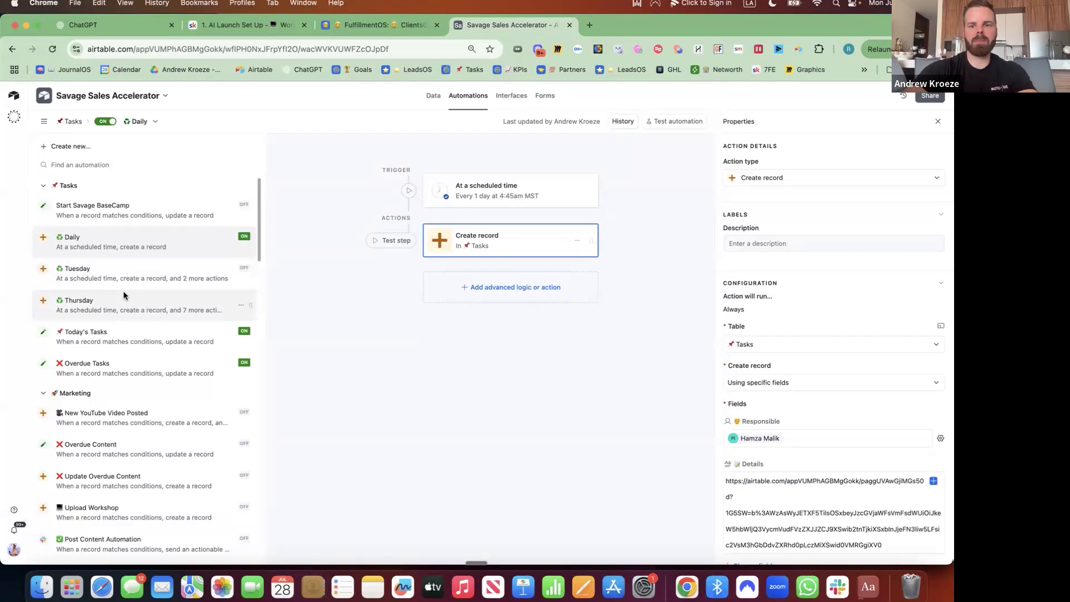
Find the SOP Task automation with page search and open it.
scroll(137, 358, down, 15)
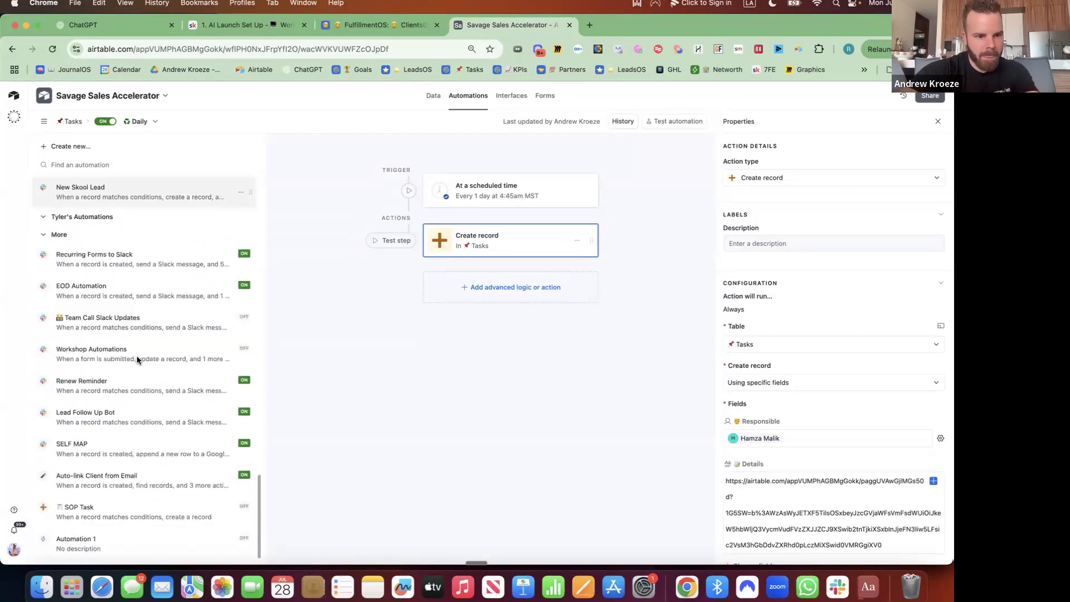
scroll(137, 360, up, 6)
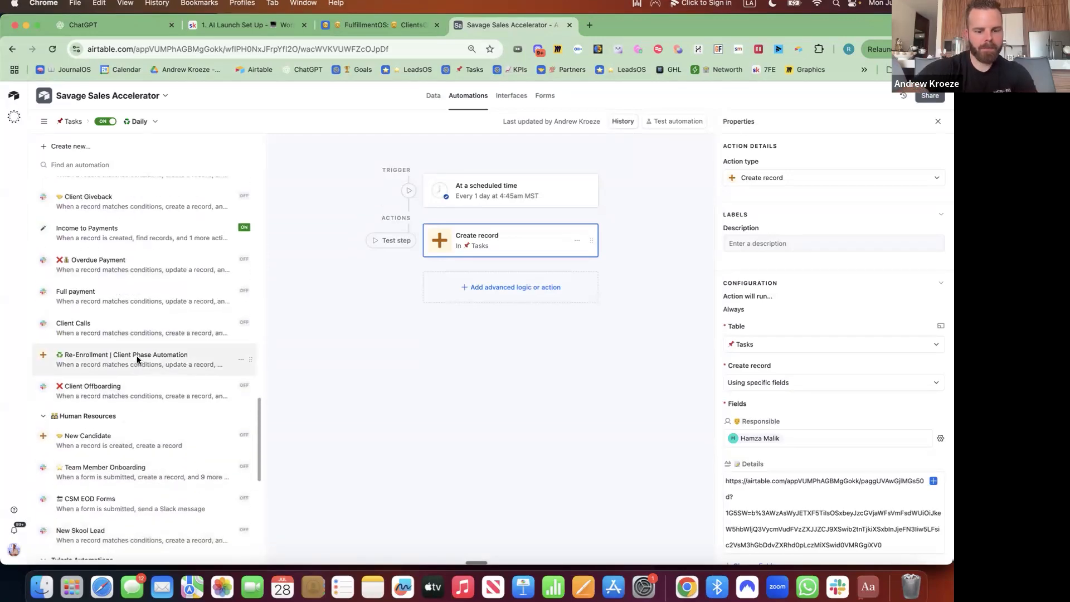
key(super+f)
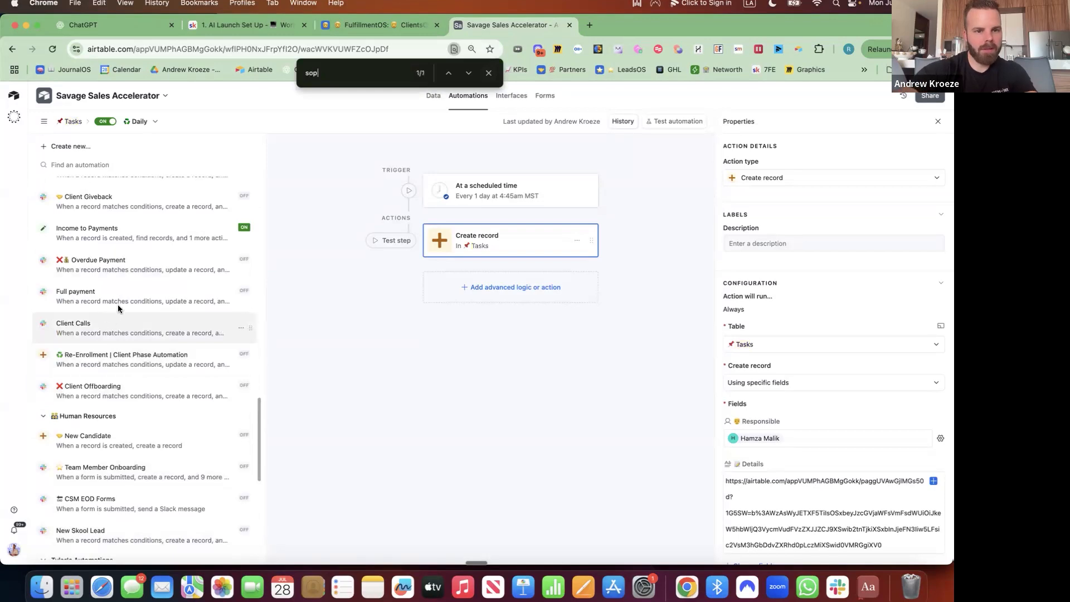
scroll(135, 306, up, 1)
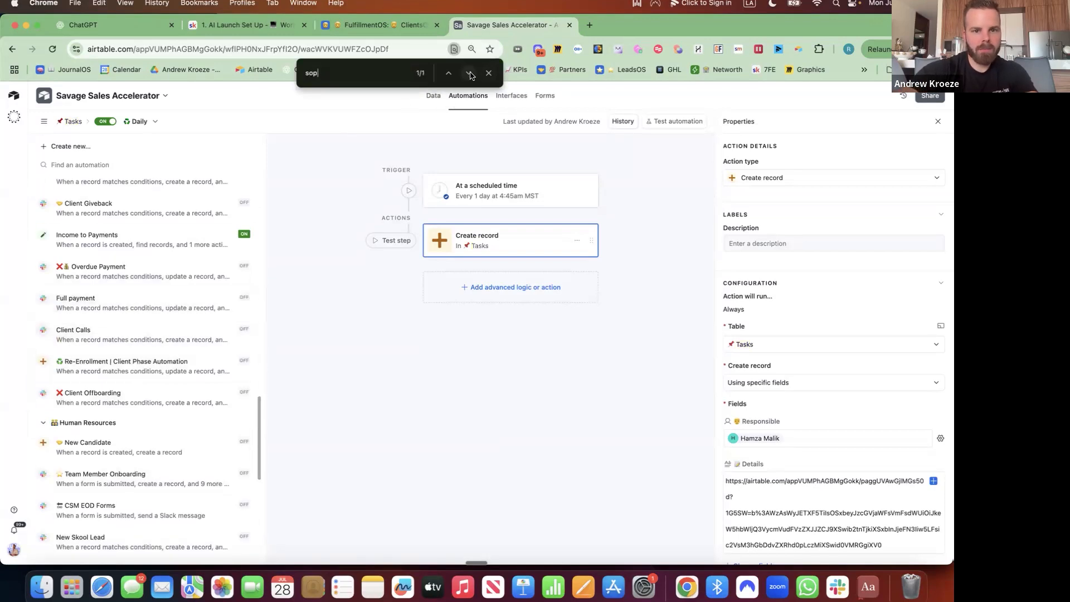
click(470, 74)
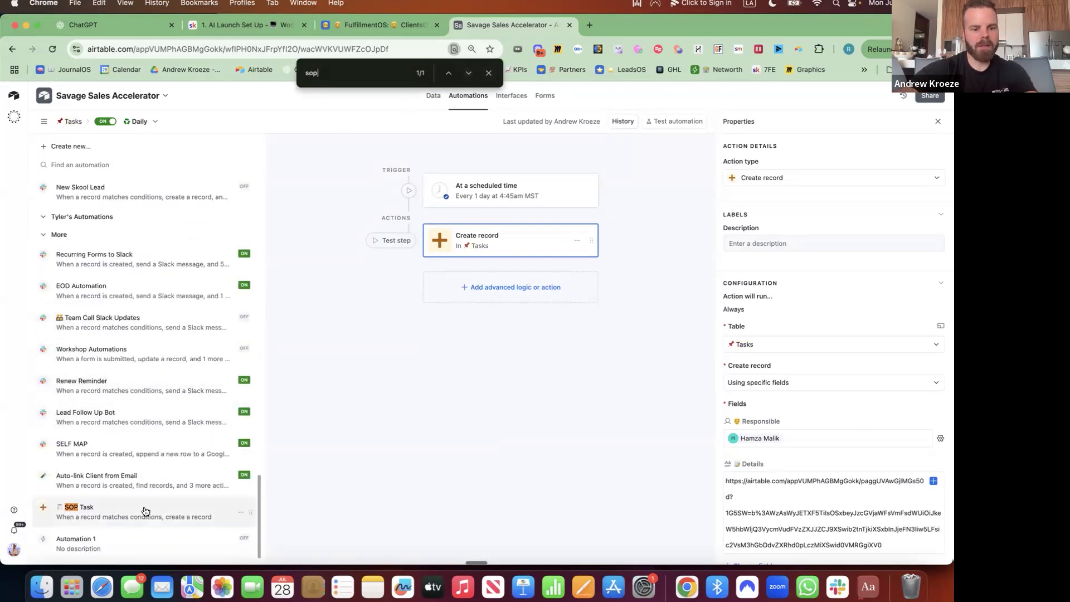
click(129, 513)
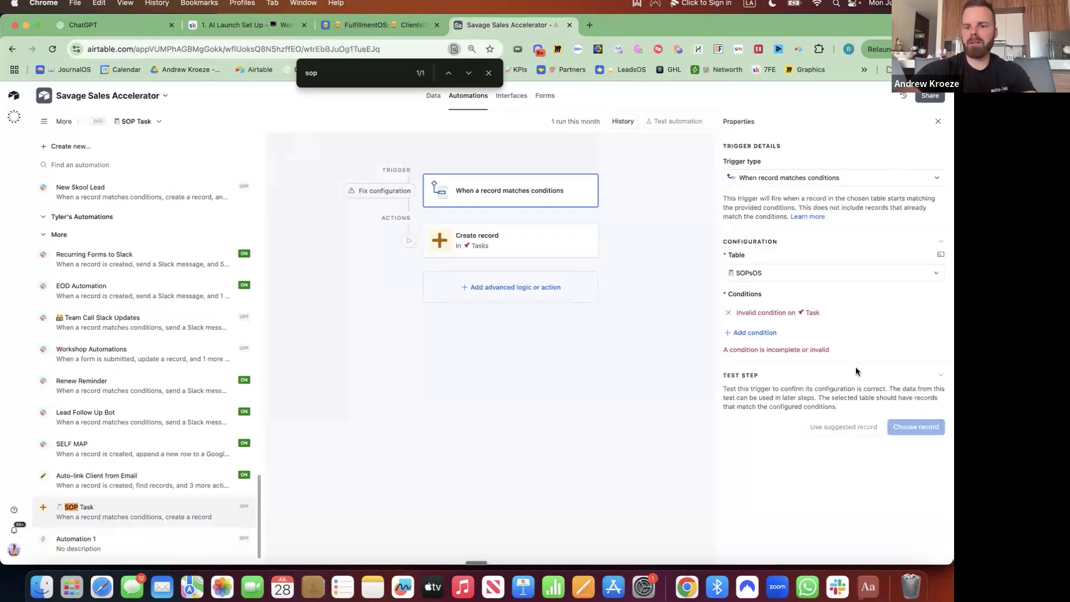
Set the trigger condition to 'When Task is Send to Task'.
click(747, 313)
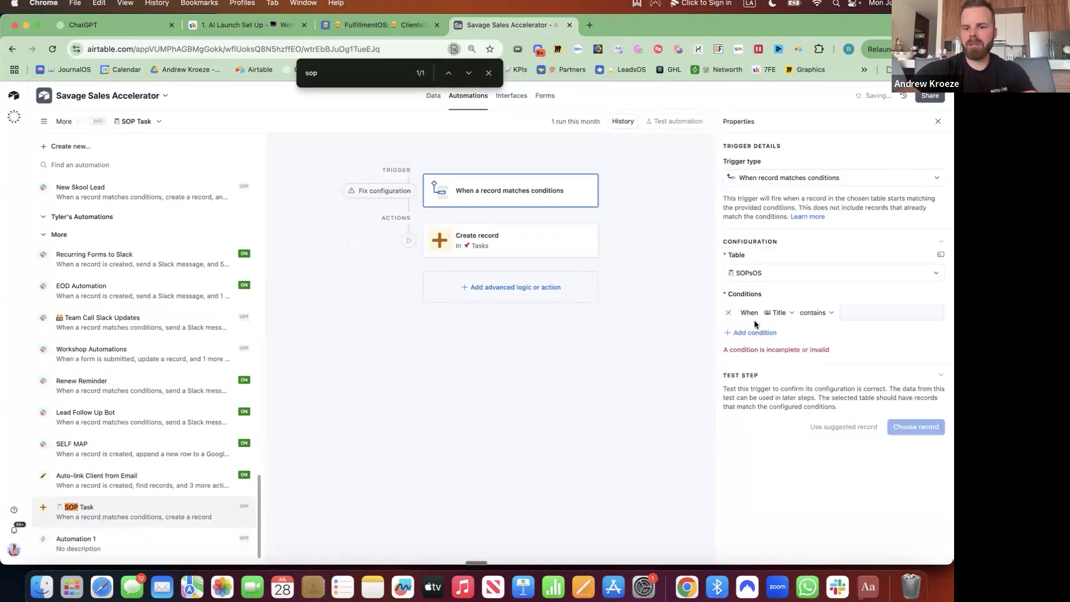
click(781, 313)
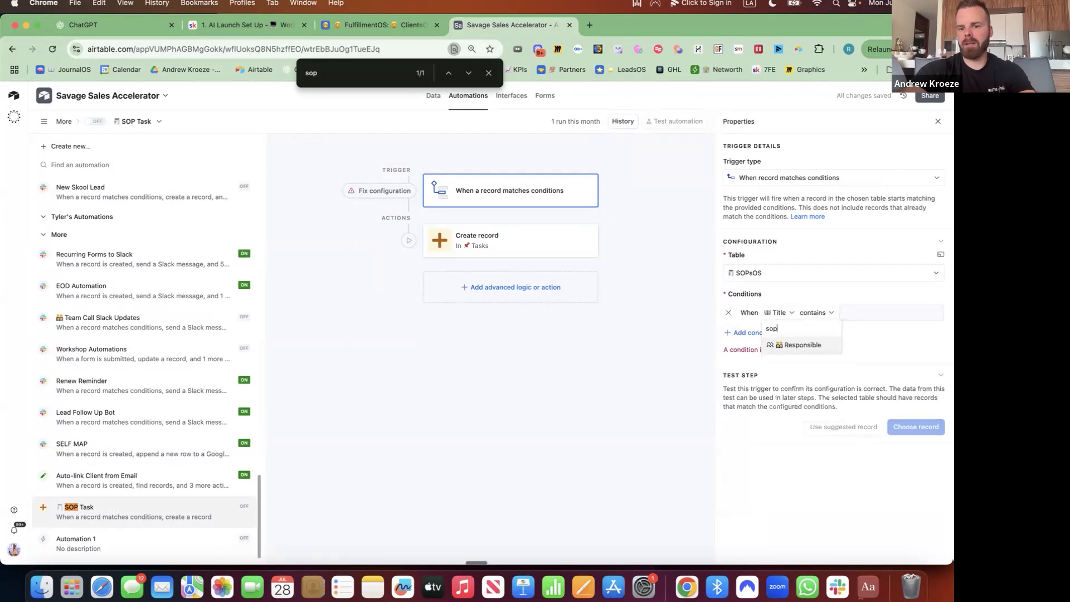
text(task)
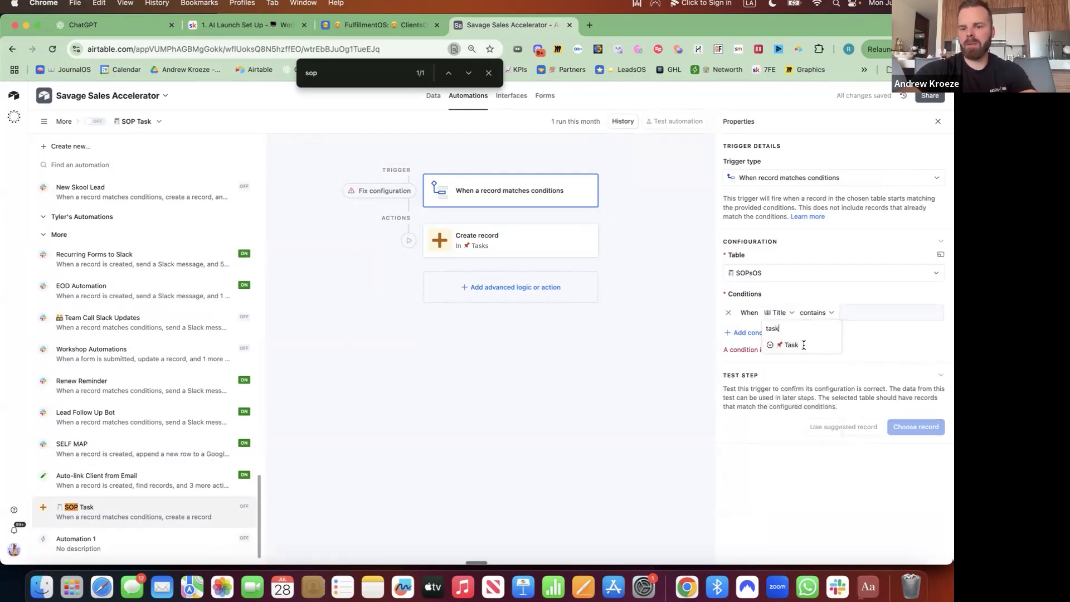
click(804, 345)
click(862, 313)
click(853, 355)
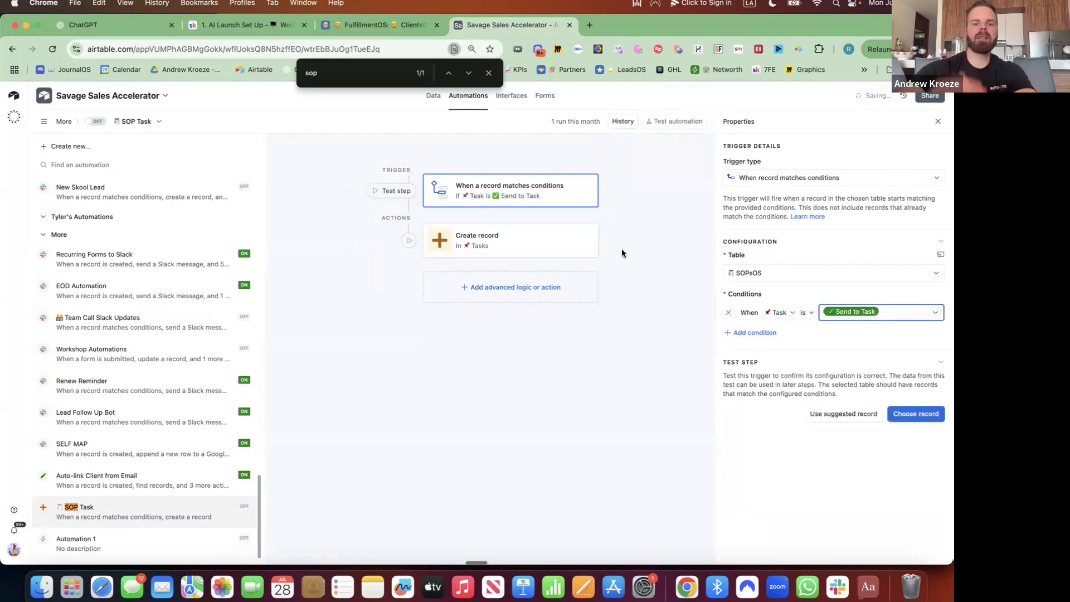
Turn the SOP Task automation on, then add an SOPsOS group with a Large list.
click(513, 99)
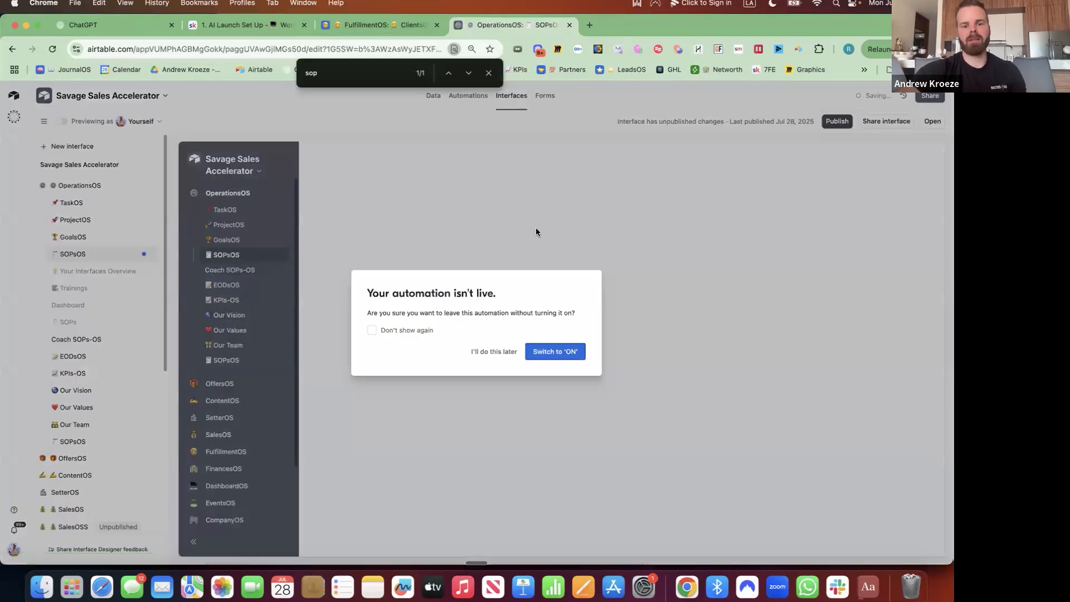
click(570, 355)
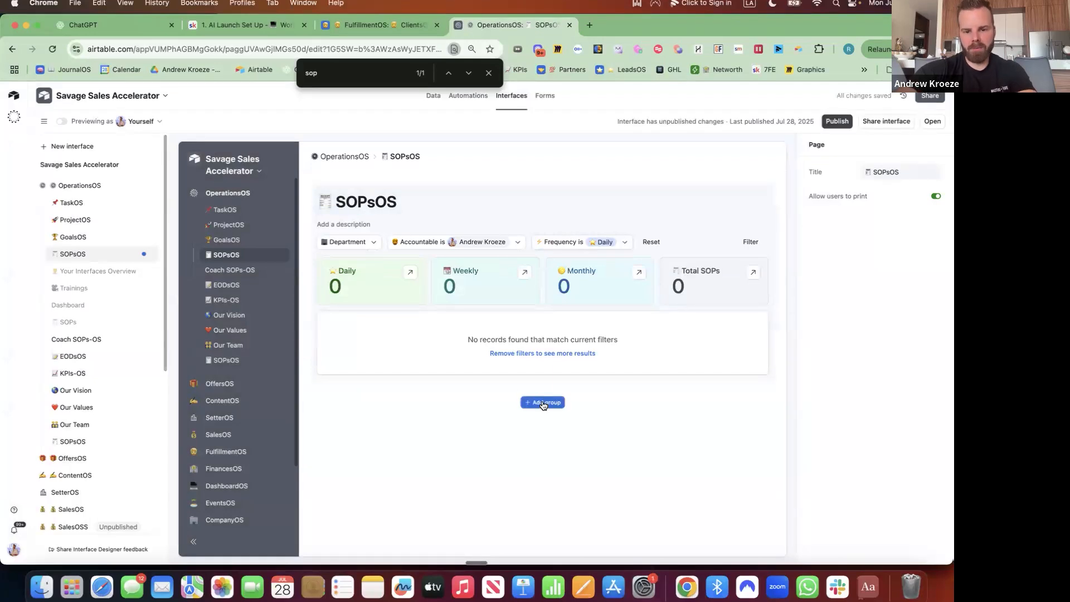
click(544, 402)
scroll(535, 480, down, 5)
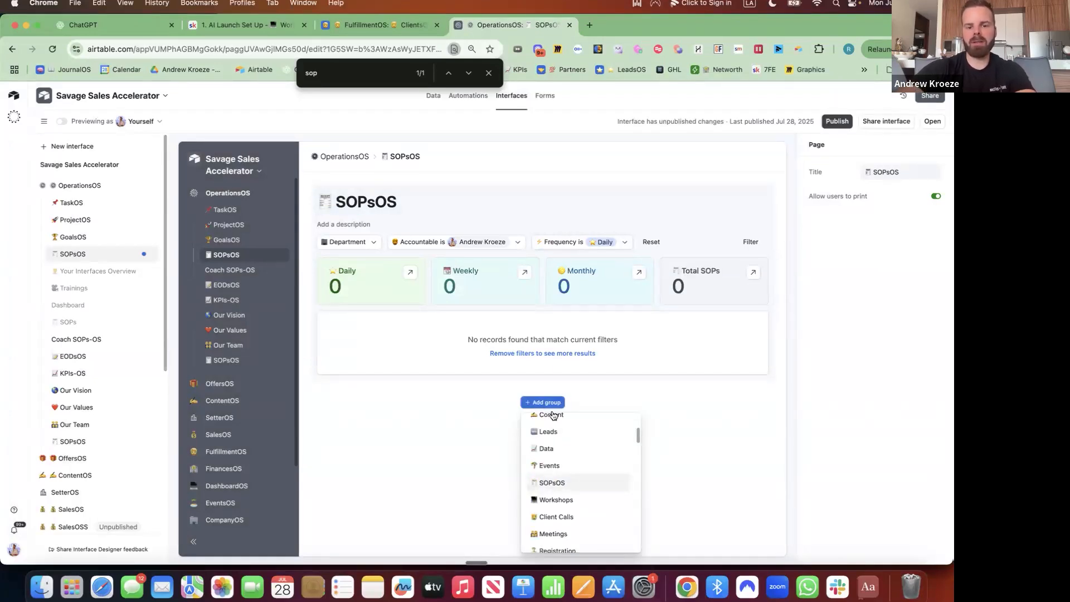
click(555, 483)
click(540, 466)
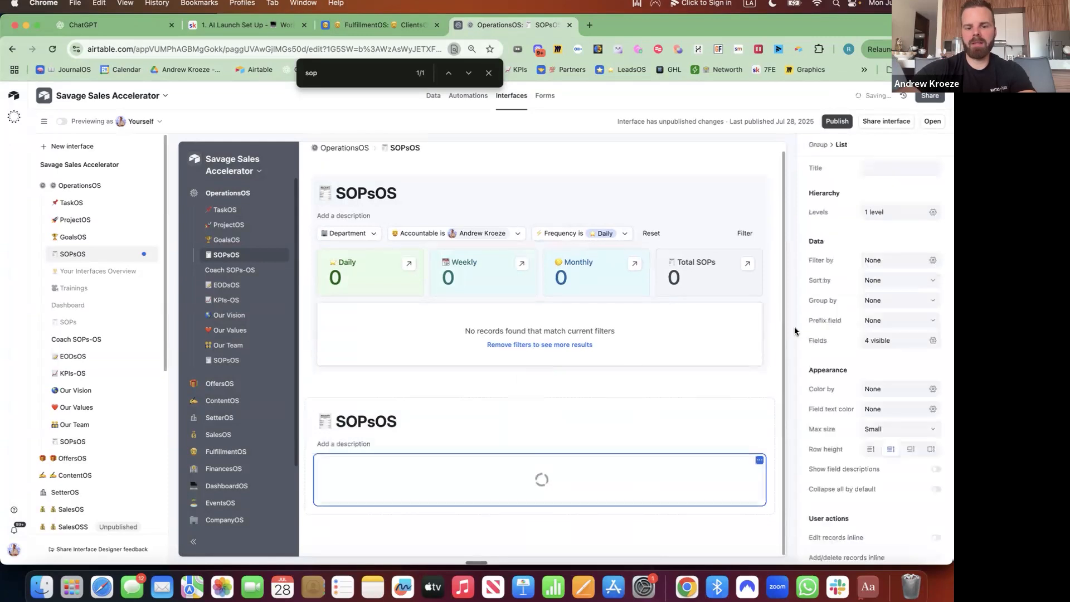
scroll(557, 368, down, 3)
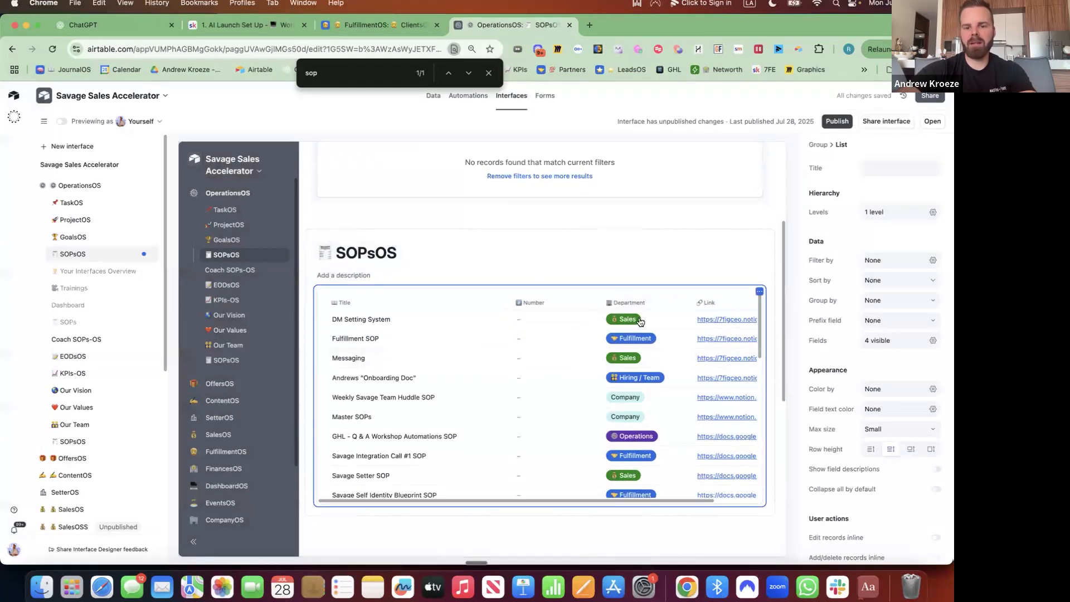
click(898, 430)
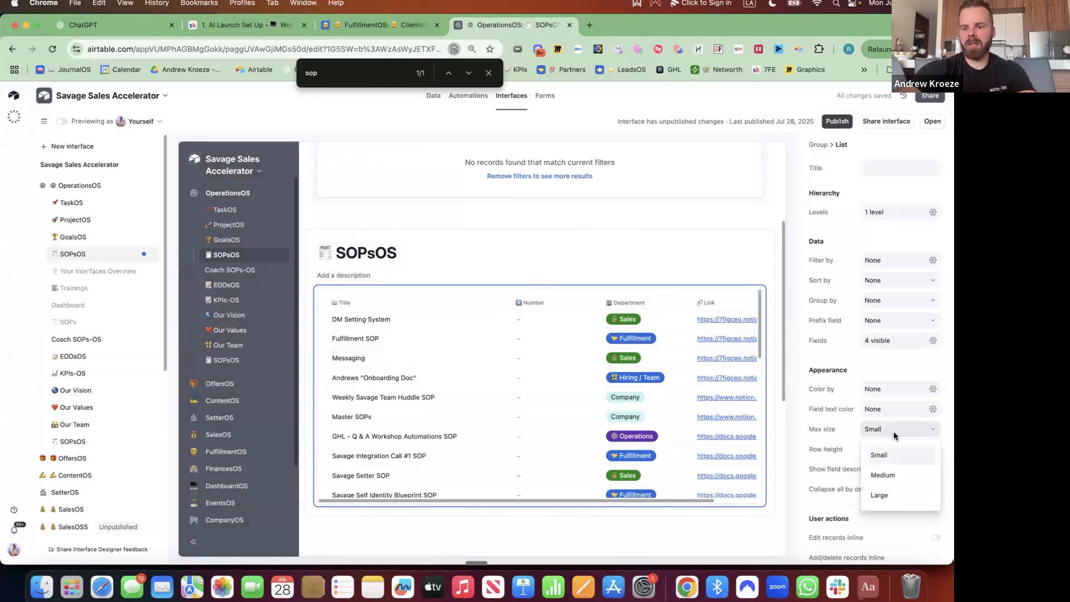
click(886, 493)
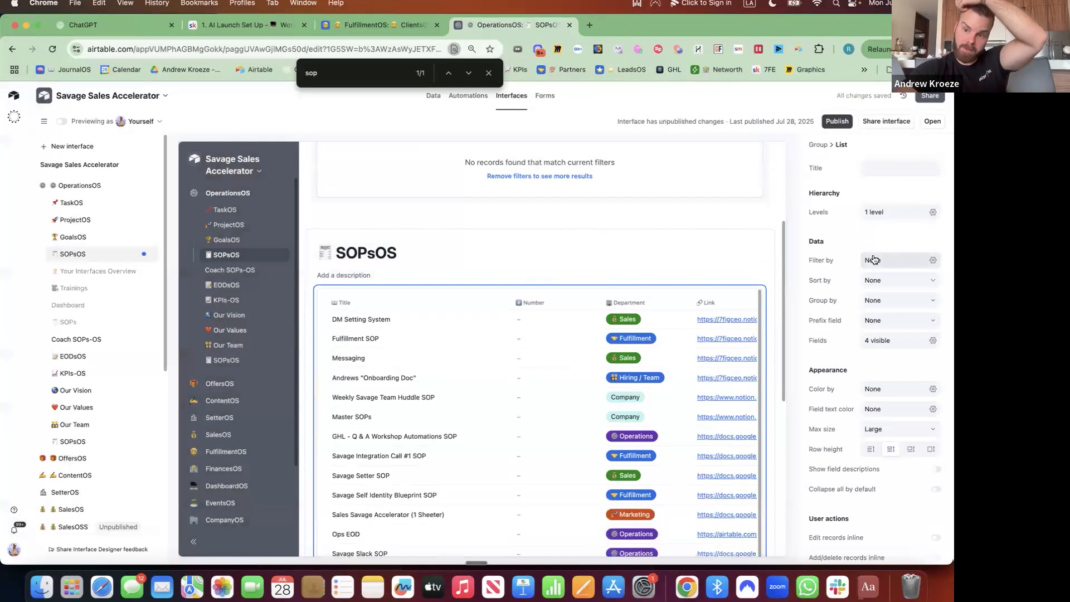
Show Date Added, Added By, Frequency and Details; place Date Added under Title; hide Number.
click(933, 342)
scroll(831, 218, down, 5)
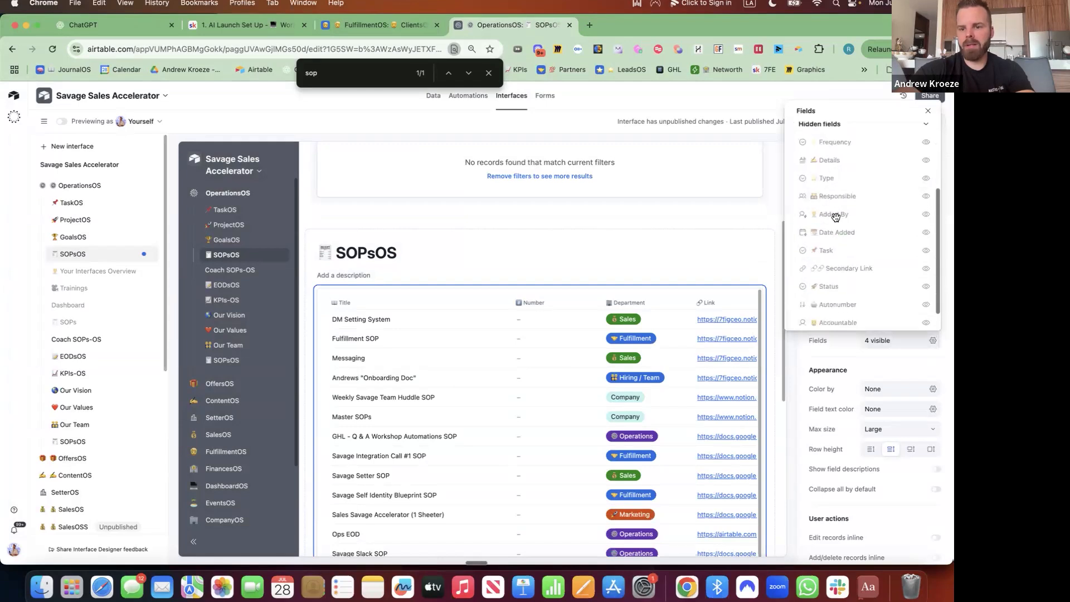
click(927, 207)
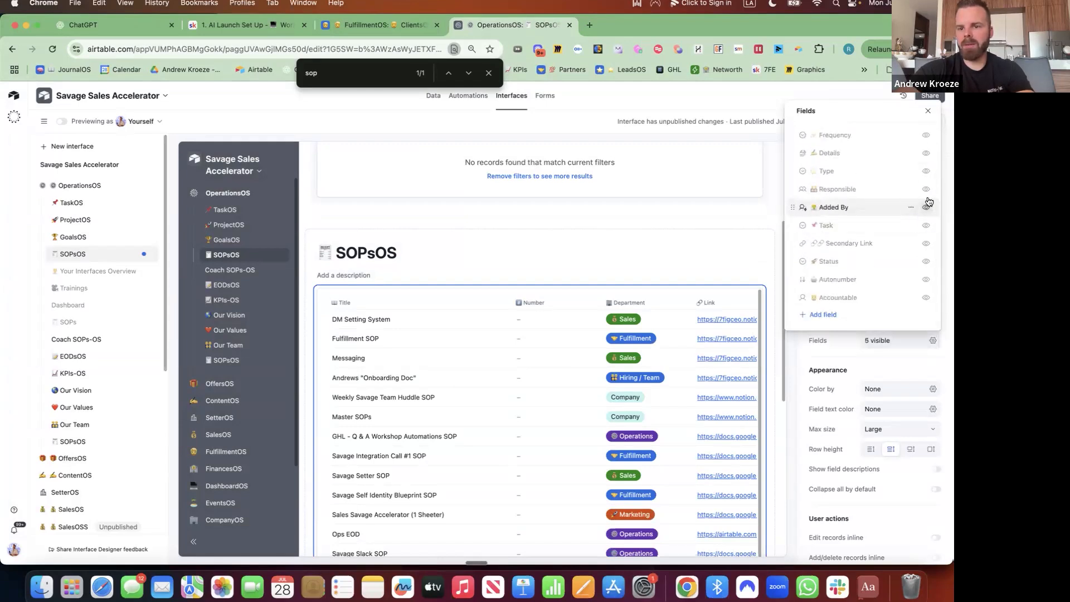
click(927, 208)
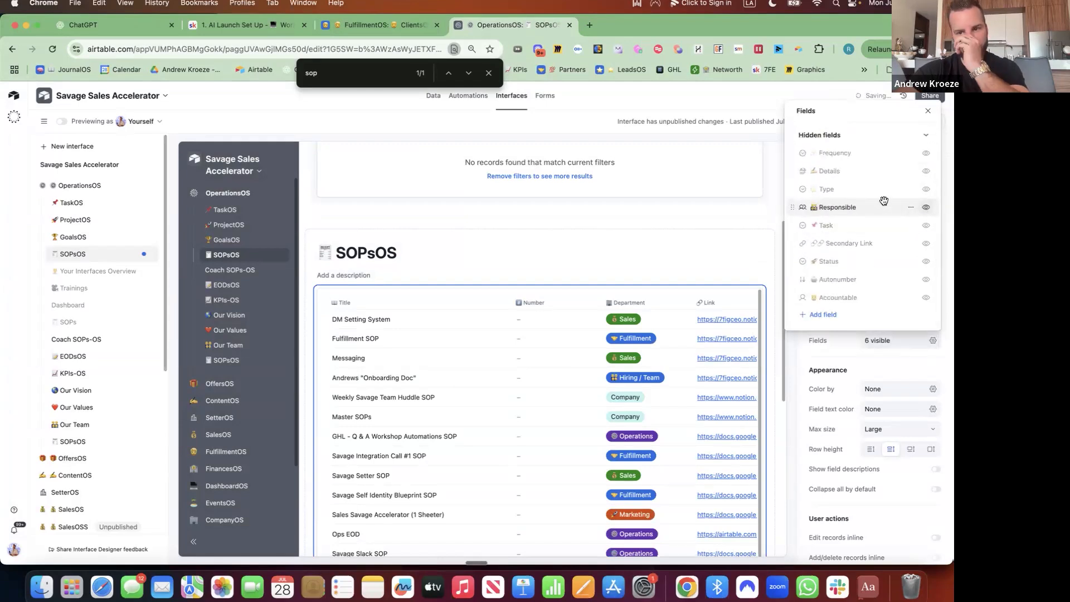
scroll(884, 201, up, 2)
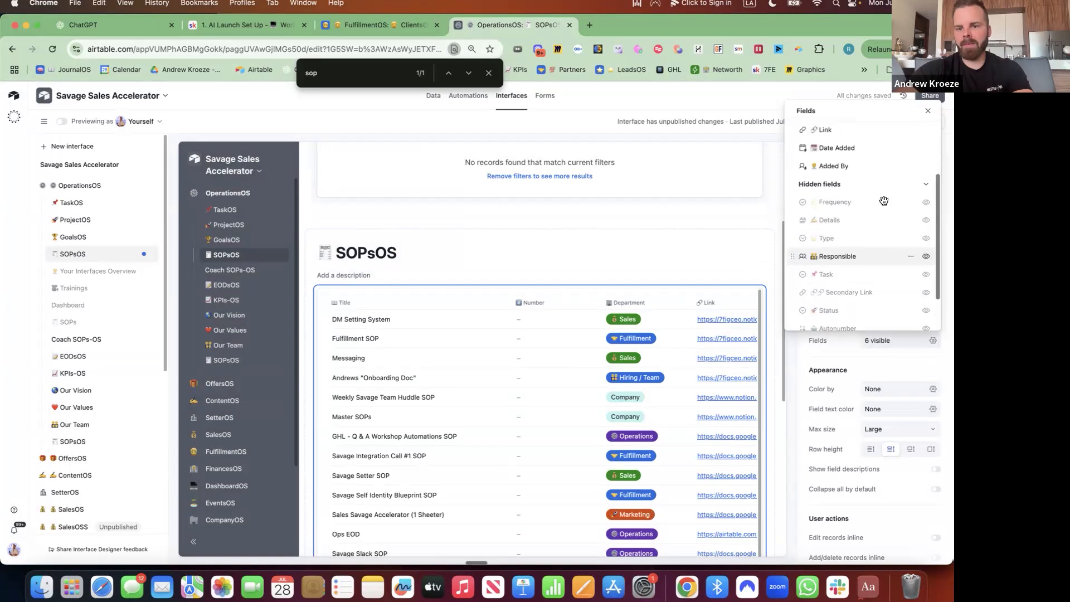
click(926, 204)
click(925, 222)
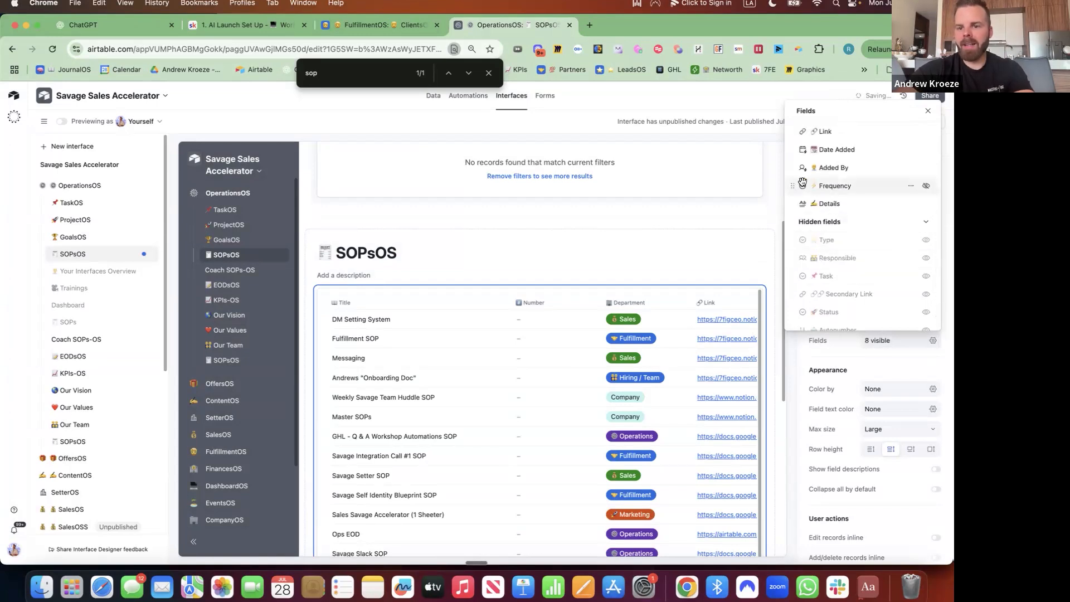
scroll(798, 212, up, 2)
drag(794, 202, 794, 177)
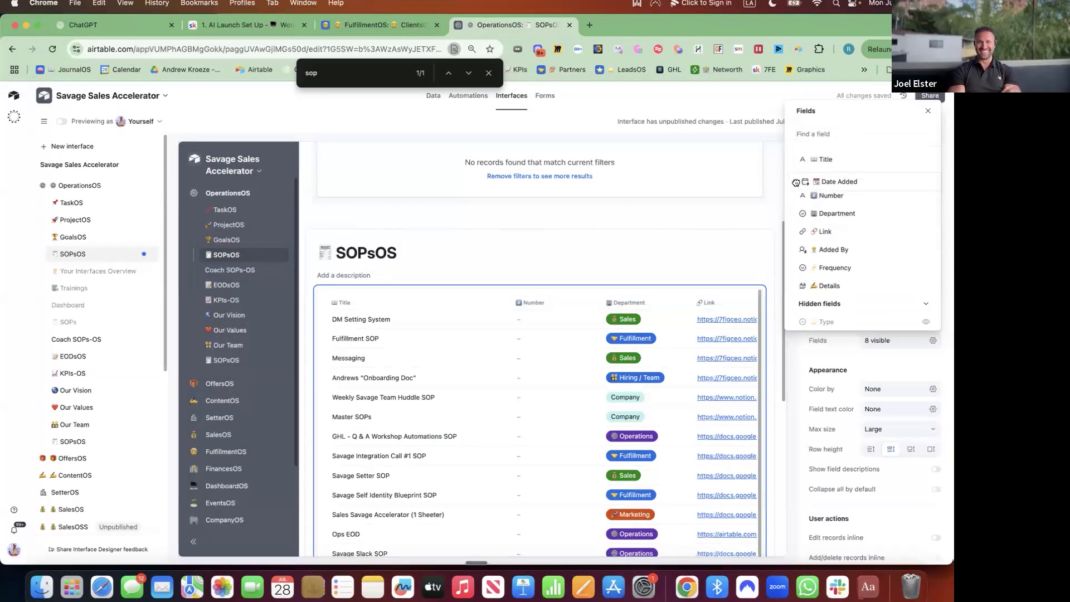
click(926, 196)
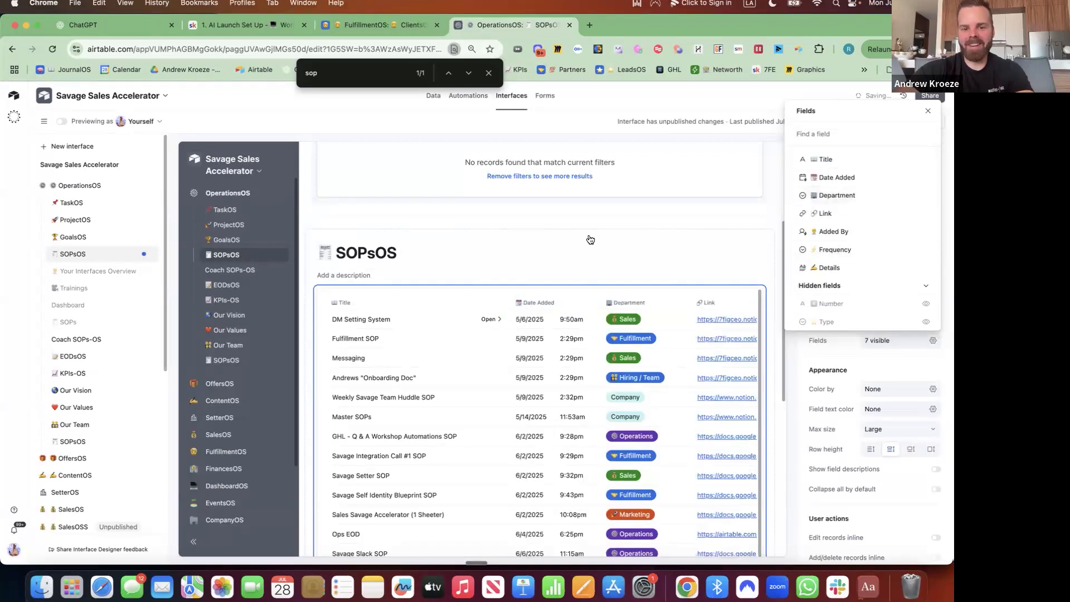
click(819, 362)
click(895, 281)
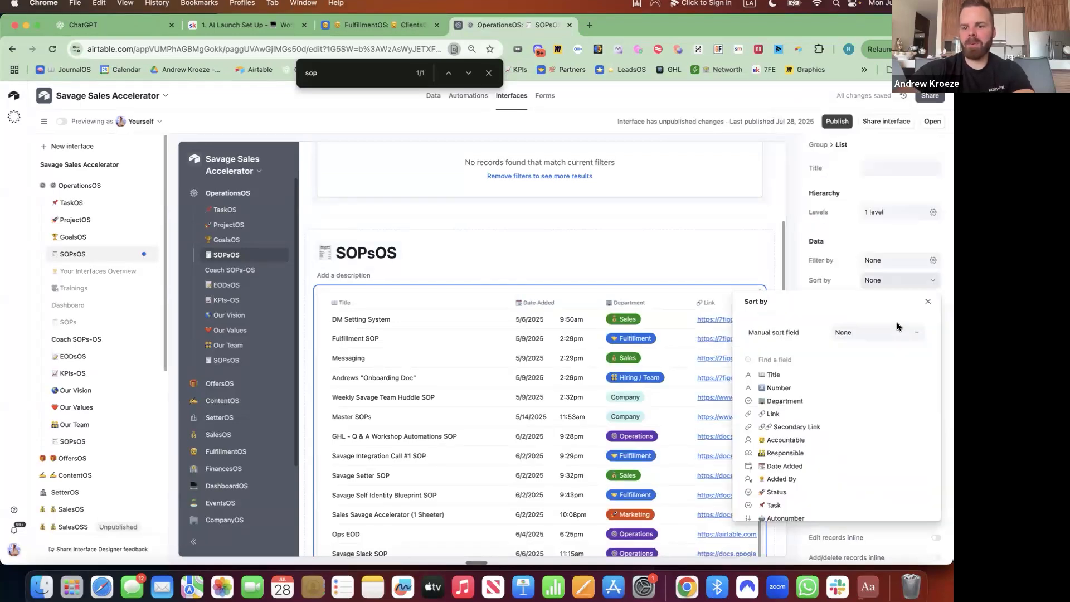
Sort the SOP list by Date Added, newest first, and narrow the Title column.
click(849, 337)
text(date)
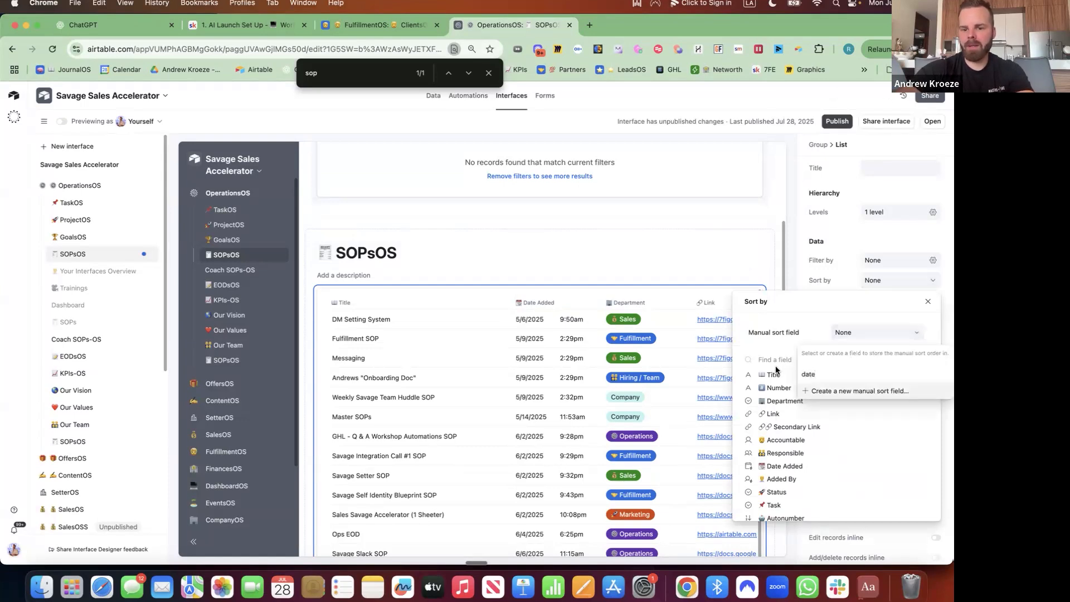
click(773, 364)
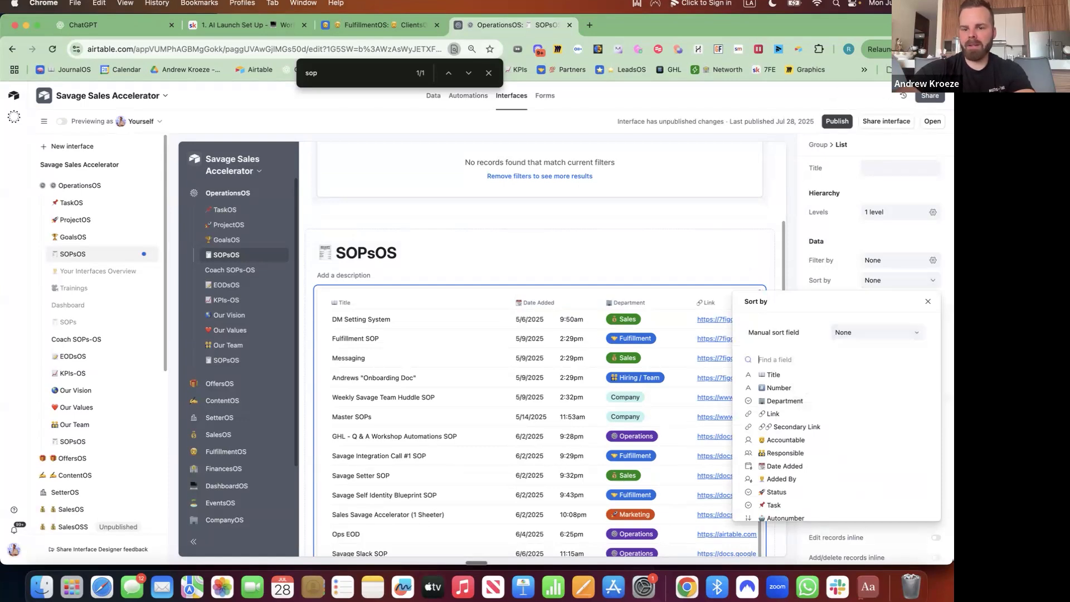
click(785, 375)
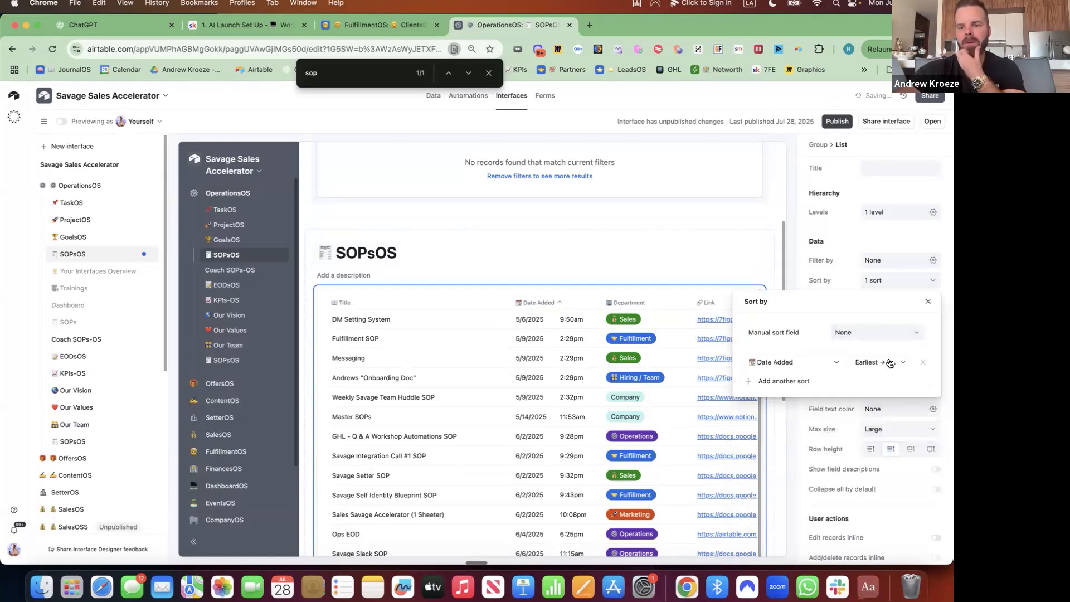
click(892, 361)
click(886, 395)
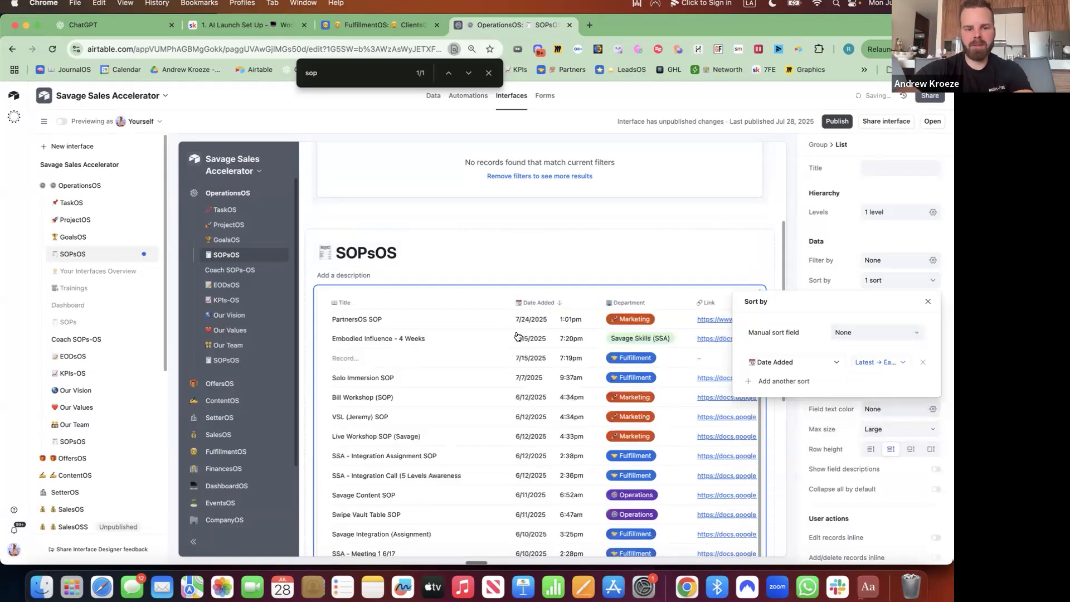
click(491, 307)
drag(498, 307, 473, 306)
Show Status and Accountable, placing Accountable after Department and Status before Link.
click(914, 341)
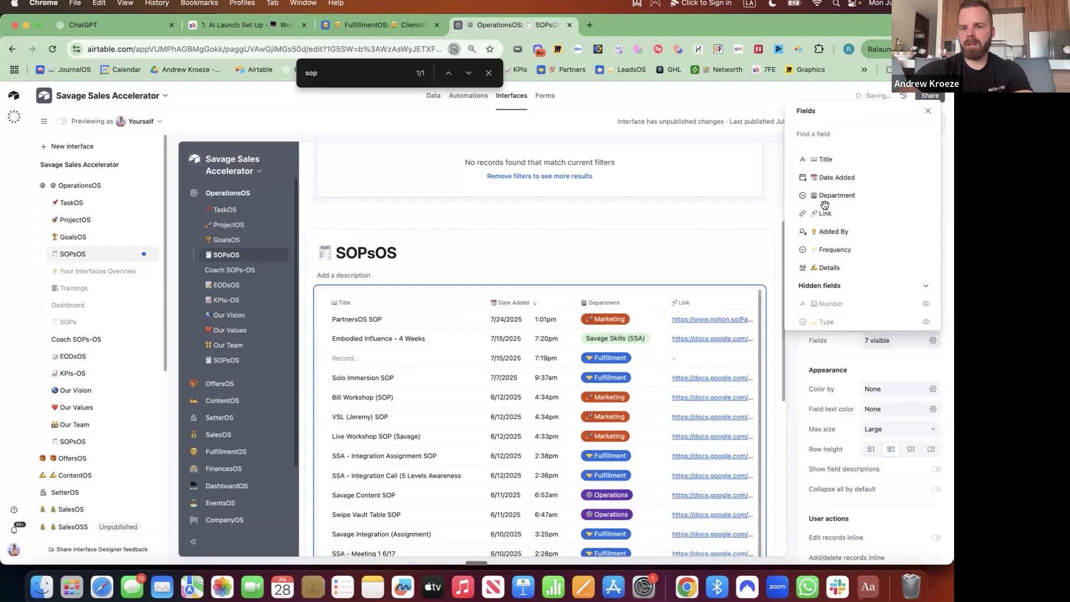
scroll(835, 294, down, 5)
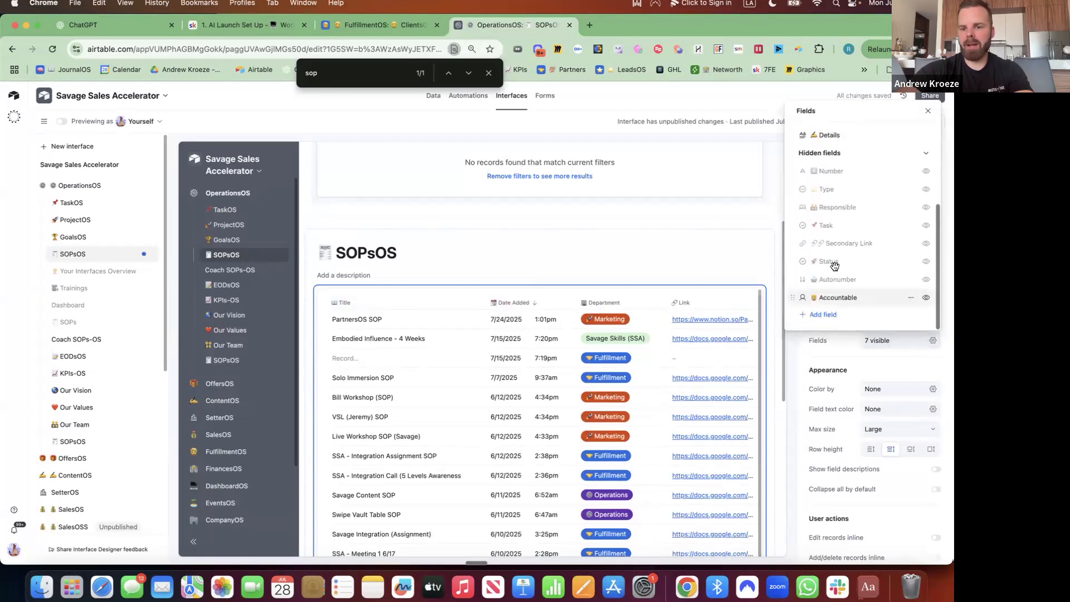
click(926, 261)
click(926, 298)
scroll(814, 213, up, 5)
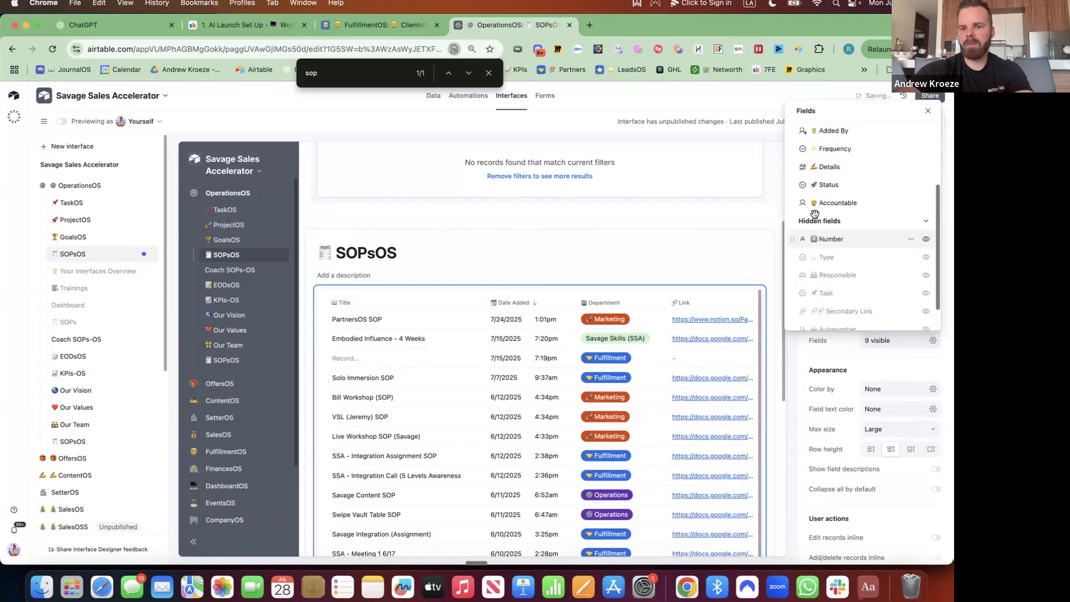
drag(791, 269, 791, 203)
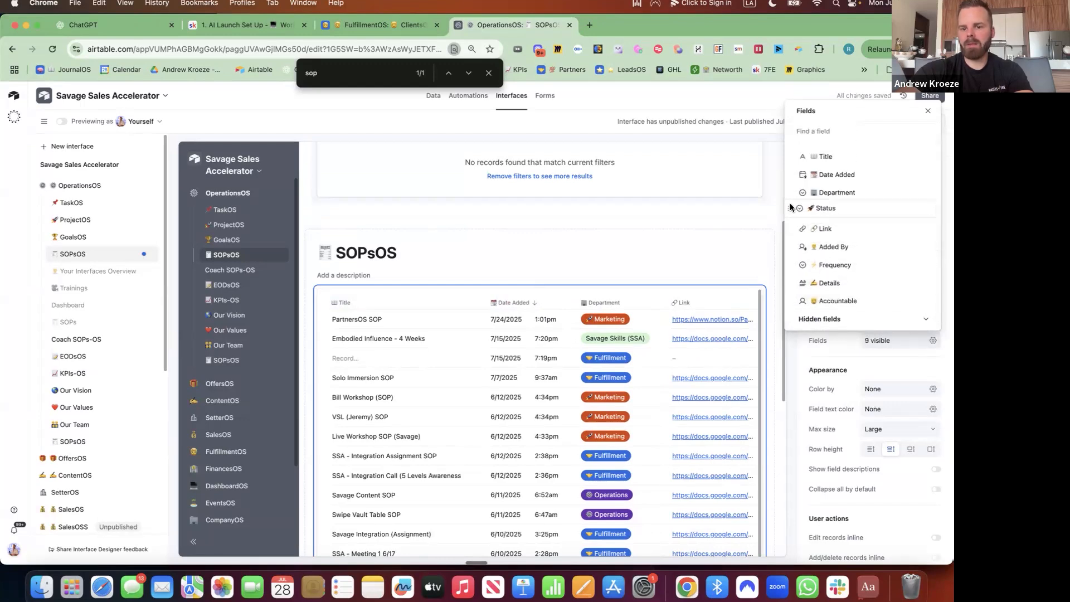
drag(793, 300, 790, 209)
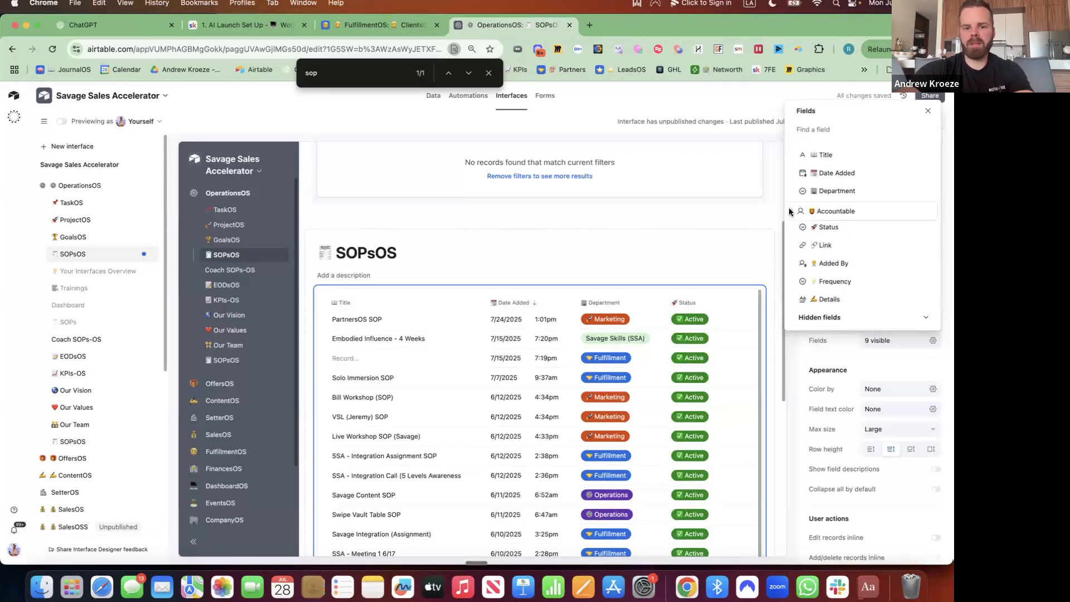
click(540, 284)
Insert a bar chart titled 'SOP Creation' with a notepad emoji, x-axis Date Added by month.
click(570, 333)
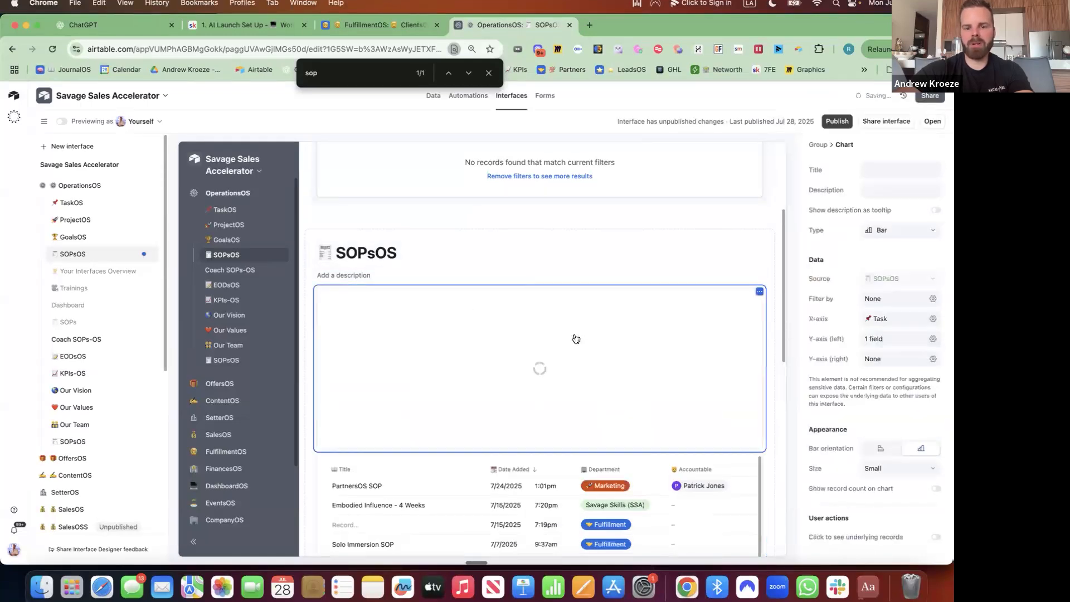
click(870, 170)
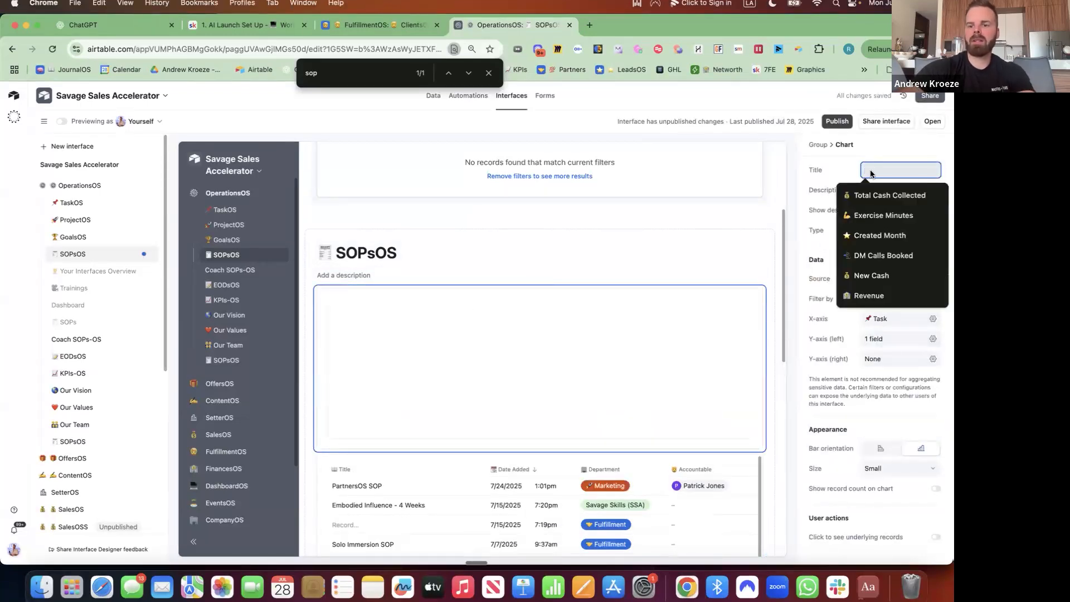
key(ctrl+super+space)
key(Return)
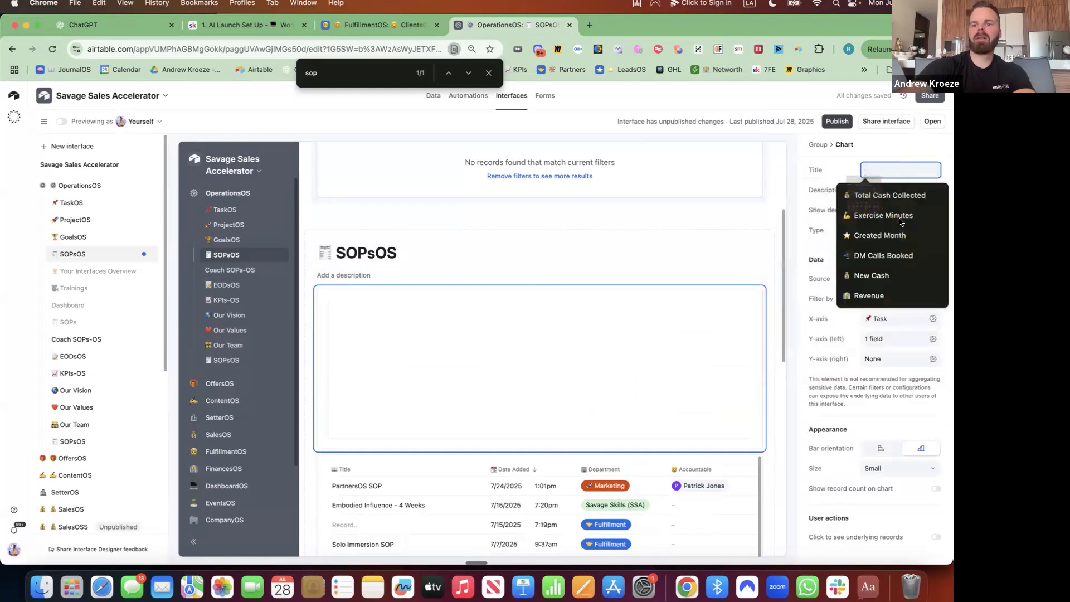
text(SOP)
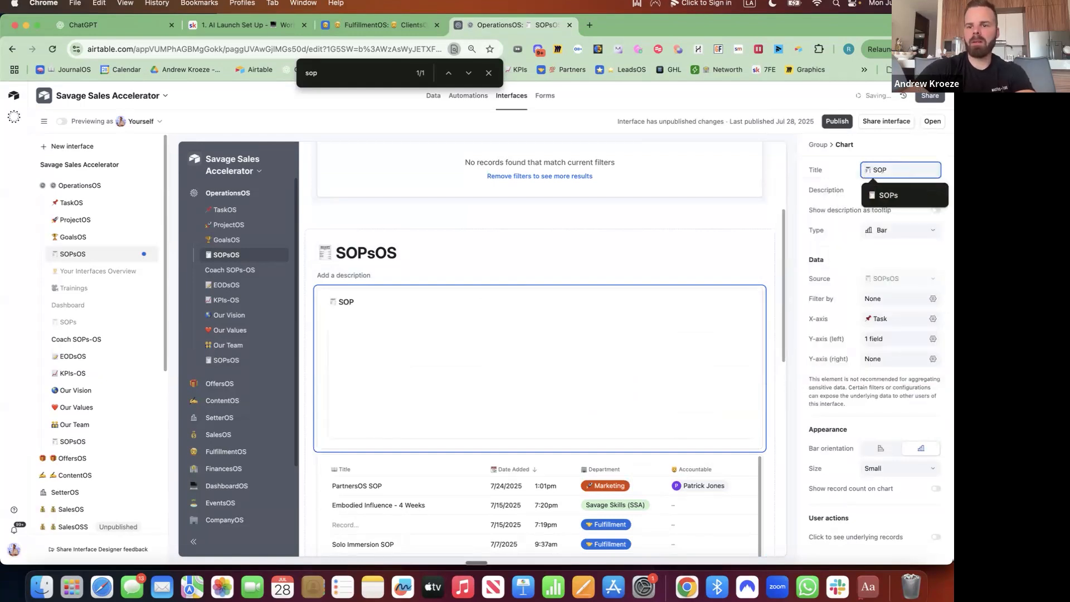
text( Creation)
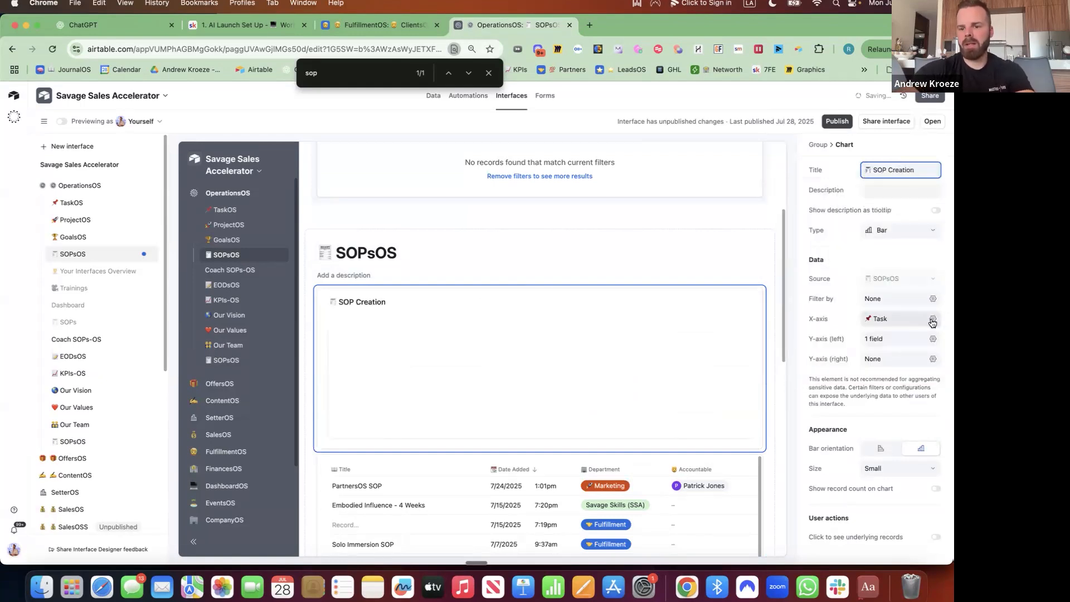
click(933, 320)
click(875, 389)
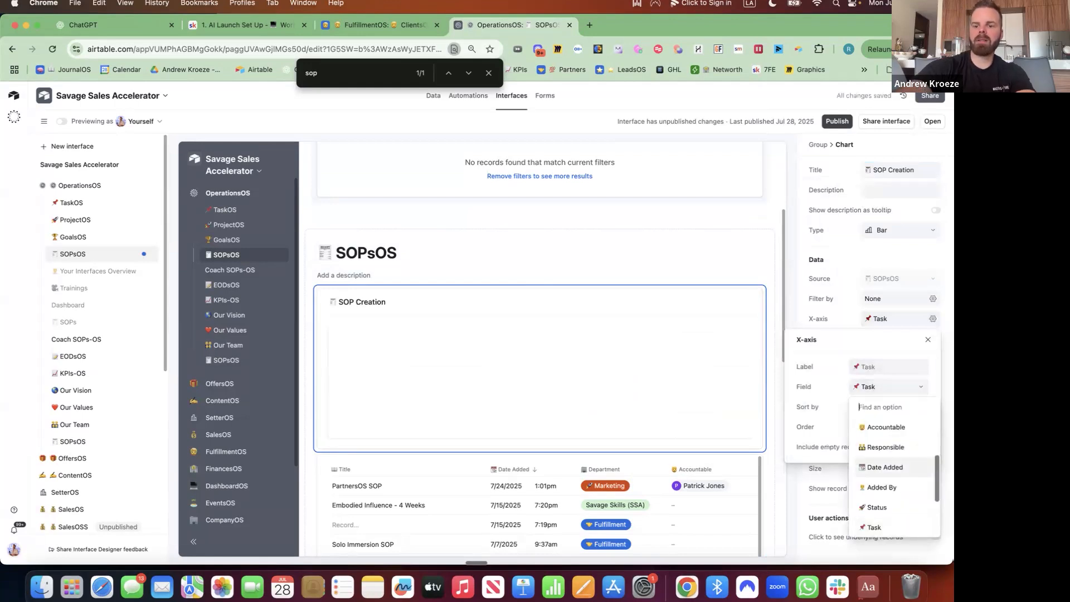
text(date)
click(910, 426)
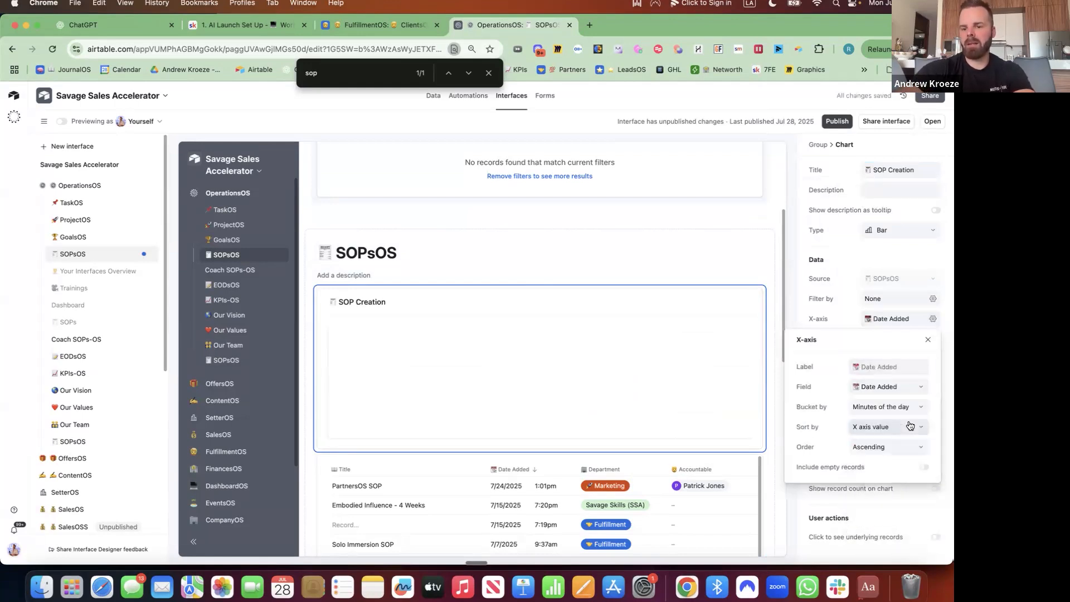
click(909, 408)
click(872, 525)
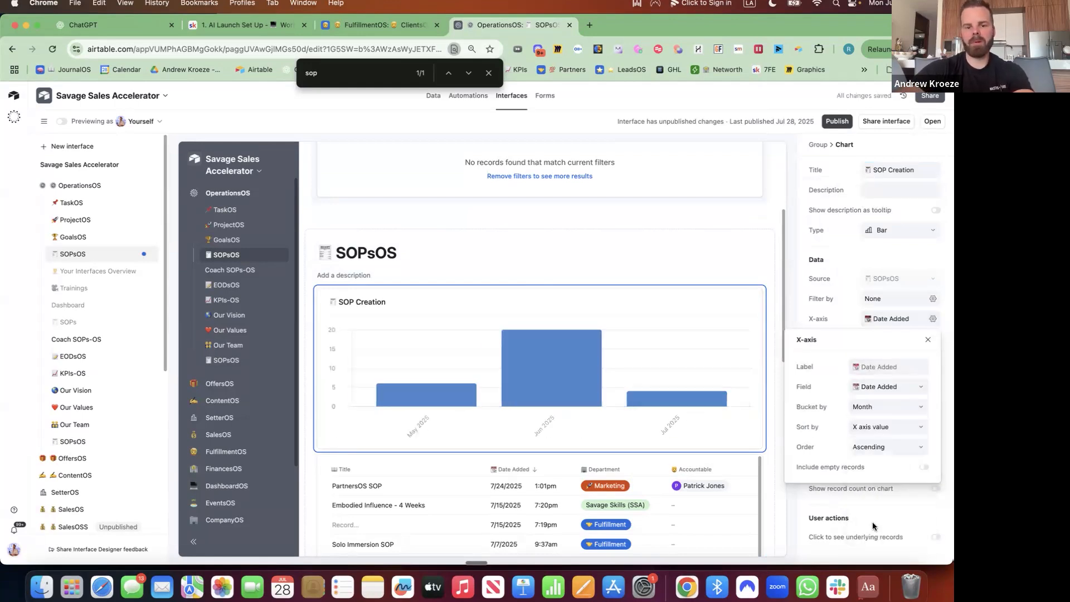
click(807, 308)
Stack the chart's bars by Added By and show record counts.
click(934, 339)
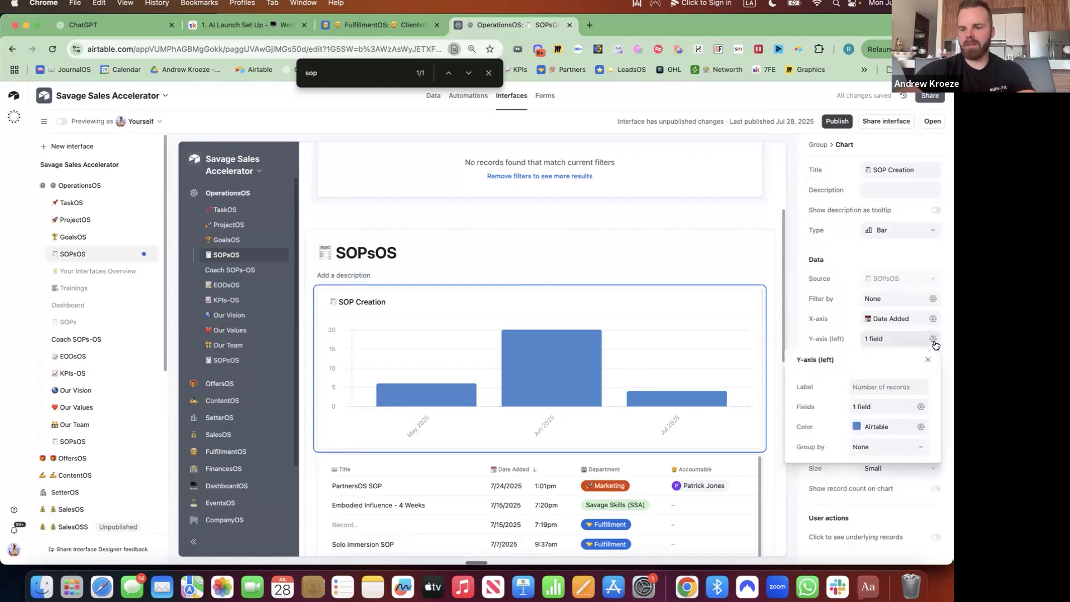
click(893, 449)
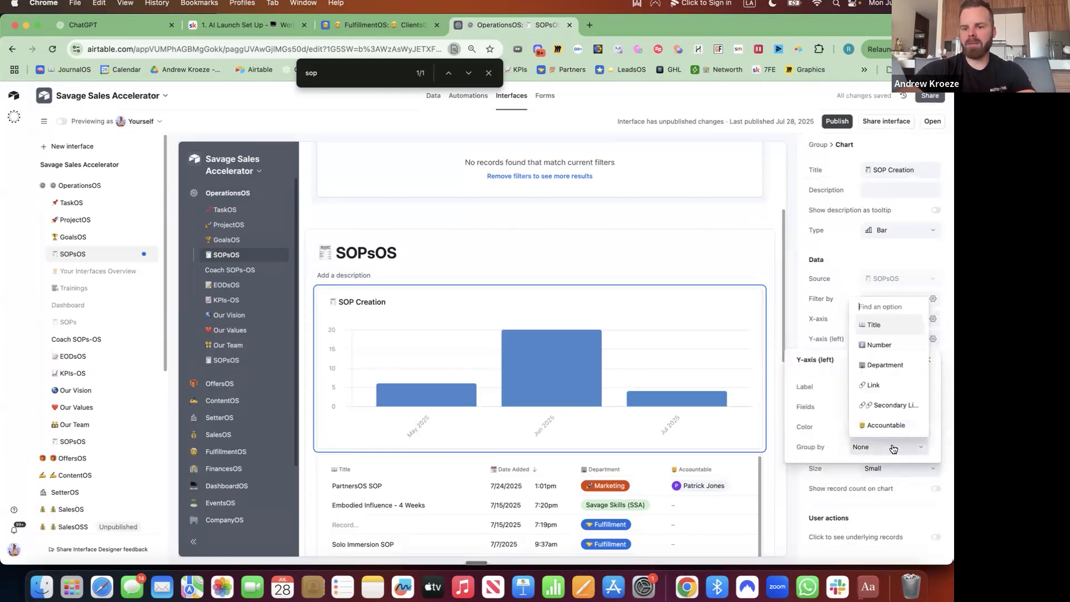
text(crea)
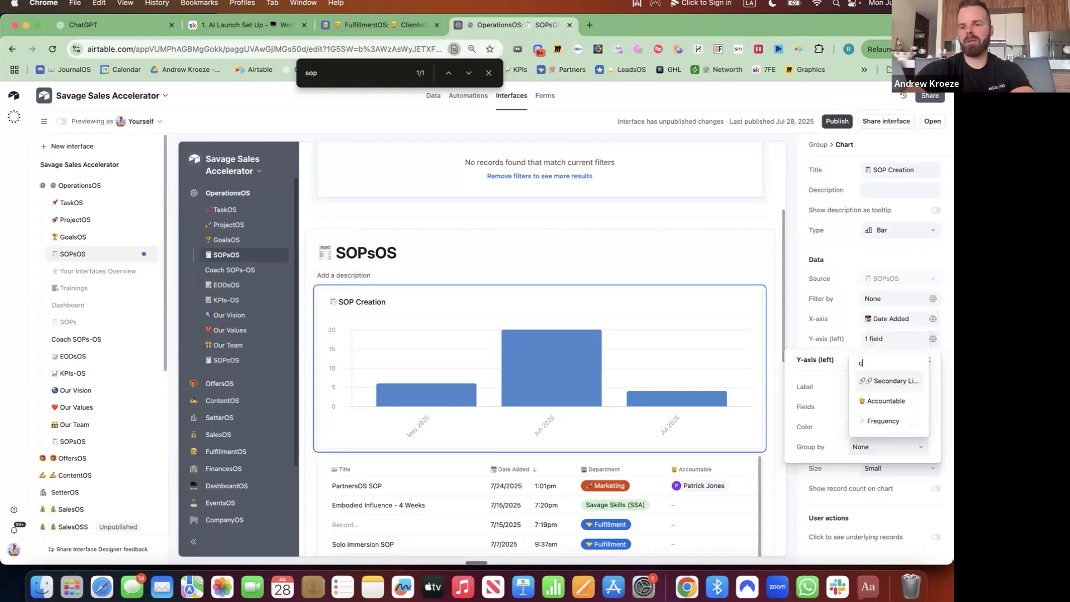
key(BackSpace)
key(BackSpace)
key(BackSpace)
text(by)
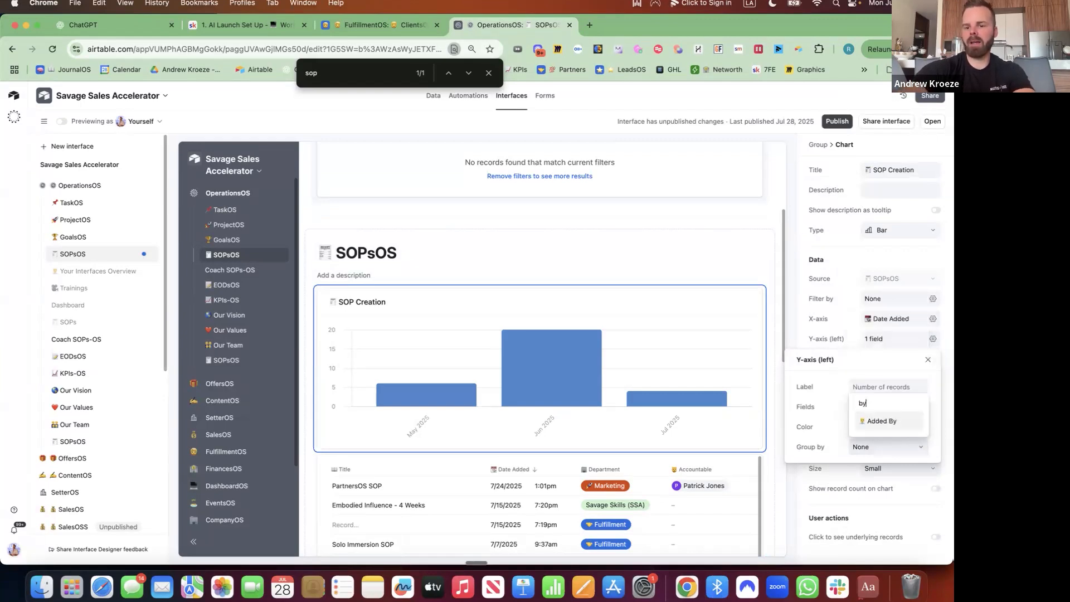
click(882, 420)
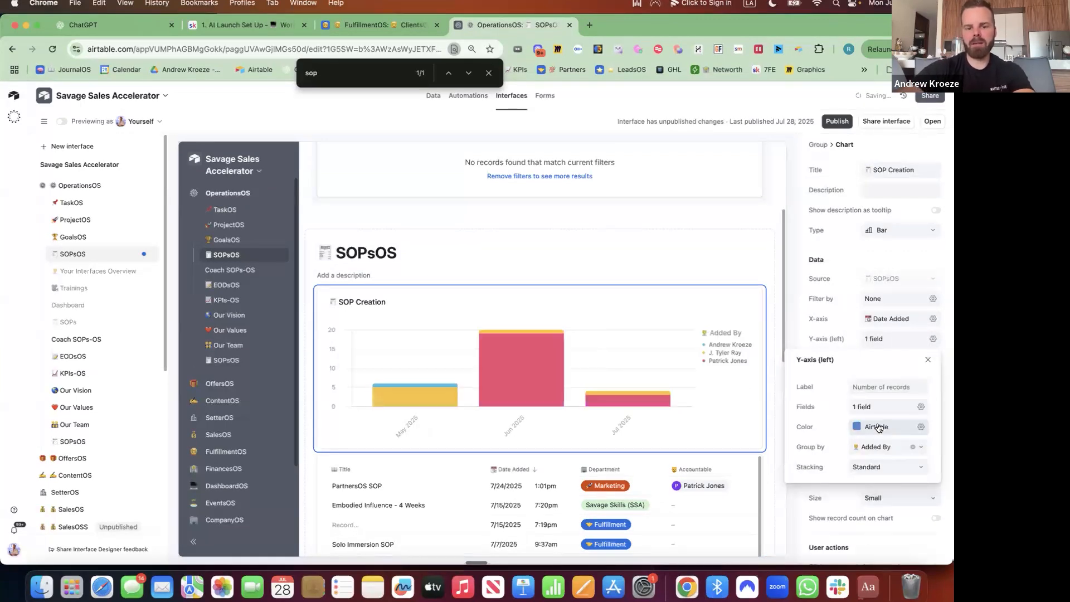
click(814, 319)
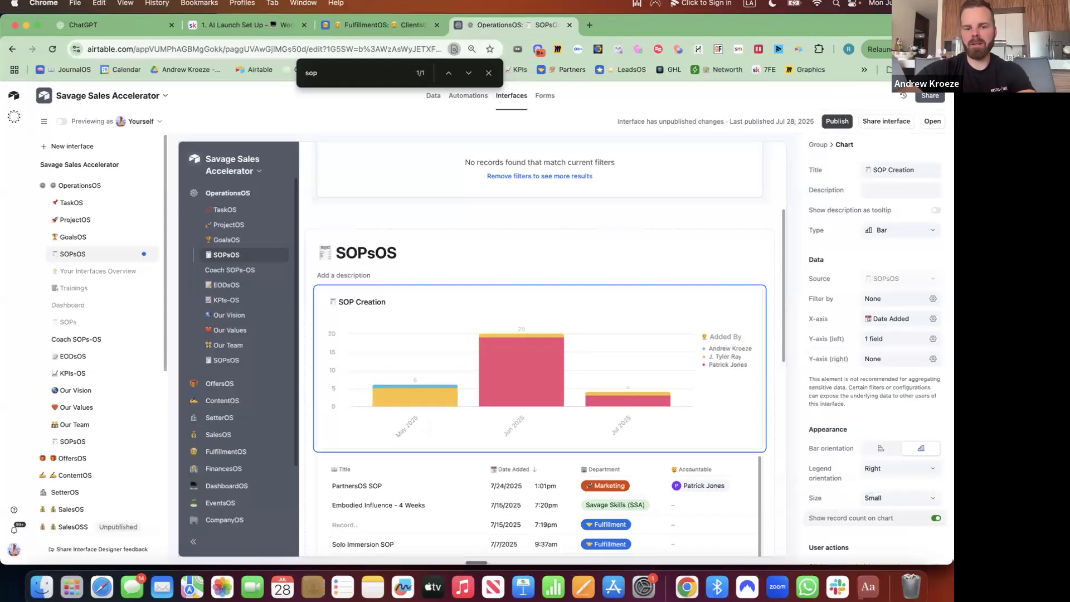
click(936, 518)
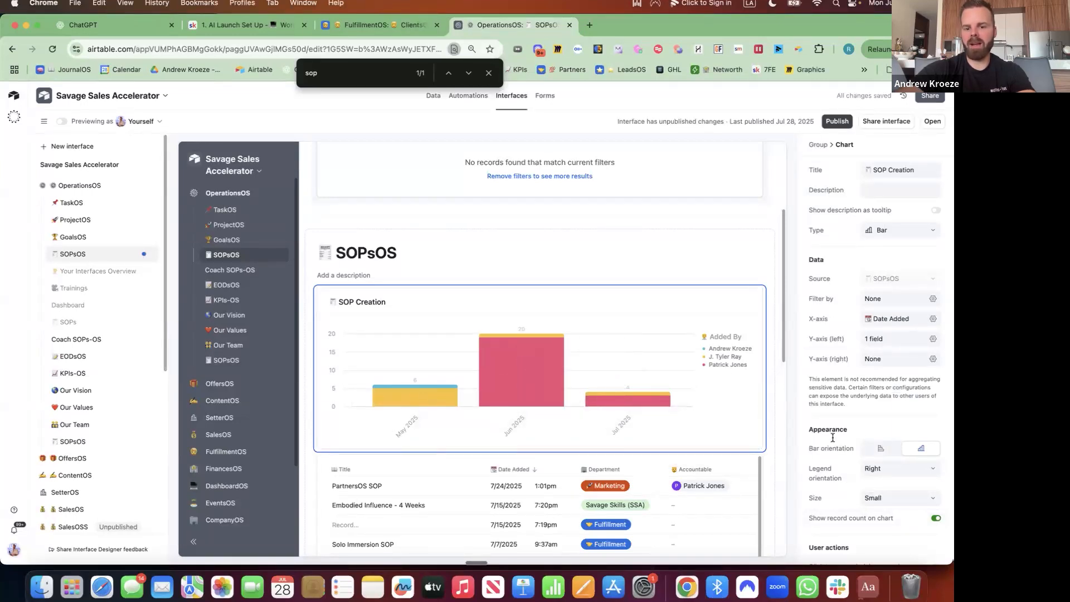
scroll(677, 412, down, 3)
Allow record details to open from the SOP list, testing it on the PartnersOS record.
scroll(676, 415, down, 2)
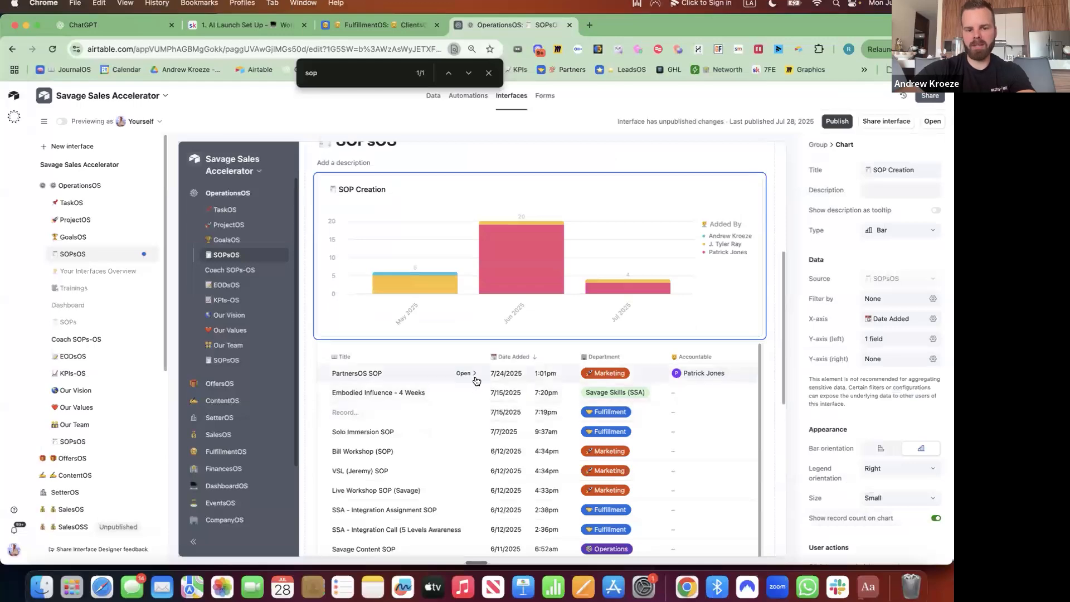
click(471, 373)
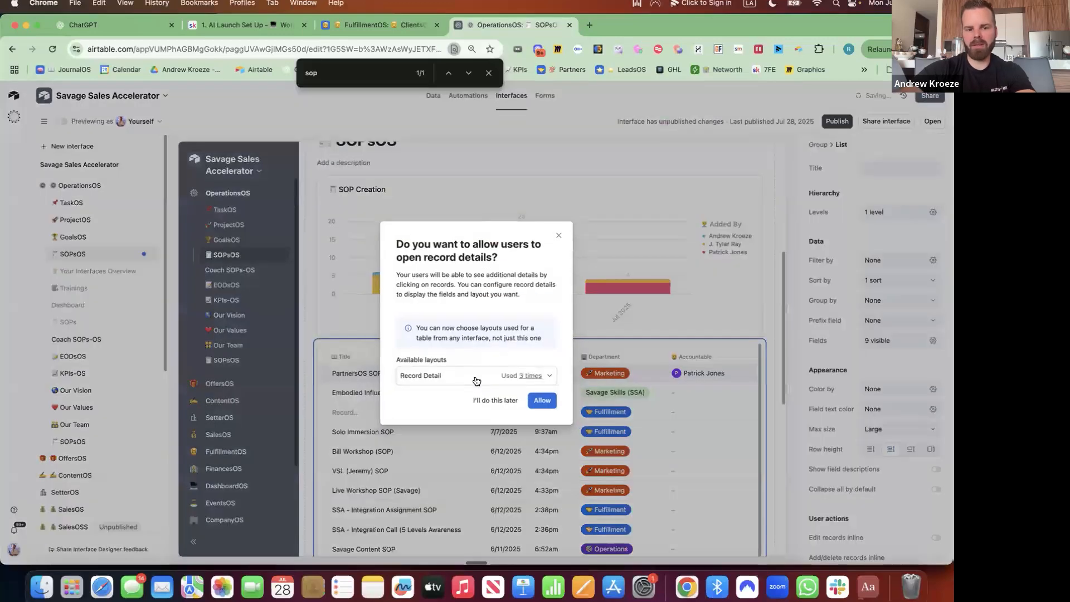
click(549, 402)
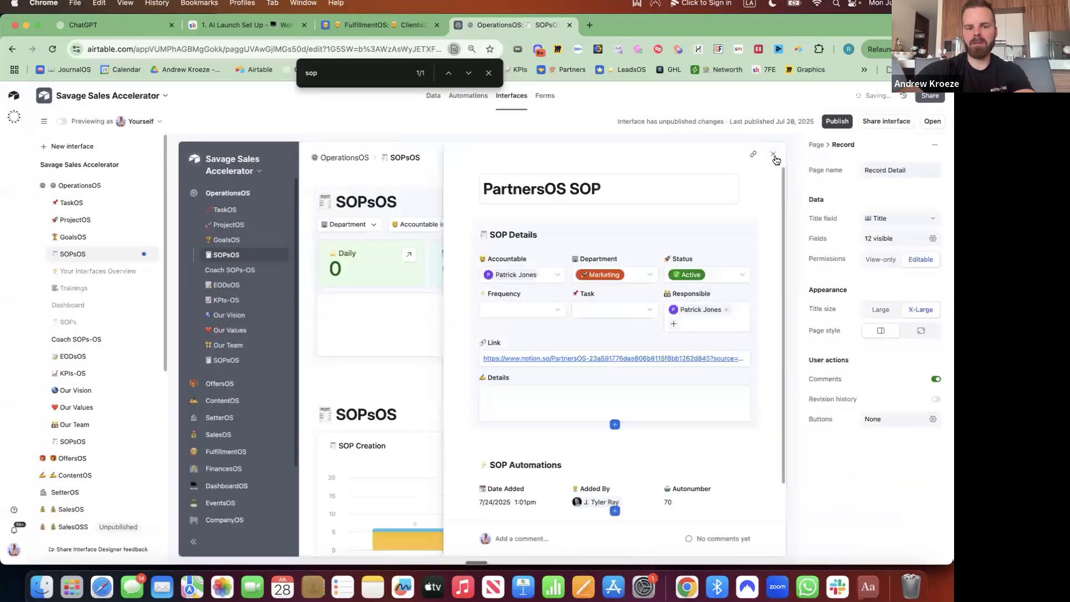
click(445, 306)
scroll(508, 227, down, 5)
scroll(509, 227, up, 2)
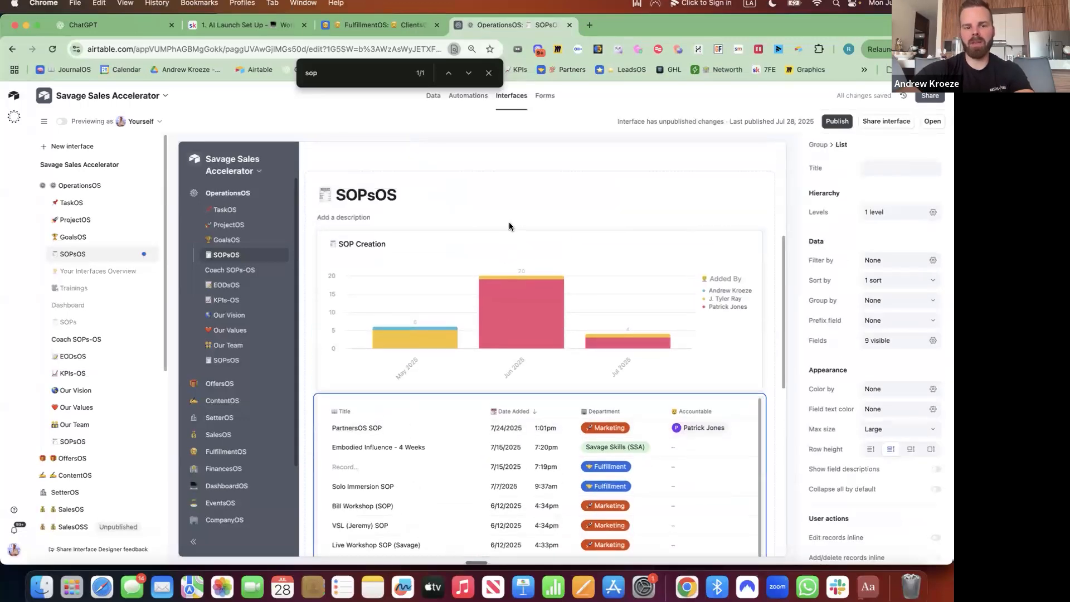
scroll(509, 227, up, 2)
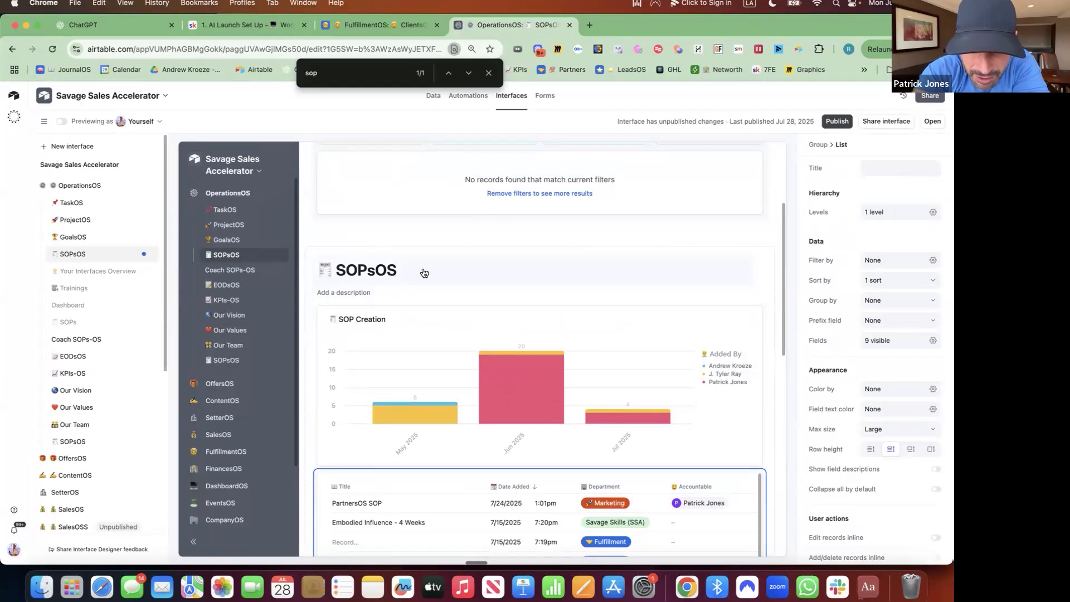
scroll(631, 298, down, 5)
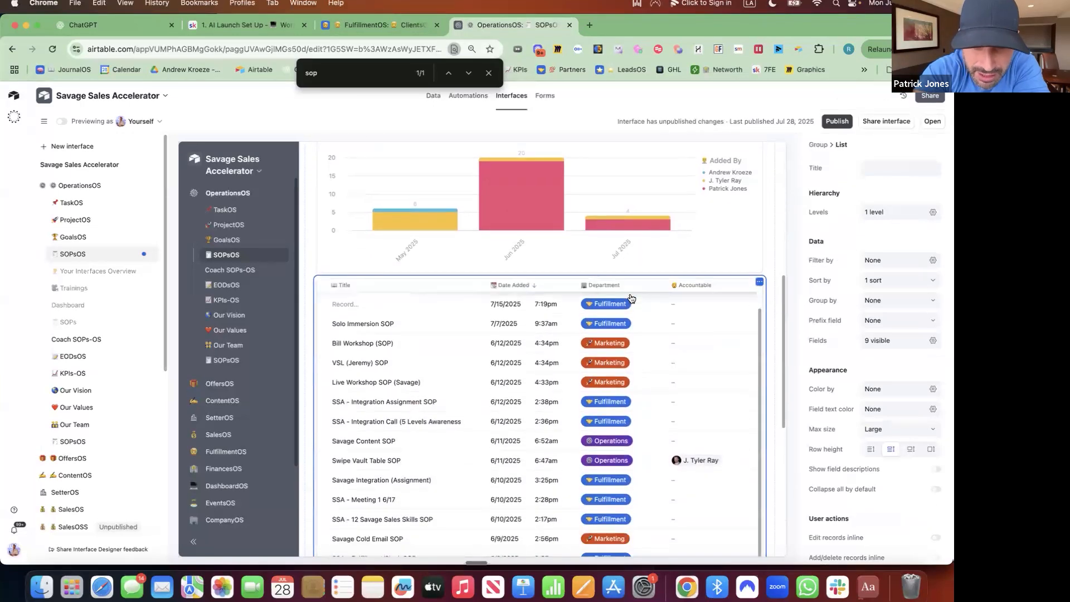
scroll(632, 299, up, 2)
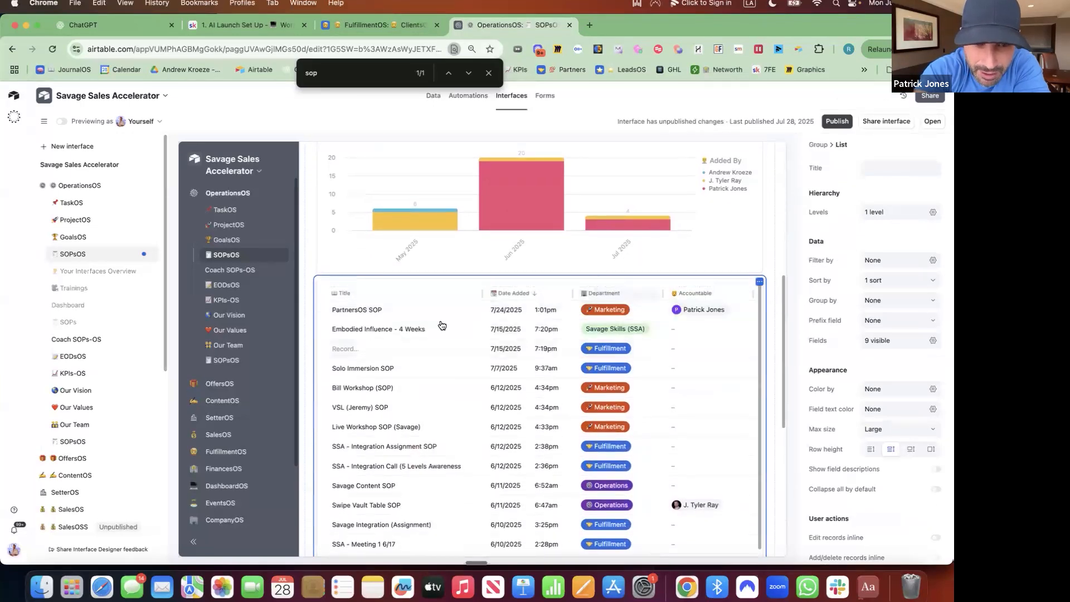
click(233, 364)
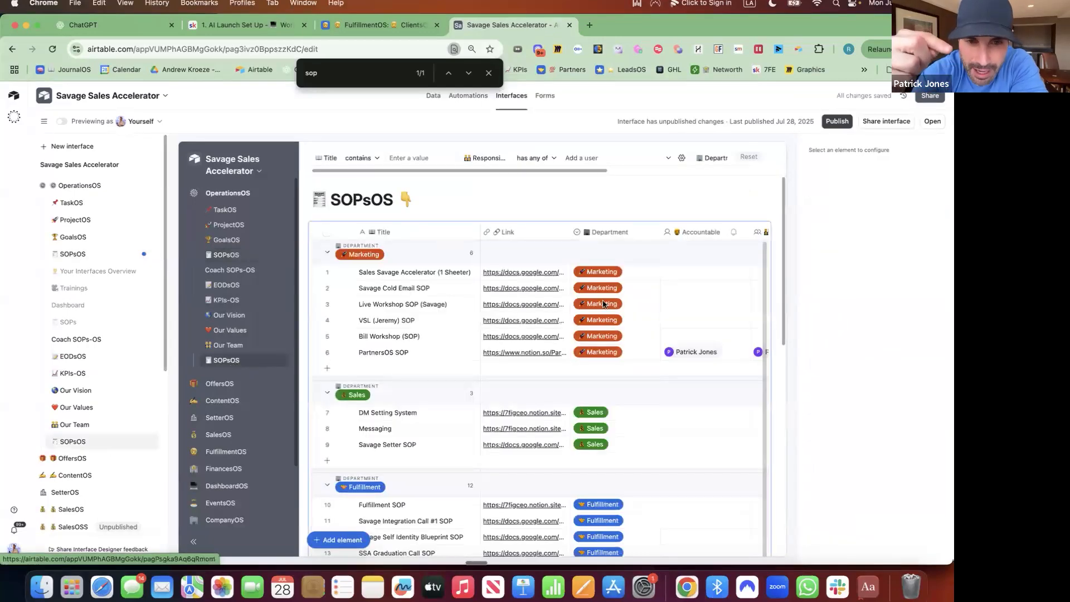
scroll(603, 304, down, 1)
scroll(603, 304, down, 10)
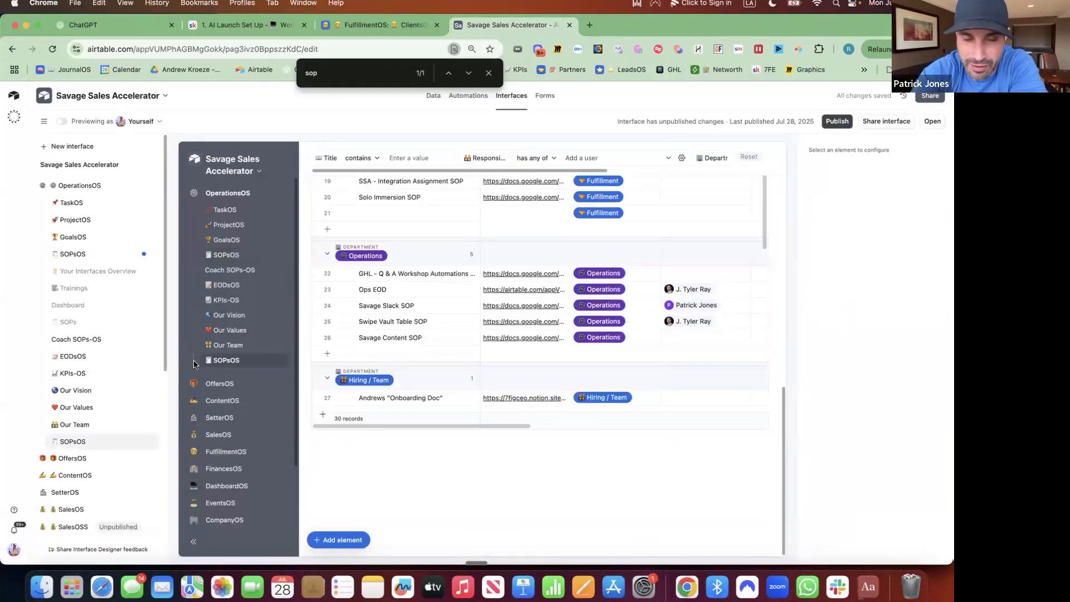
click(91, 261)
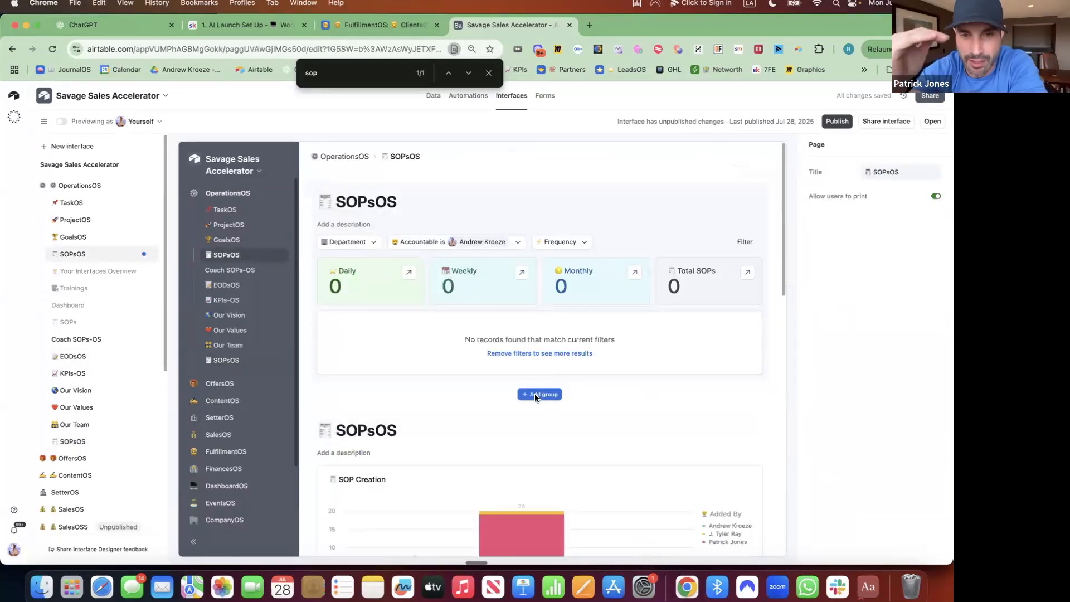
Add a new group on the SOPsOS table below the count tiles and insert a list into it.
click(537, 395)
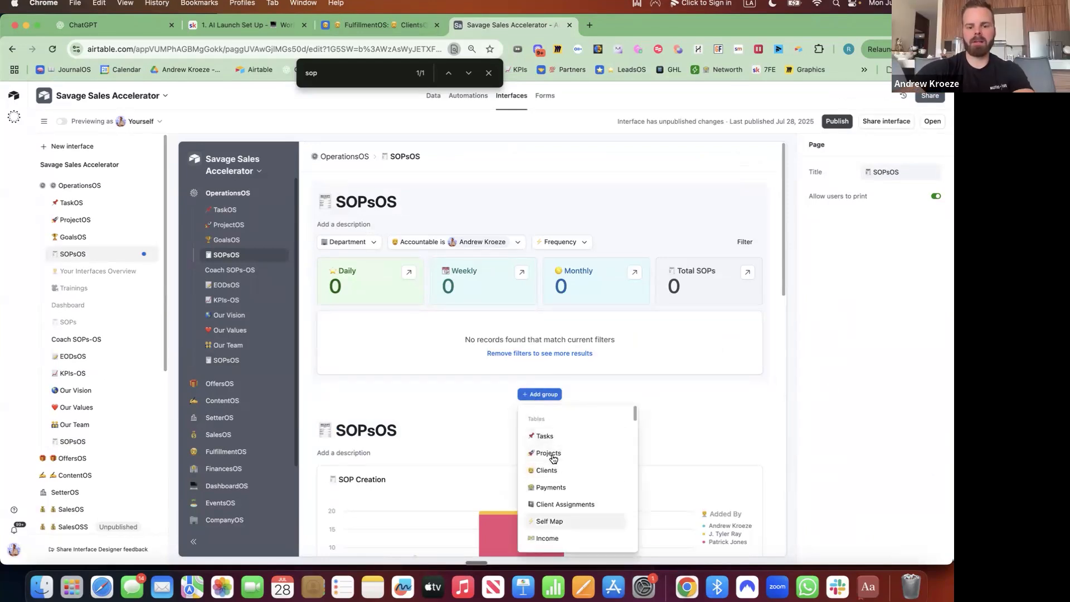
scroll(565, 527, down, 8)
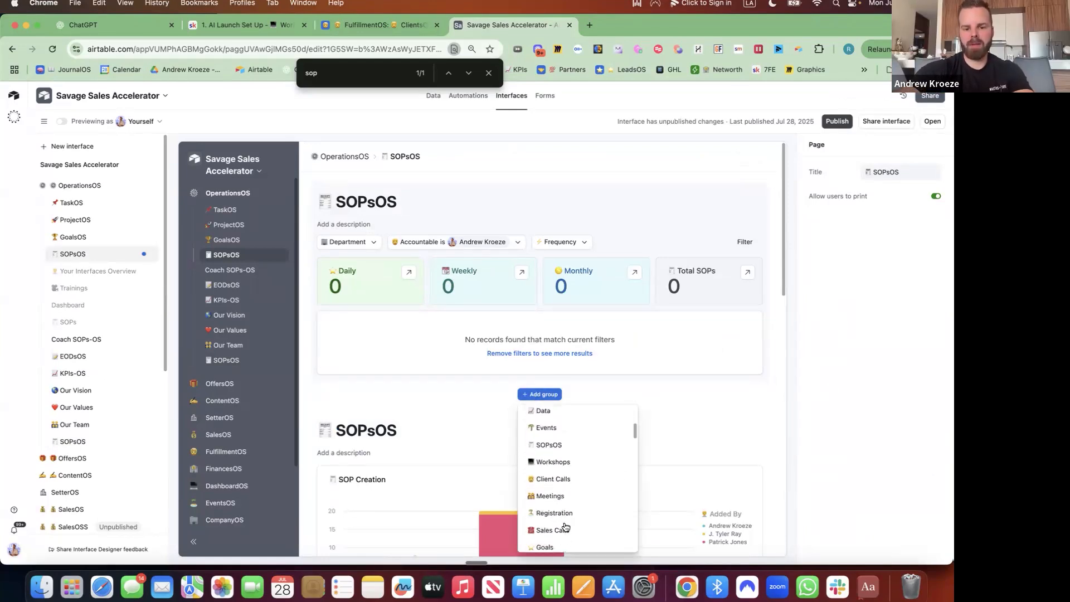
scroll(565, 526, down, 5)
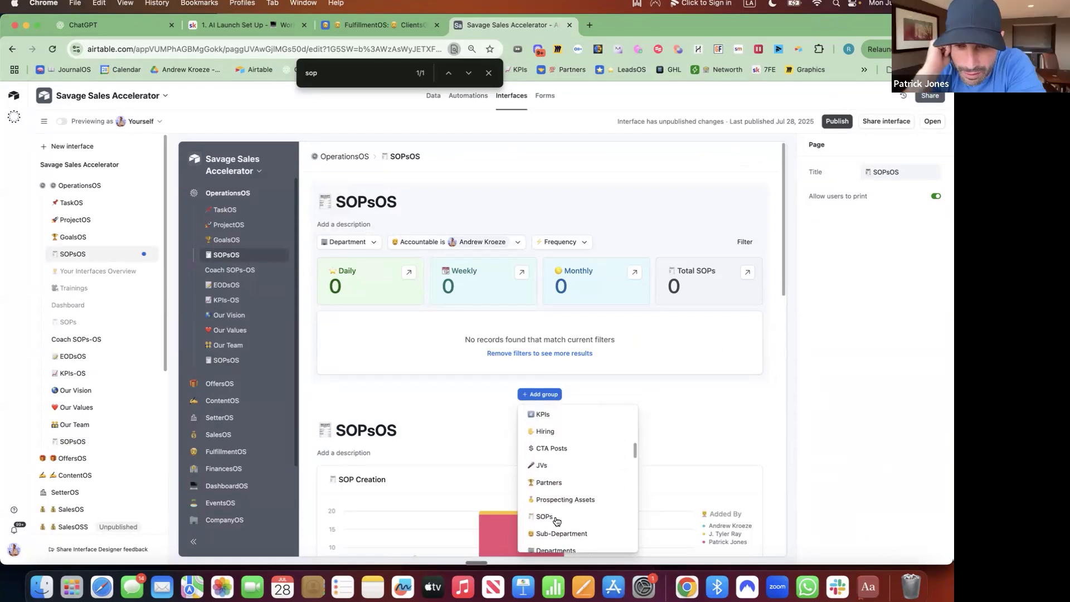
scroll(556, 522, up, 3)
click(549, 481)
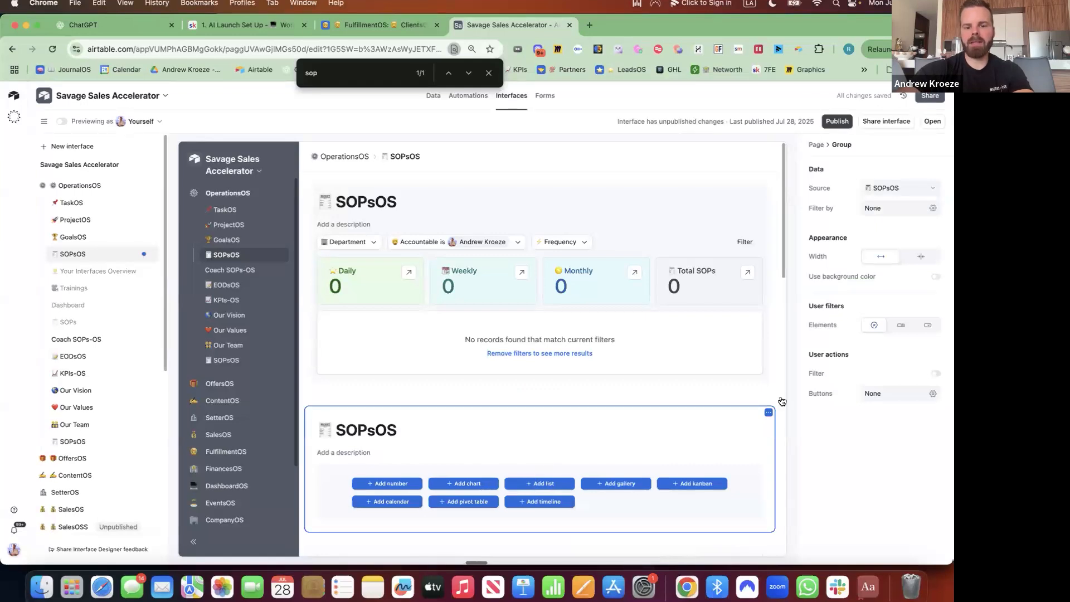
click(540, 484)
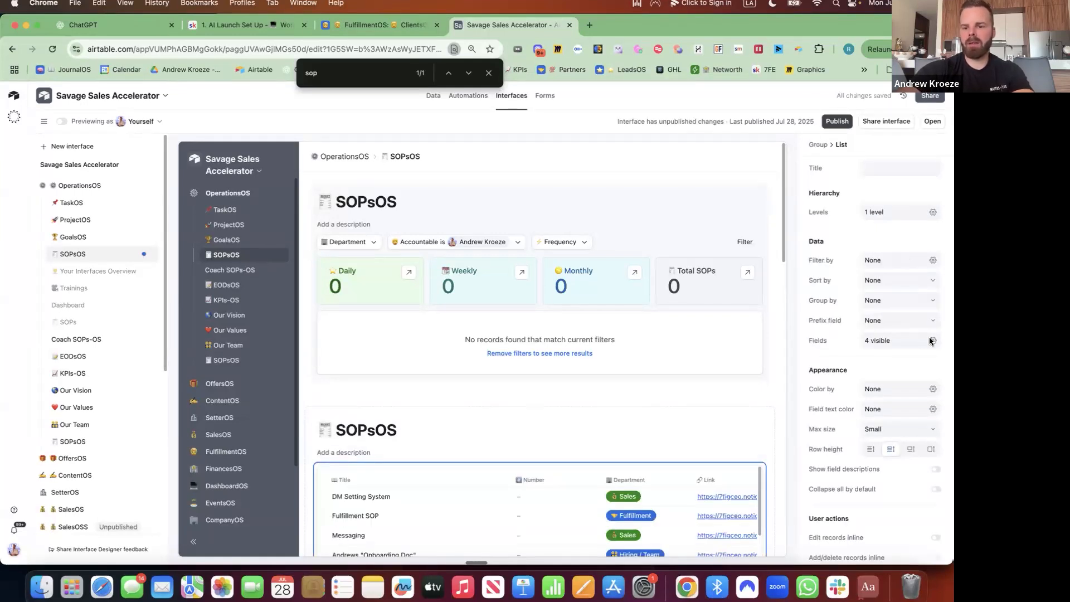
Group the second SOP list by the Department field.
click(924, 305)
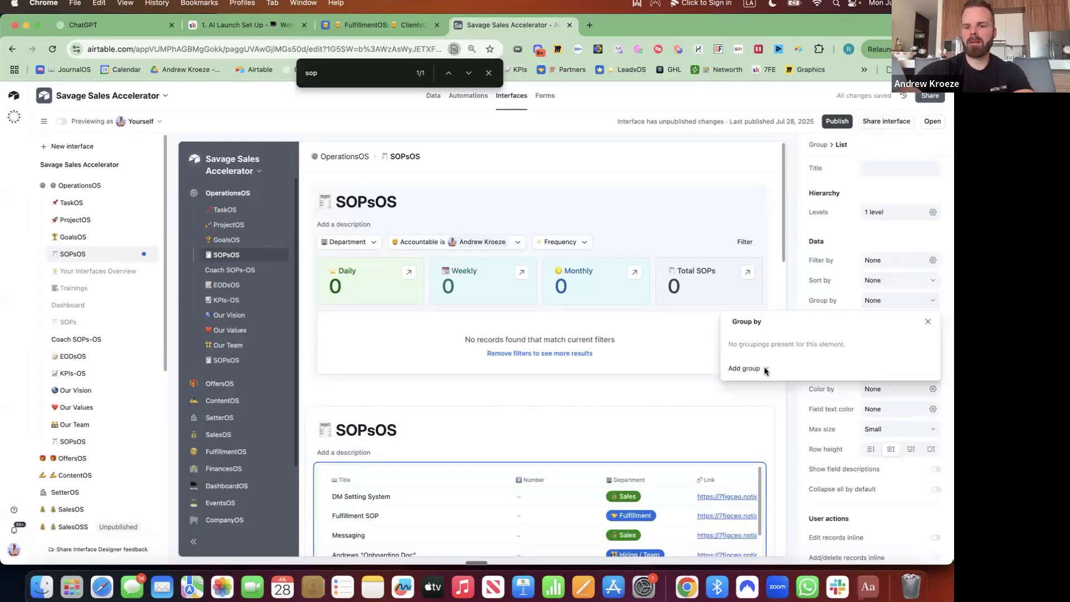
click(765, 371)
text(dep)
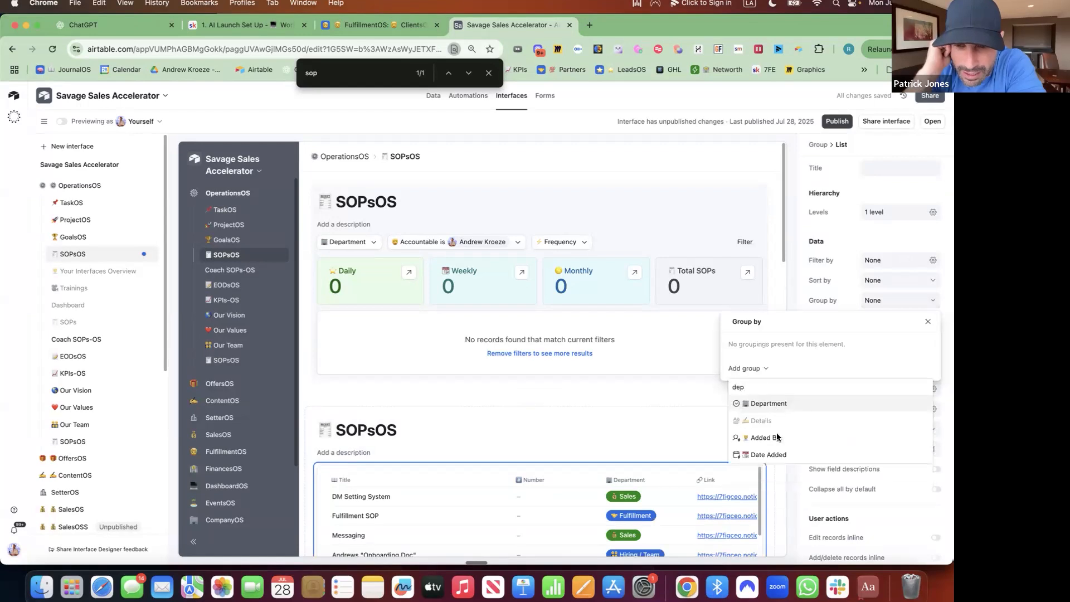
click(769, 403)
scroll(502, 435, down, 4)
Retitle the section '🏢 By Department' with the office building emoji.
click(407, 321)
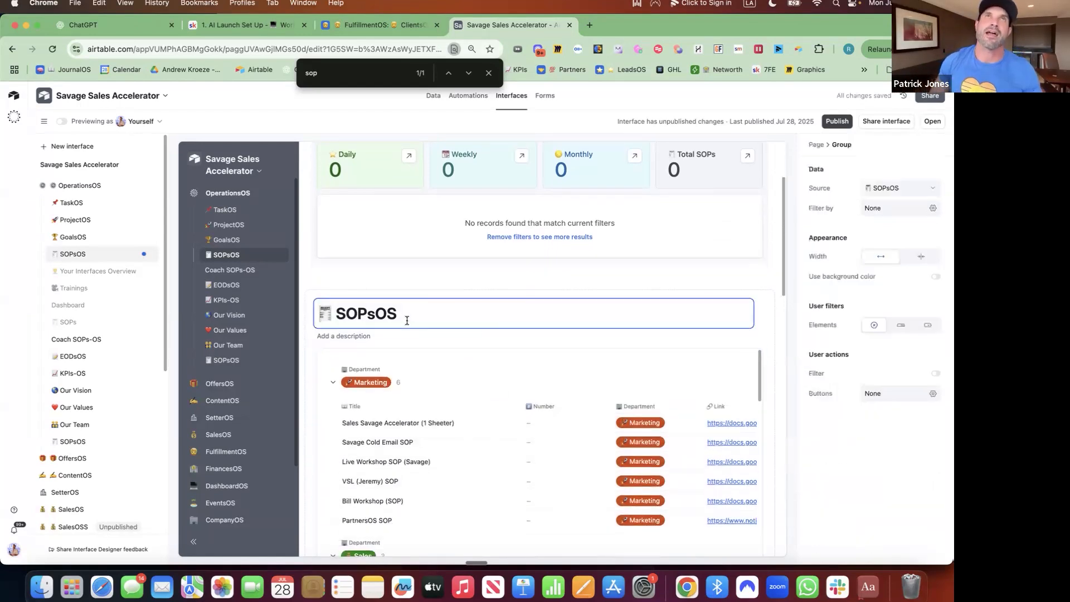
key(BackSpace)
key(BackSpace)
key(BackSpace)
key(BackSpace)
key(BackSpace)
key(BackSpace)
key(BackSpace)
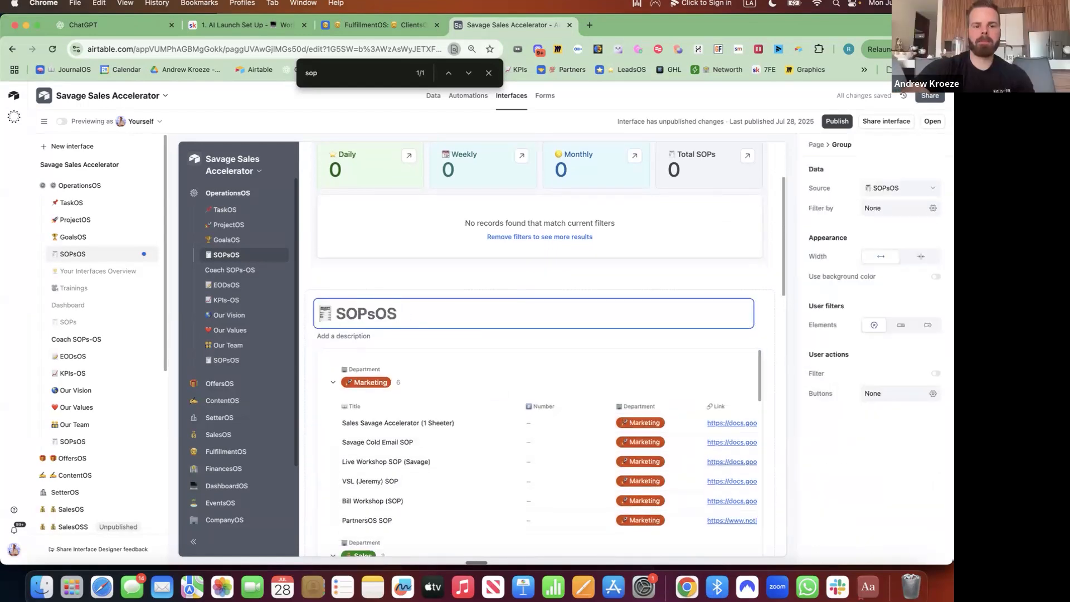
key(ctrl+super+space)
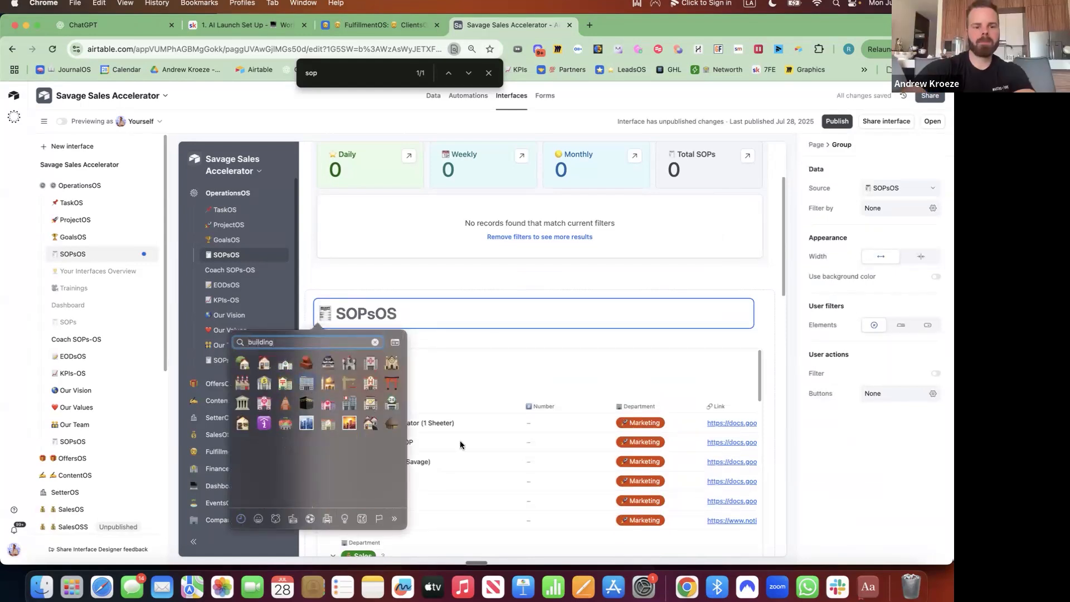
click(307, 384)
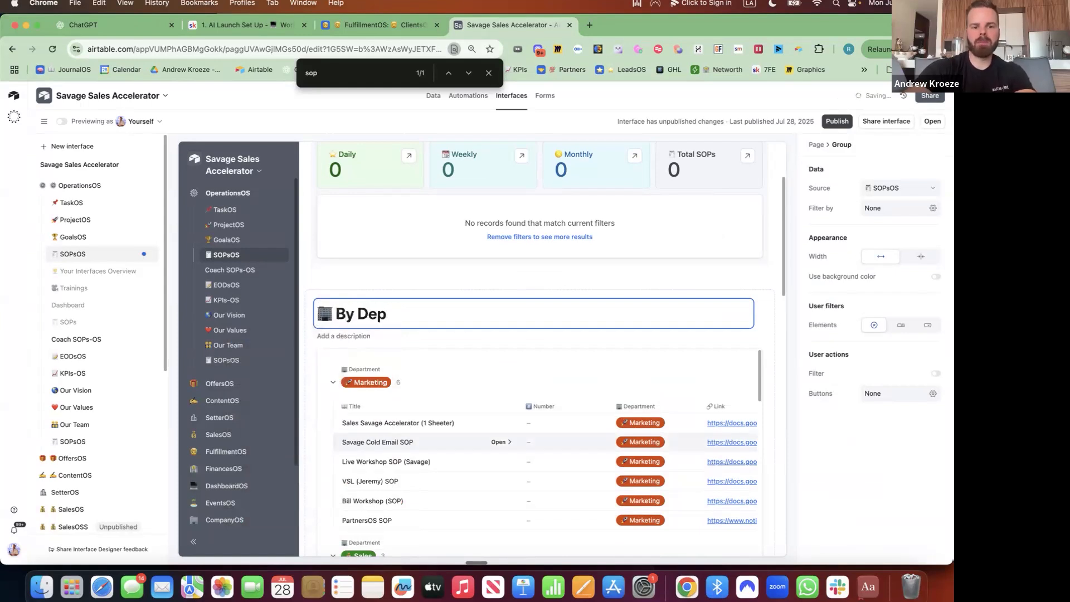
text(By Department)
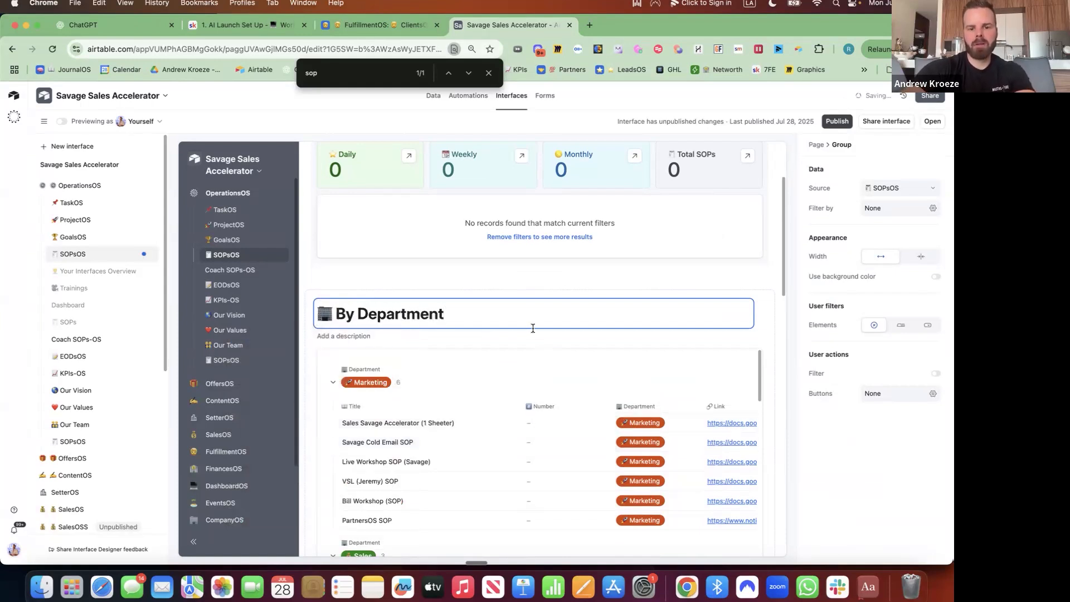
click(540, 344)
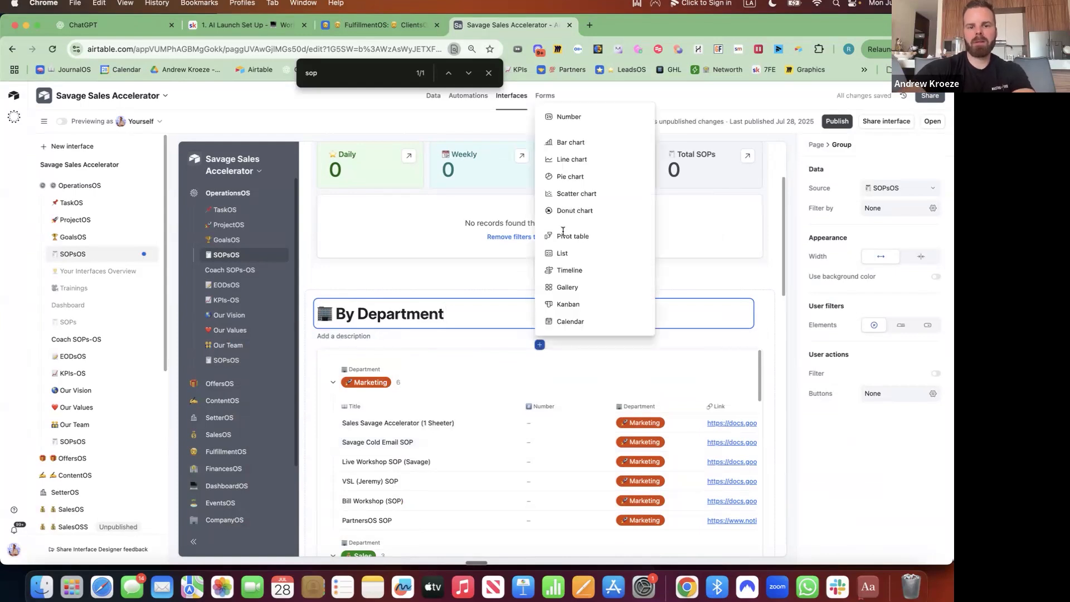
Add a bar chart with Department on the X-axis and record counts shown on the bars.
click(591, 142)
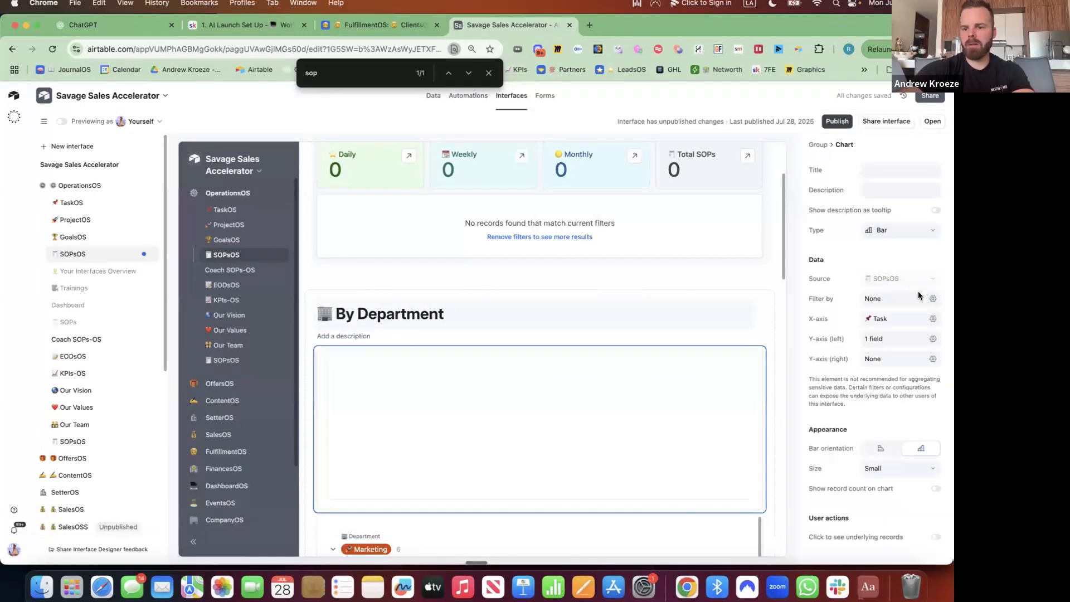
click(933, 318)
click(865, 393)
text(dep)
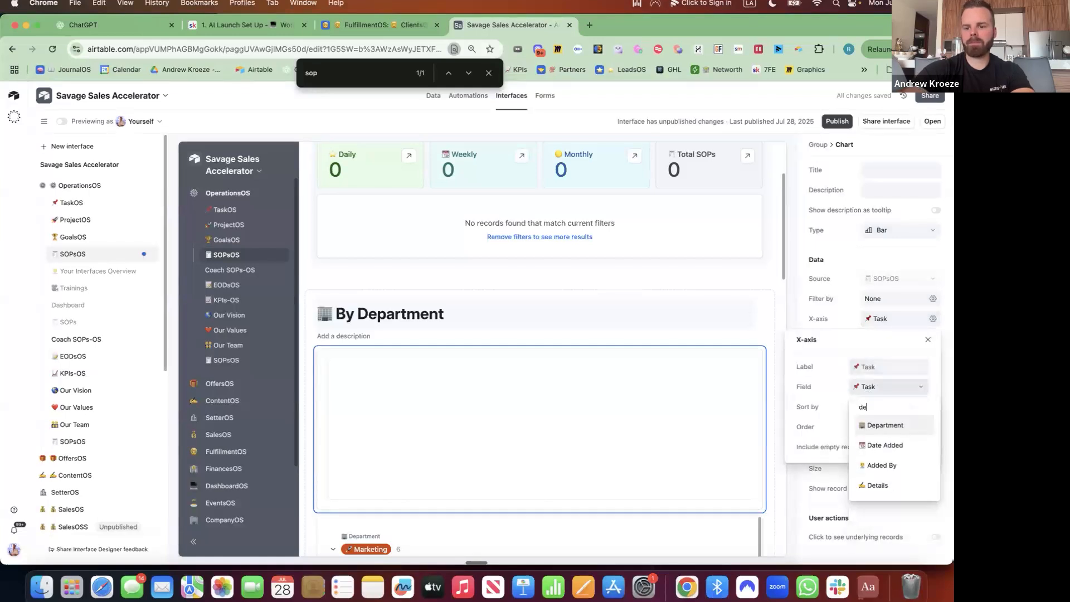
click(883, 426)
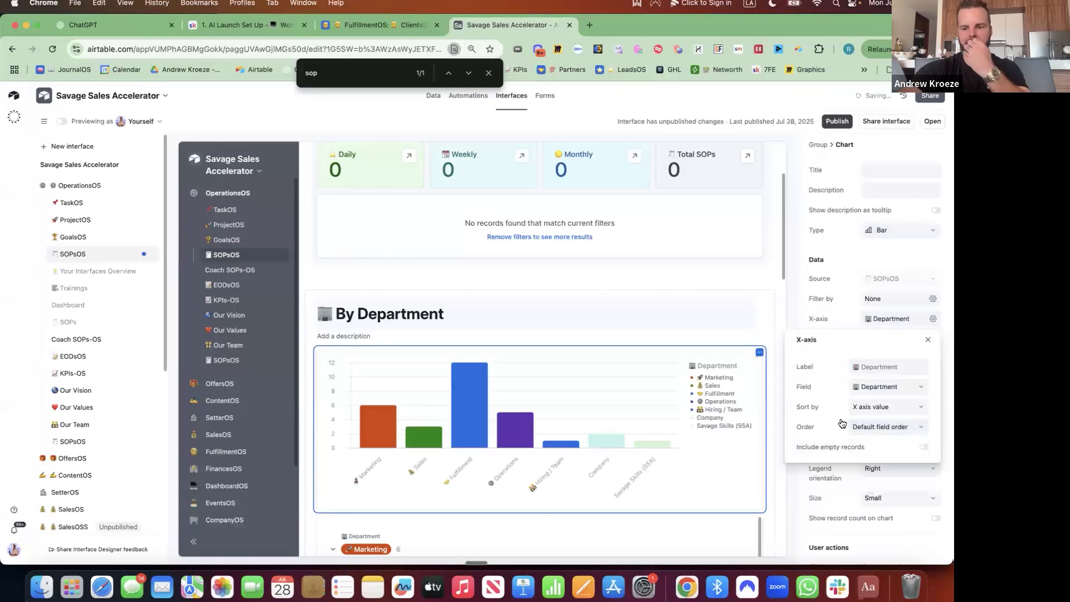
click(936, 519)
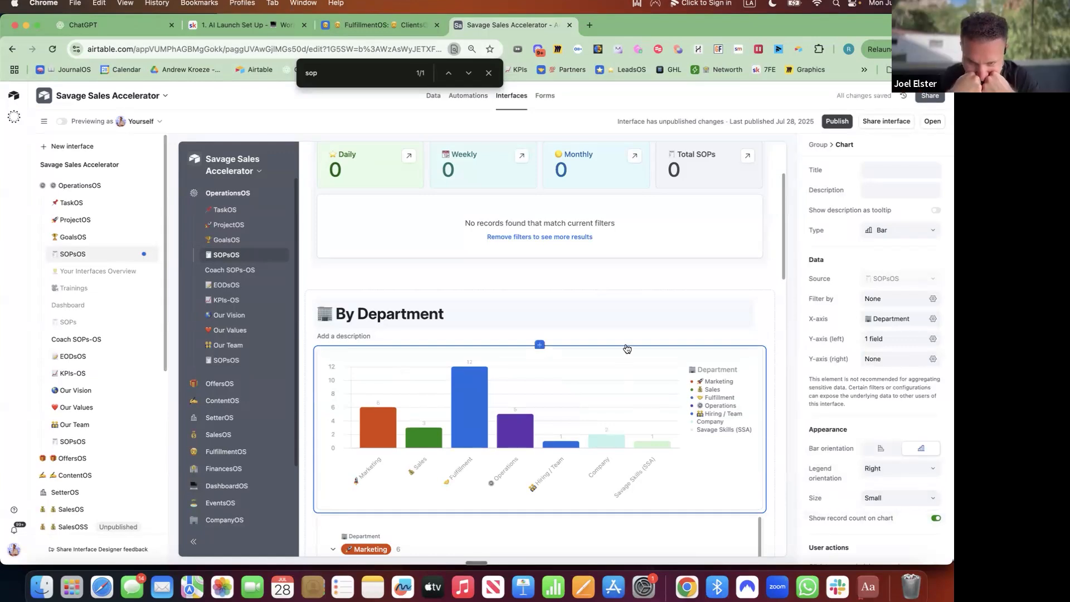
click(538, 346)
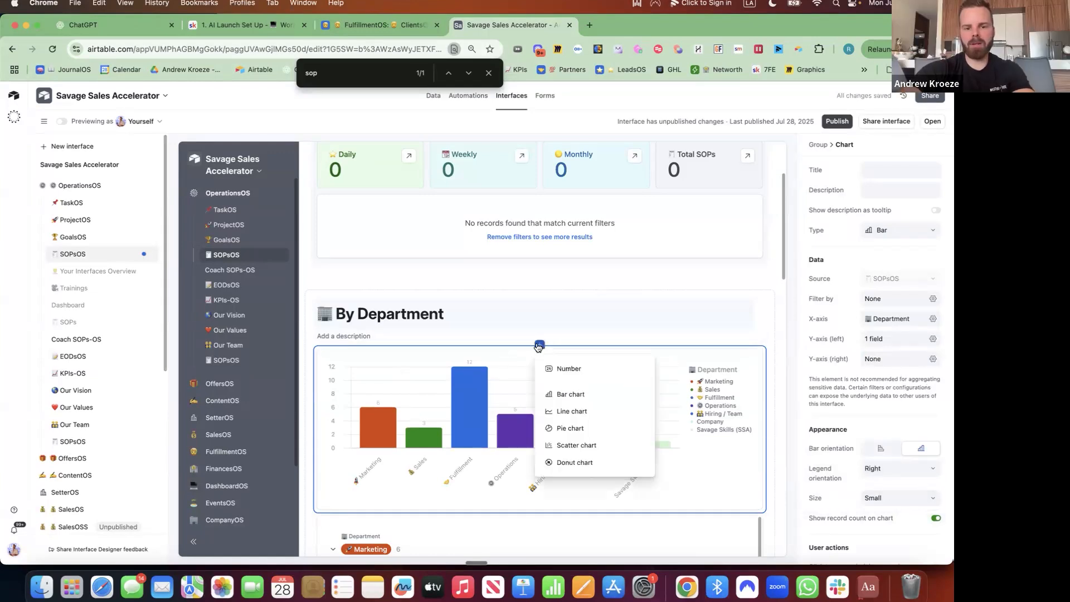
Insert a number tile titled '🤝 Fulfillment SOPs'.
click(567, 371)
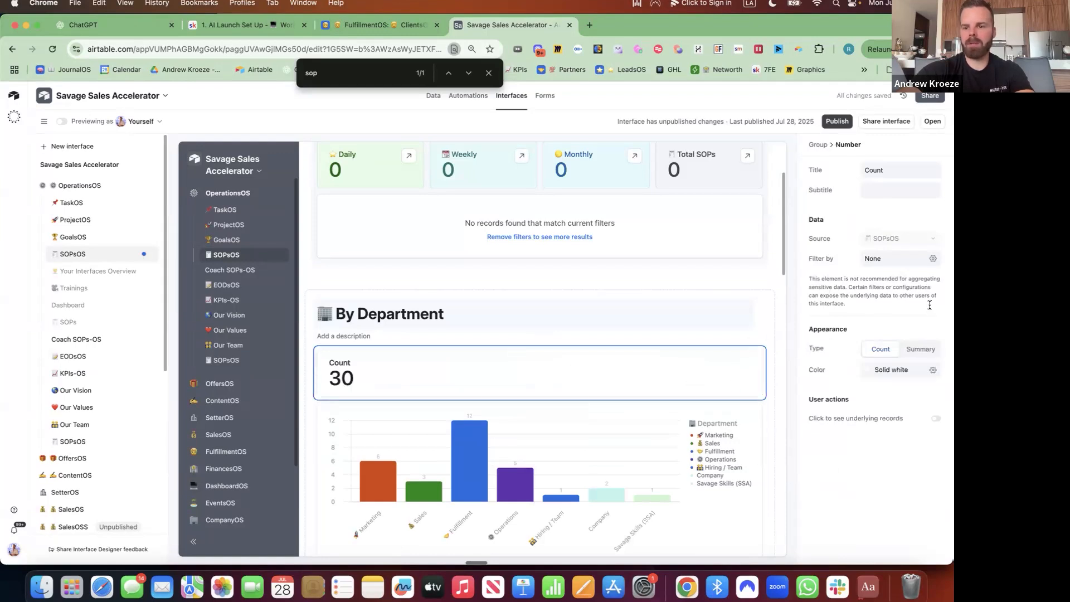
double_click(889, 170)
key(ctrl+super+space)
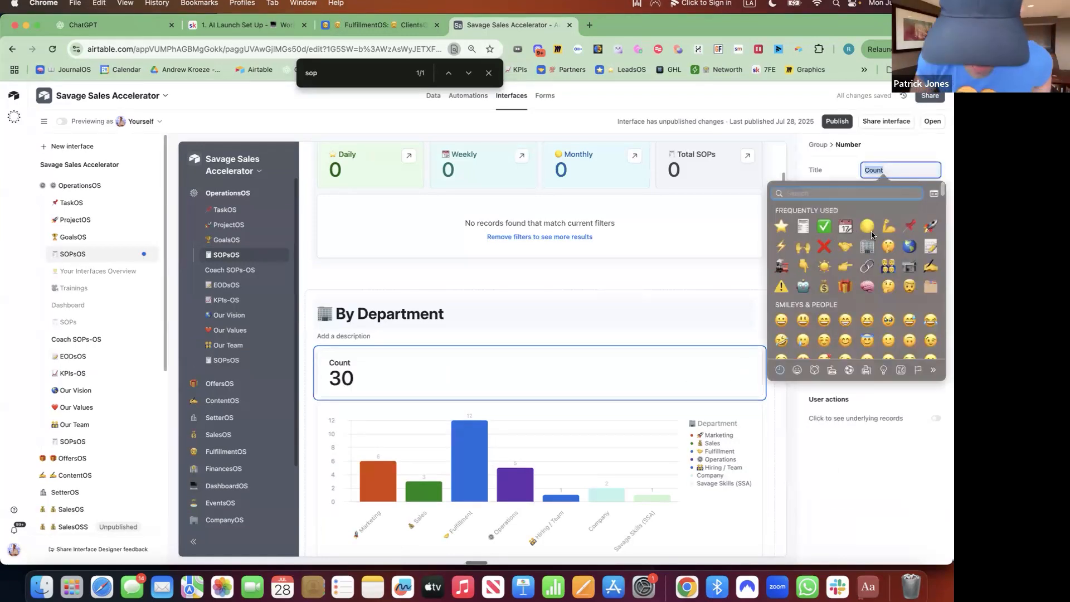
text(shake)
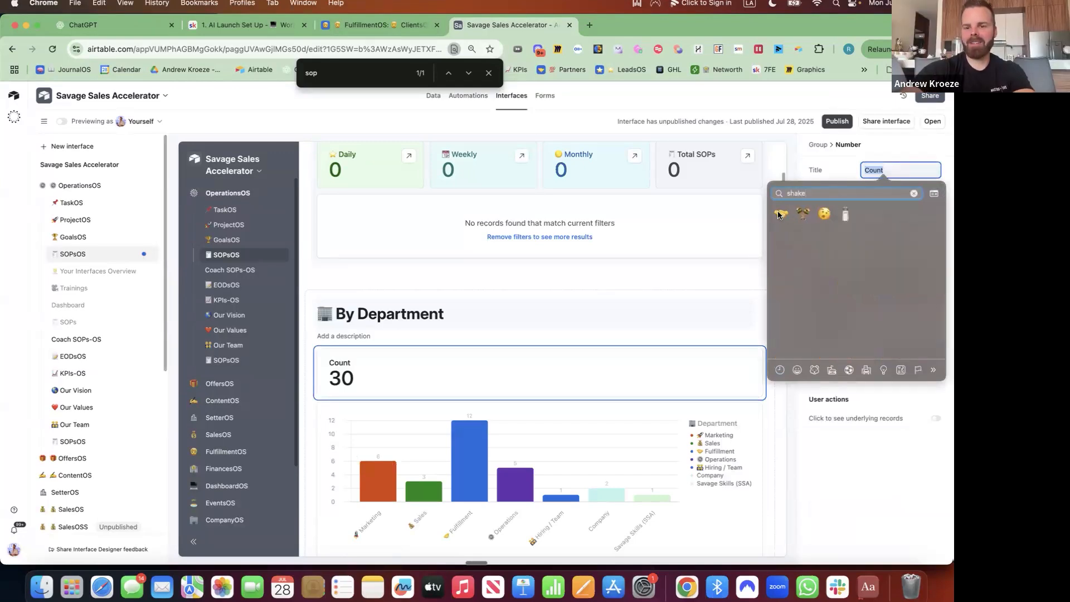
click(781, 214)
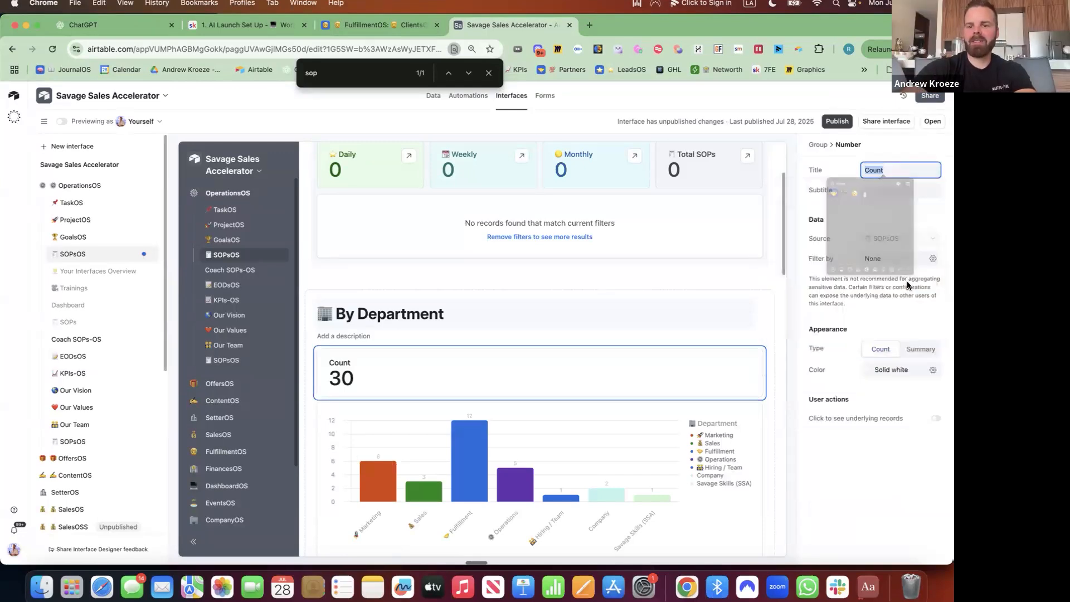
text(Fu)
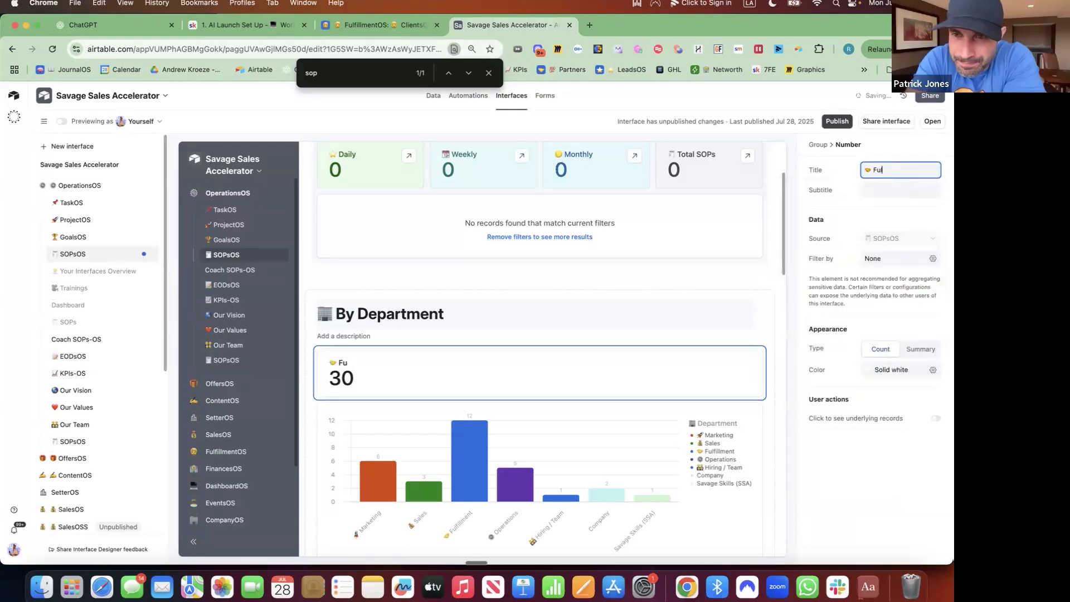
text(lfillmentSOP)
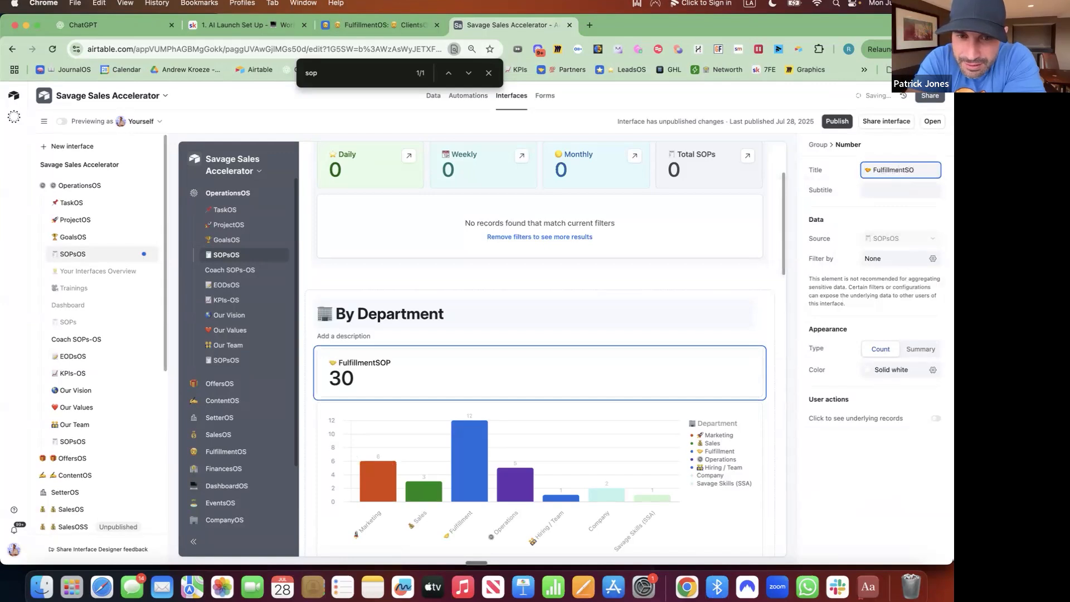
key(BackSpace)
key(BackSpace)
text(SOP)
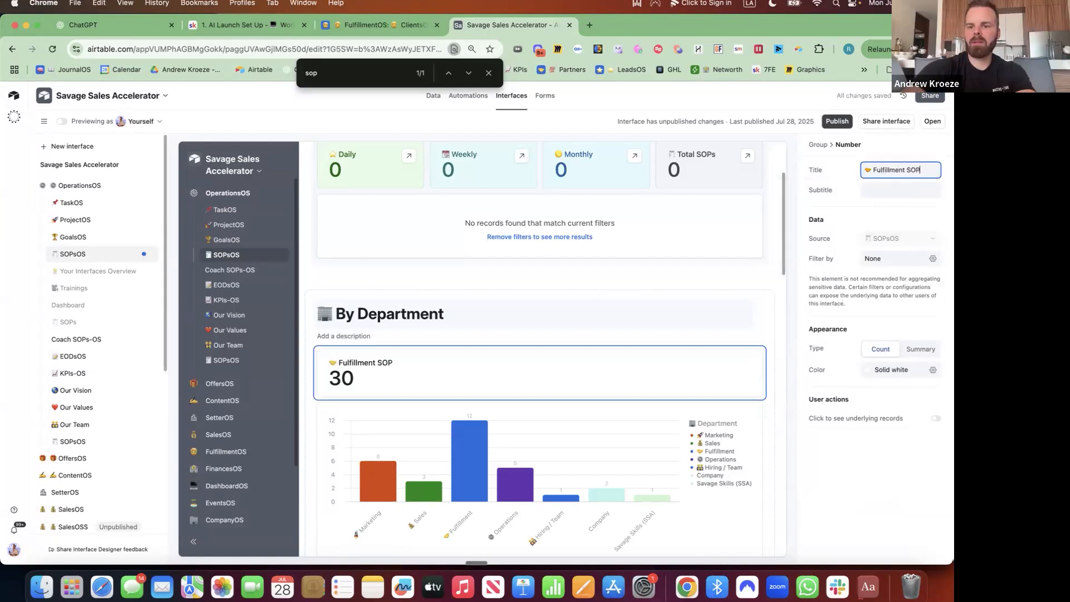
text(s)
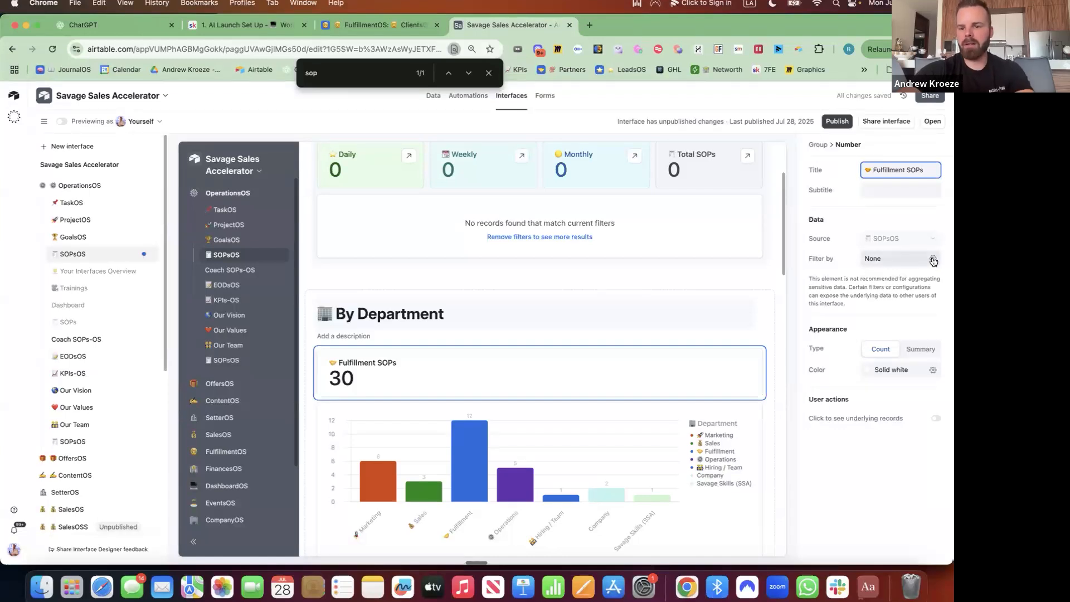
Filter the tile to count only records where Department is Fulfillment.
click(934, 260)
click(727, 309)
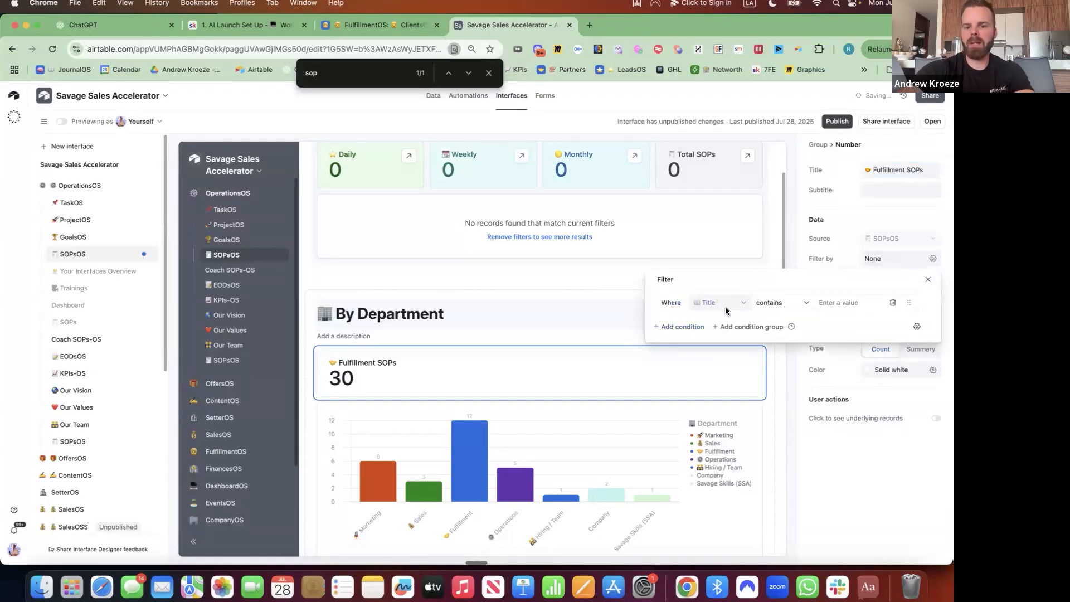
click(726, 308)
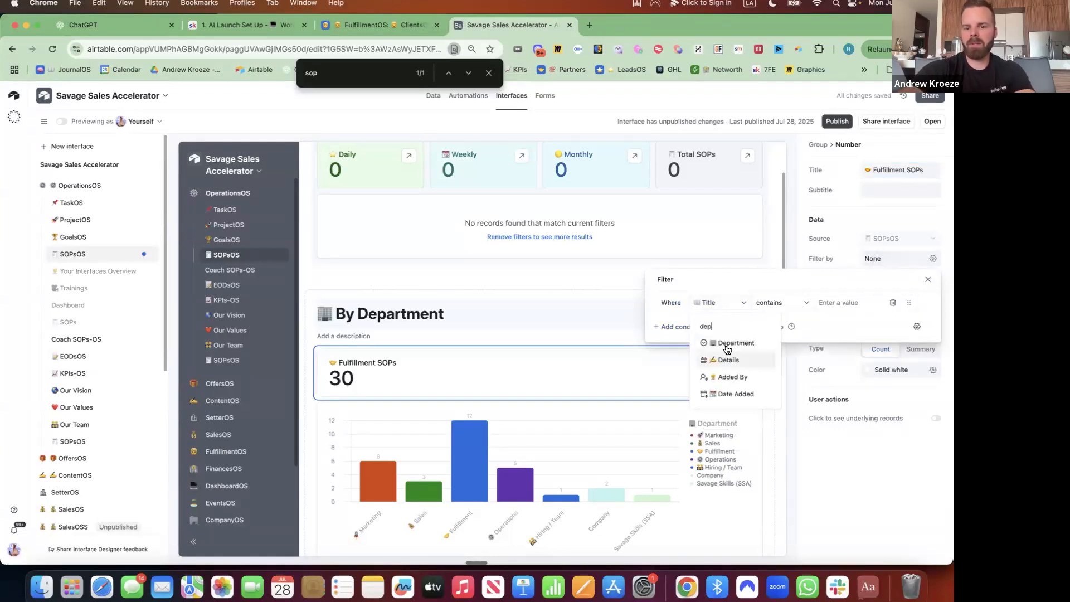
click(731, 344)
click(798, 307)
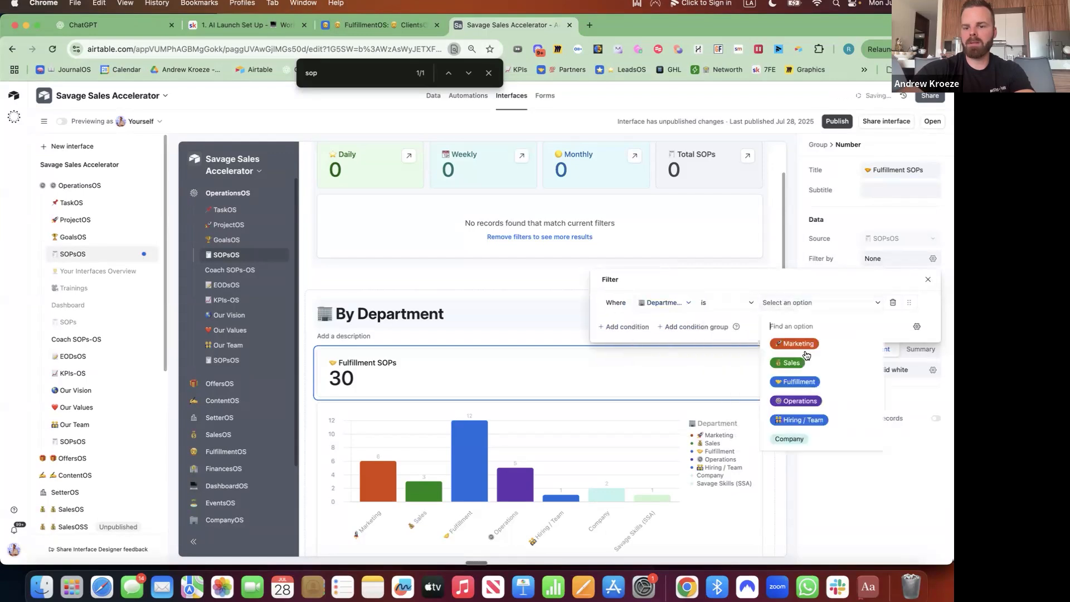
click(801, 385)
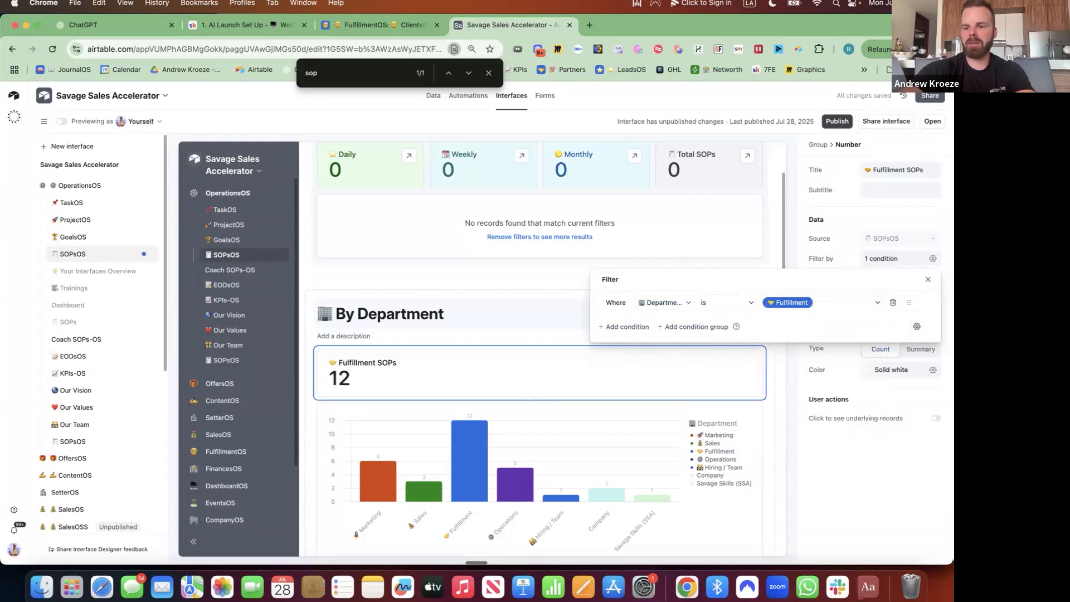
Make the tile blue with a light blue background and clickable to see its records.
click(897, 370)
click(806, 413)
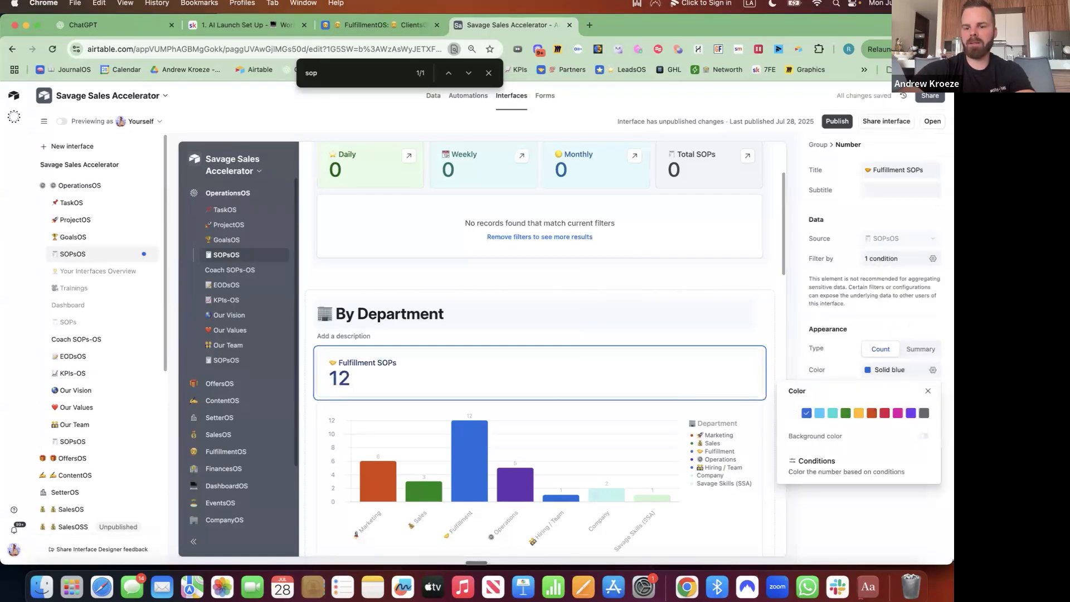
click(924, 436)
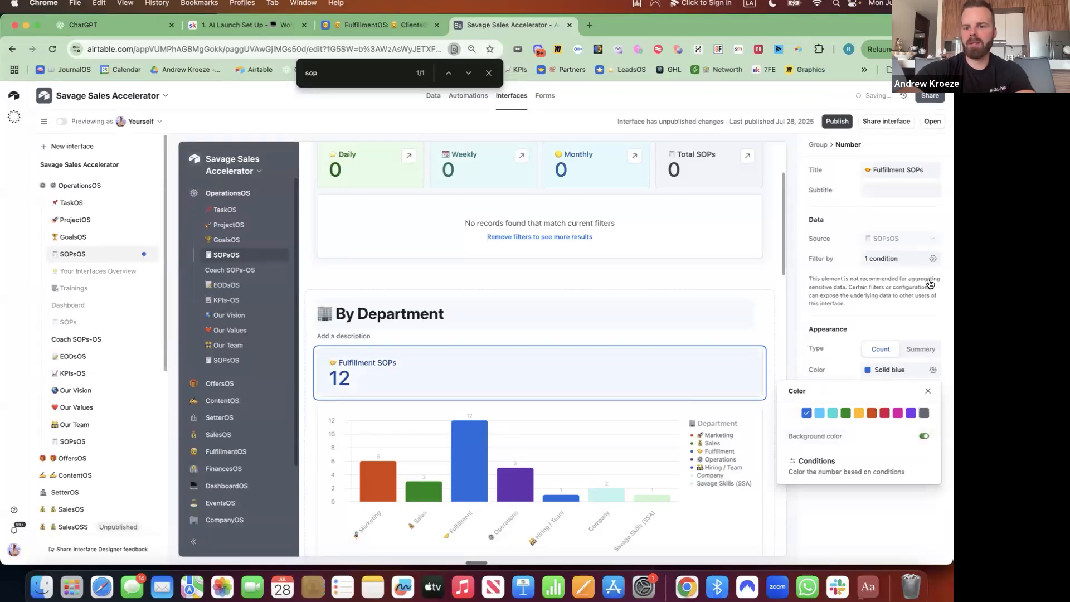
click(922, 311)
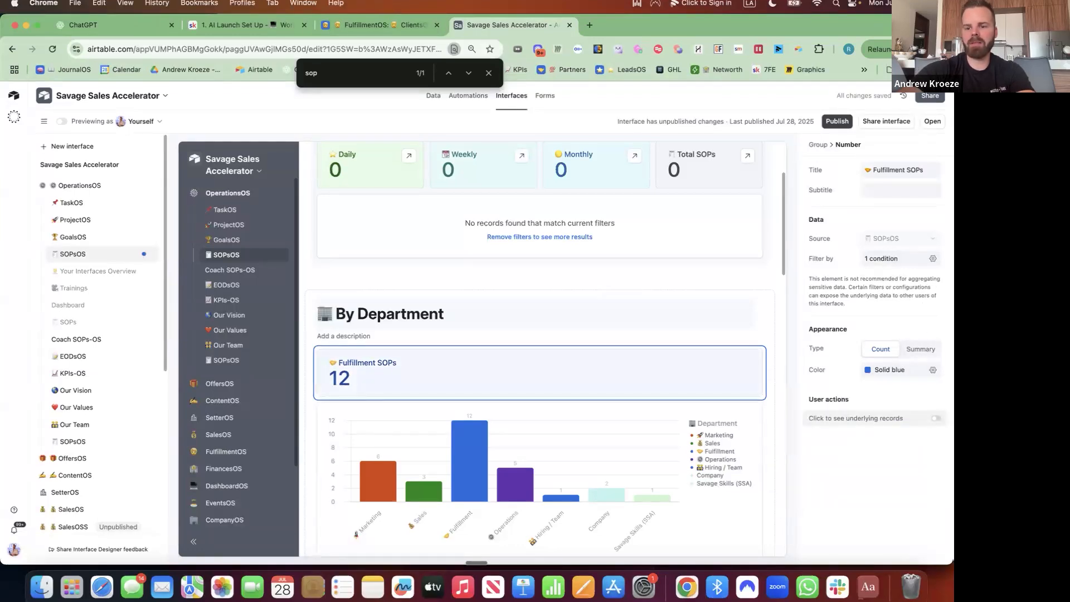
click(936, 418)
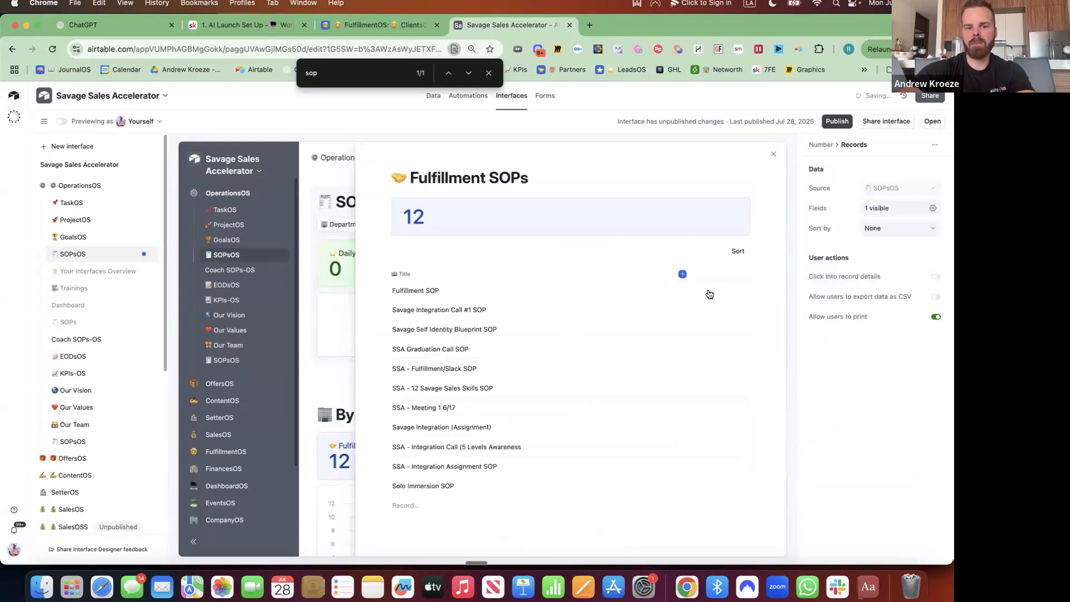
Make the Accountable field visible in the Fulfillment SOPs records list.
click(934, 208)
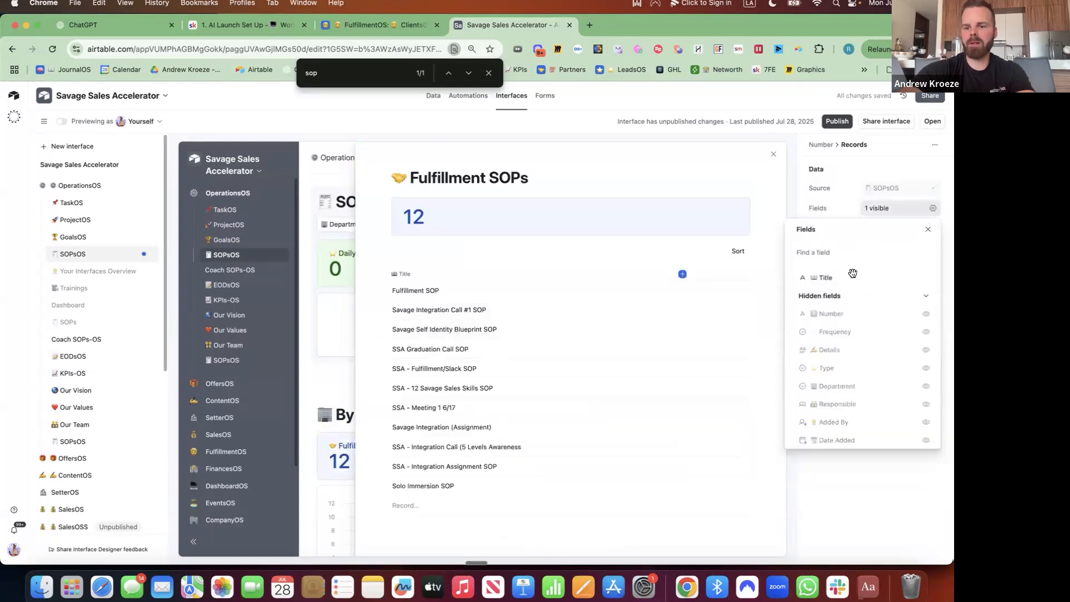
text(li)
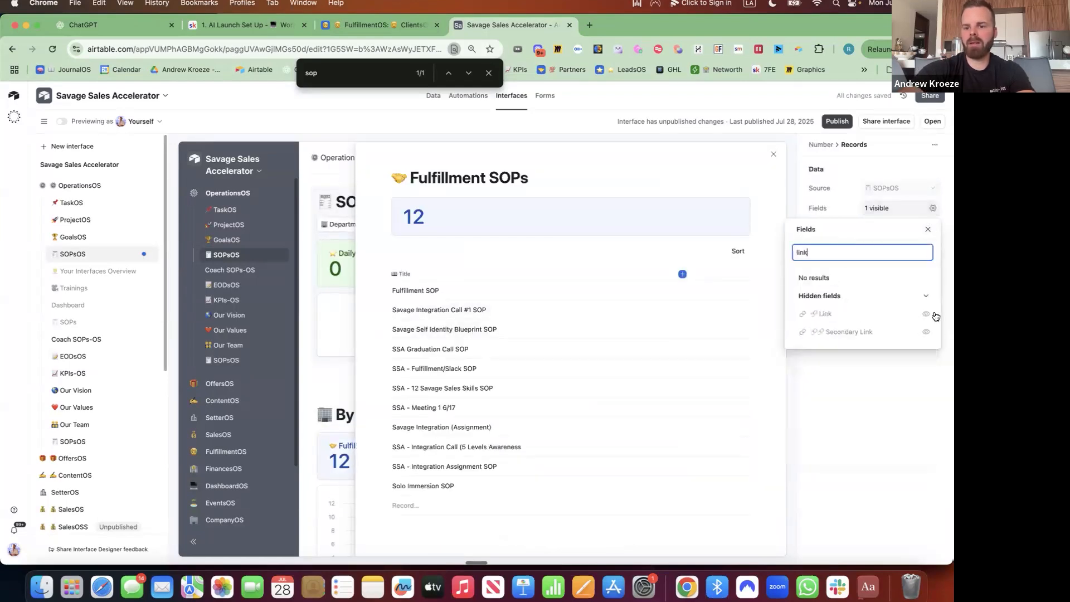
text(nk)
click(934, 314)
key(BackSpace)
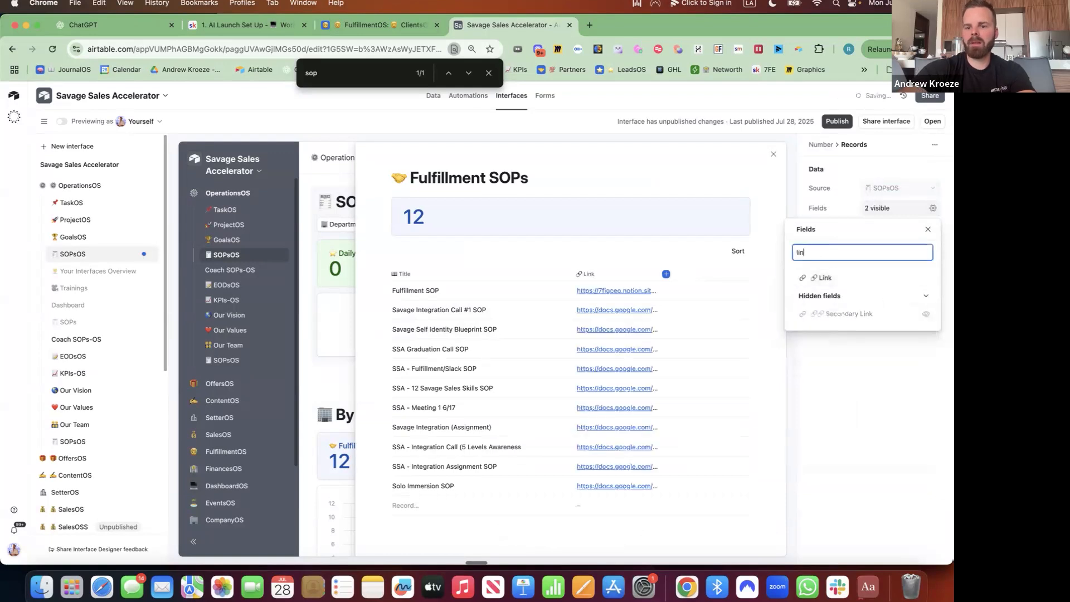
key(BackSpace)
key(BackSpace)
key(BackSpace)
text(account)
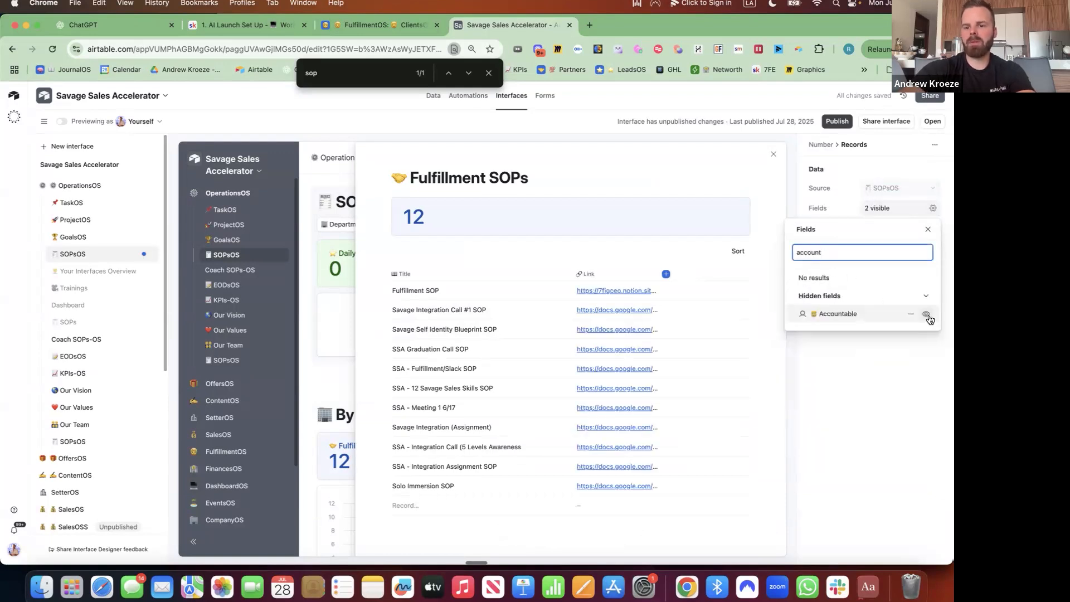
click(926, 314)
click(824, 252)
Show the Details field, close the records view, and scroll back to By Department.
key(BackSpace)
key(BackSpace)
key(BackSpace)
key(BackSpace)
key(BackSpace)
key(BackSpace)
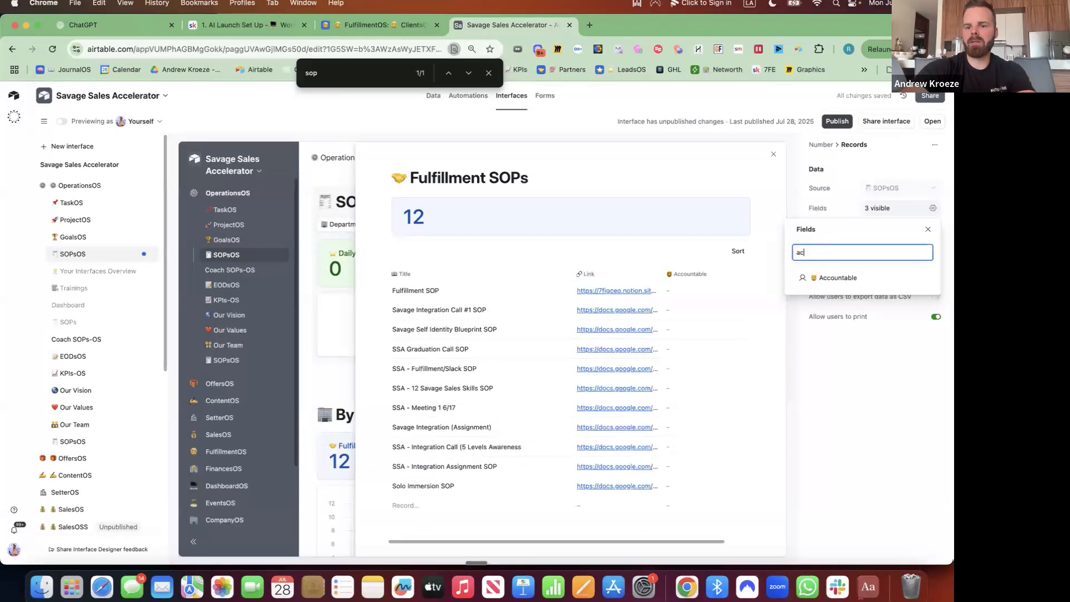
text(detail)
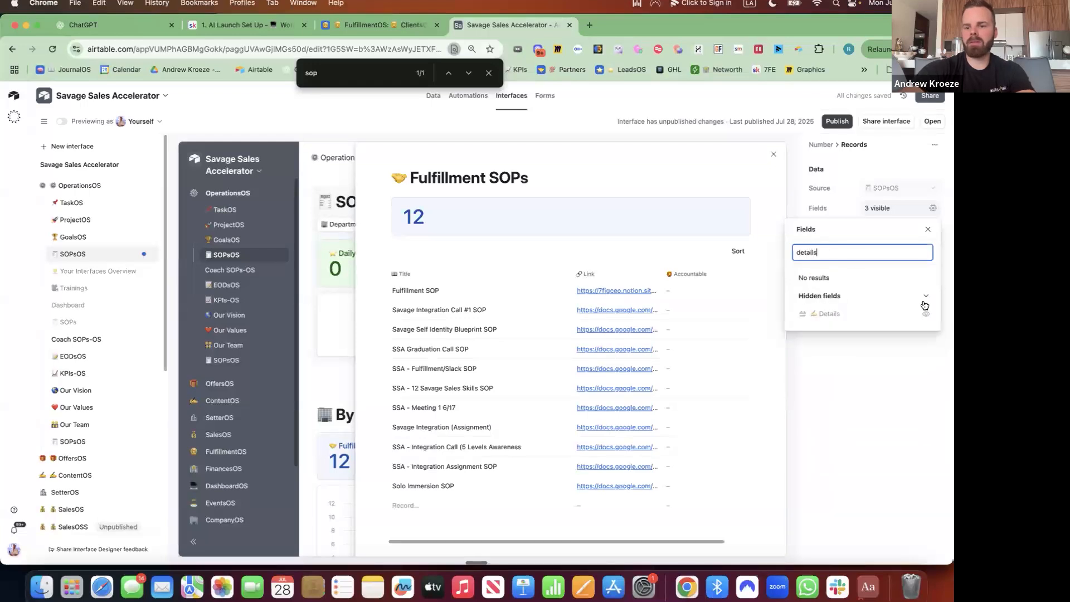
text(s)
click(926, 314)
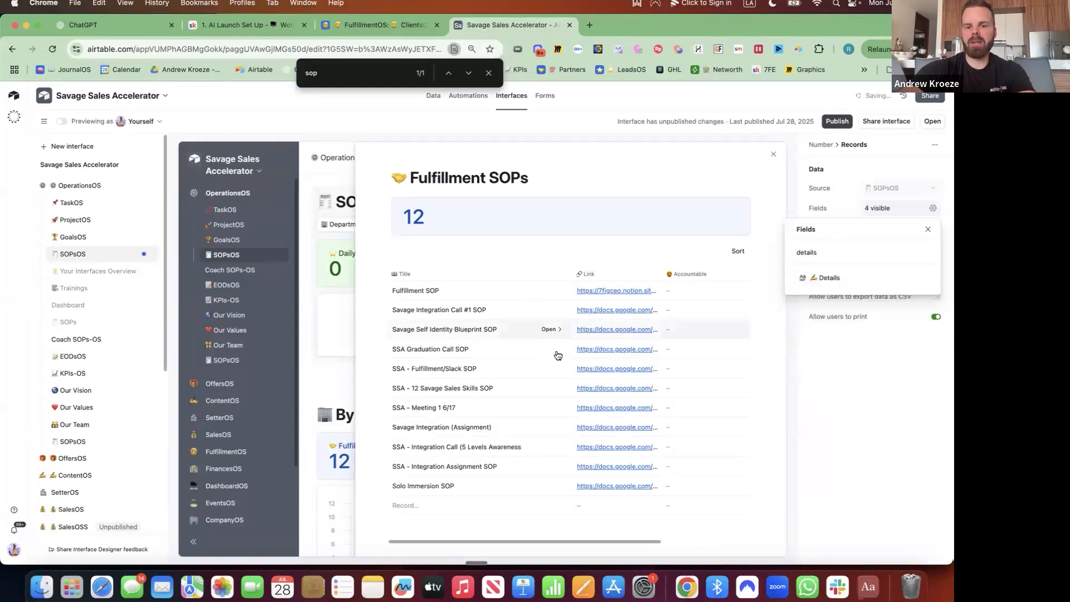
click(817, 252)
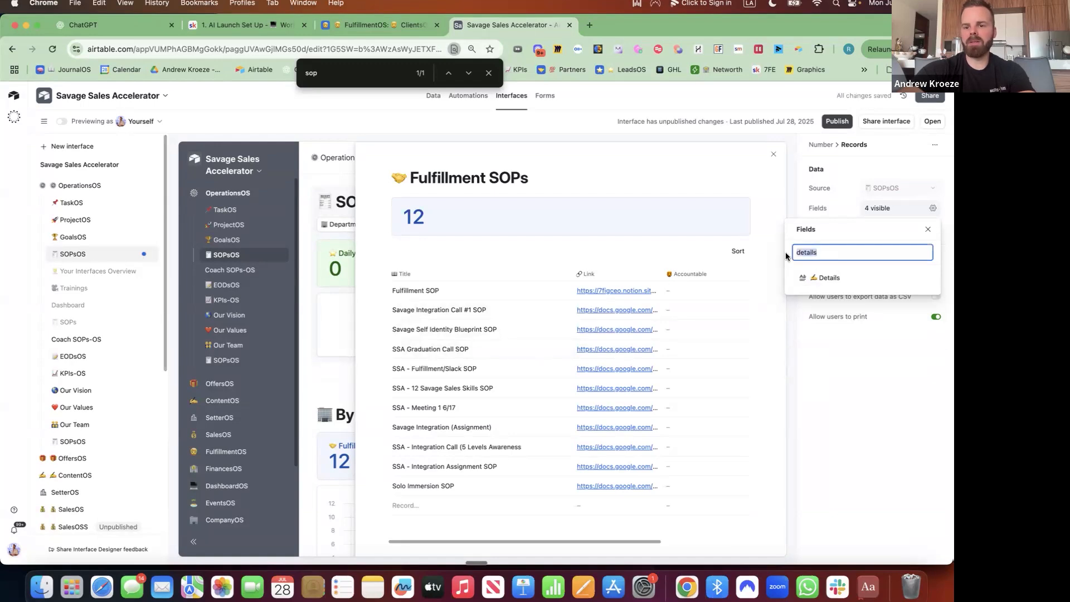
key(BackSpace)
key(BackSpace)
key(BackSpace)
key(BackSpace)
key(BackSpace)
key(BackSpace)
key(BackSpace)
click(773, 156)
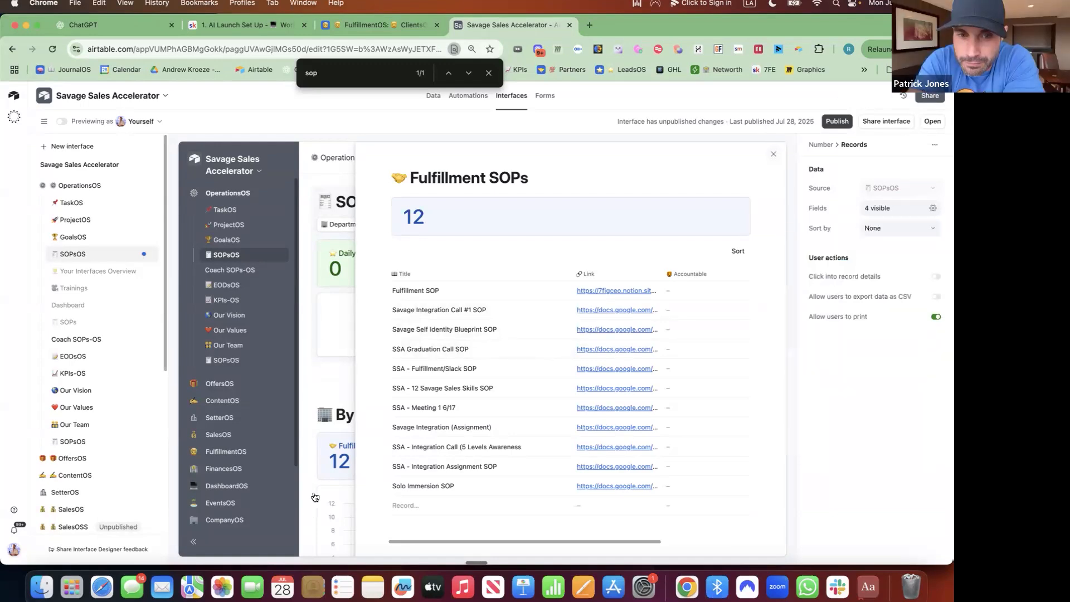
key(Escape)
scroll(734, 330, down, 3)
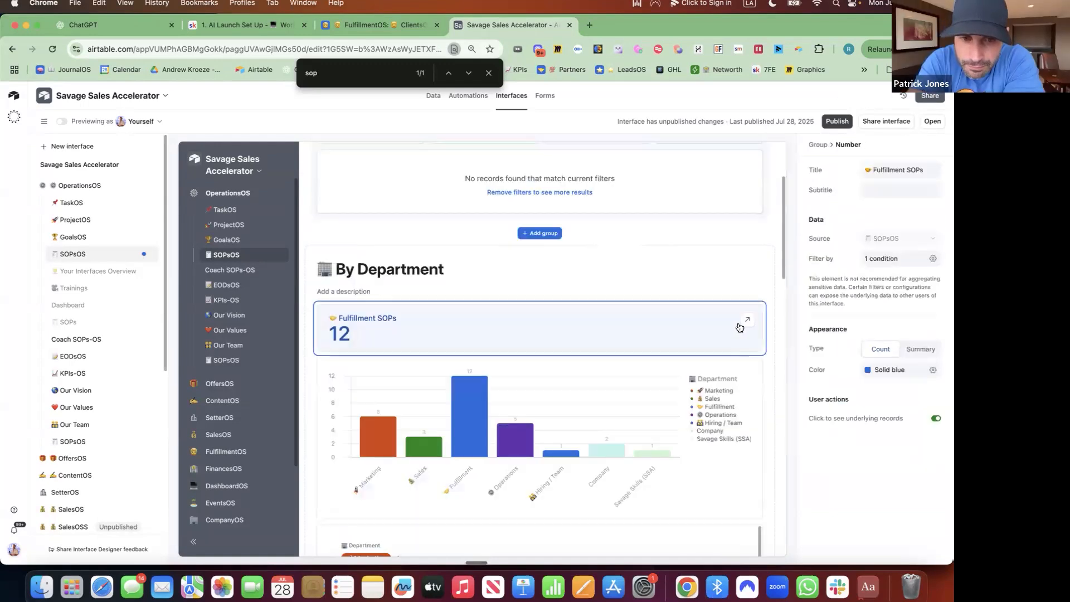
Duplicate the Fulfillment SOPs tile and retitle the copy '🚀 Marketing SOPs'.
click(760, 309)
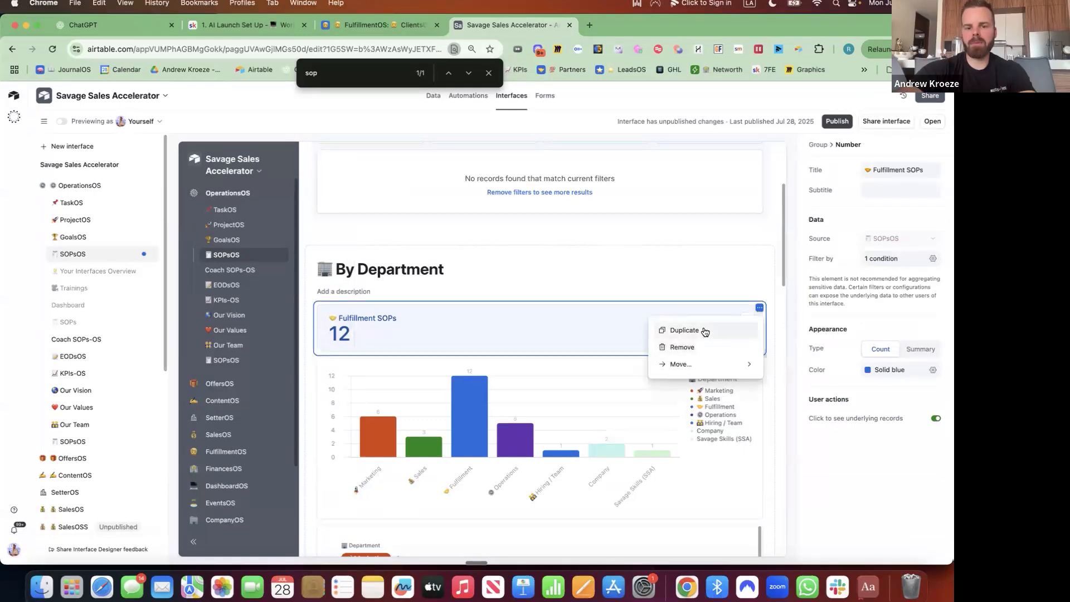
click(704, 332)
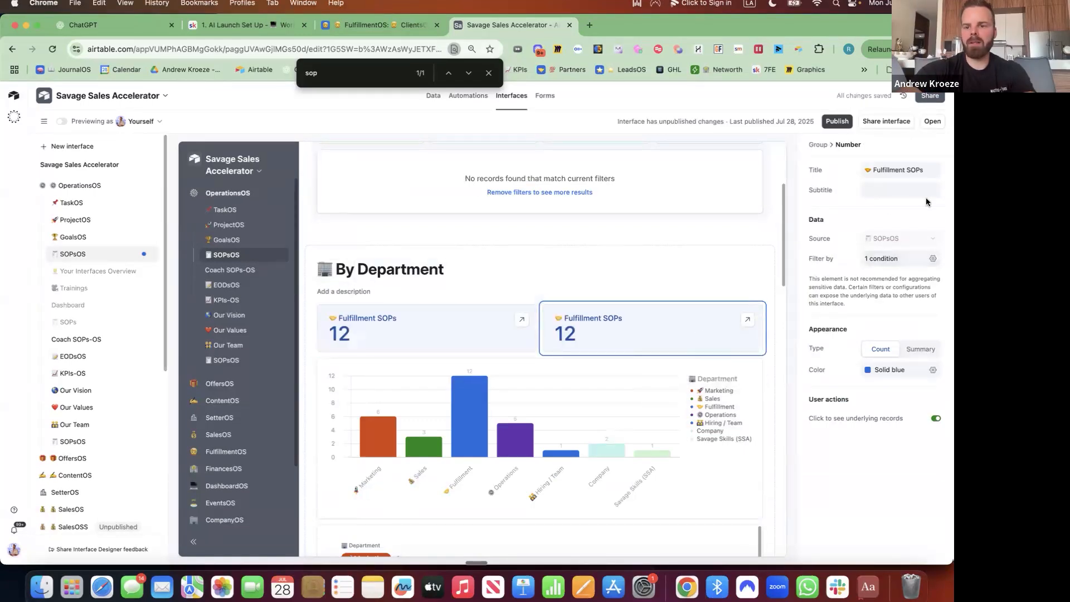
click(934, 170)
key(ctrl+super+space)
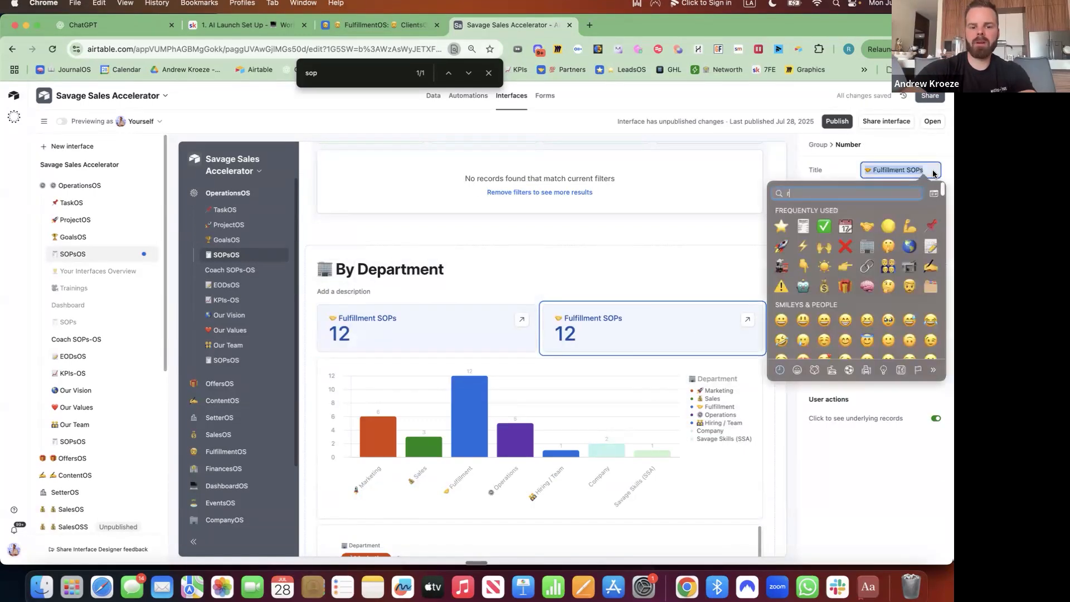
text(rocket)
key(Return)
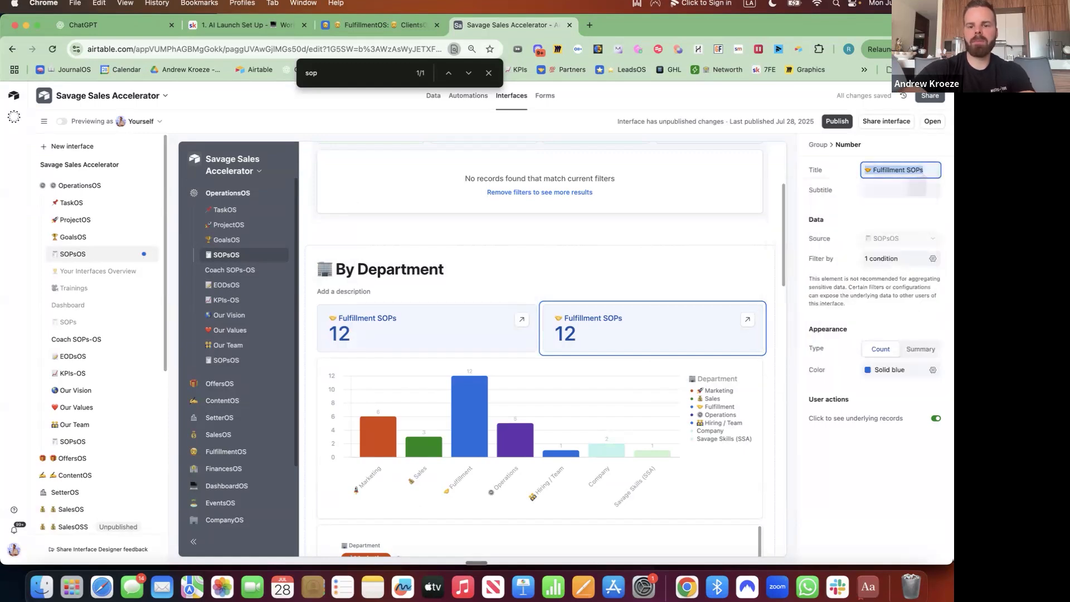
text(Marketing )
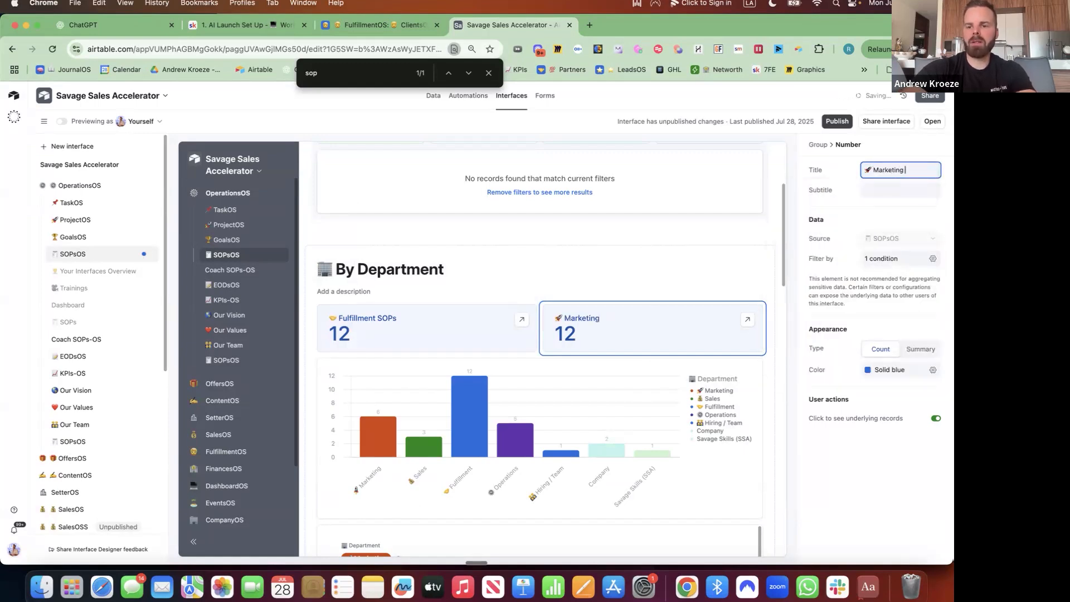
text(SOp)
key(BackSpace)
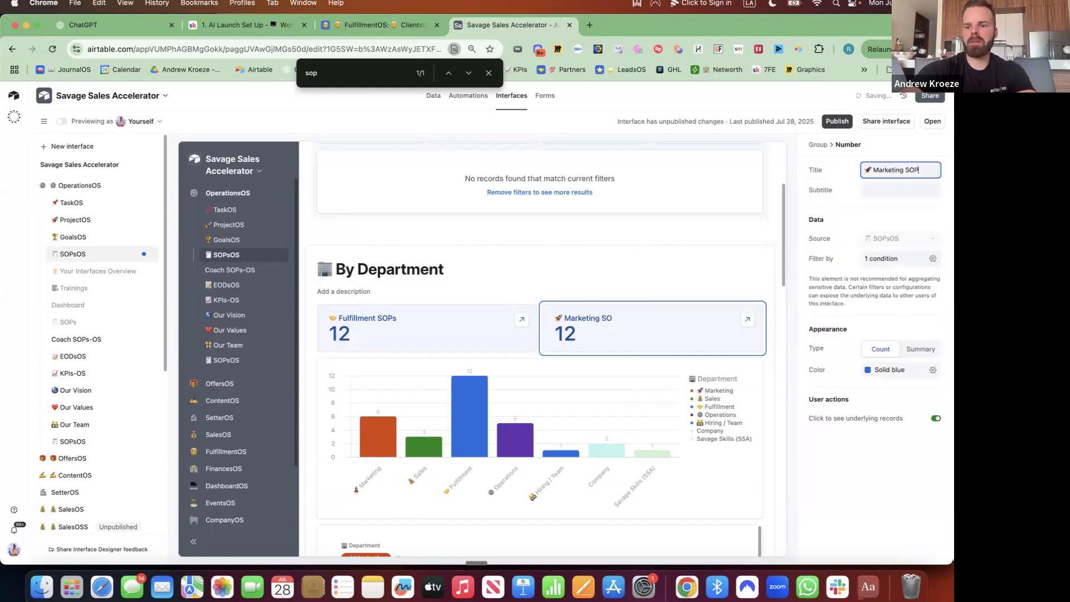
Add the subtitle 'Total' and filter the tile to the Marketing department.
click(891, 191)
text(To)
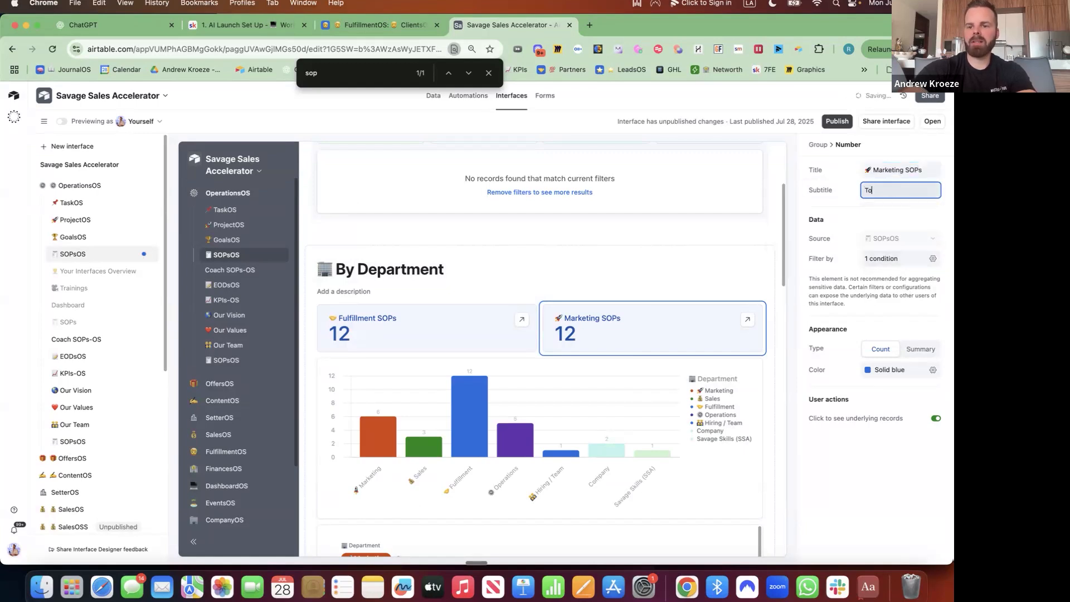
text(tal)
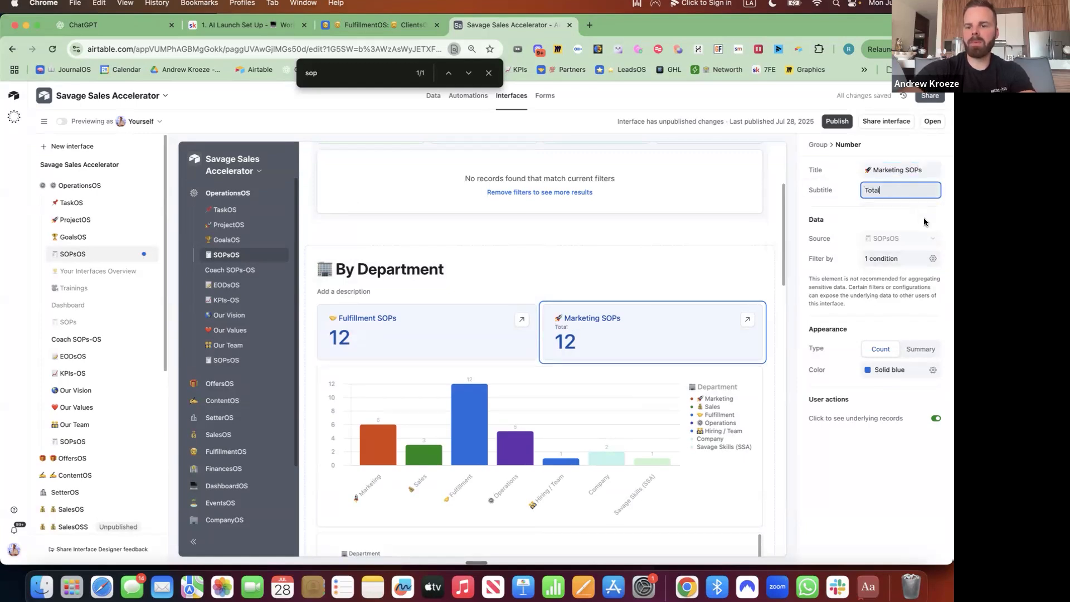
click(932, 259)
click(792, 308)
click(787, 342)
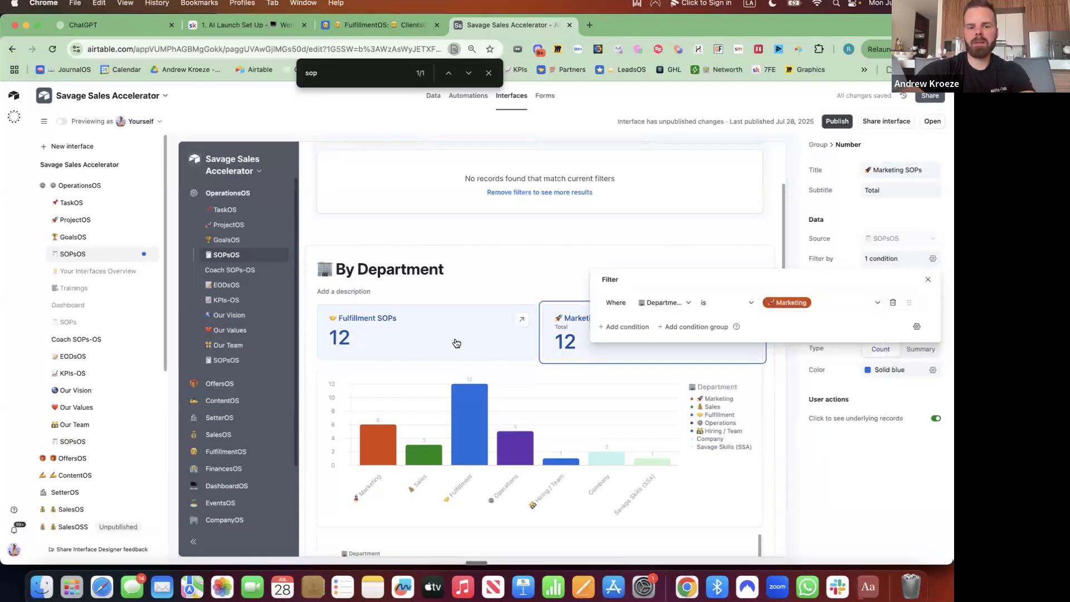
click(933, 369)
Colour the Marketing tile orange, then duplicate it as '💰 Sales SOPs'.
click(871, 413)
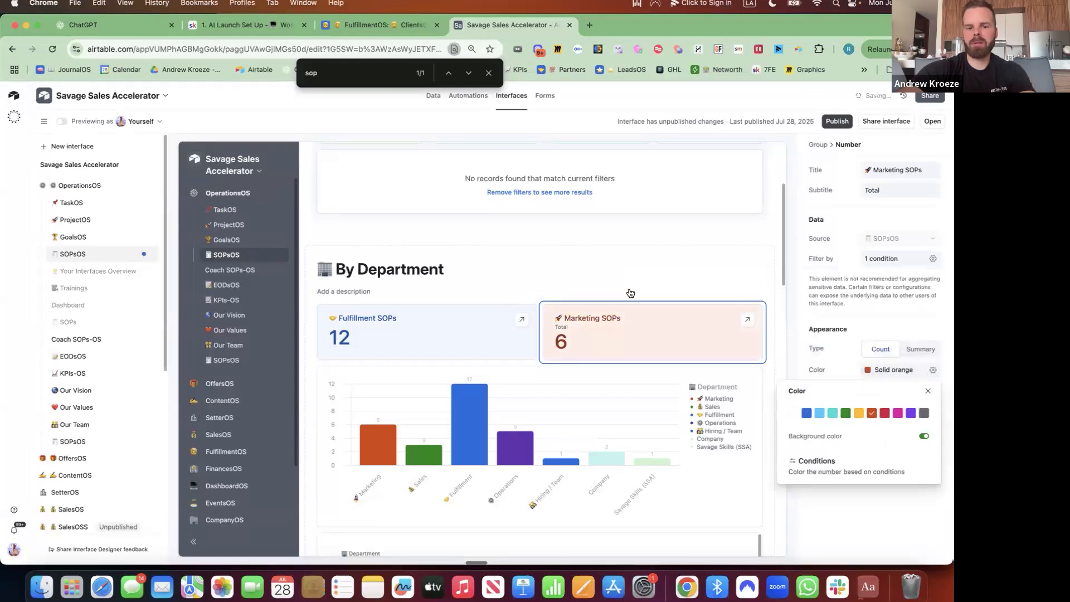
click(759, 310)
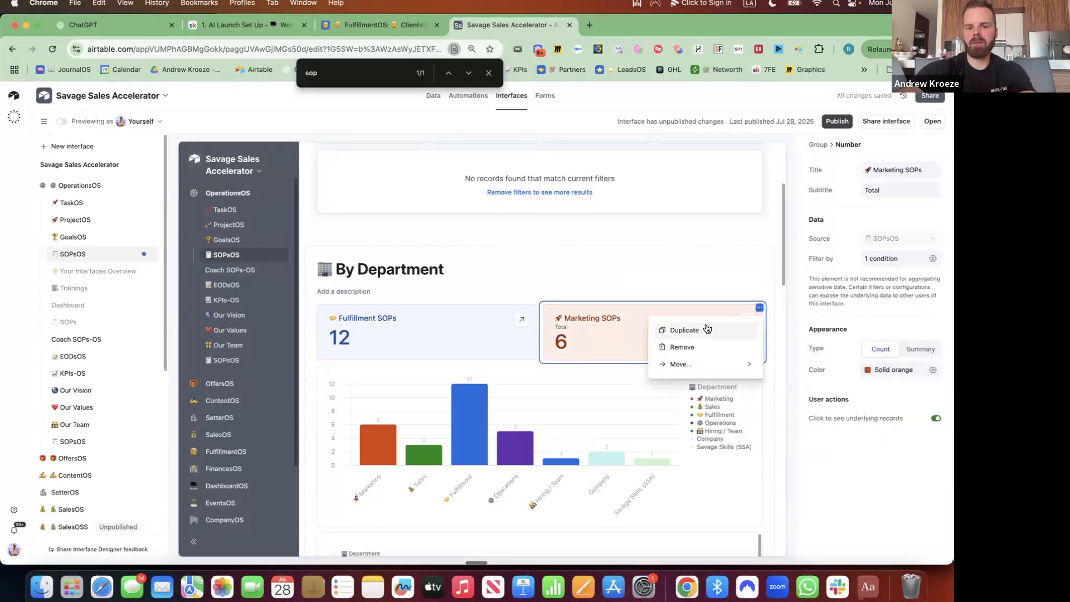
click(731, 331)
triple_click(930, 166)
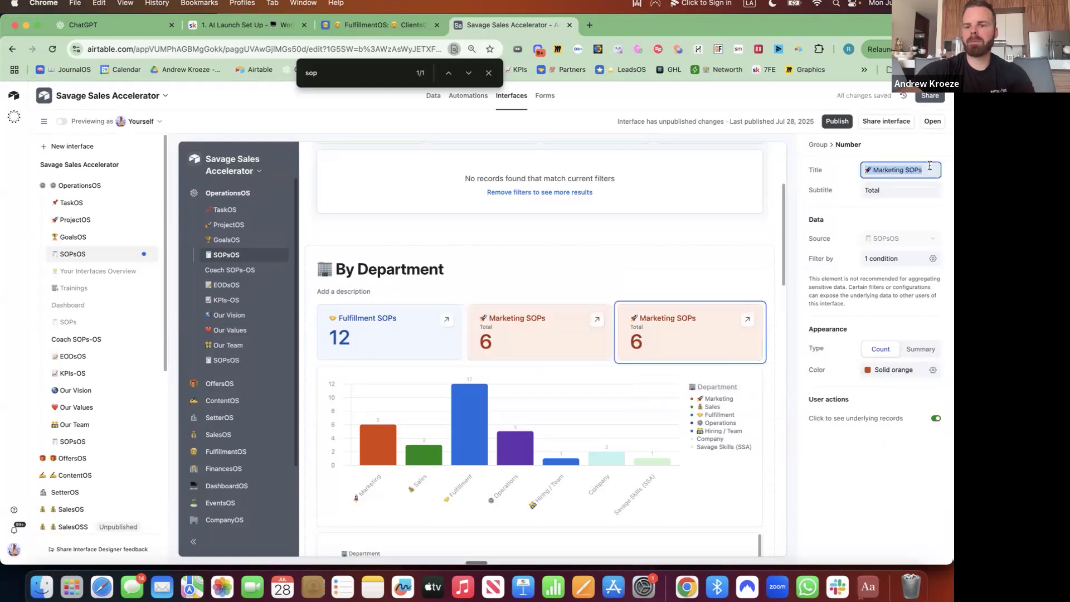
key(ctrl+super+space)
text(money)
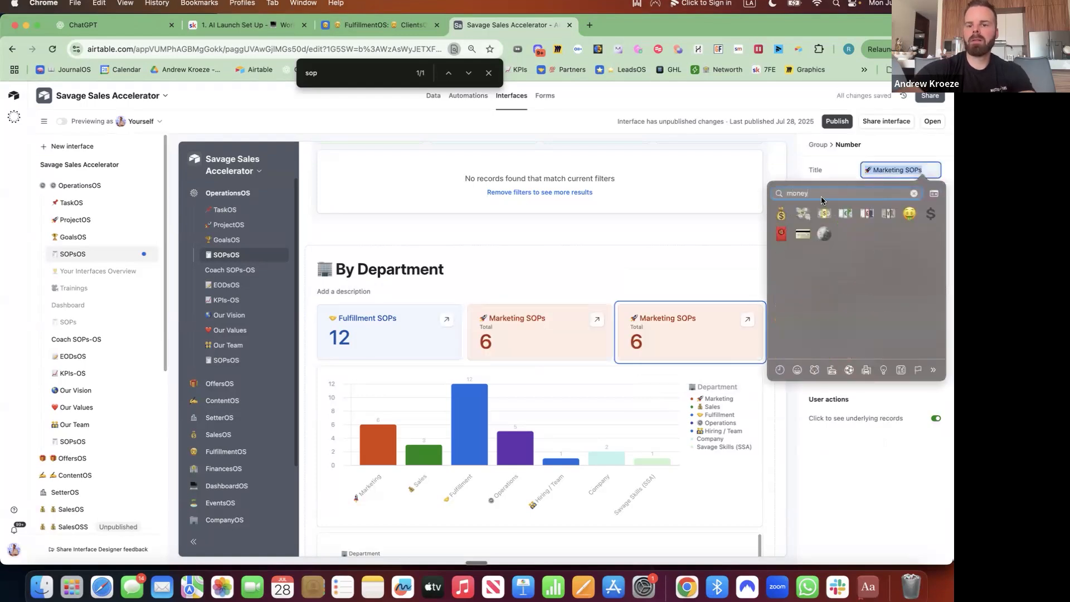
click(782, 214)
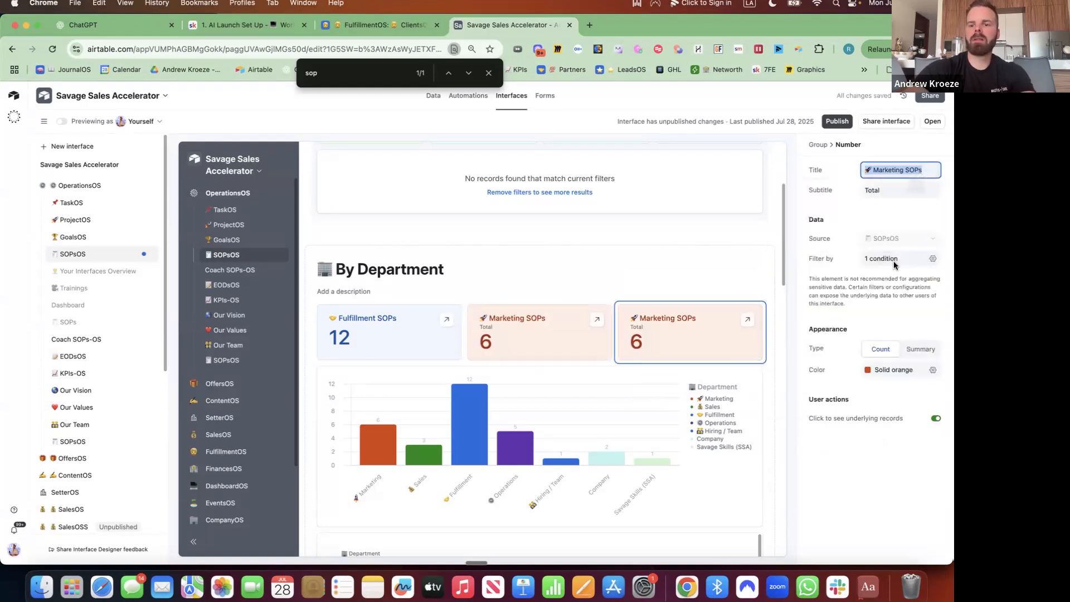
text(So)
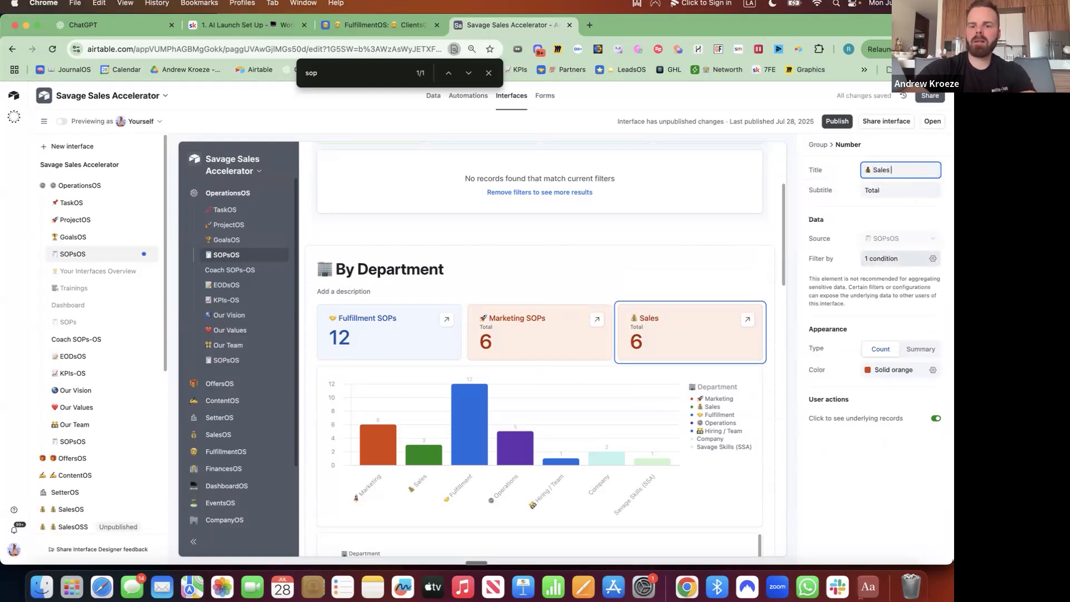
text(Ps)
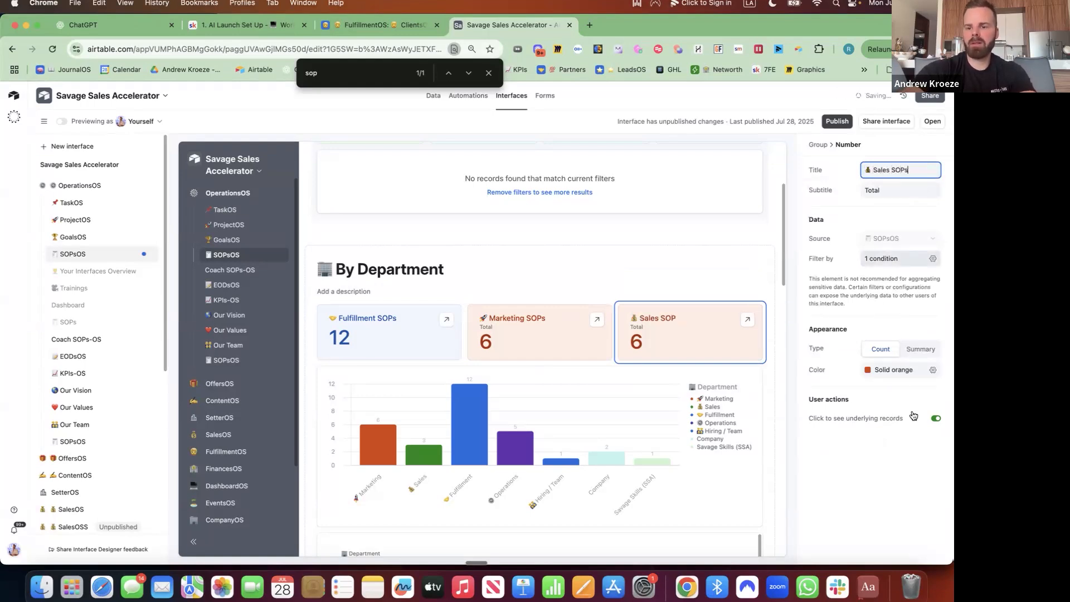
Colour the Sales SOPs tile green and filter it to the Sales department.
click(933, 371)
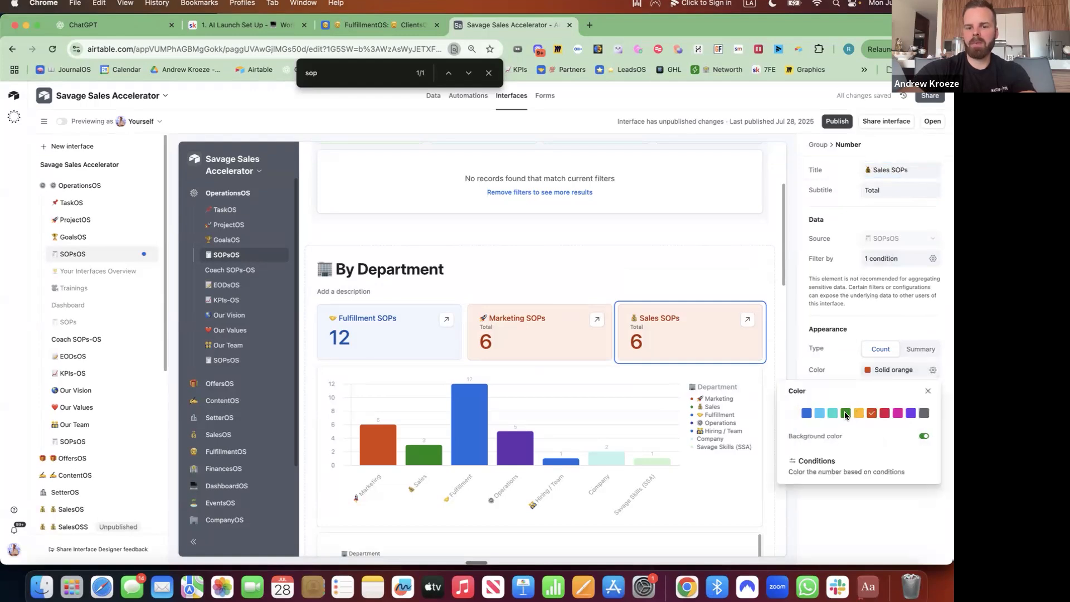
click(846, 413)
click(934, 259)
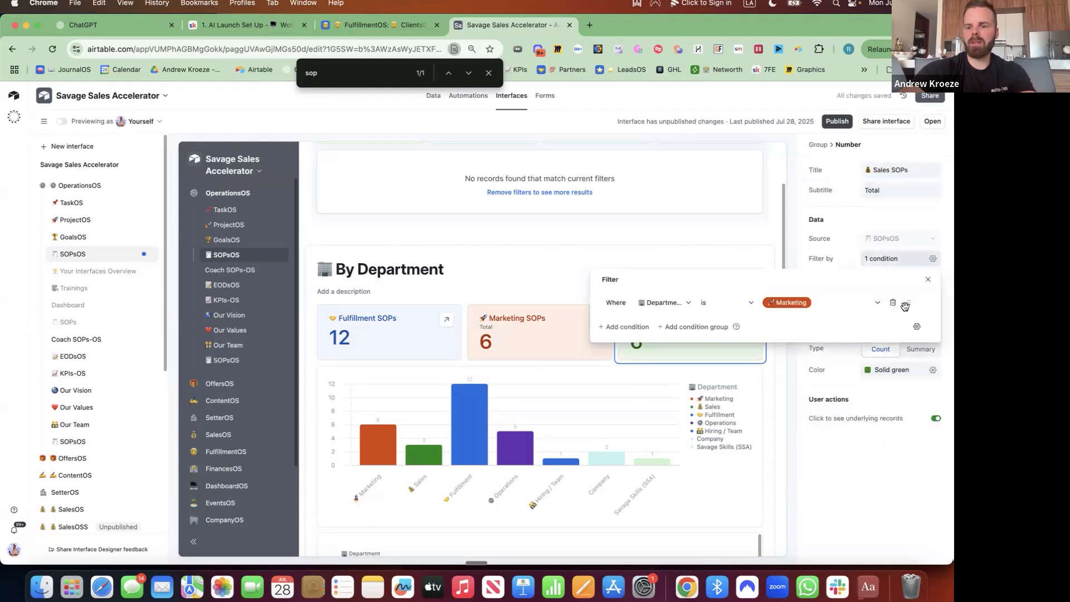
click(825, 302)
click(792, 364)
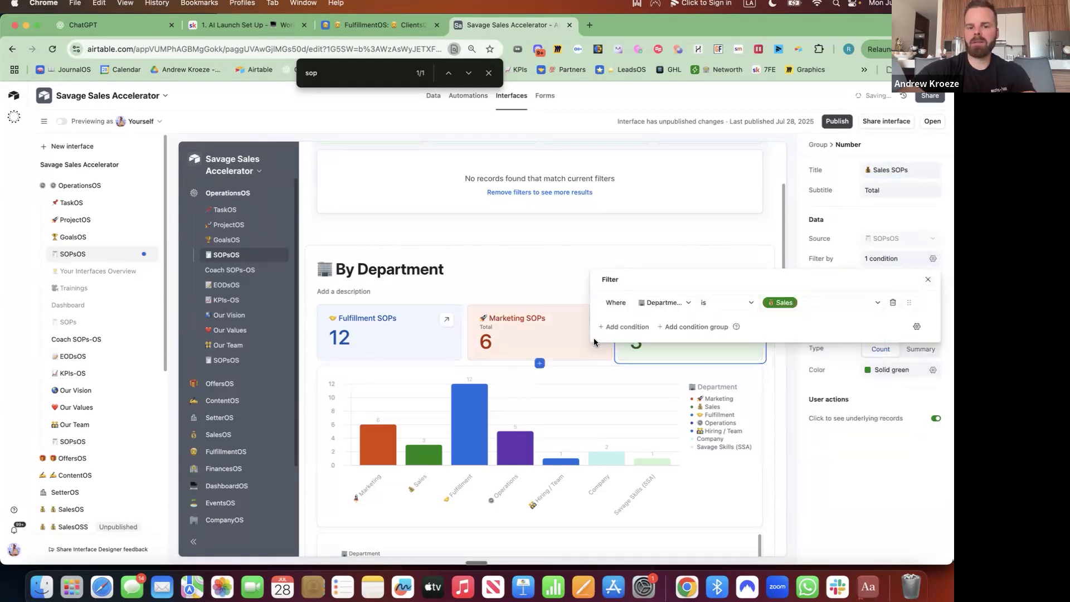
click(594, 338)
click(597, 346)
click(766, 310)
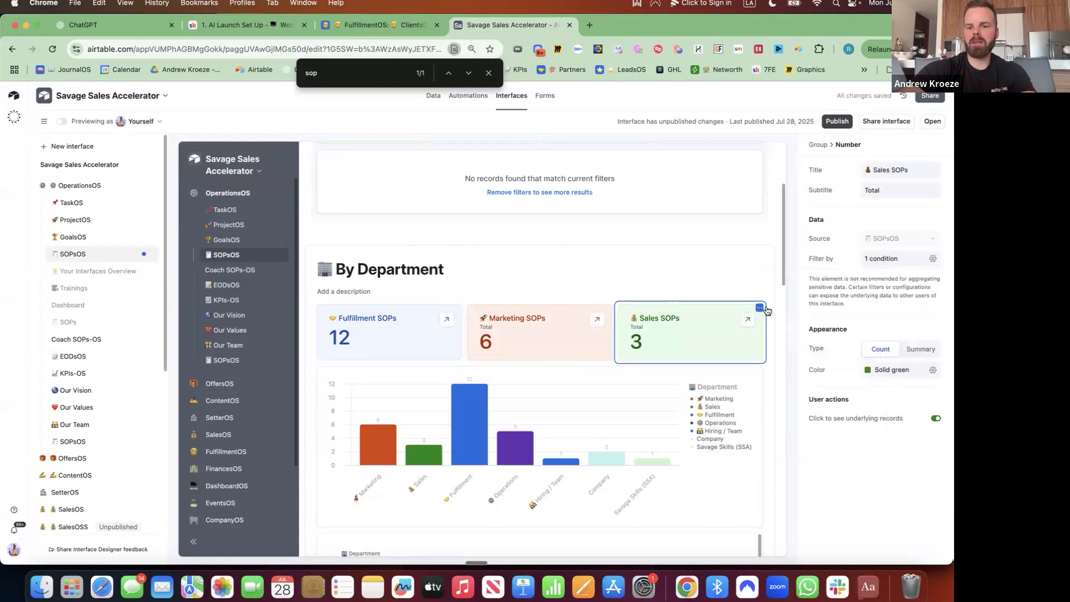
click(759, 307)
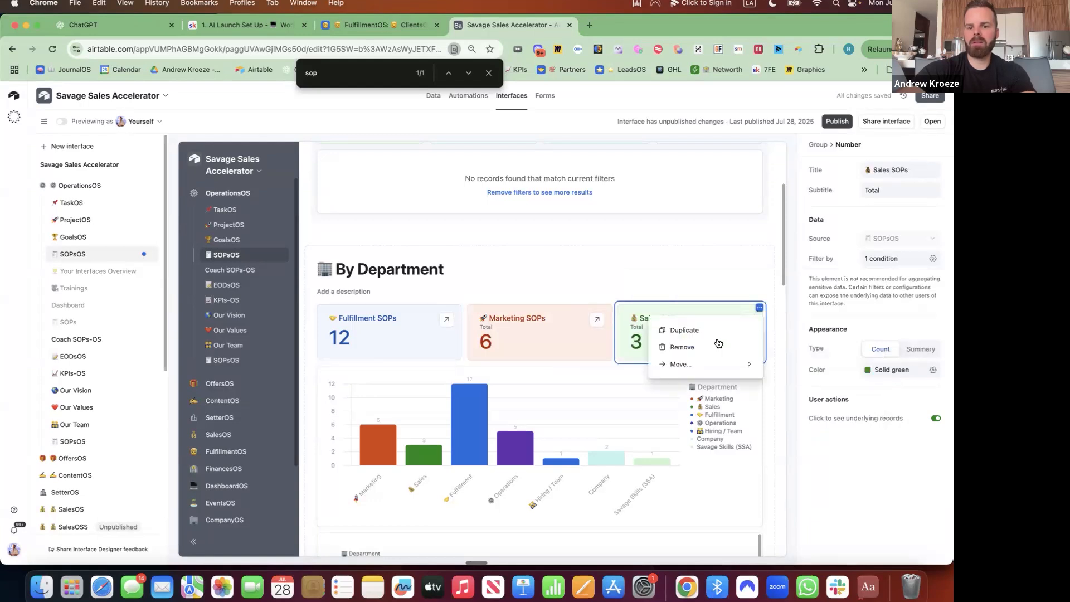
Duplicate the Sales tile and retitle the copy '📰 Total SOPs'.
click(755, 330)
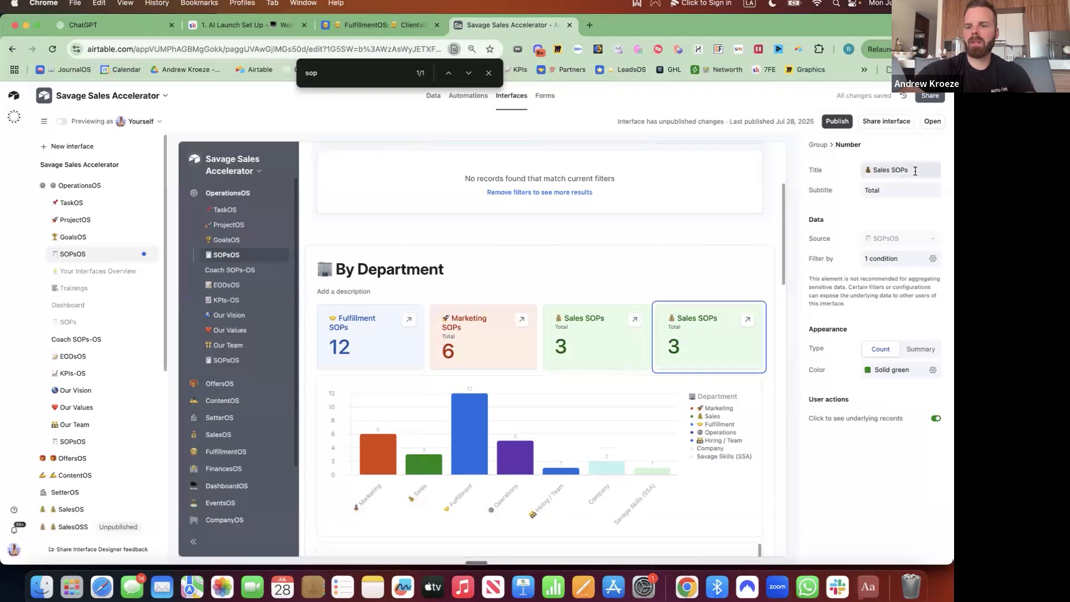
click(914, 171)
key(ctrl+super+space)
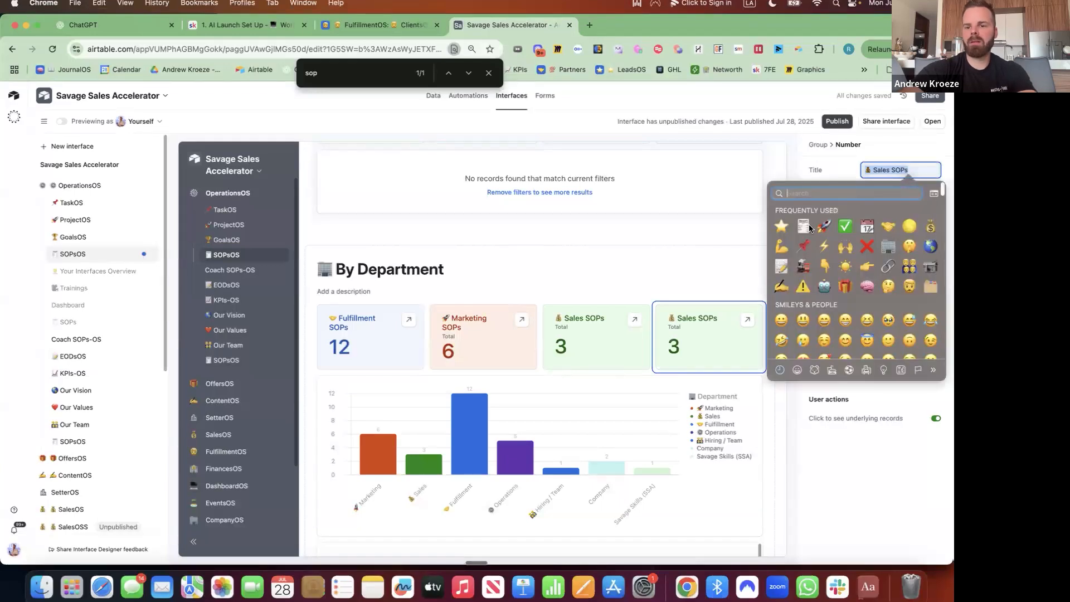
click(807, 227)
text(Tot)
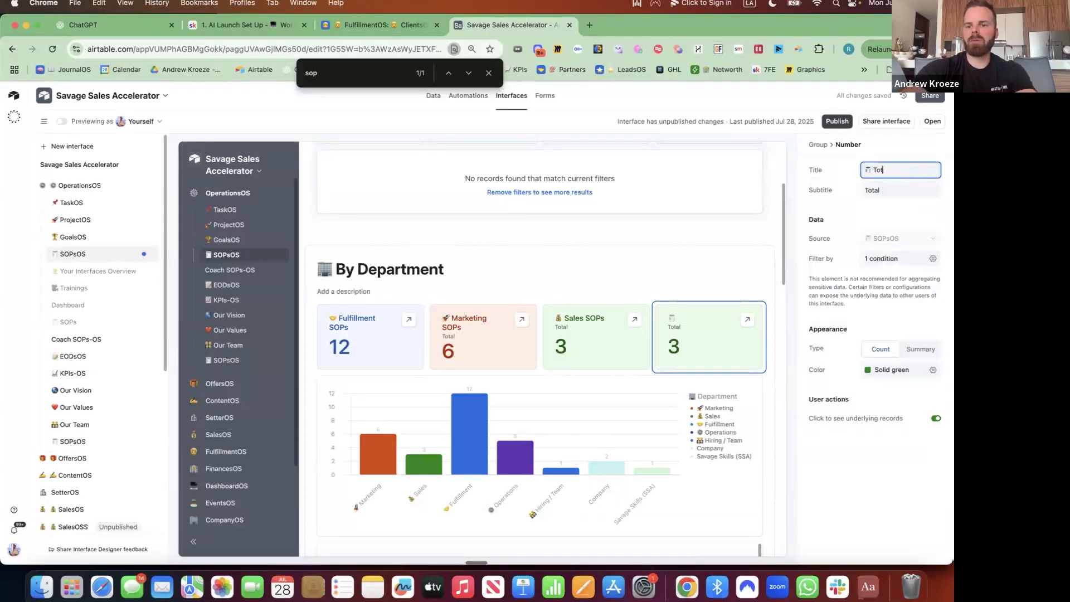
text(al SOPs)
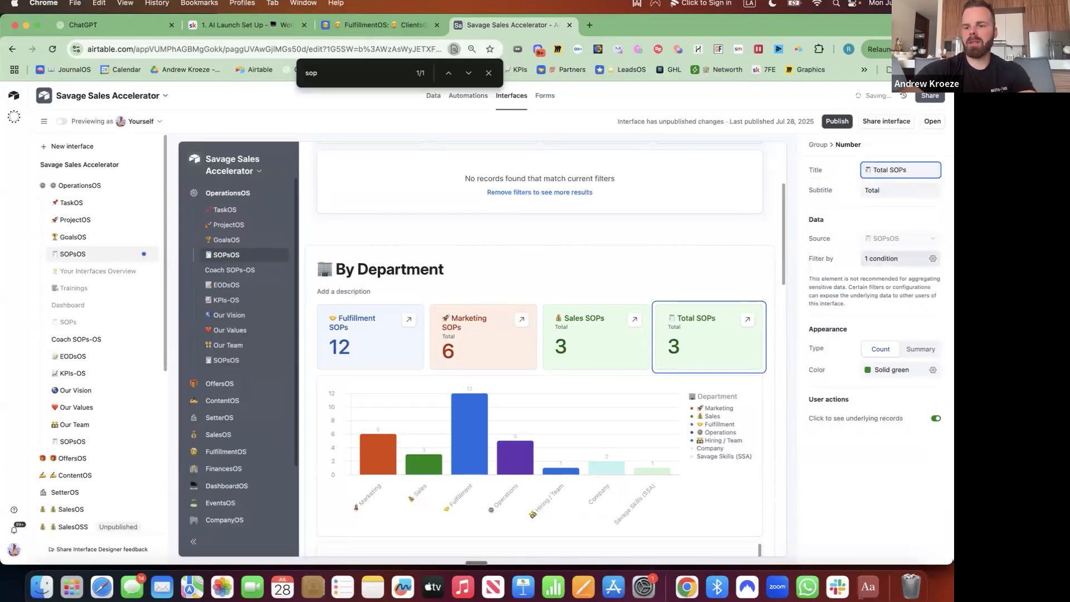
Remove the Sales filter so the tile counts all 30 SOPs, and colour it gray.
click(932, 258)
click(893, 304)
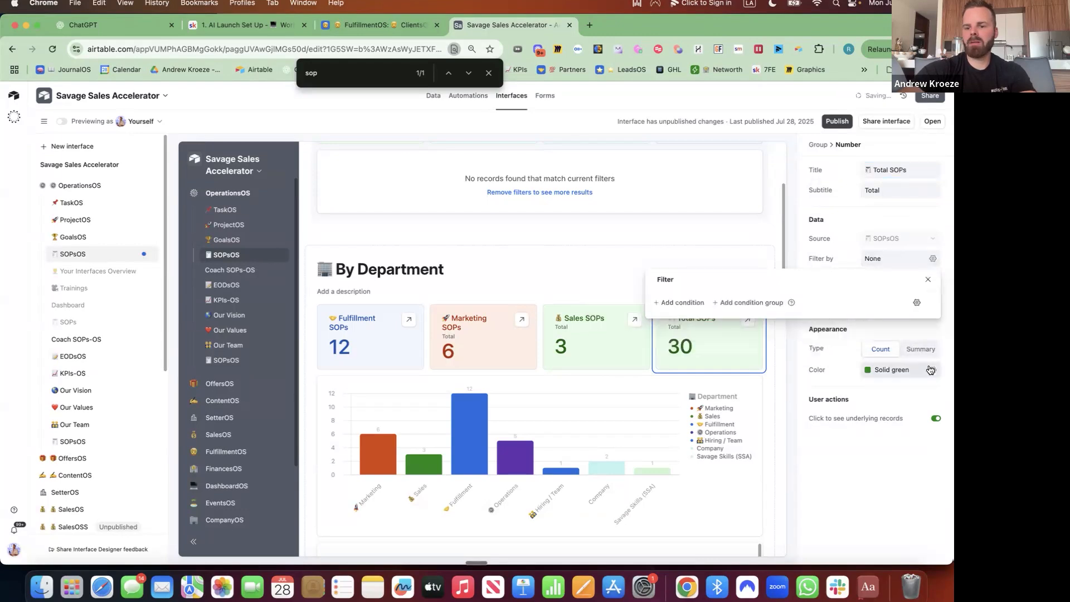
click(932, 370)
click(924, 413)
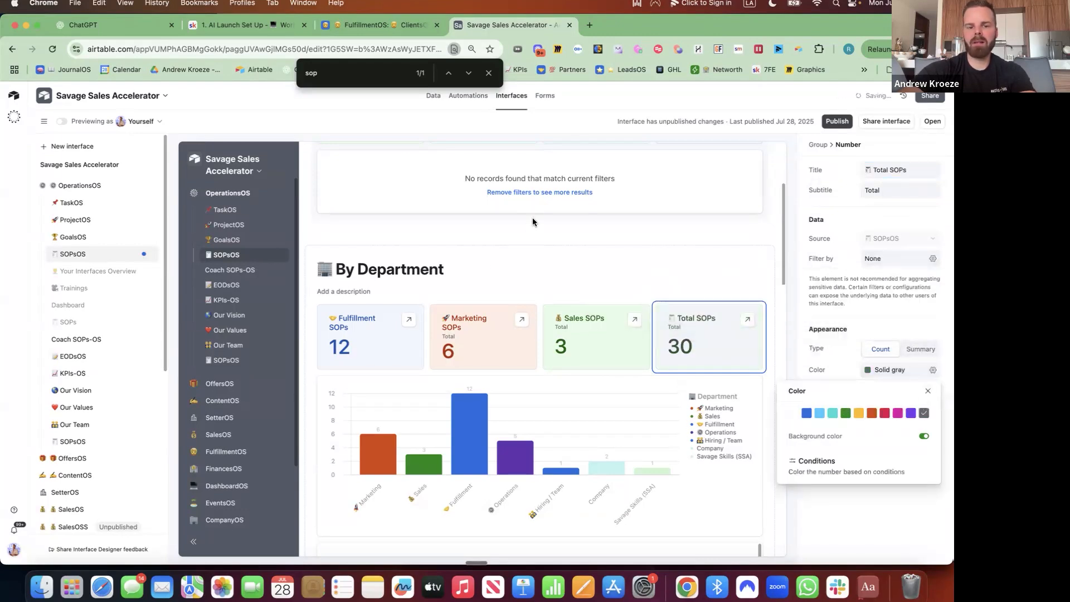
click(767, 259)
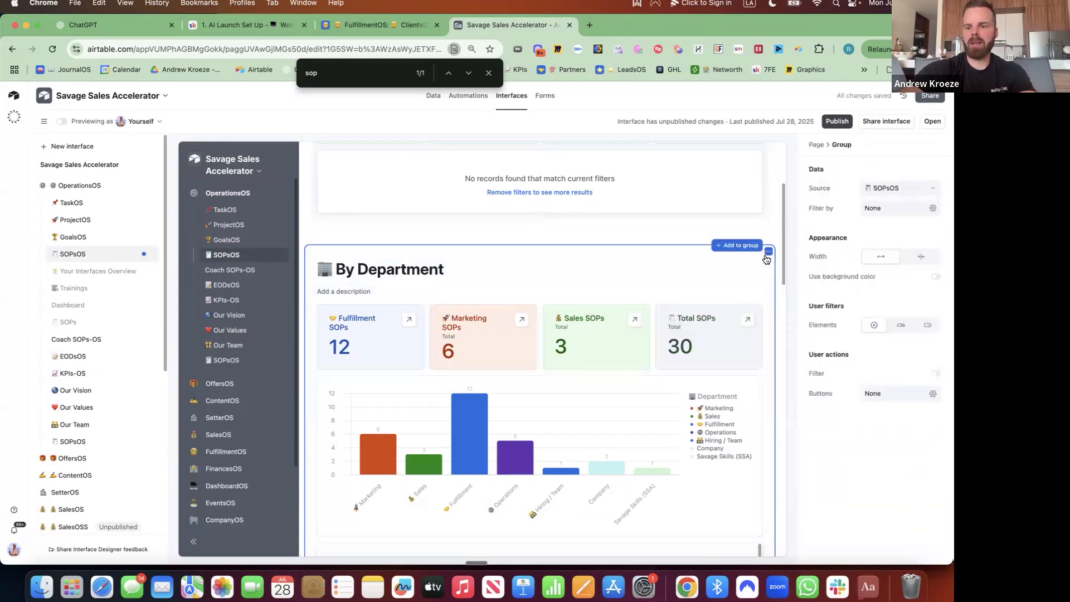
Give the group a background colour, dropdown user filters, and an Accountable filter.
click(936, 277)
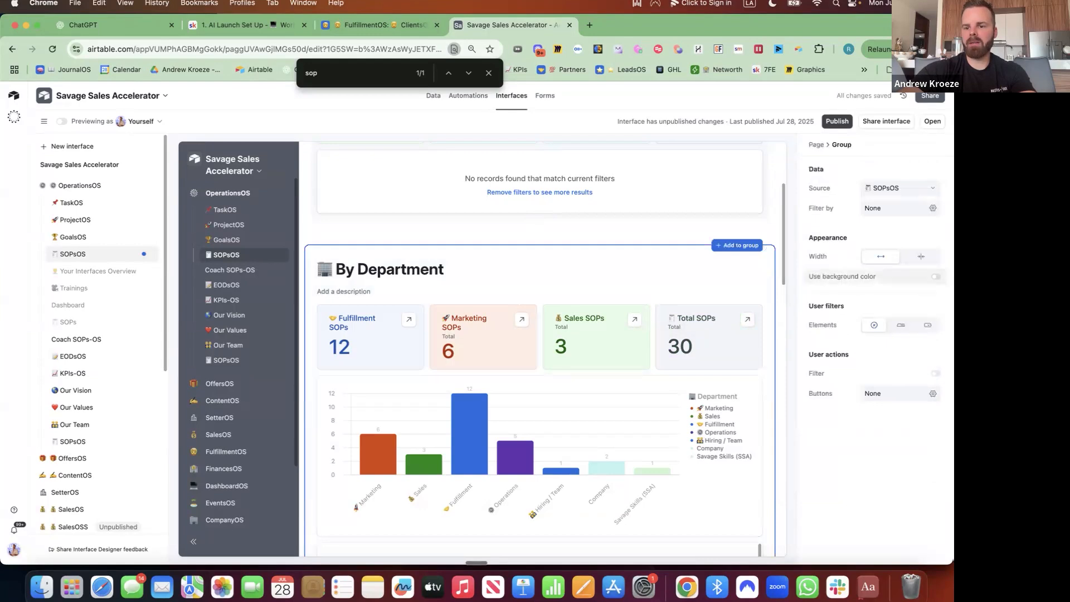
click(928, 327)
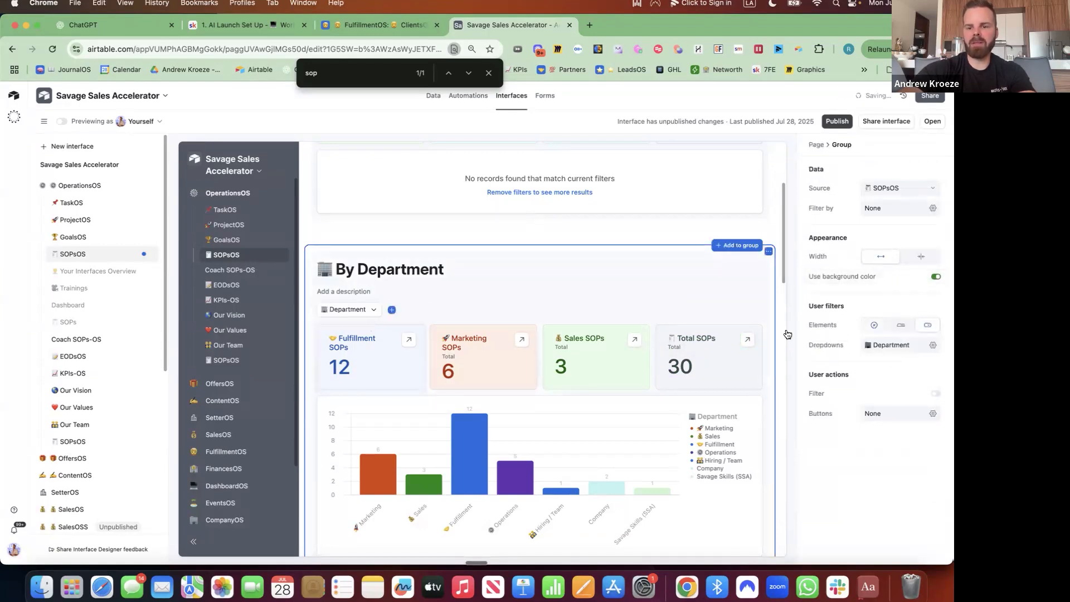
click(392, 310)
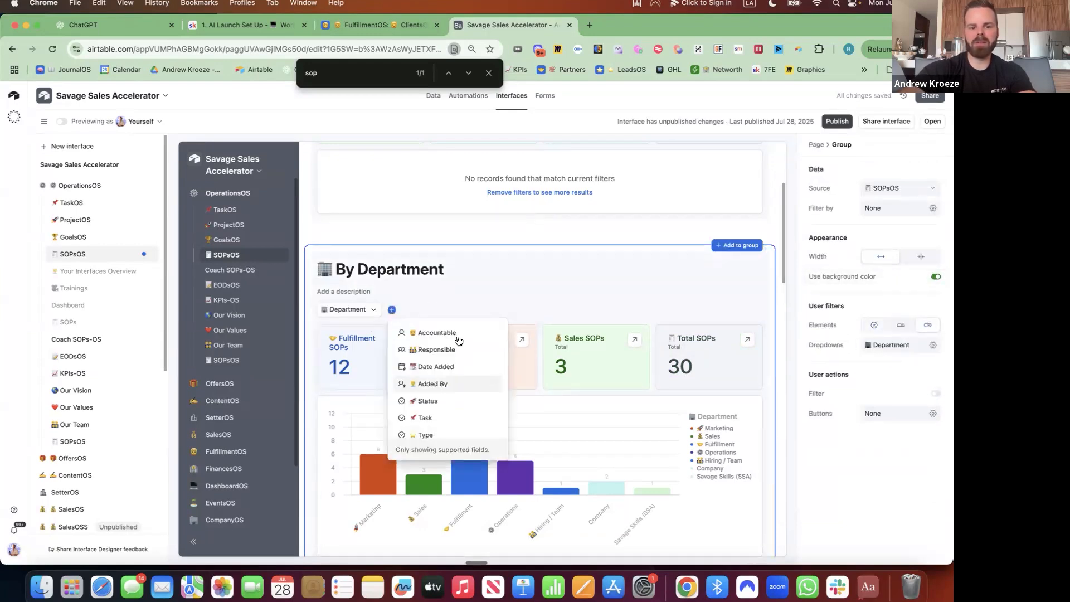
click(458, 341)
Test the Accountable filter with two team members, then clear it again.
click(420, 318)
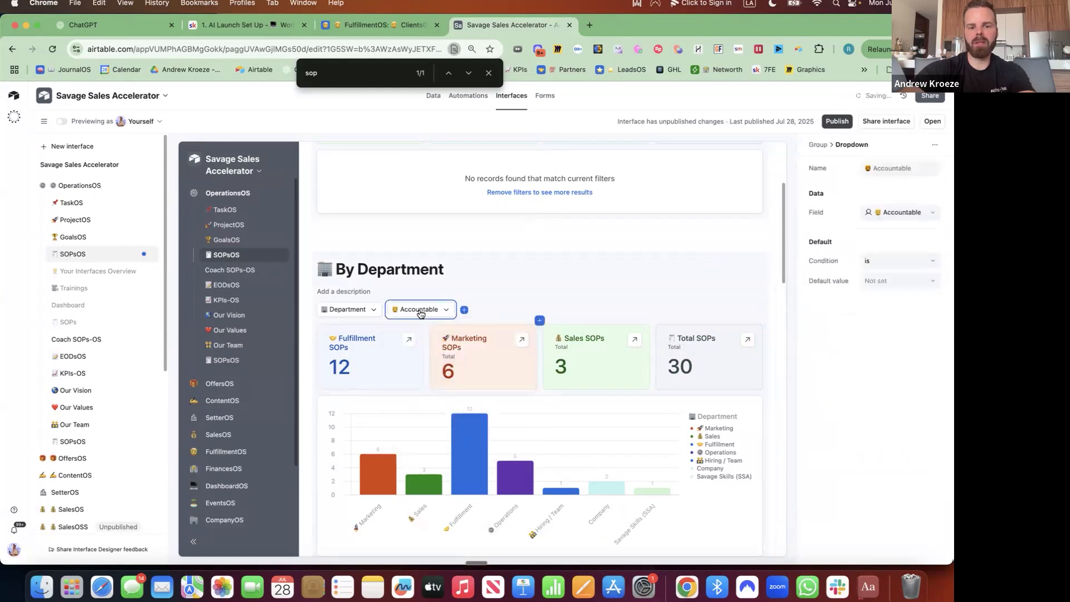
click(420, 314)
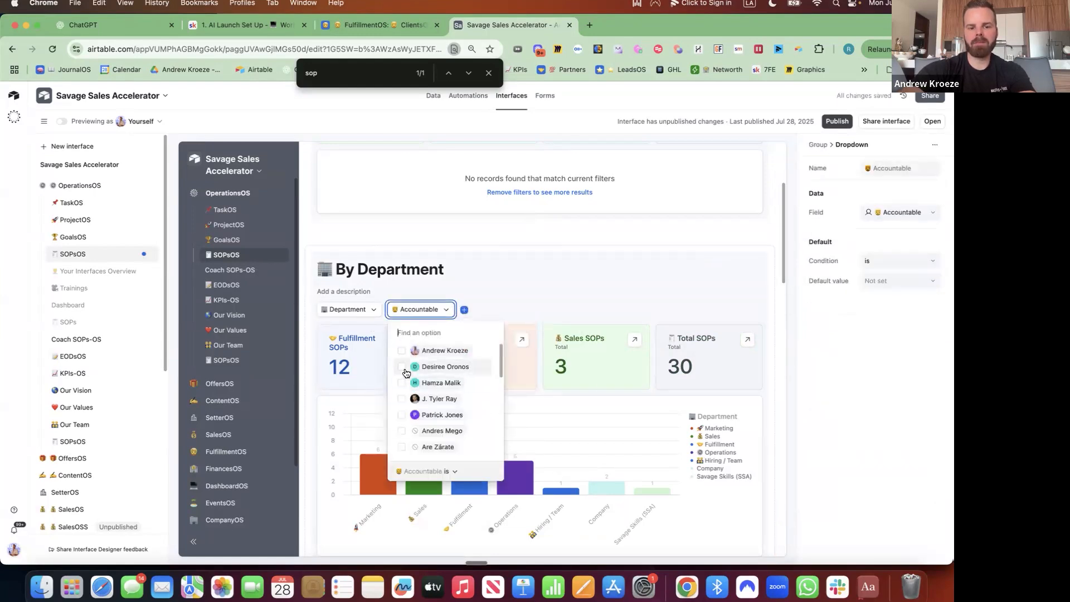
click(406, 351)
click(402, 350)
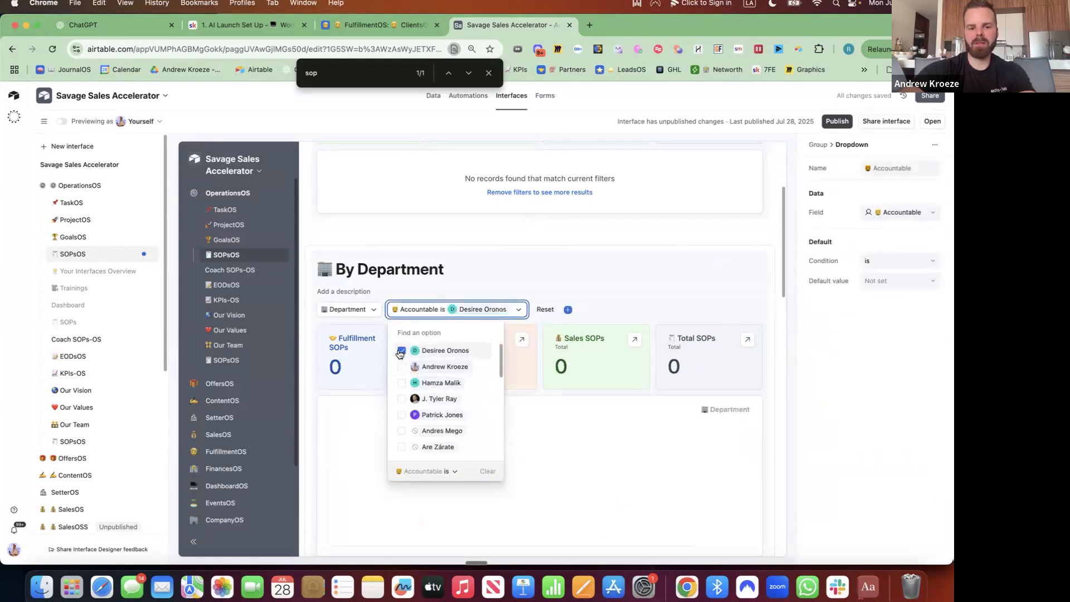
click(401, 399)
click(407, 352)
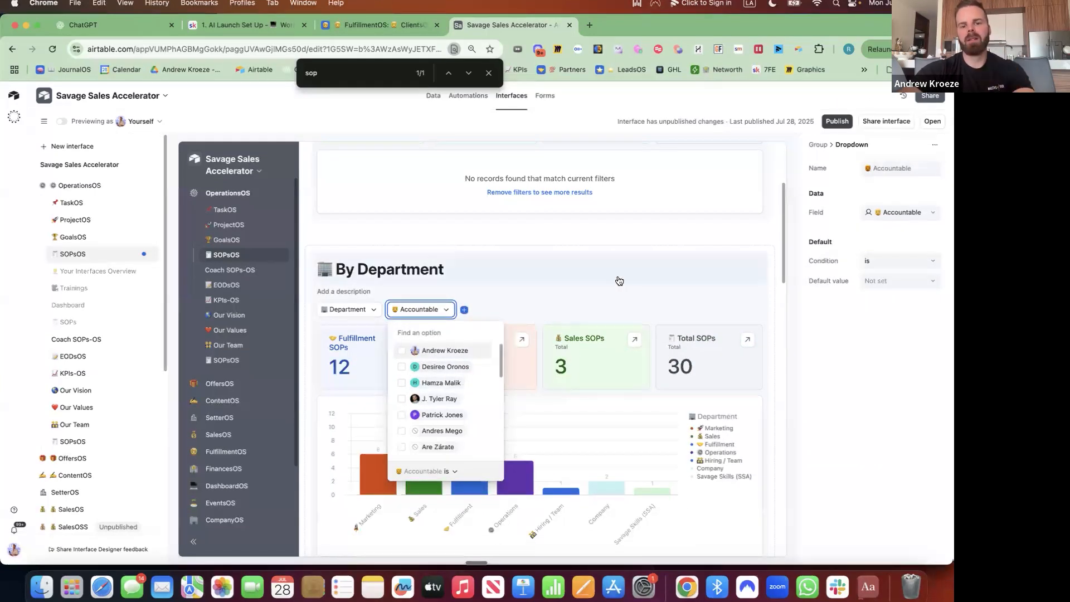
click(761, 301)
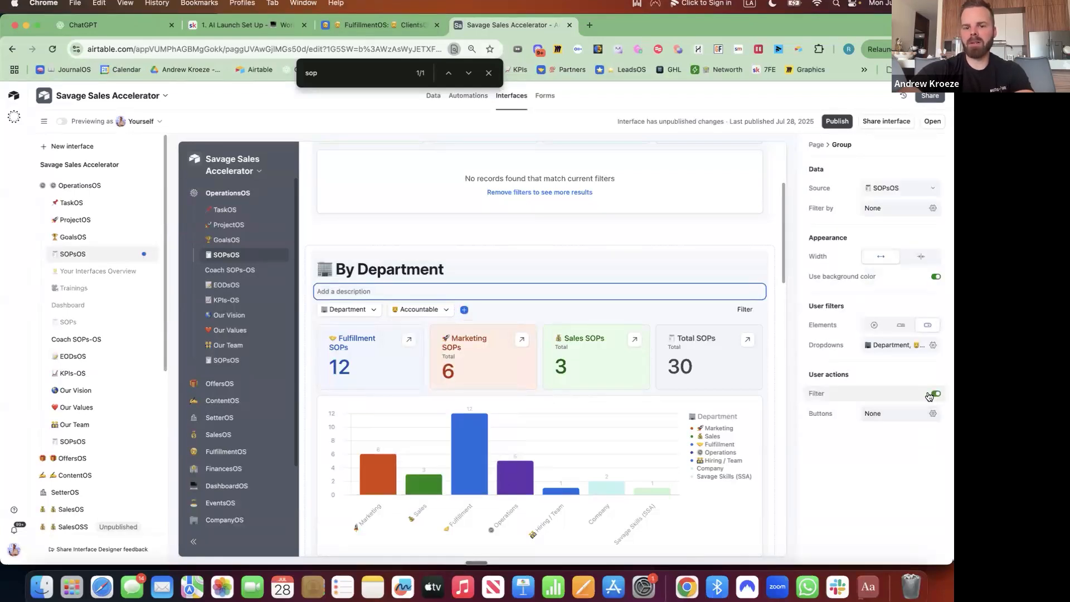
click(745, 310)
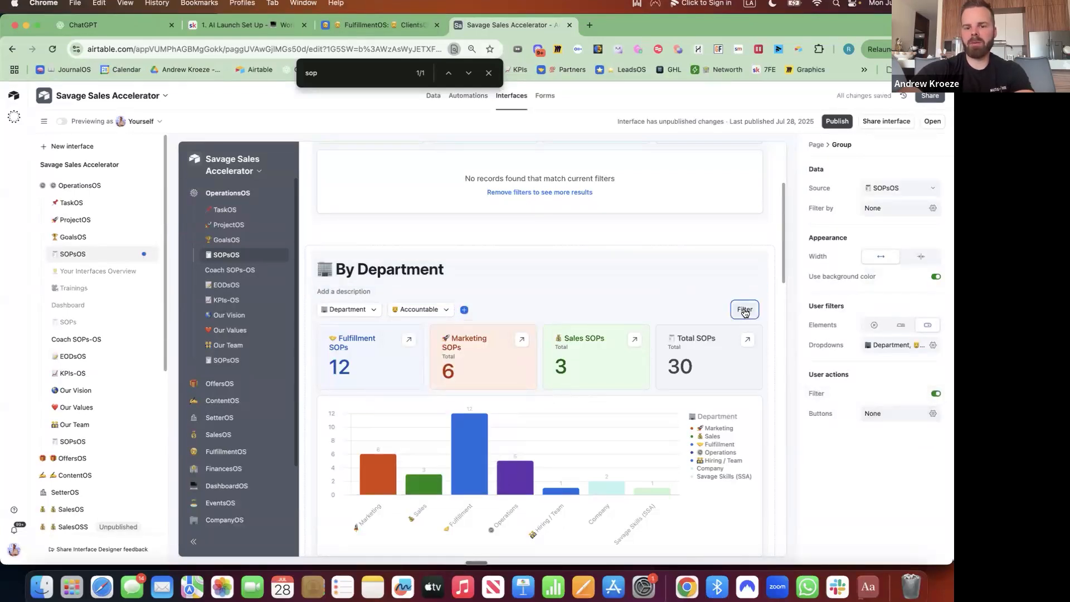
Add a group filter condition where Title contains 'sale'.
click(629, 350)
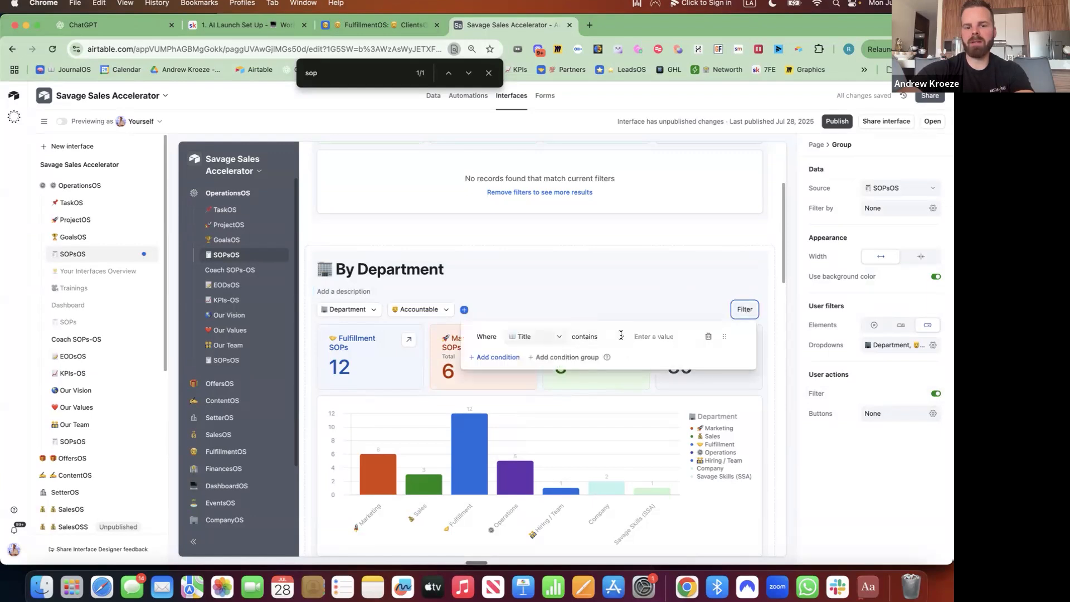
click(655, 336)
text(sale)
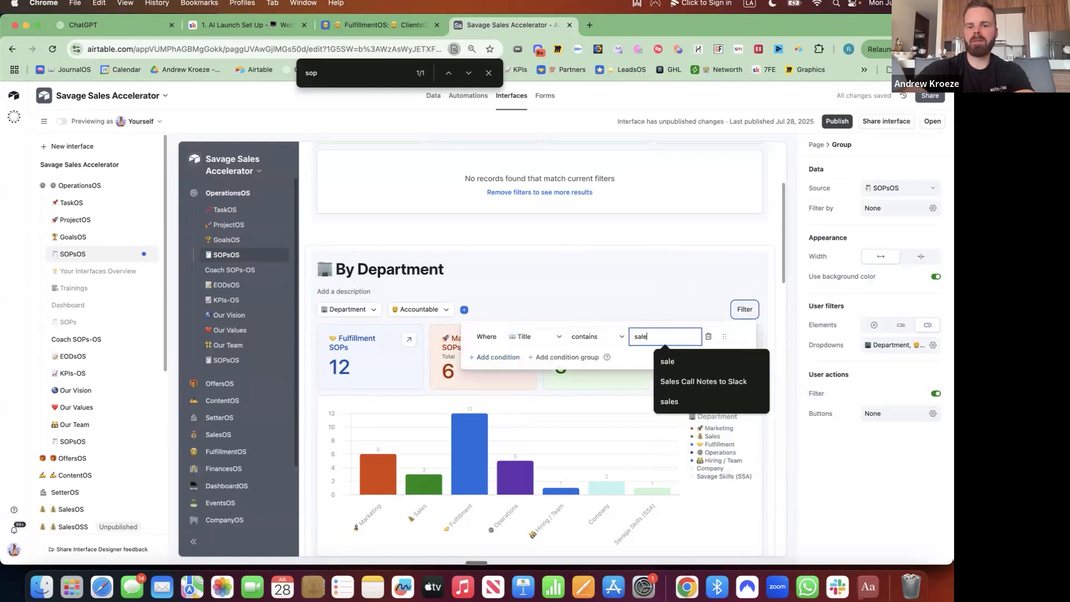
Allow users to open SOP record details from the grouped list.
scroll(368, 416, down, 5)
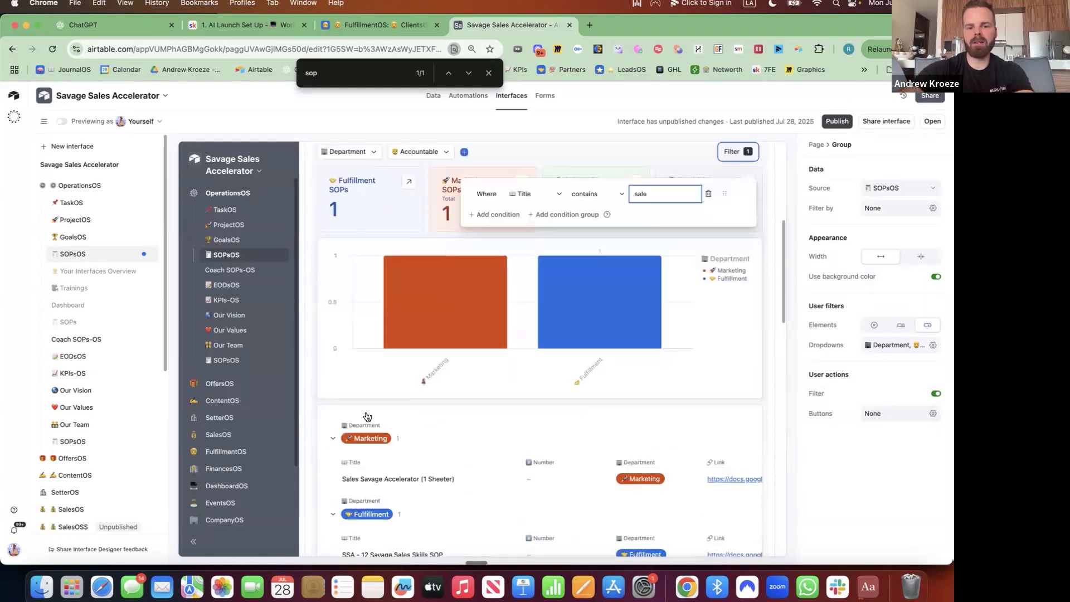
click(503, 397)
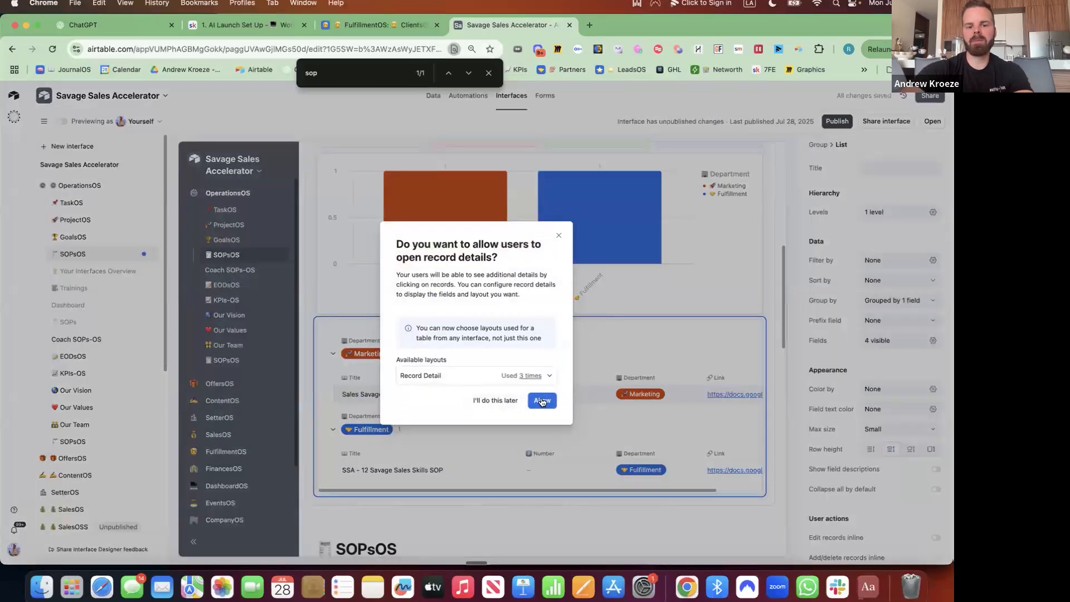
click(542, 401)
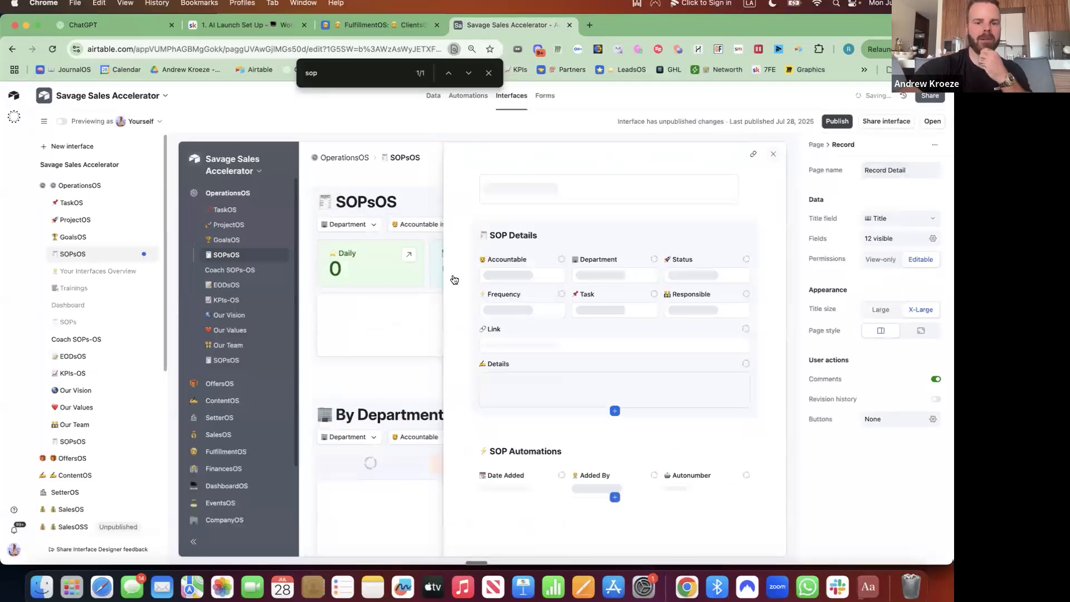
Hide the Number field from the grouped SOP list.
scroll(475, 236, down, 7)
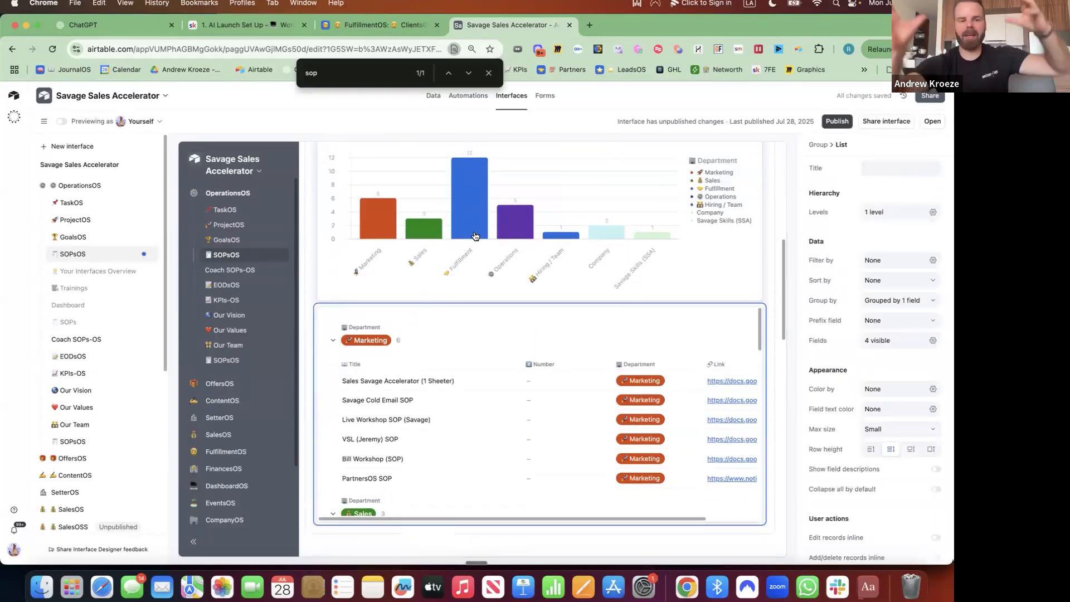
scroll(475, 237, down, 1)
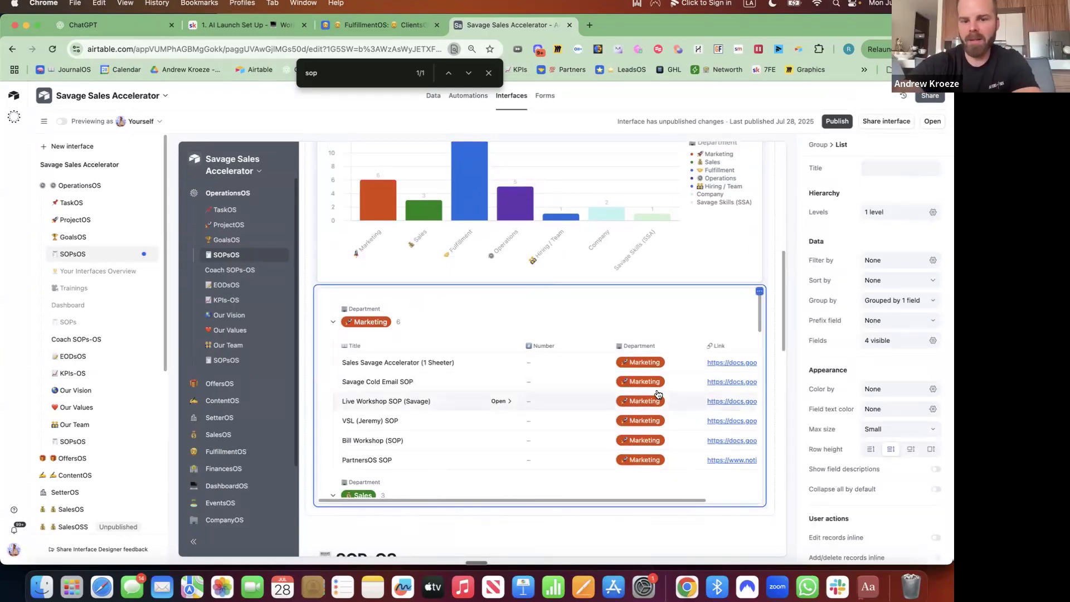
click(932, 341)
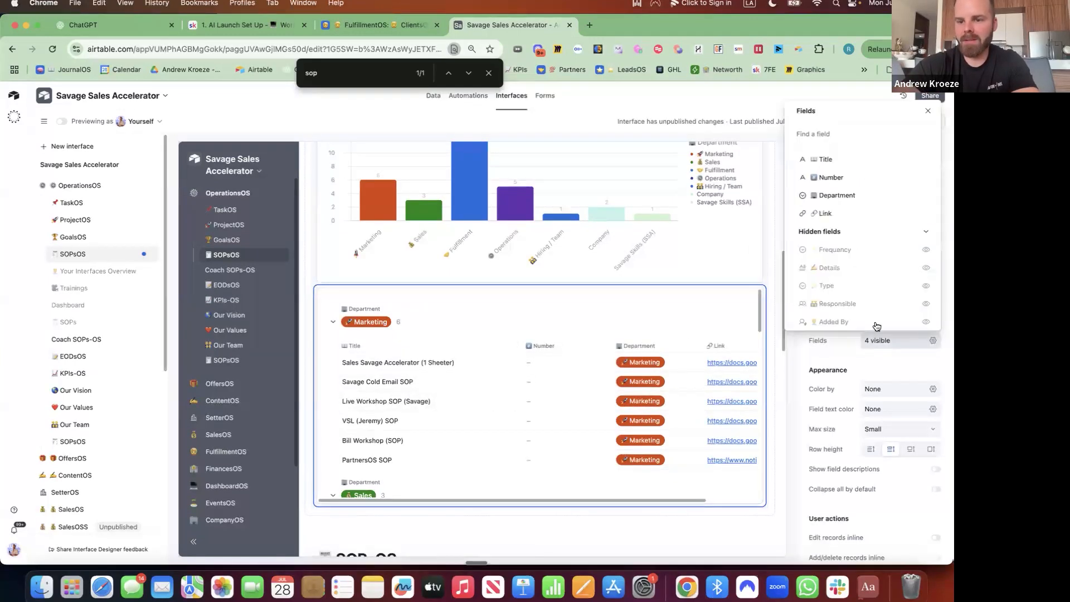
click(926, 179)
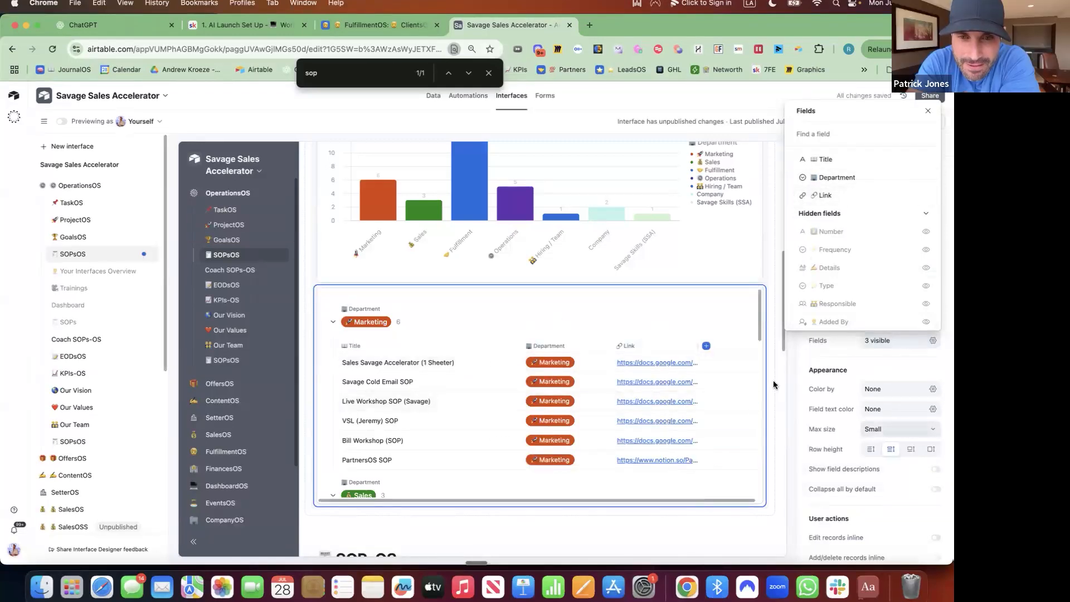
click(726, 352)
Set the list's maximum size to Large and start publishing the interface.
click(726, 352)
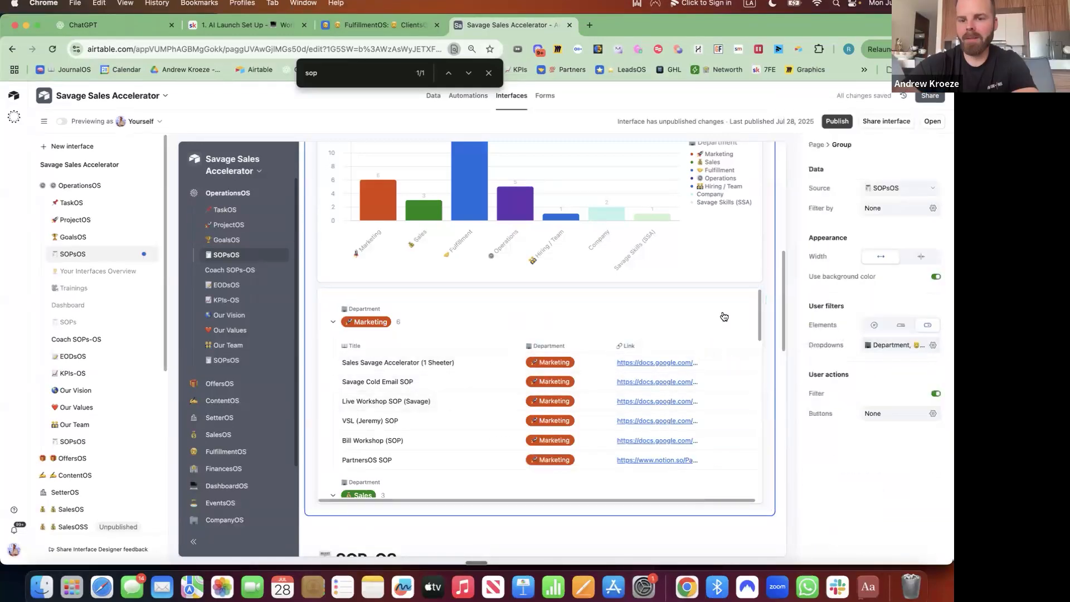
click(724, 316)
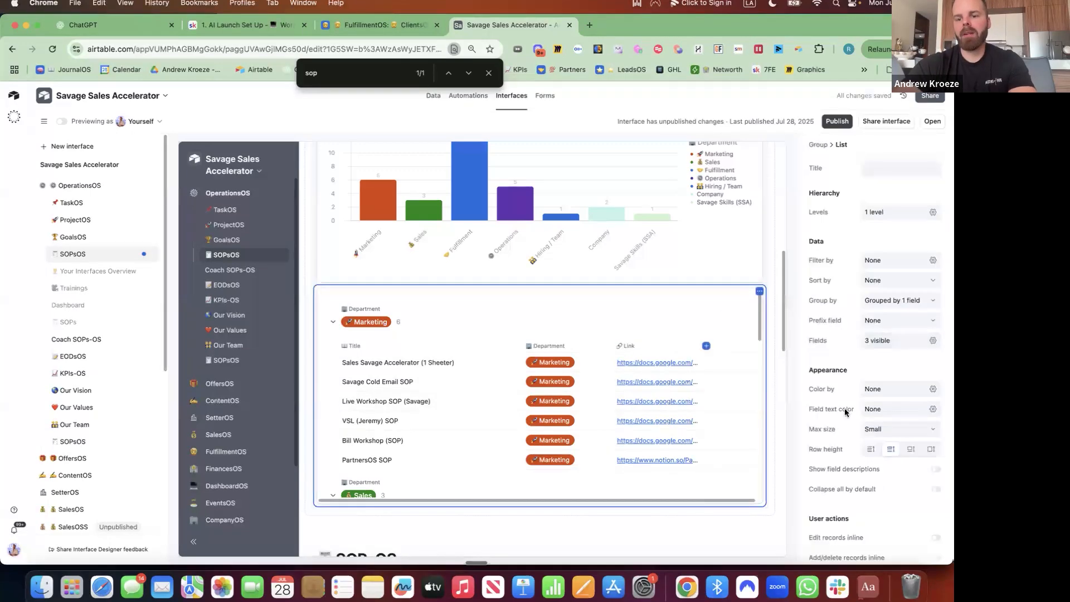
click(912, 430)
click(881, 494)
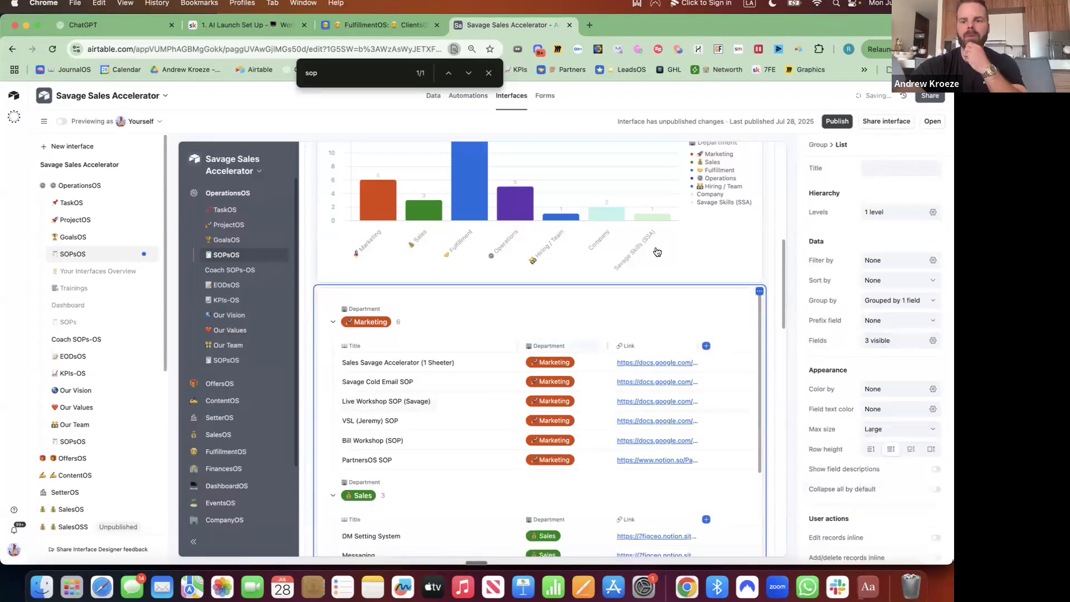
click(837, 122)
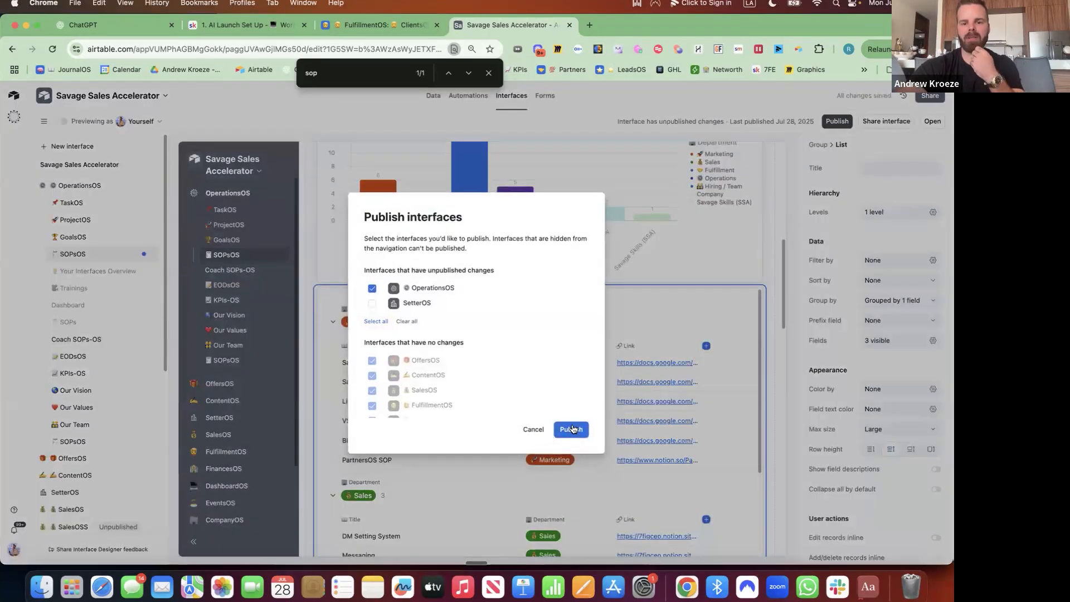
Publish the OperationsOS interface and clear the Accountable filter's person so all 30 SOPs list.
click(572, 428)
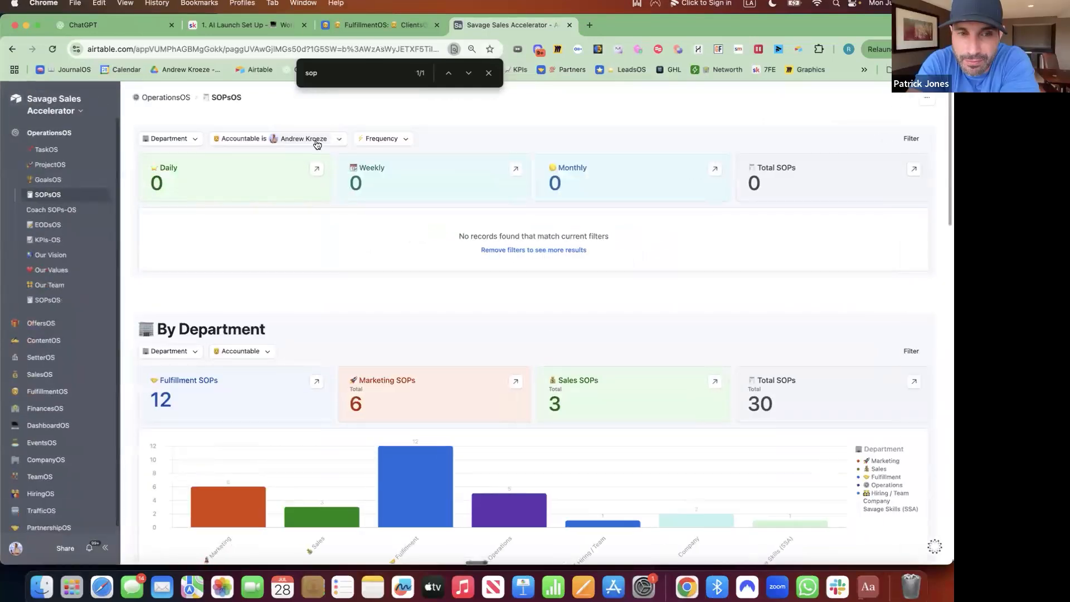
click(307, 139)
click(223, 180)
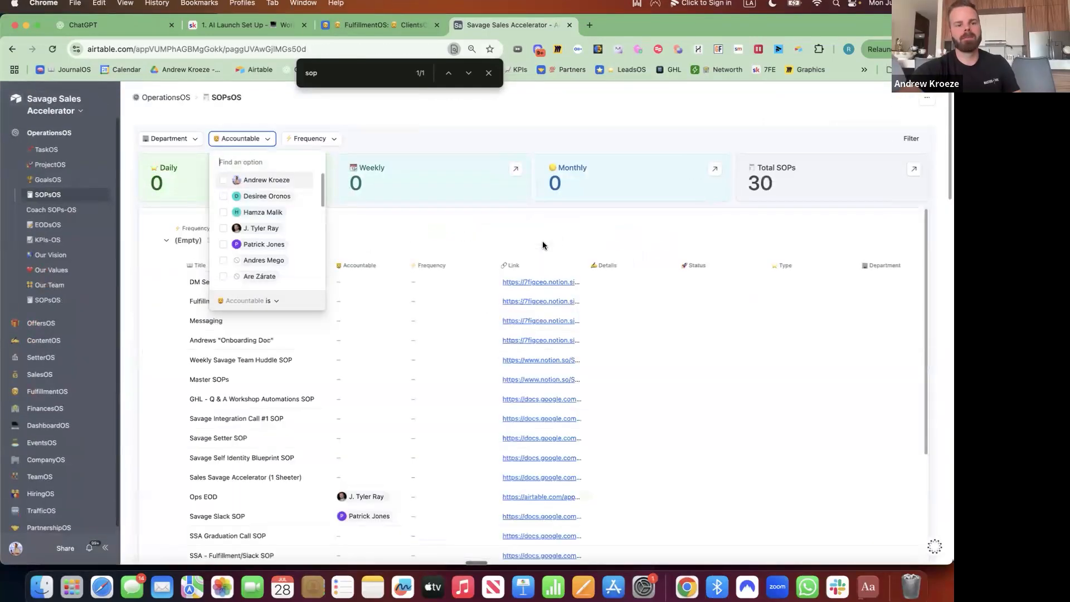
scroll(531, 210, down, 3)
scroll(530, 206, down, 15)
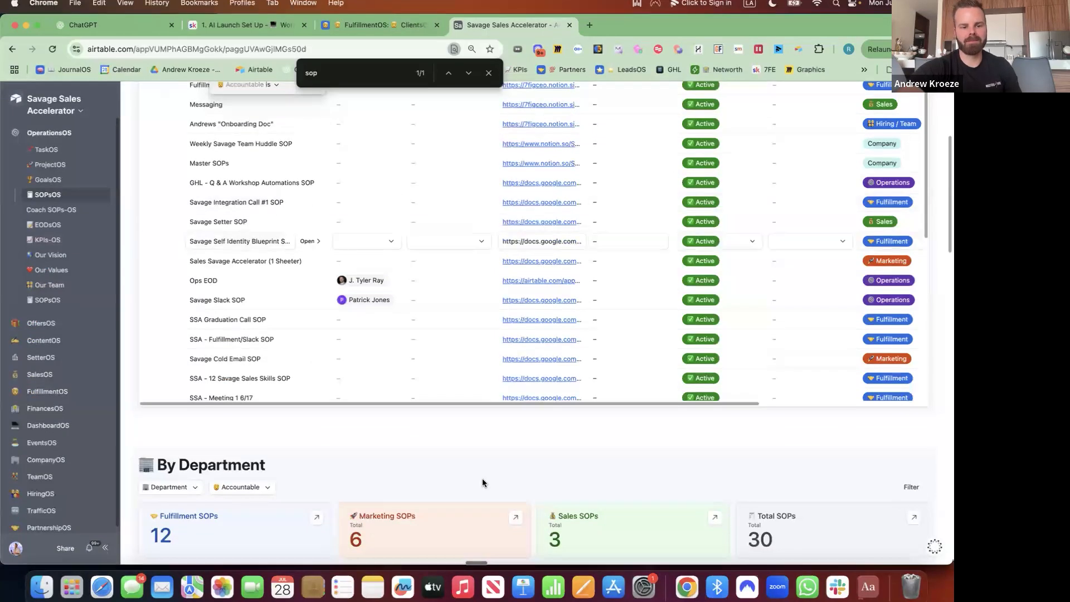
scroll(496, 188, down, 2)
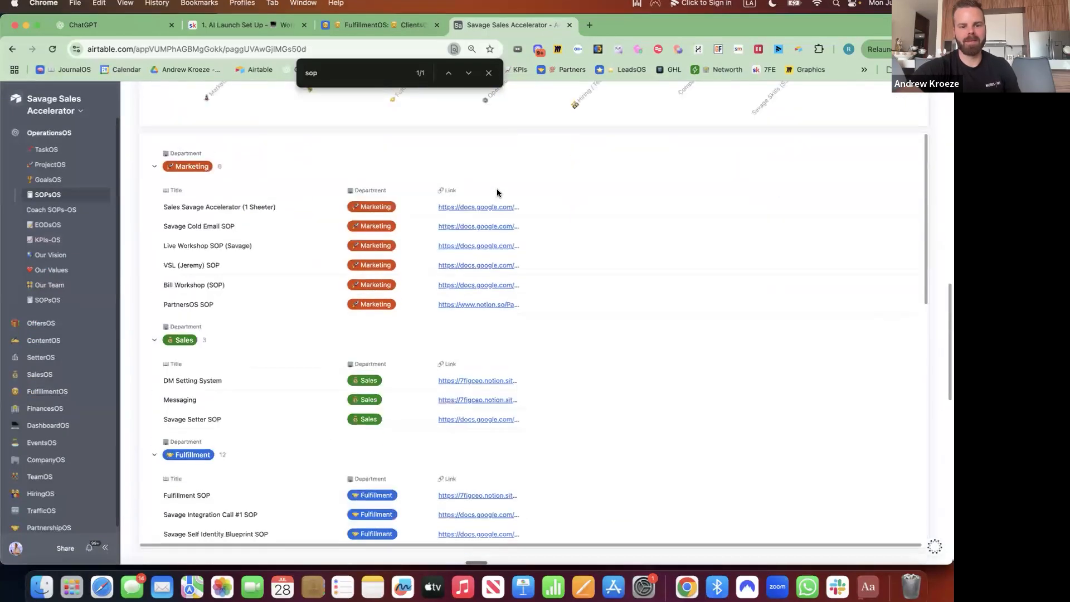
scroll(497, 188, up, 20)
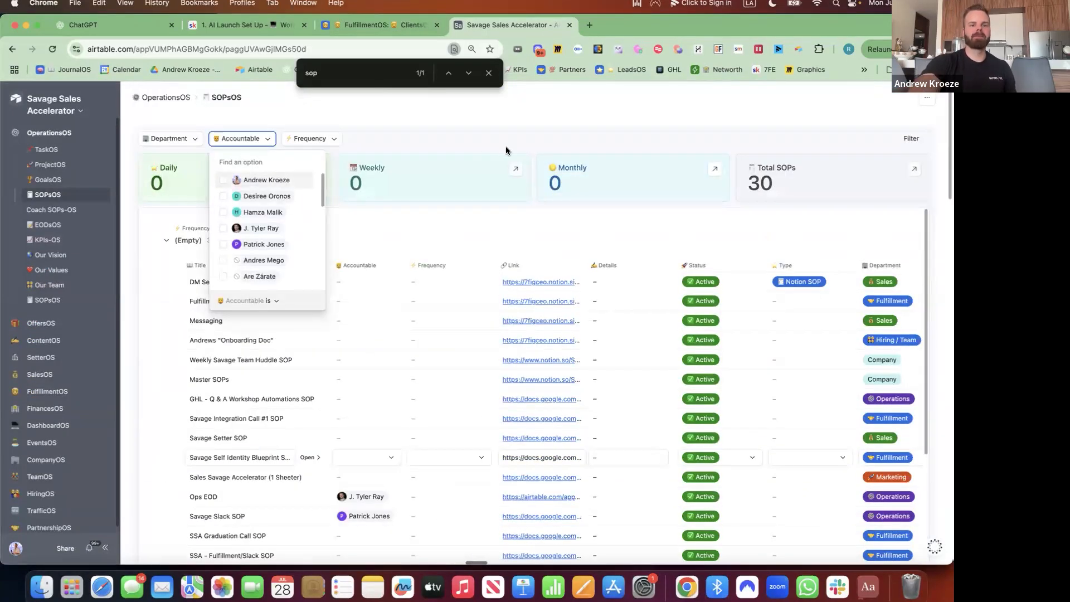
click(506, 148)
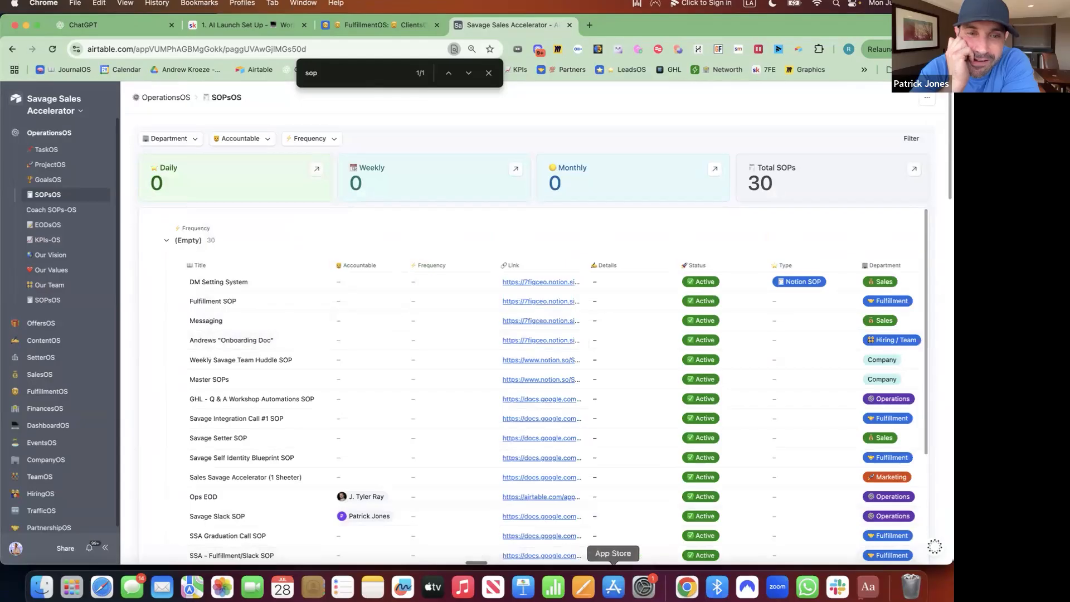